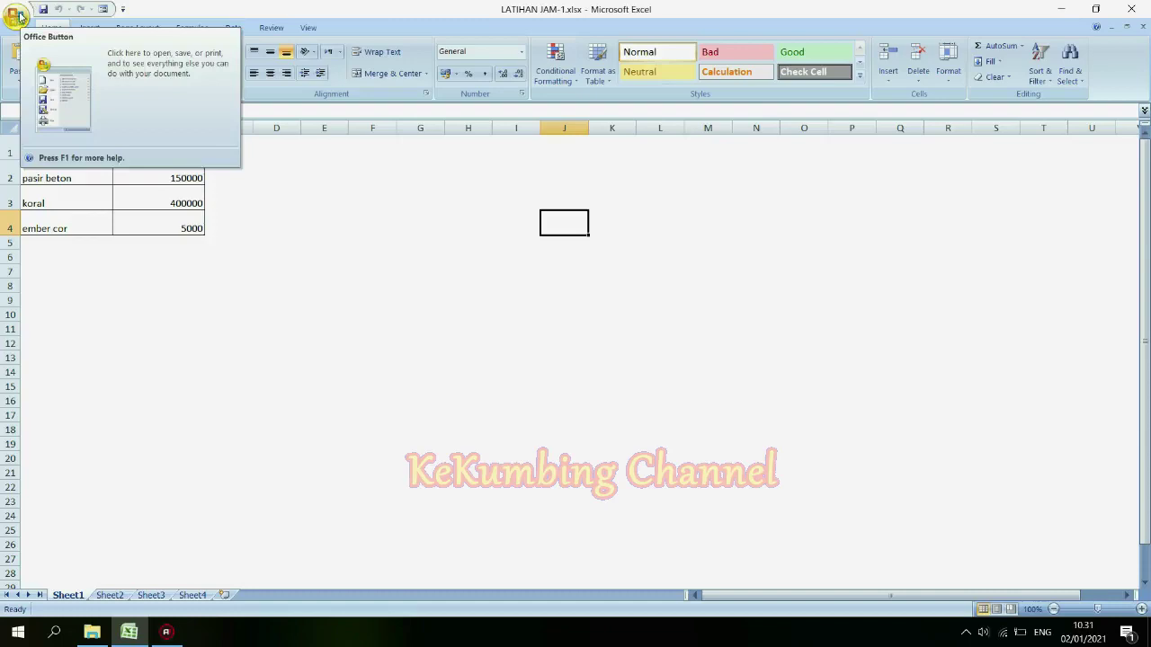
# Create a new blank workbook from Office Button > New > Blank Workbook
pyautogui.click(17, 18)
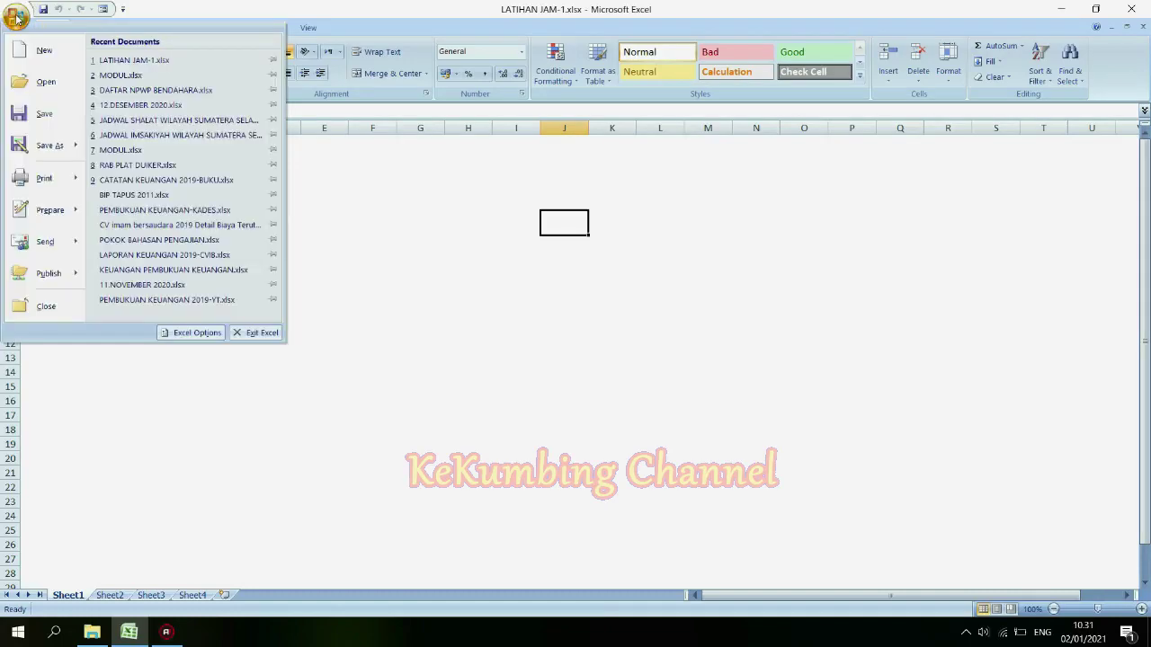
pyautogui.click(38, 54)
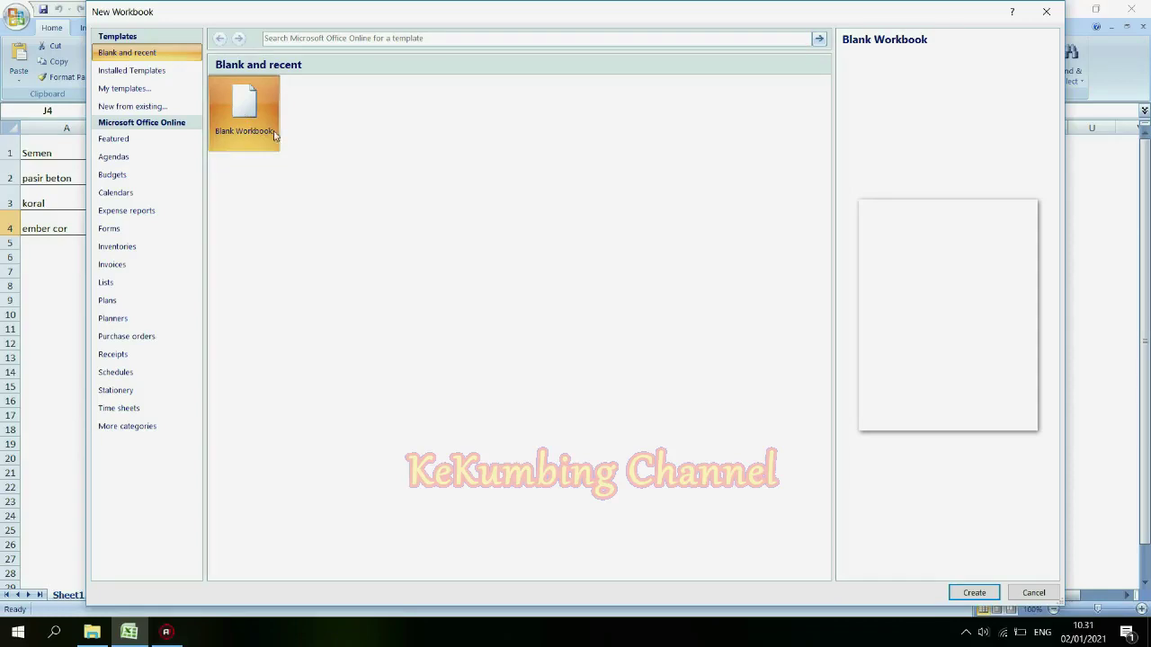
pyautogui.click(975, 593)
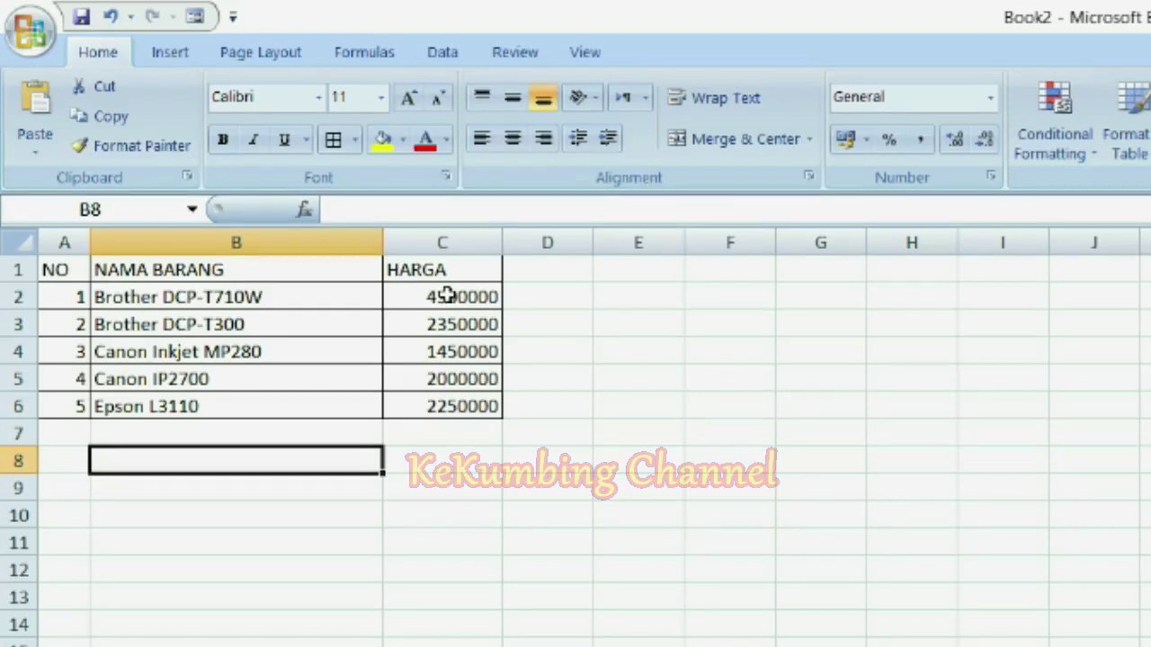
# Apply Comma Style with two added decimal places to the prices in C2:C6
pyautogui.moveTo(440, 287); pyautogui.dragTo(449, 405)
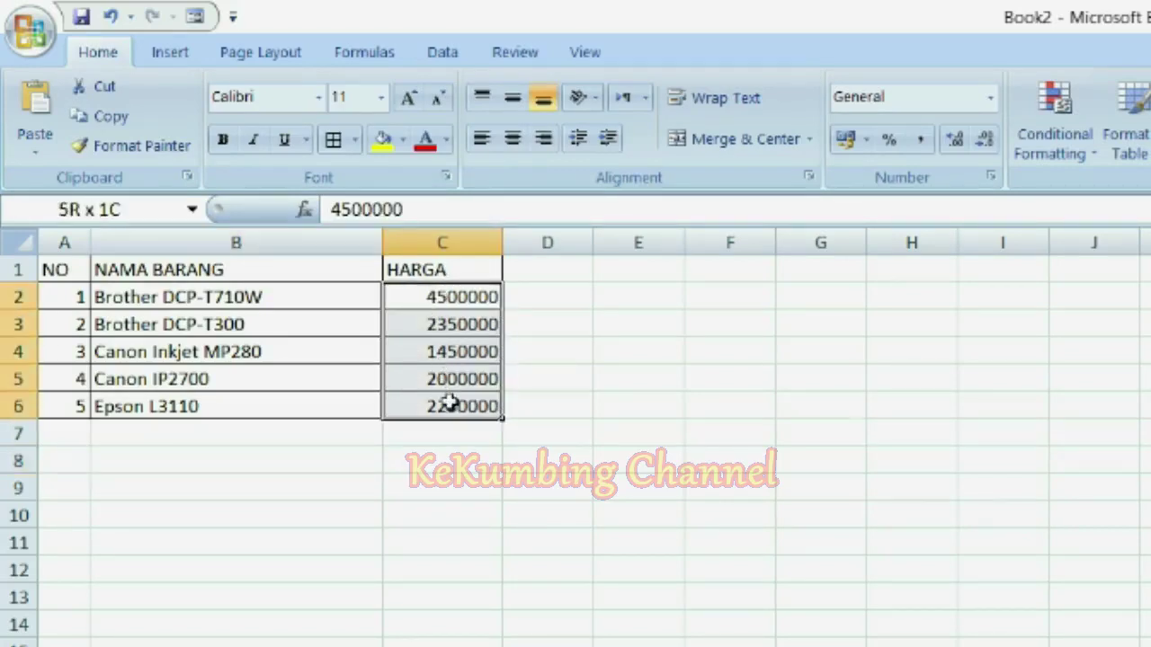
pyautogui.click(600, 385)
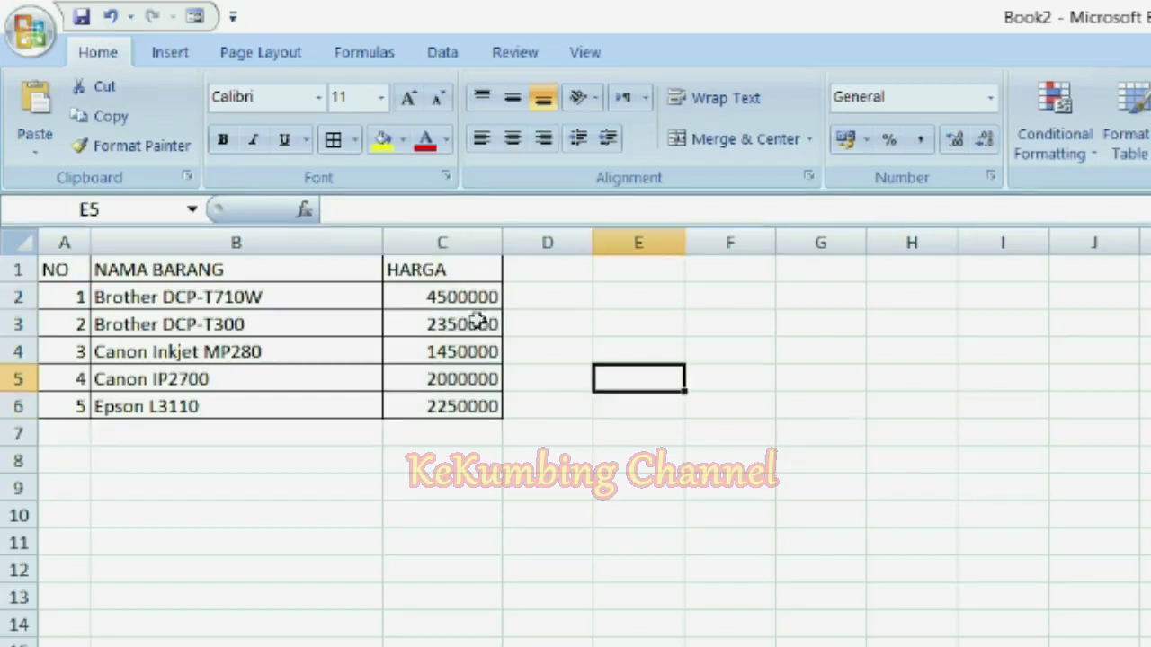
pyautogui.moveTo(460, 299); pyautogui.dragTo(468, 404)
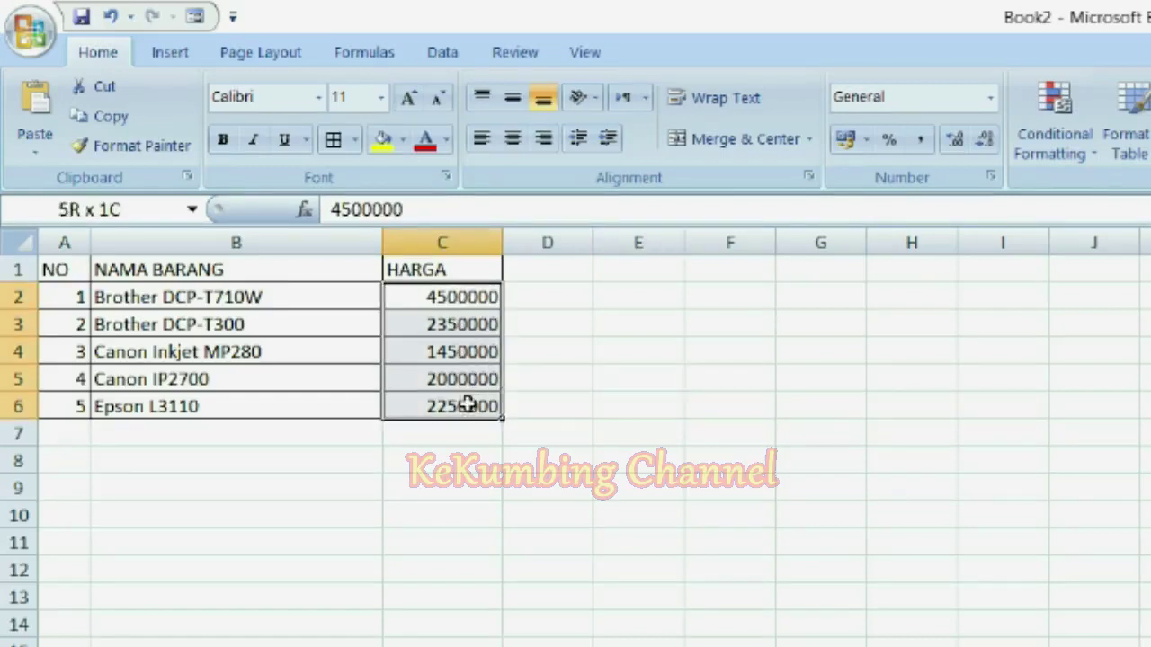
pyautogui.click(923, 144)
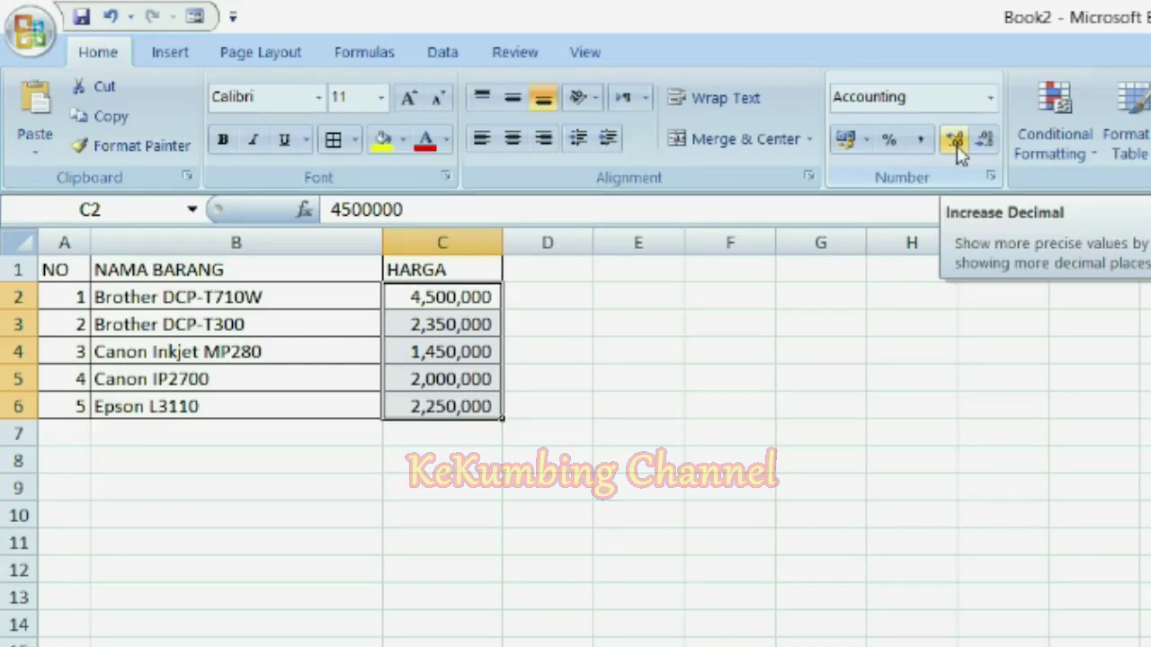
pyautogui.click(957, 142)
pyautogui.click(956, 142)
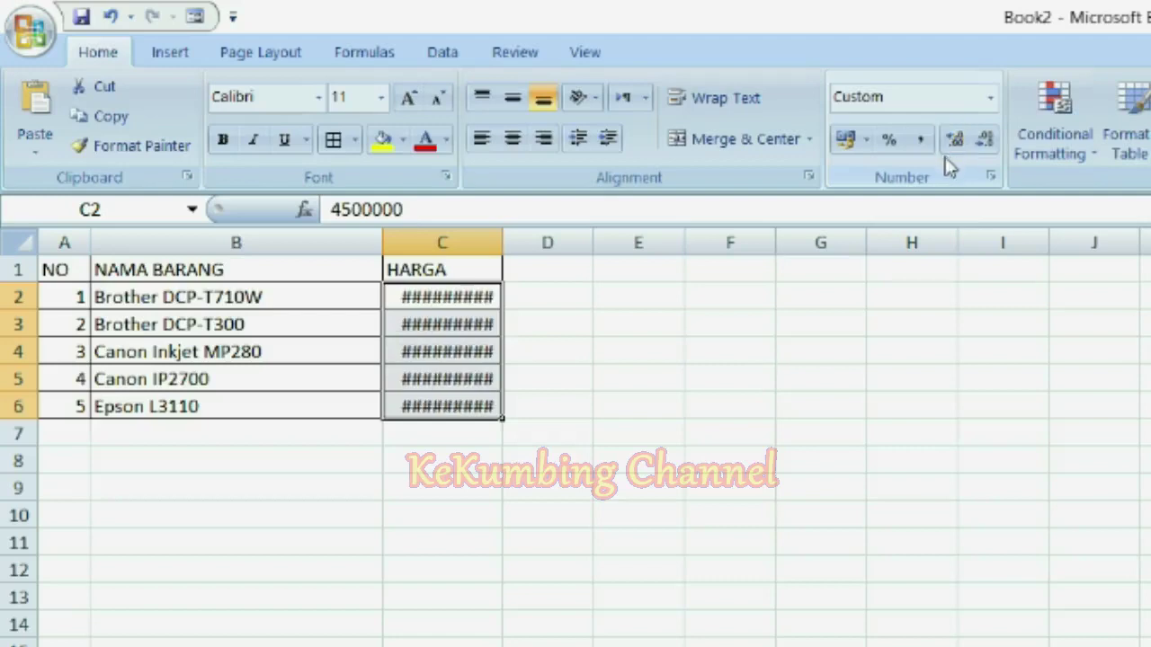
# Remove the decimals, undo back to plain General prices, and widen column C
pyautogui.doubleClick(502, 241)
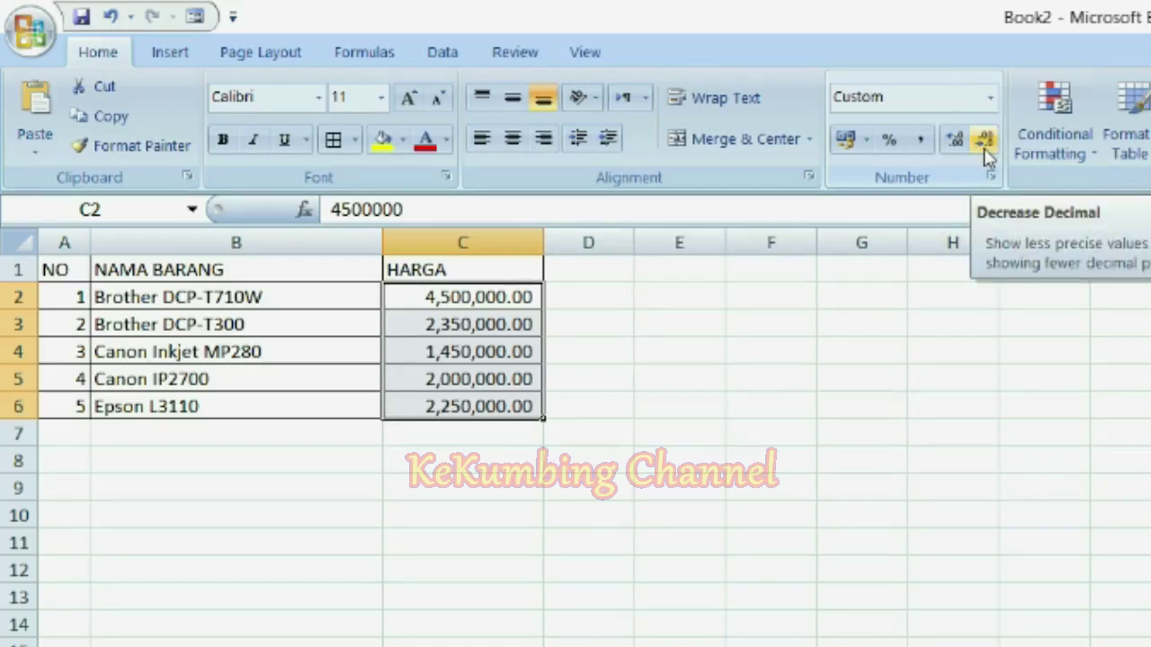
pyautogui.click(986, 151)
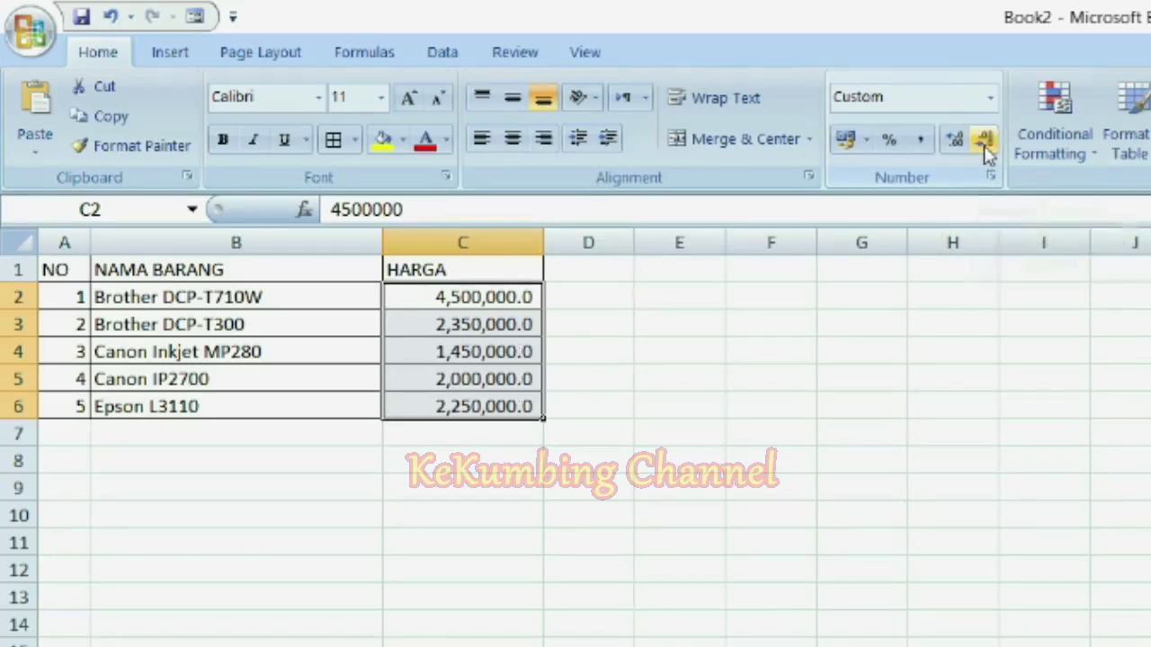
pyautogui.click(986, 151)
pyautogui.press('Down')
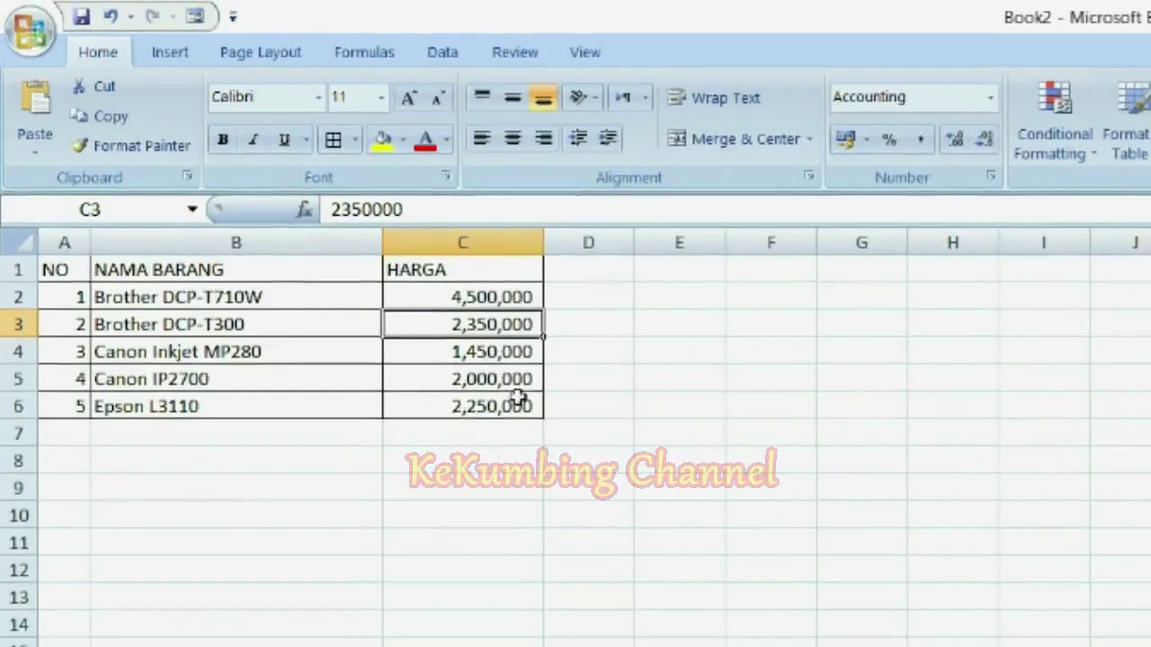
pyautogui.hotkey('ctrl', 'z')
pyautogui.hotkey('ctrl', 'z')
pyautogui.hotkey('ctrl', 'z')
pyautogui.moveTo(500, 256); pyautogui.dragTo(543, 249)
pyautogui.click(494, 489)
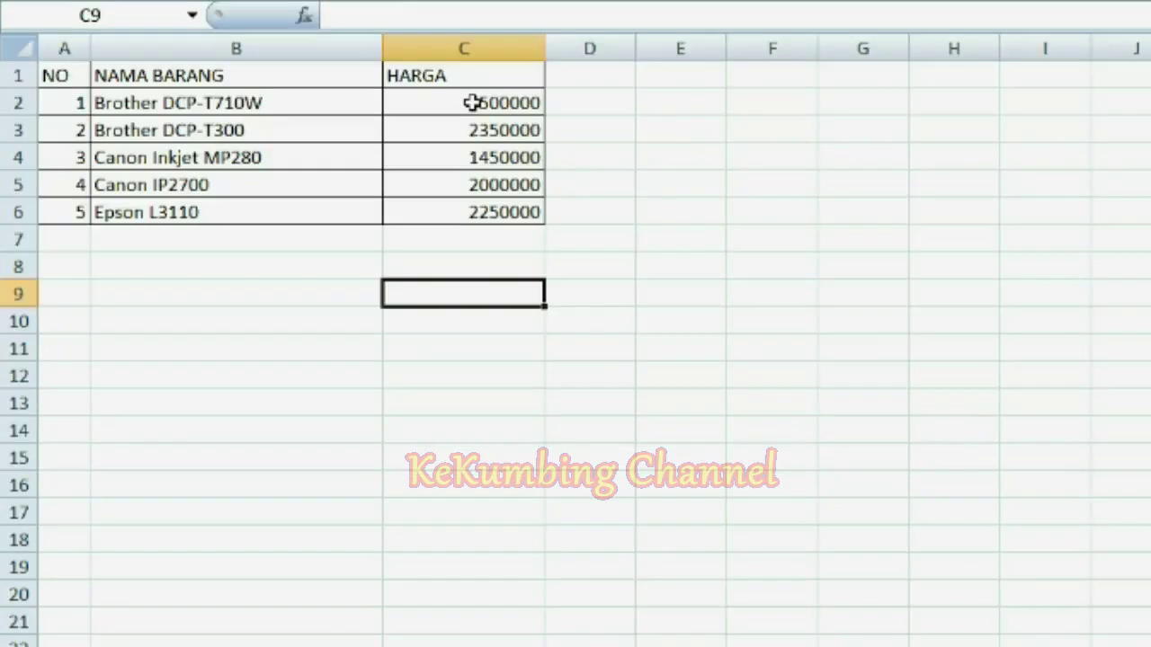
# Format C2:C6 as Number with the 1000 separator and 2 decimal places
pyautogui.moveTo(472, 102); pyautogui.dragTo(490, 208)
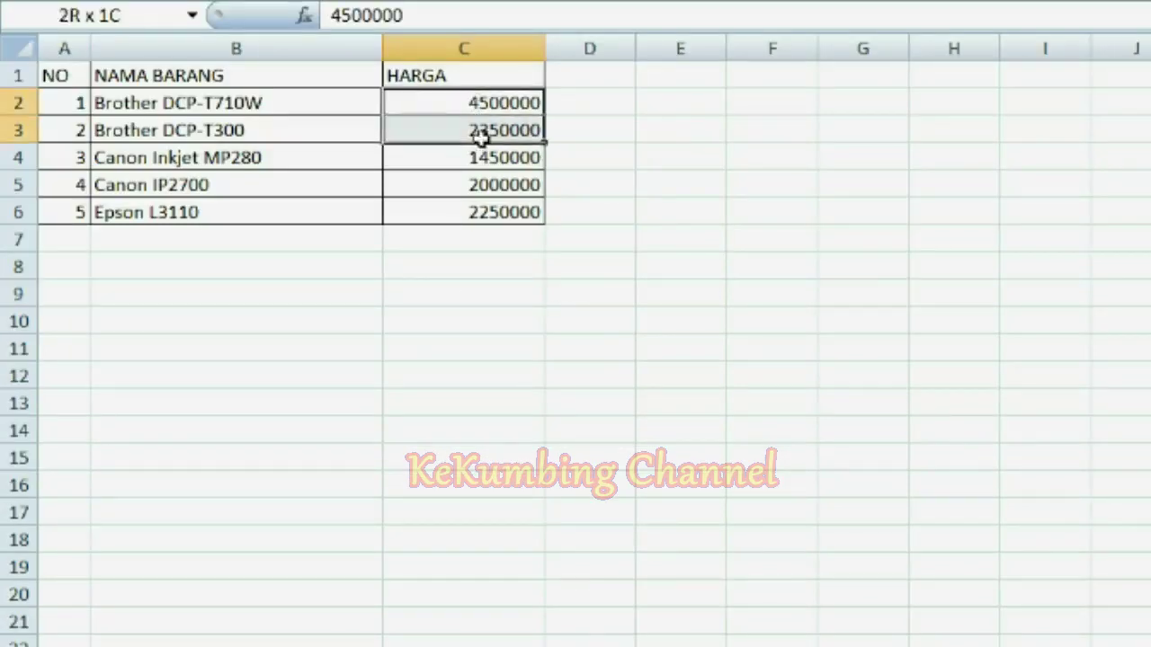
pyautogui.rightClick(499, 162)
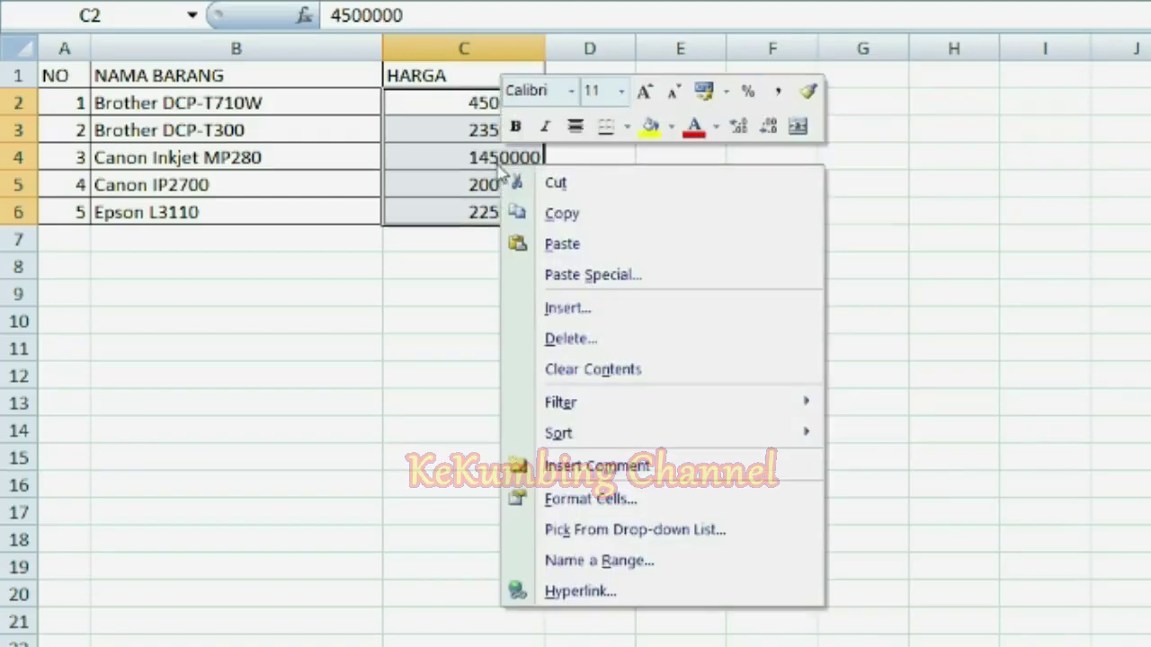
pyautogui.click(589, 499)
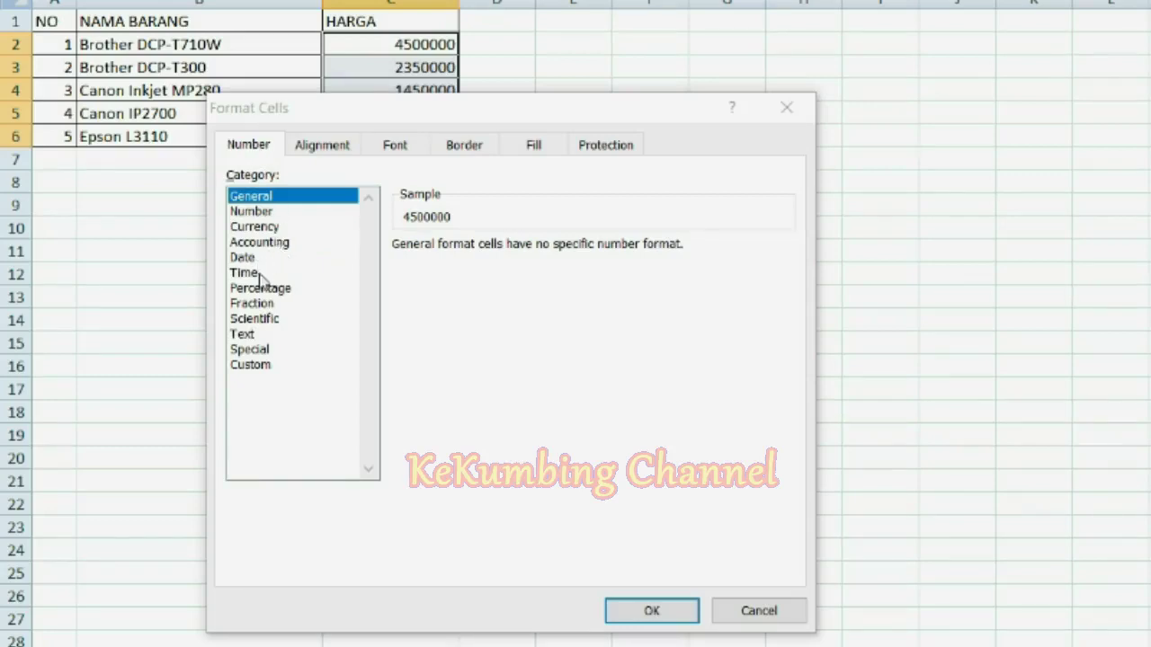
pyautogui.click(278, 212)
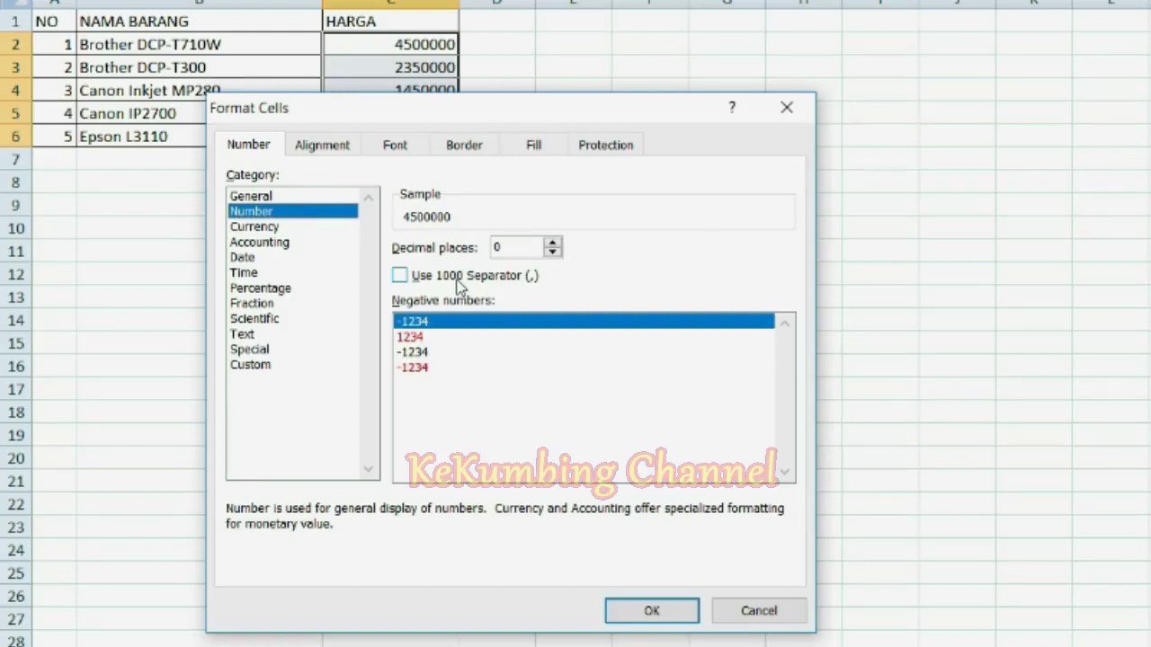
pyautogui.click(428, 279)
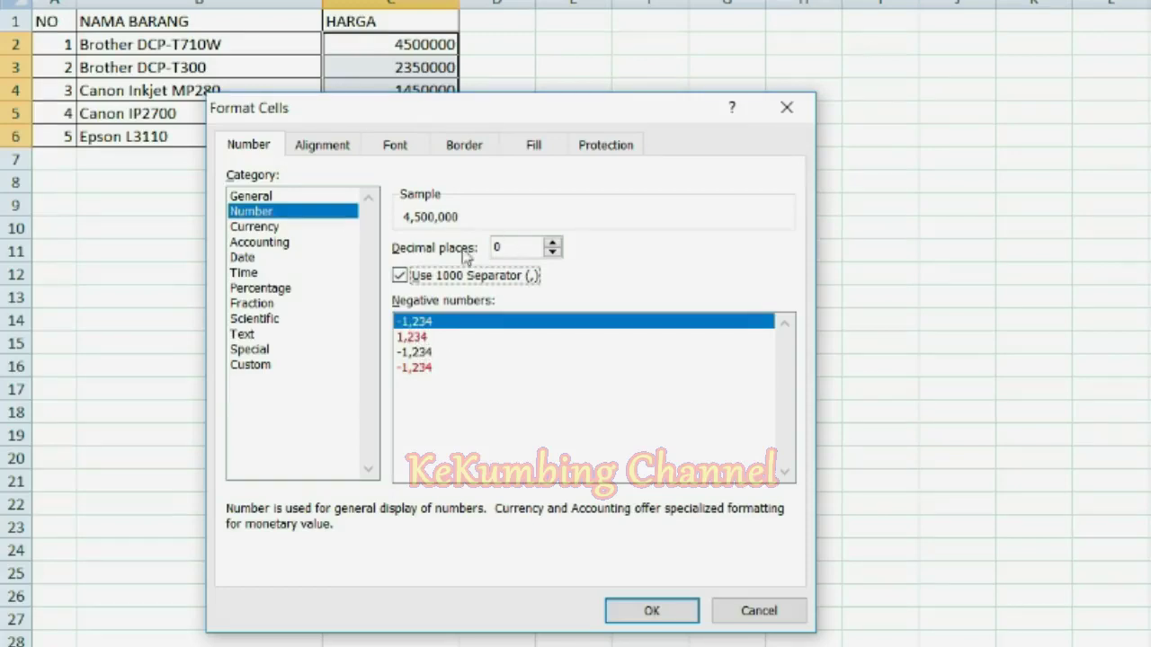
pyautogui.click(552, 244)
pyautogui.click(552, 244)
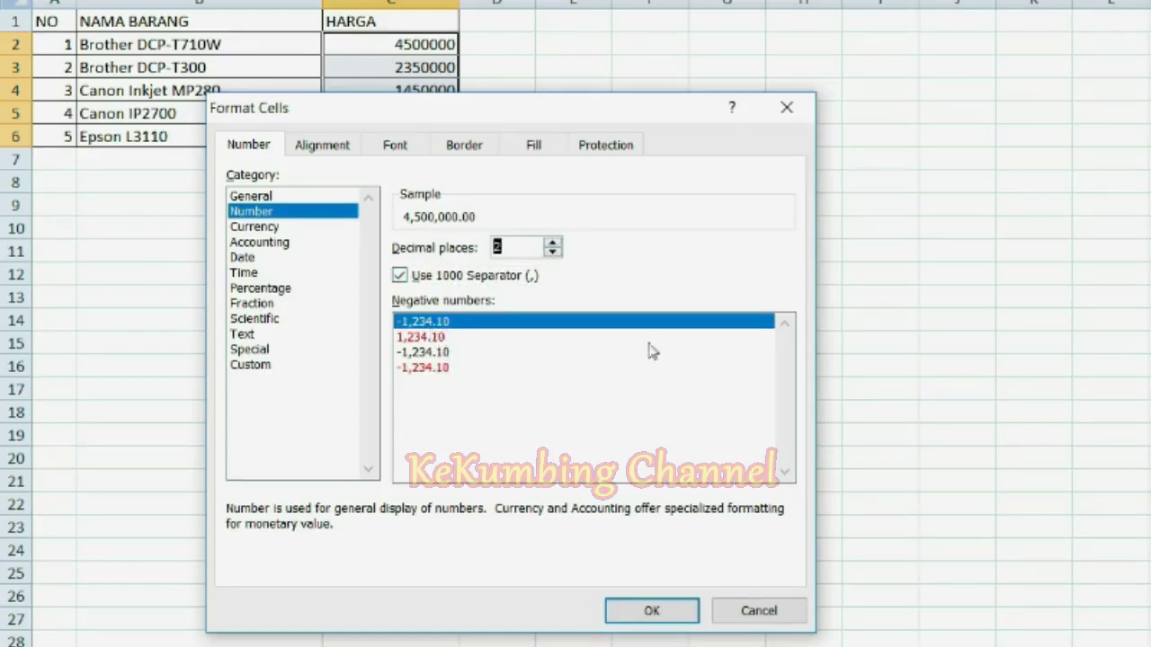
pyautogui.click(652, 611)
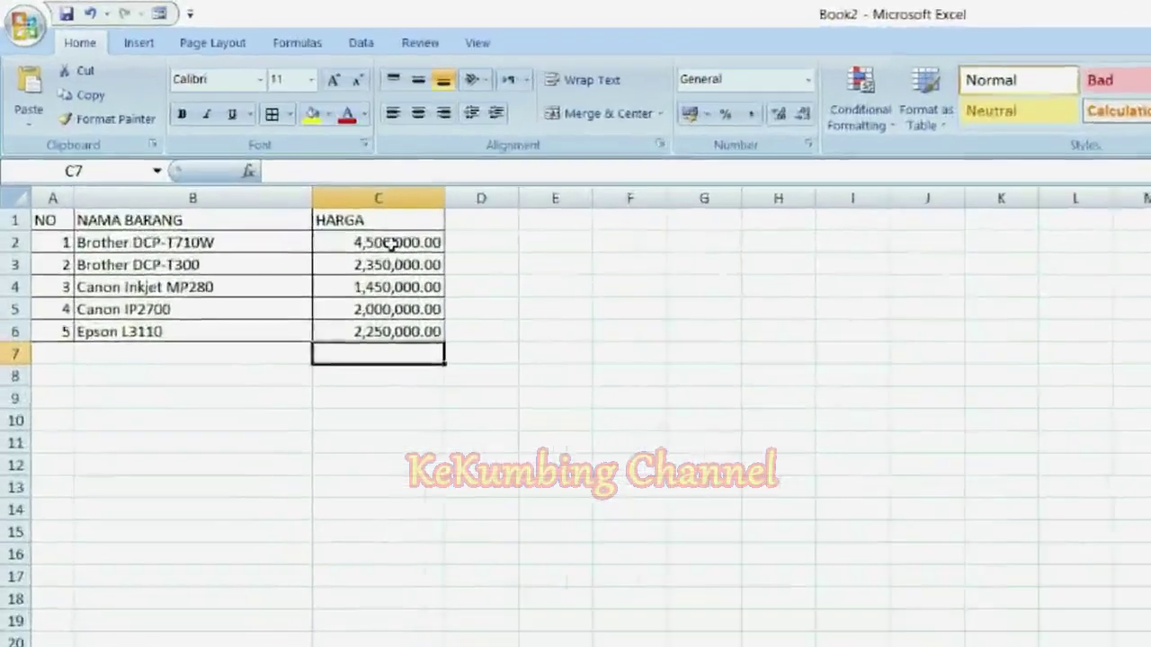
pyautogui.moveTo(252, 158); pyautogui.dragTo(252, 177)
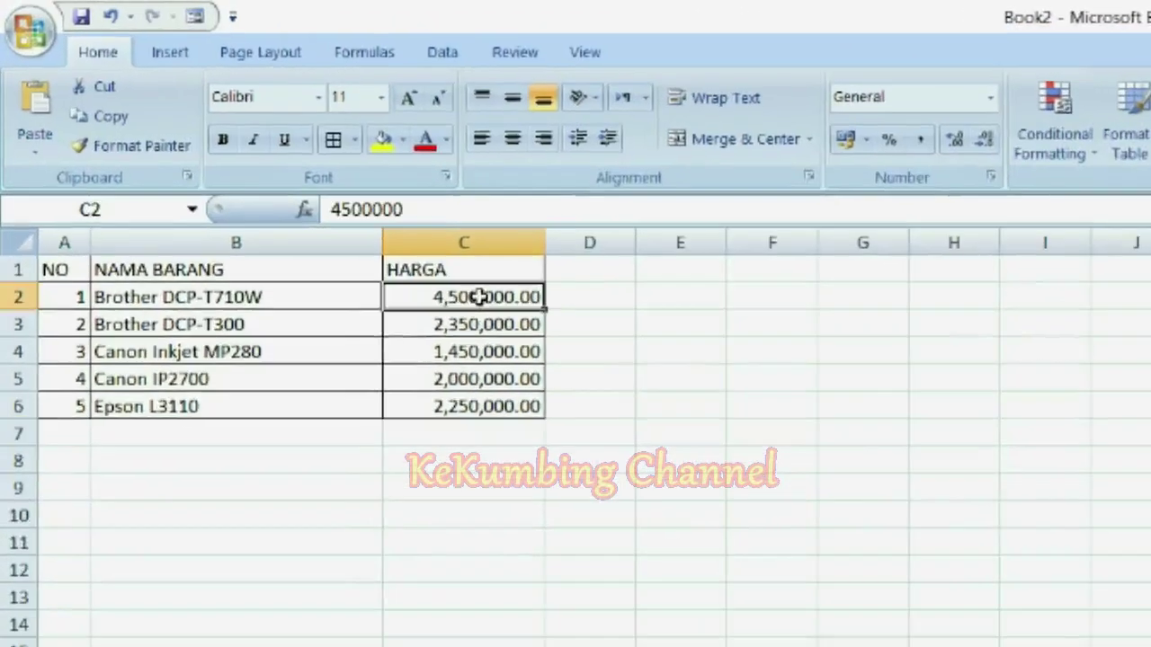
pyautogui.moveTo(479, 335); pyautogui.dragTo(483, 405)
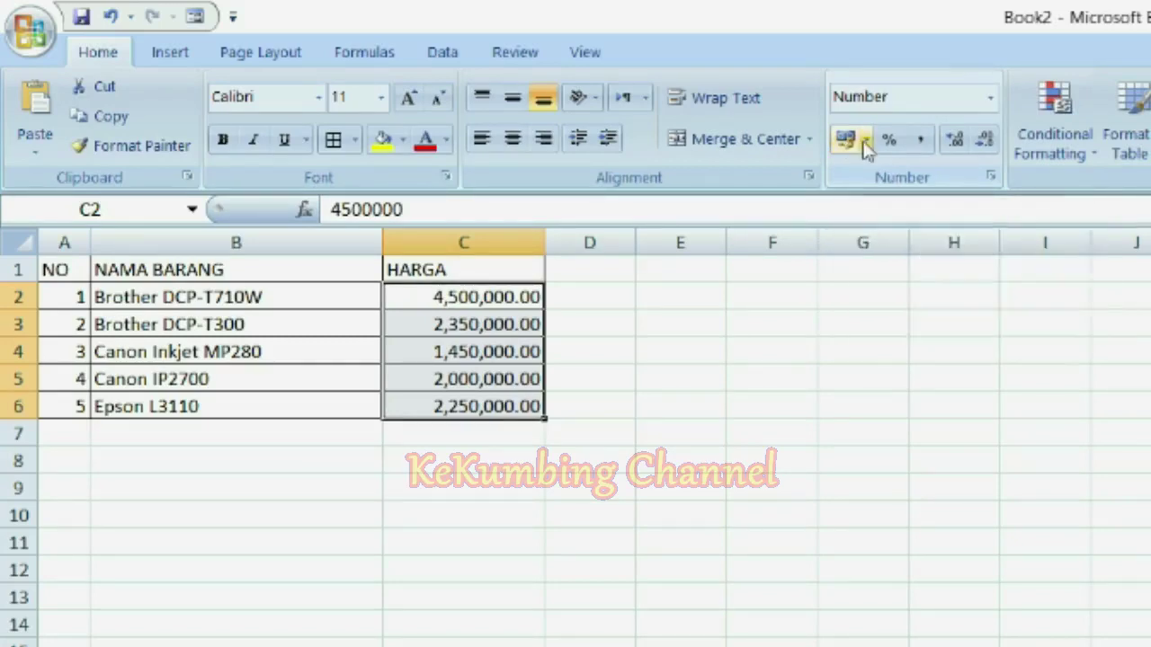
pyautogui.click(865, 141)
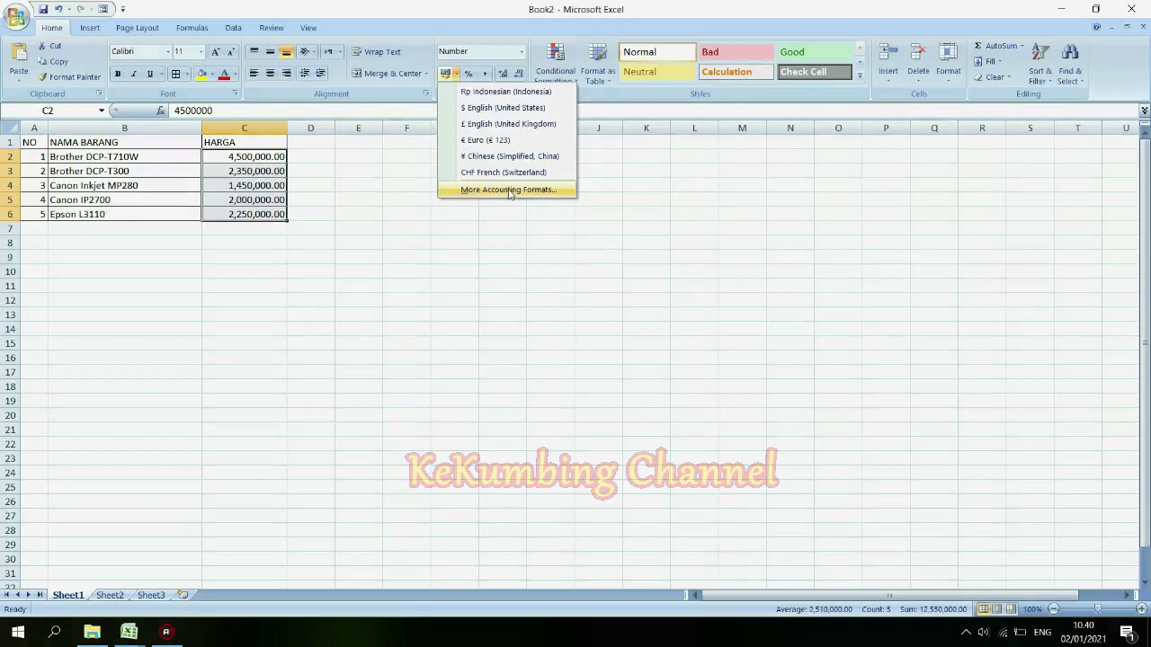
pyautogui.click(508, 191)
pyautogui.click(781, 241)
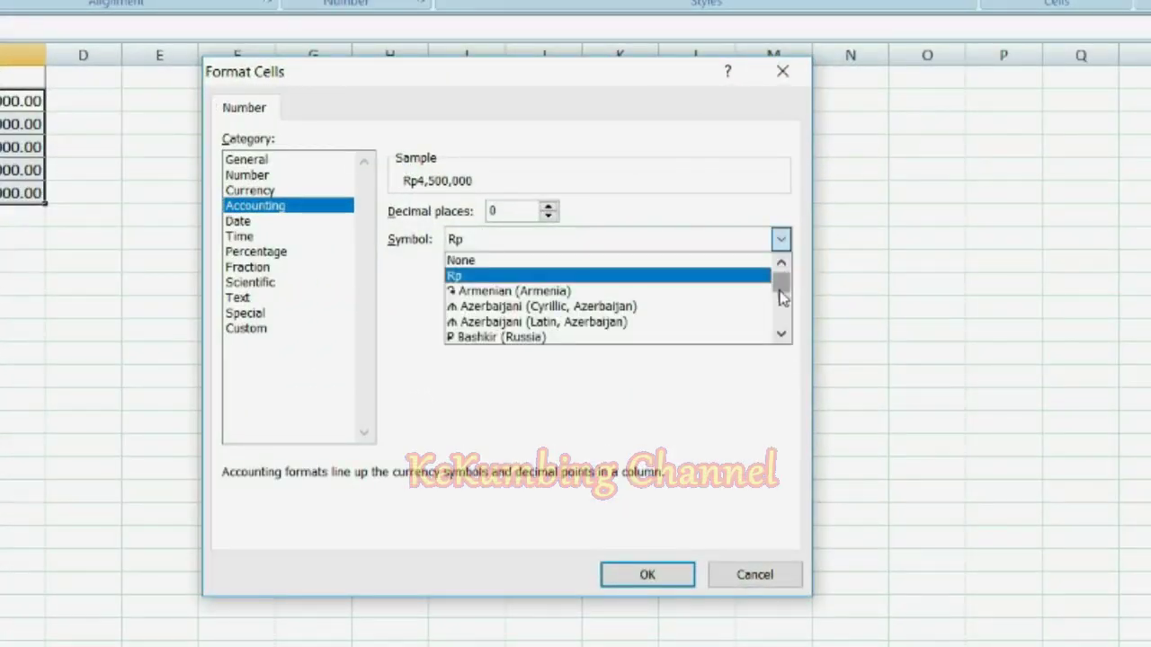
pyautogui.scroll(-1, 727, 315)
pyautogui.scroll(-1, 727, 315)
pyautogui.scroll(-1, 727, 315)
pyautogui.scroll(-1, 726, 314)
pyautogui.click(754, 573)
pyautogui.click(754, 574)
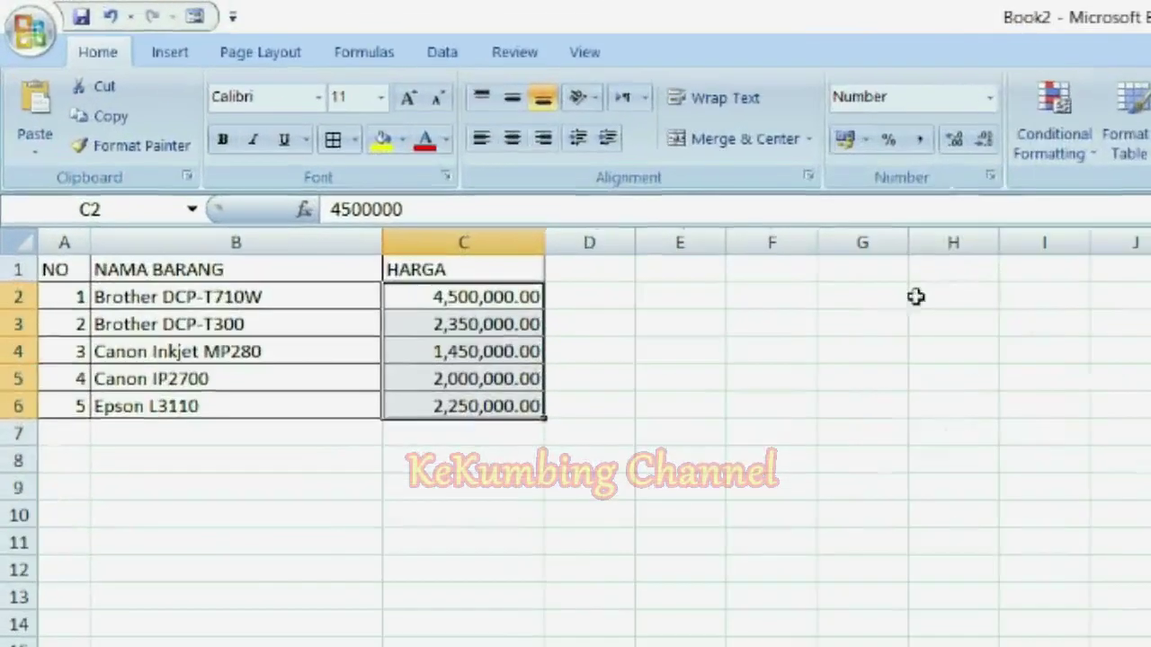
pyautogui.click(866, 141)
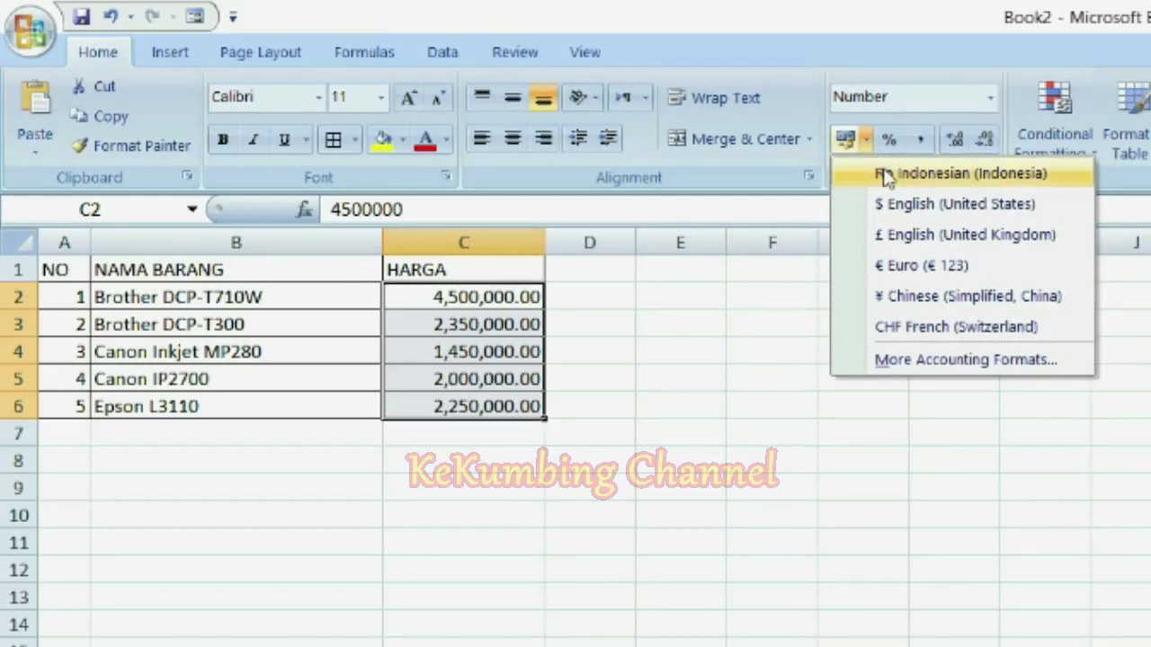
pyautogui.click(890, 175)
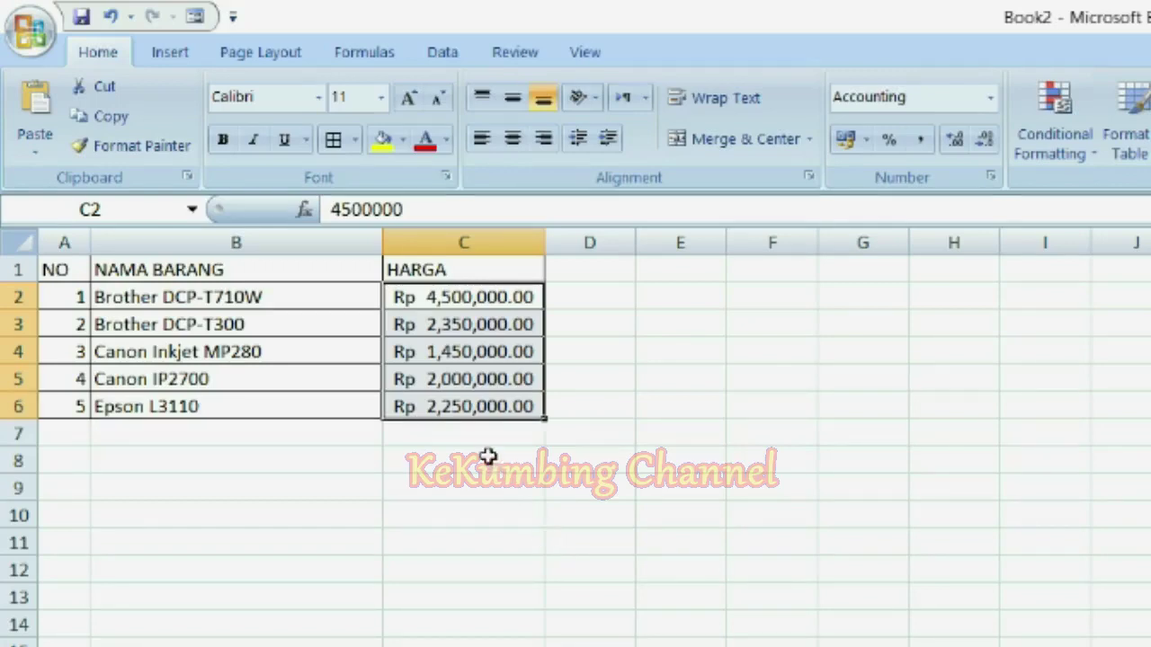
pyautogui.hotkey('ctrl', 'shift', '1')
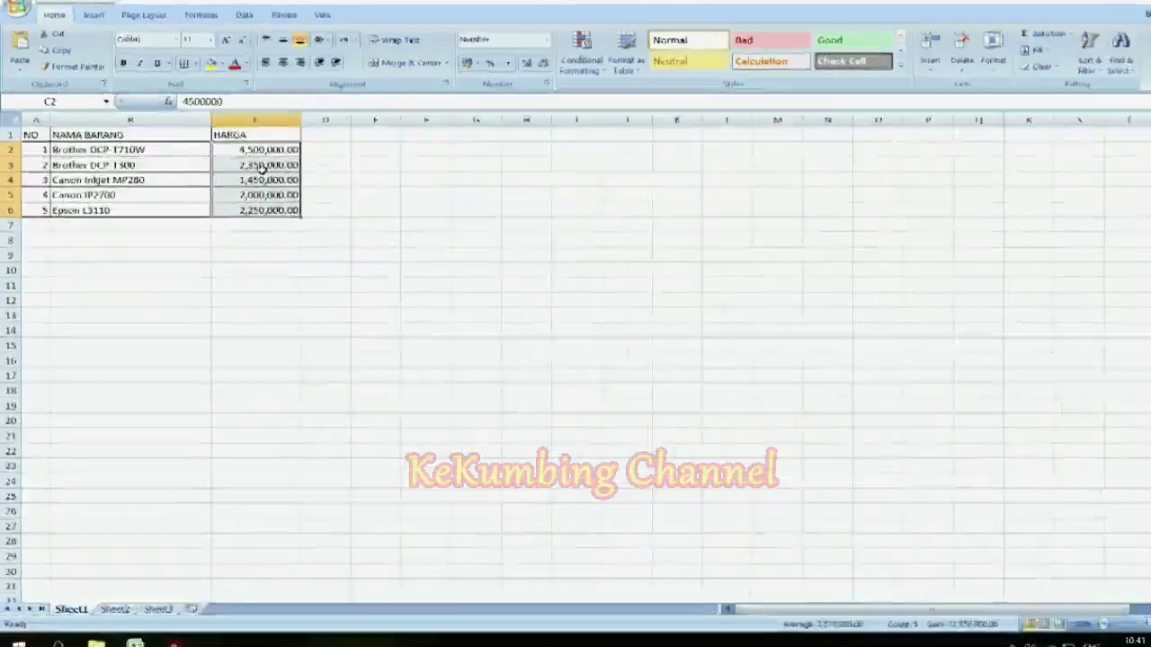
# Format the prices in C2:C6 as Currency with the Rp symbol
pyautogui.rightClick(347, 132)
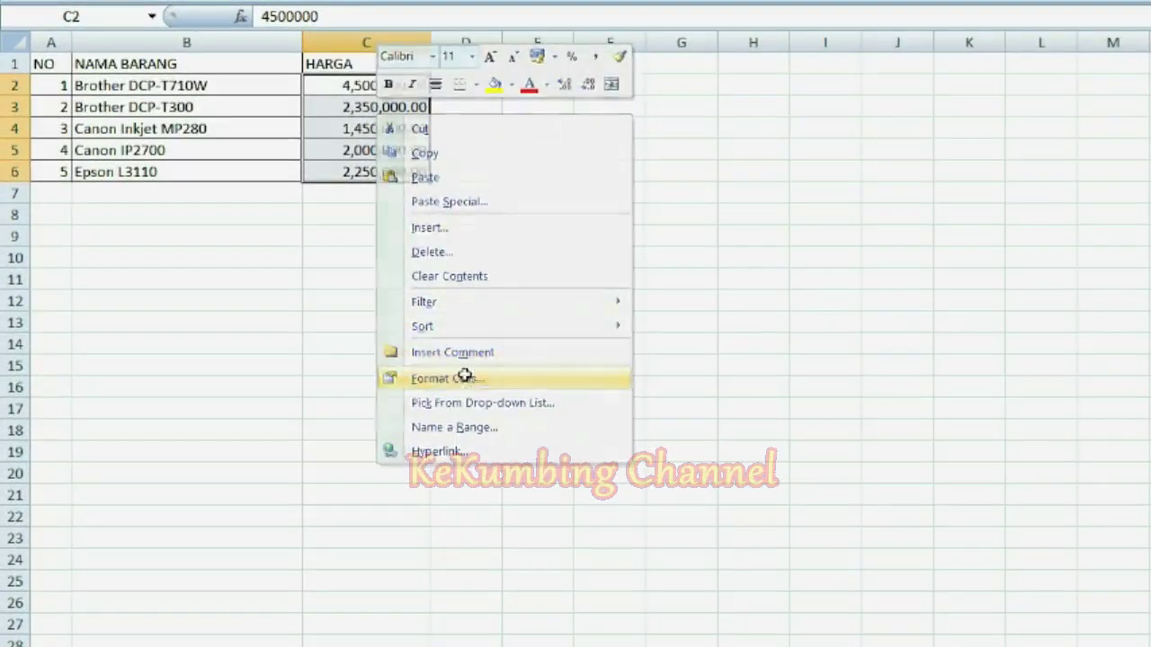
pyautogui.click(422, 372)
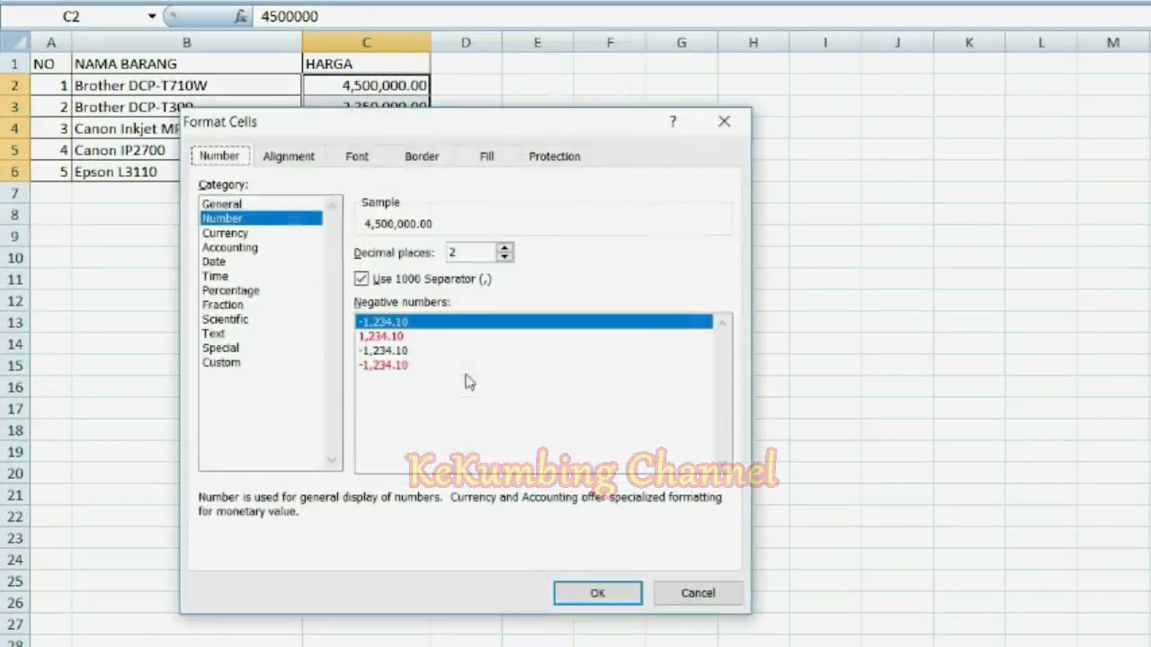
pyautogui.click(225, 233)
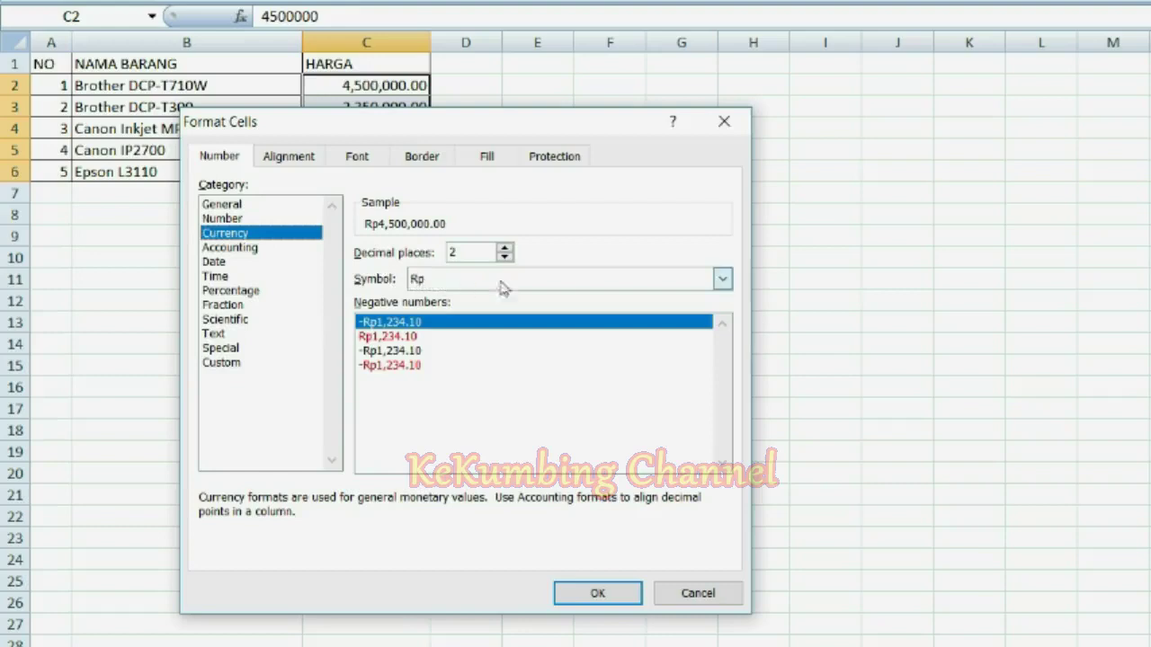
pyautogui.click(722, 279)
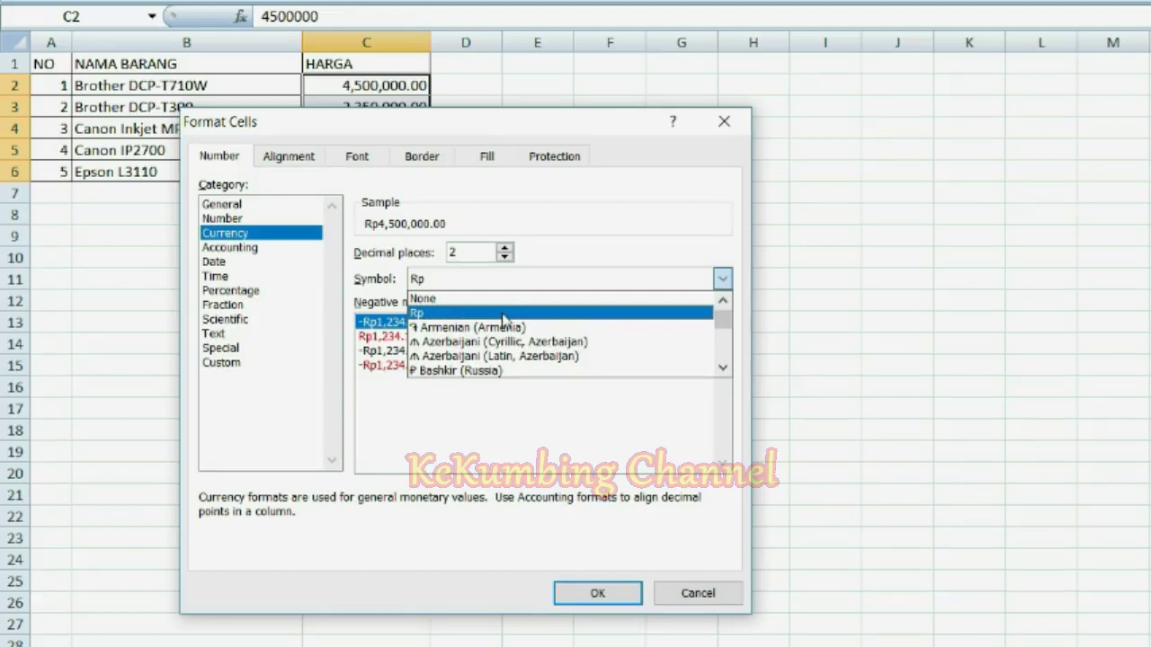
pyautogui.click(502, 319)
pyautogui.click(622, 594)
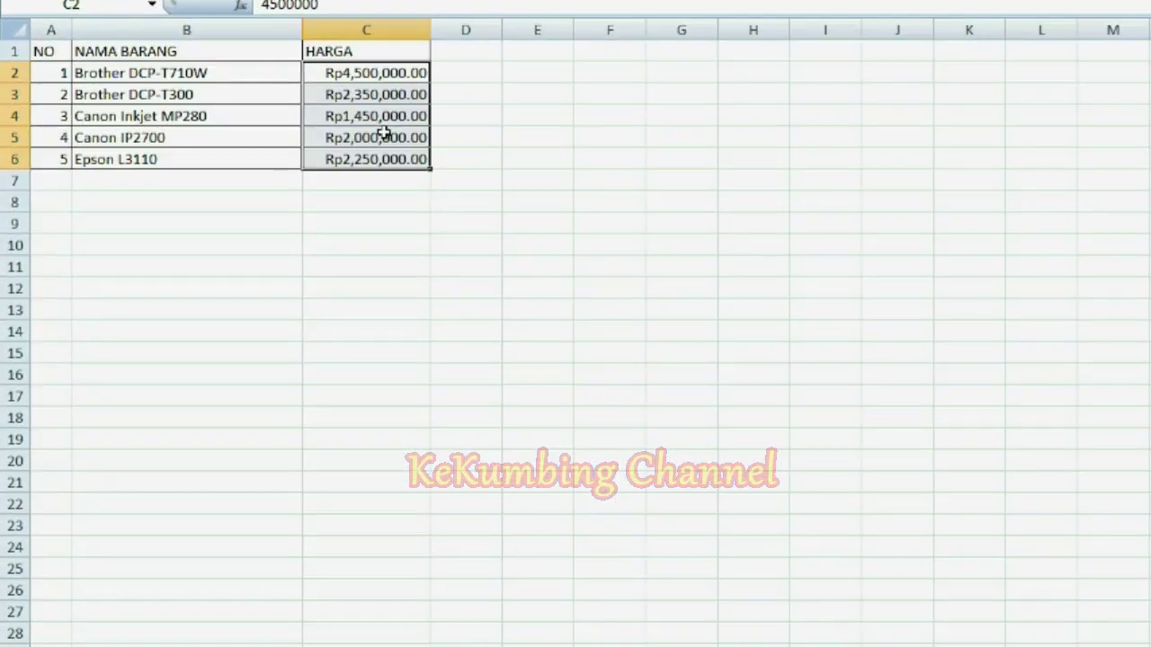
# Reformat the prices, changing the currency symbol to None
pyautogui.rightClick(389, 114)
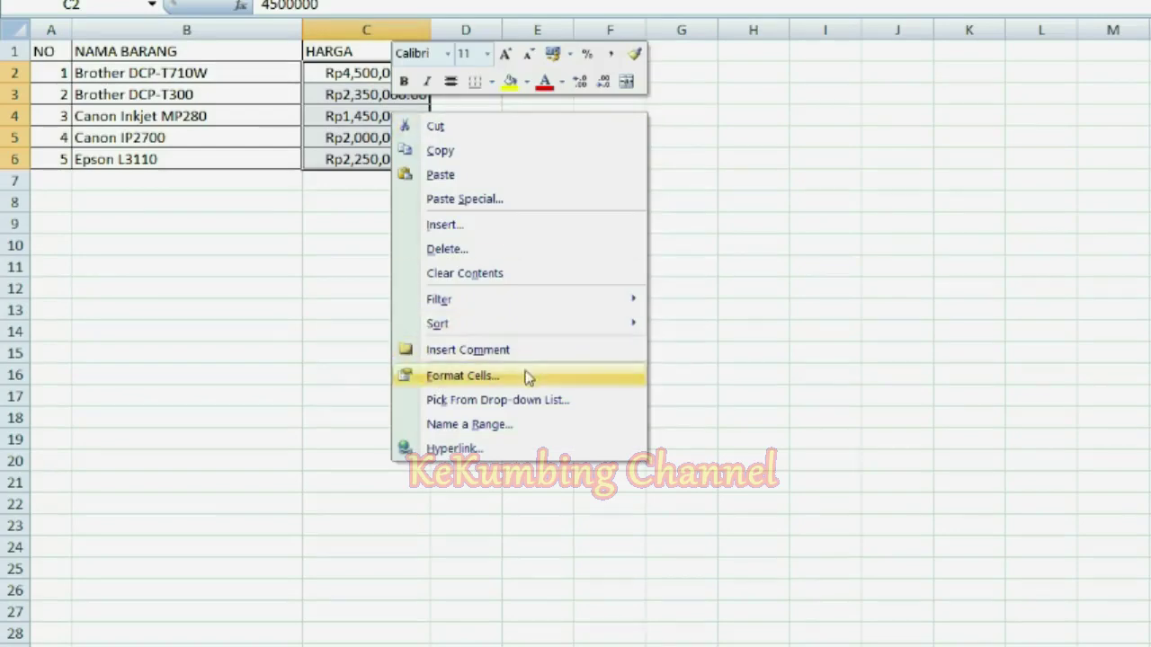
pyautogui.click(527, 375)
pyautogui.click(550, 274)
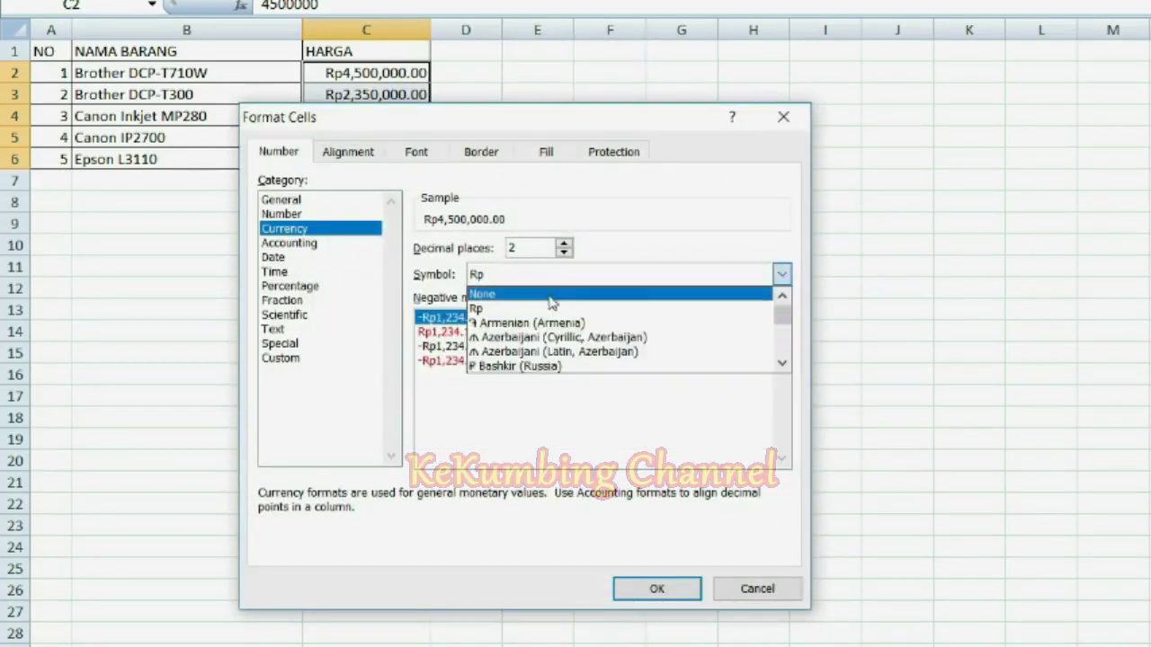
pyautogui.click(550, 294)
pyautogui.click(657, 588)
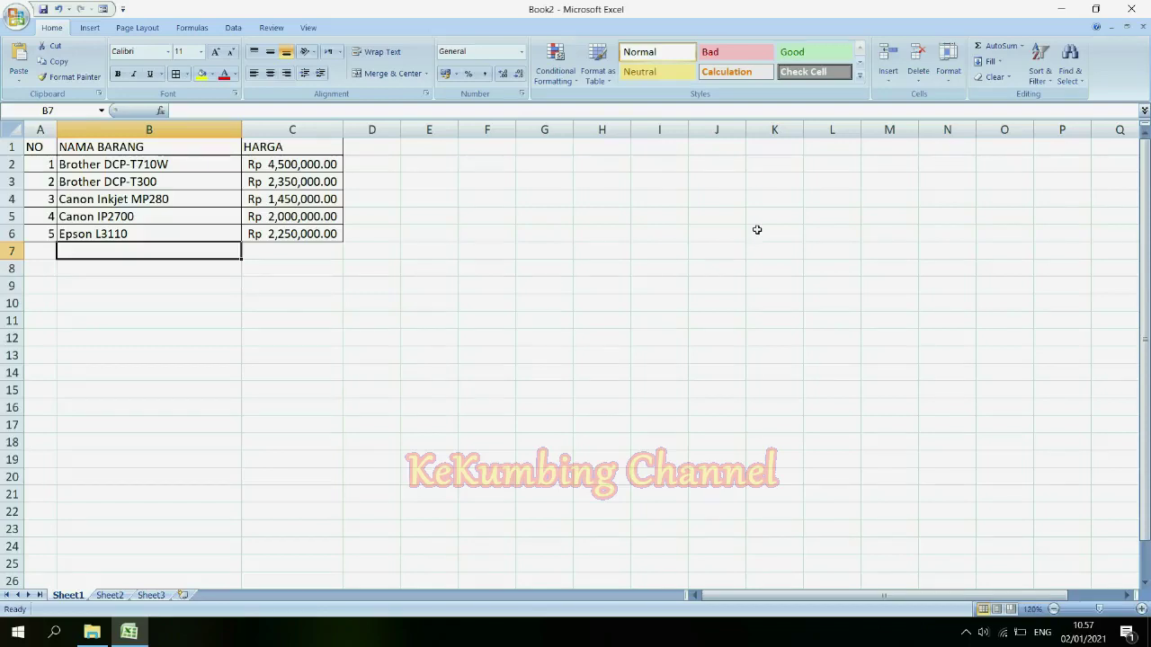
pyautogui.moveTo(296, 164); pyautogui.dragTo(308, 226)
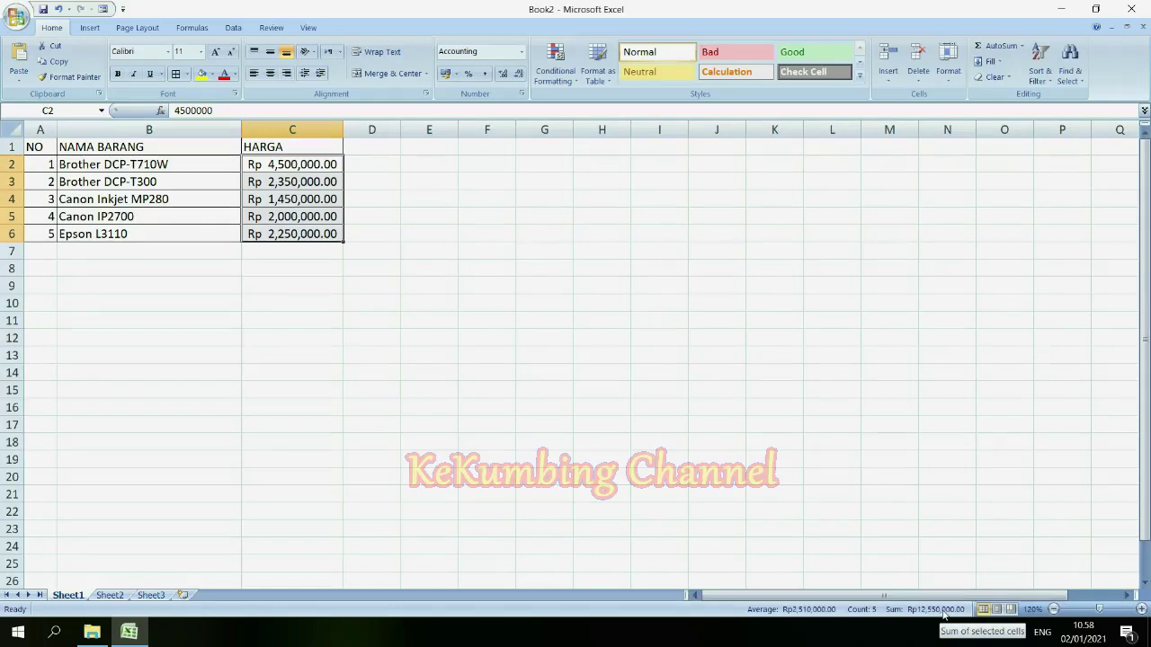
pyautogui.click(47, 165)
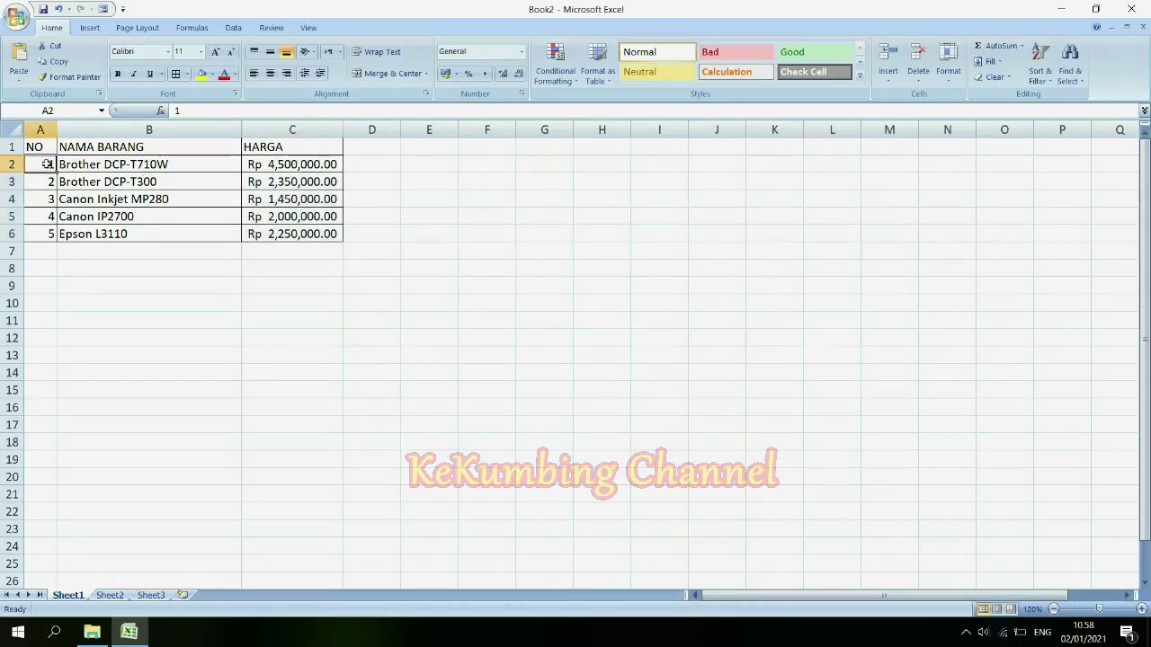
pyautogui.moveTo(47, 164); pyautogui.dragTo(49, 230)
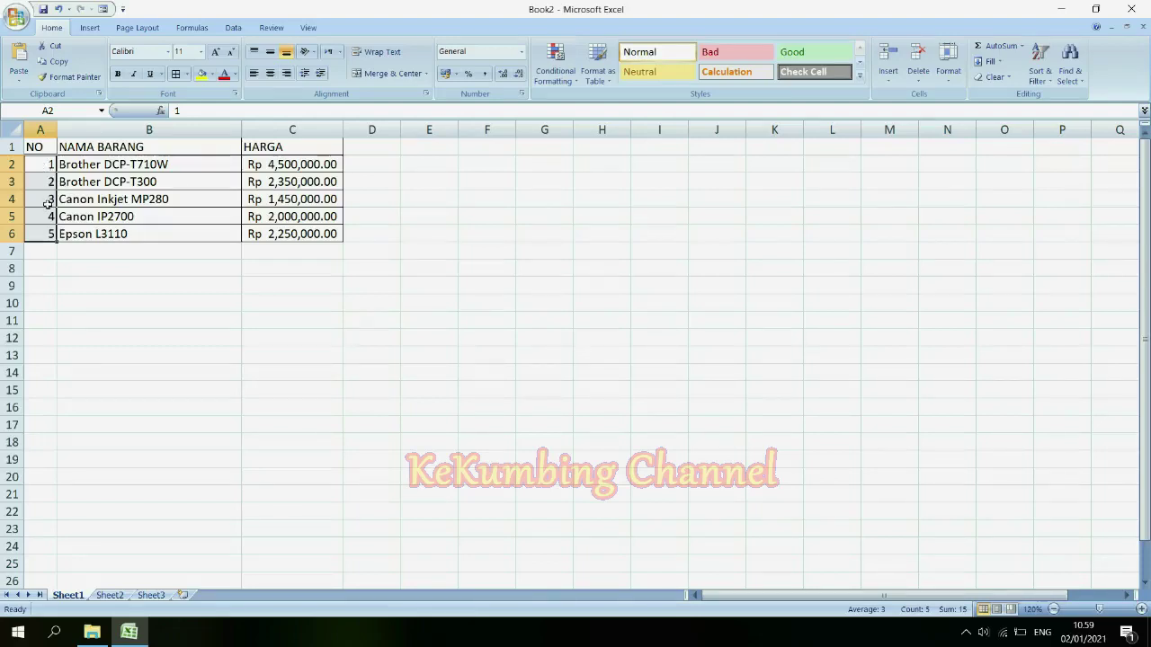
# Clear the numbers in A2:A6 and test typing 01 in A2
pyautogui.press('Delete')
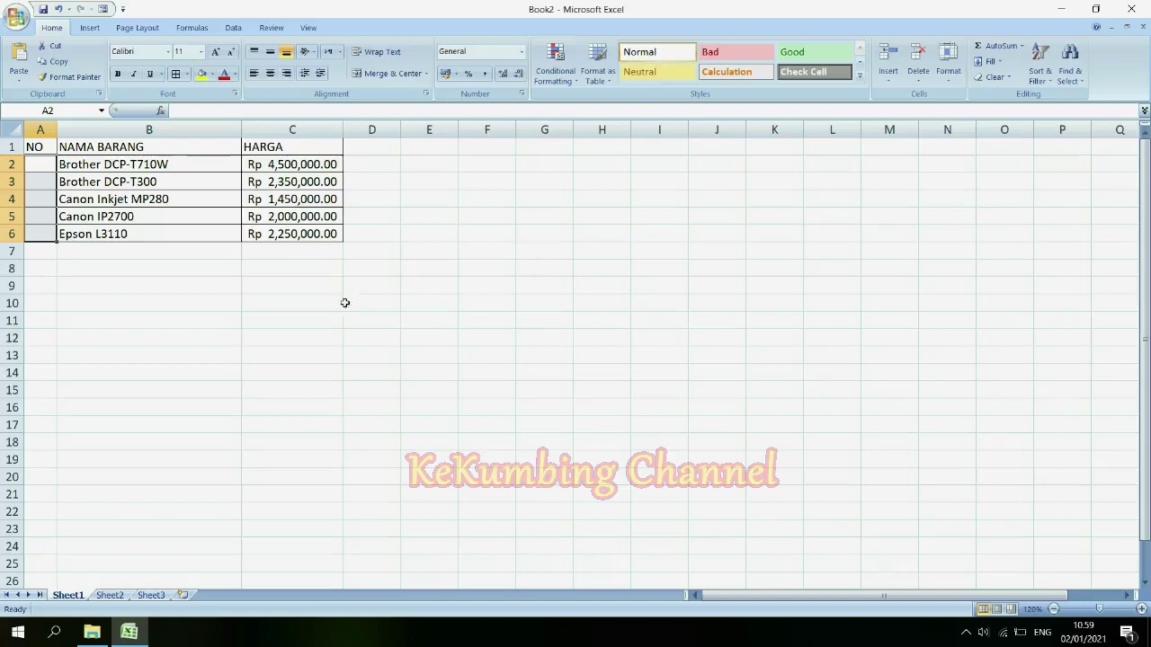
pyautogui.click(49, 167)
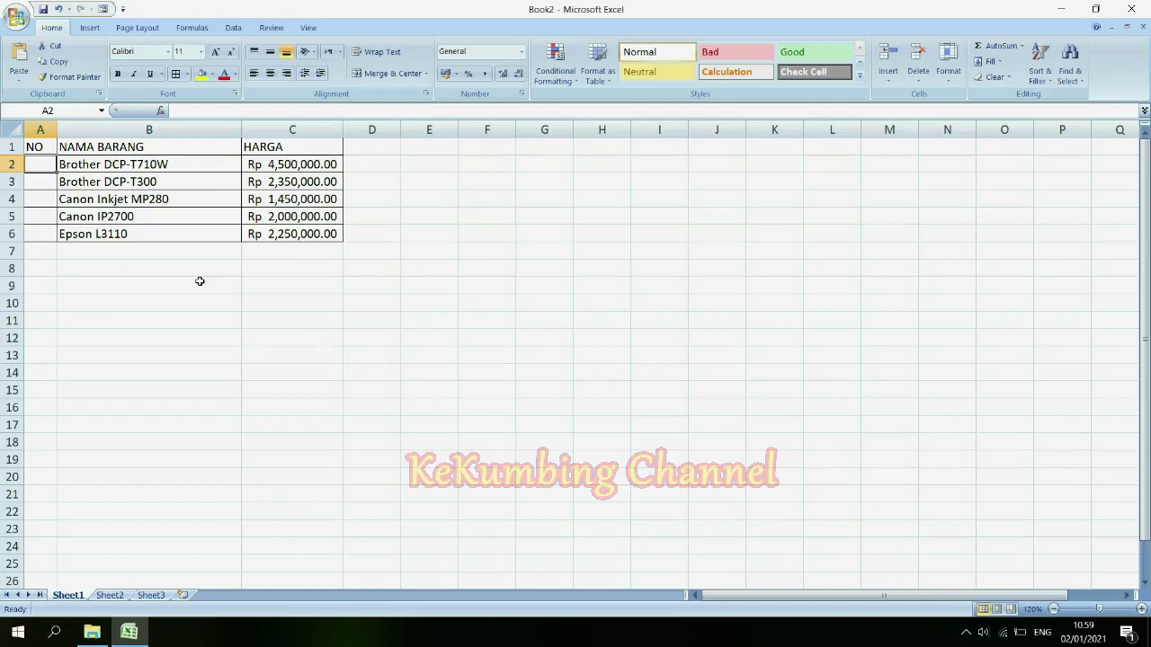
pyautogui.write('01')
pyautogui.press('Return')
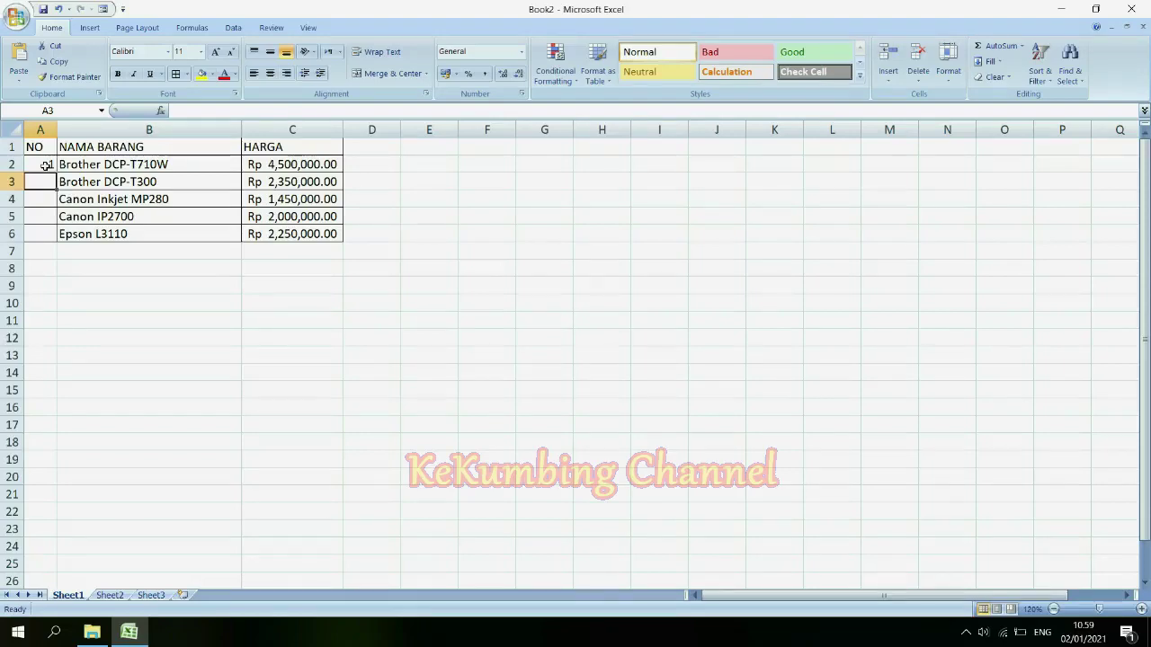
# Format cells A2:A6 as Text using the Number Format box
pyautogui.click(45, 166)
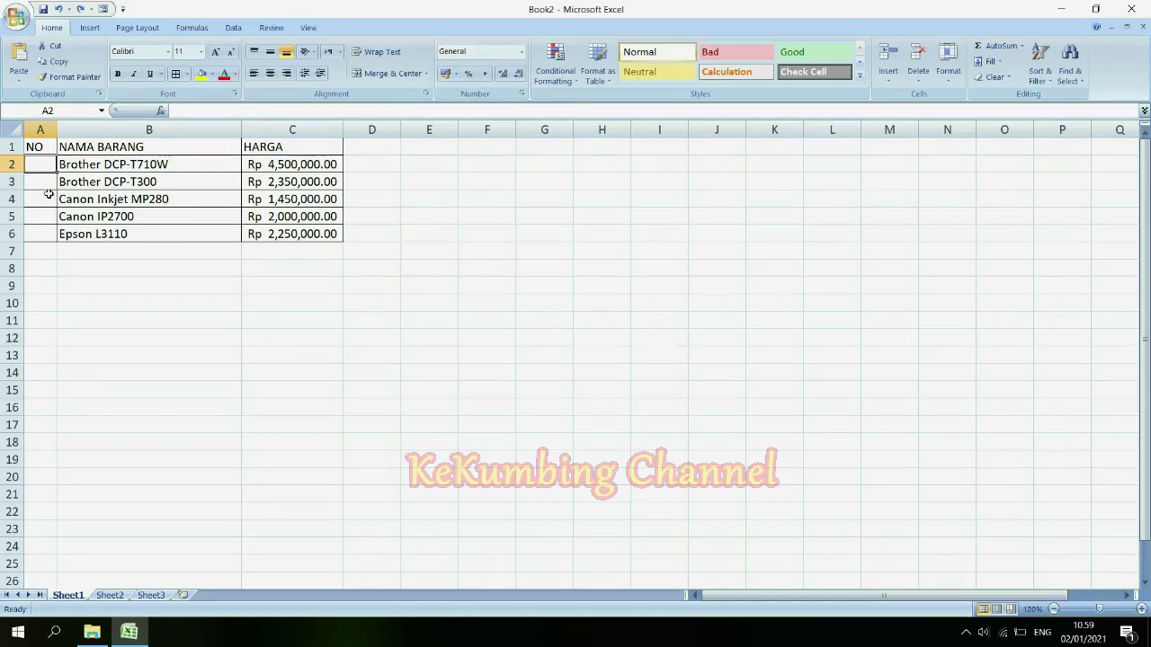
pyautogui.moveTo(45, 165); pyautogui.dragTo(42, 235)
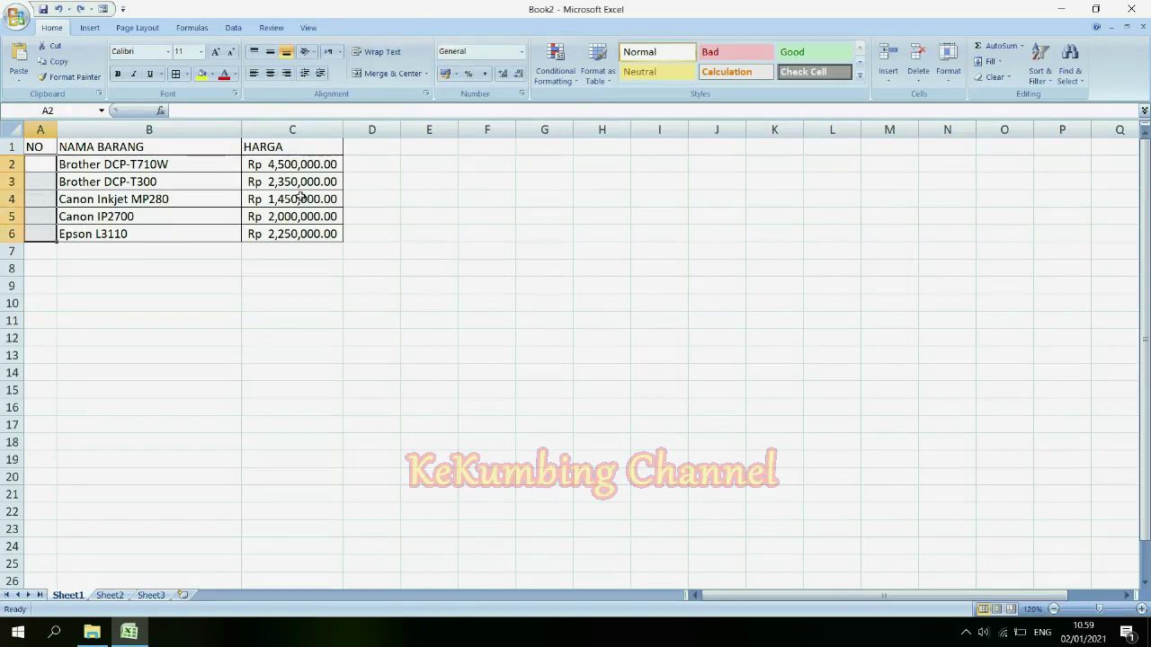
pyautogui.click(521, 55)
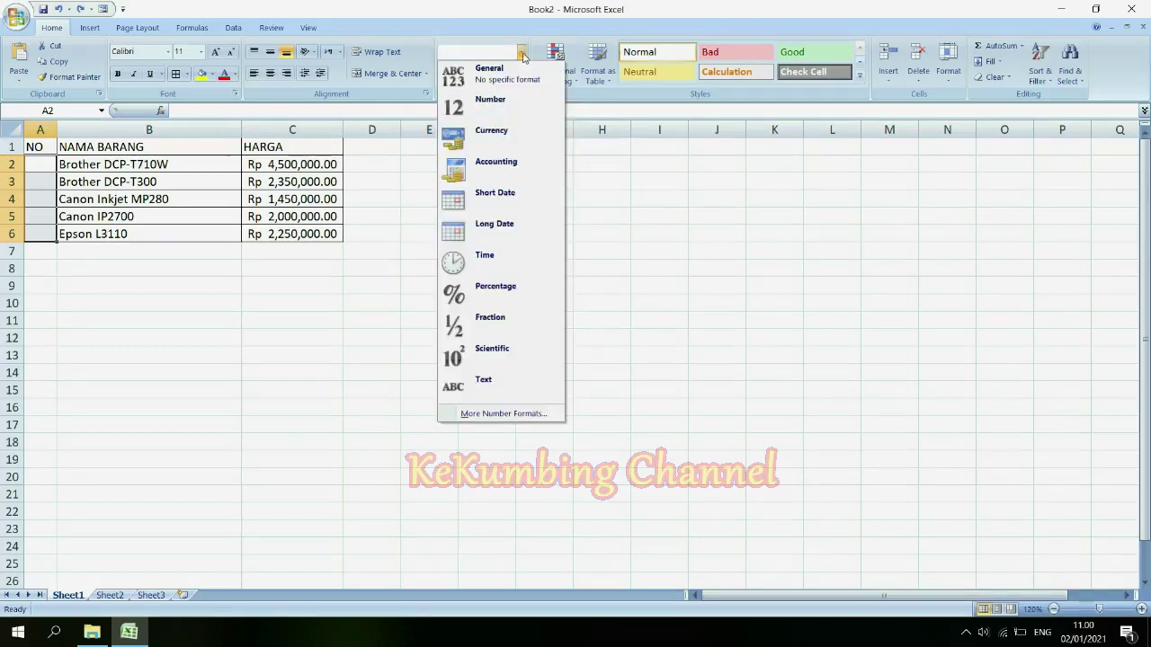
pyautogui.click(476, 393)
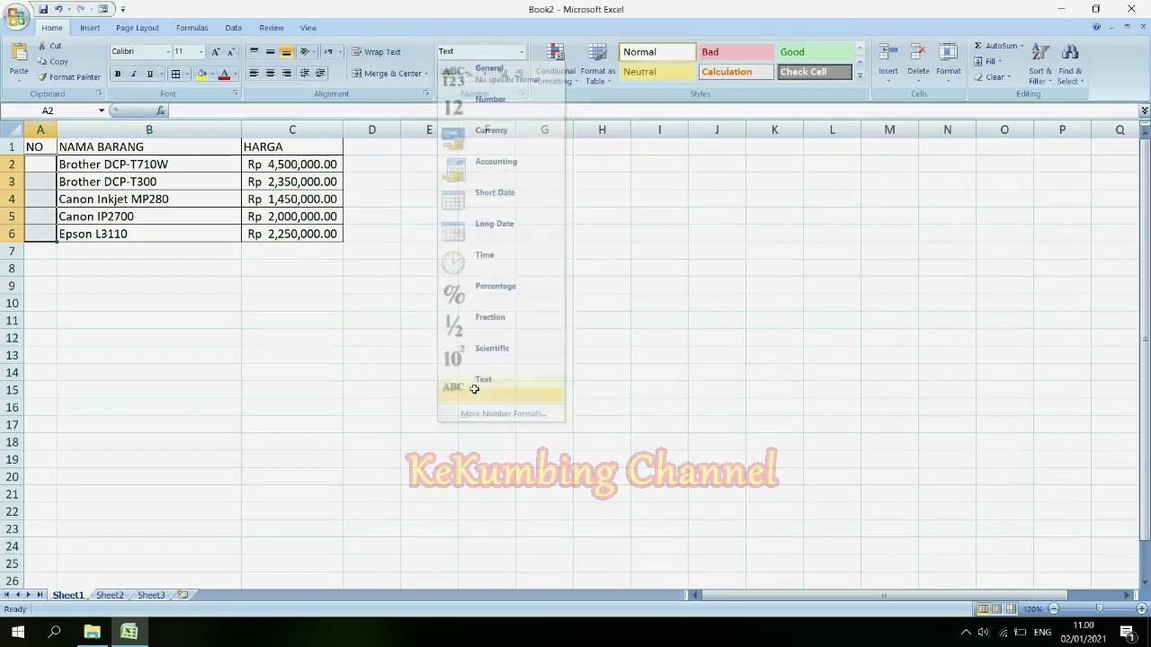
# Enter 01, 02, 03, 04 and 05 into A2:A6
pyautogui.click(43, 165)
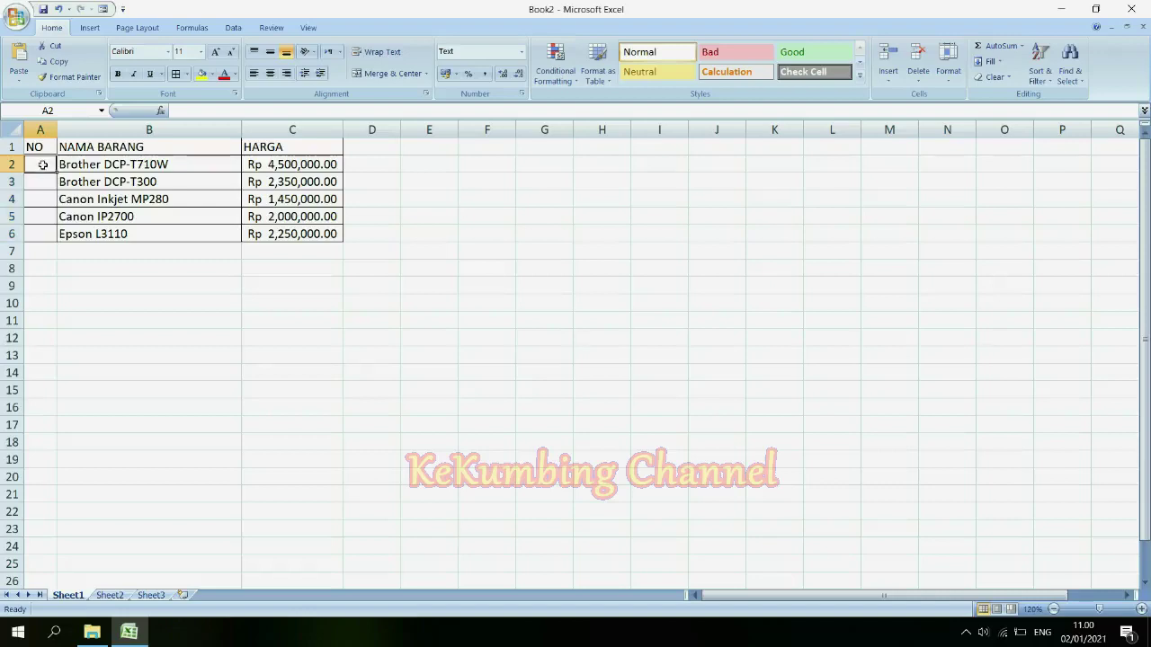
pyautogui.write('01')
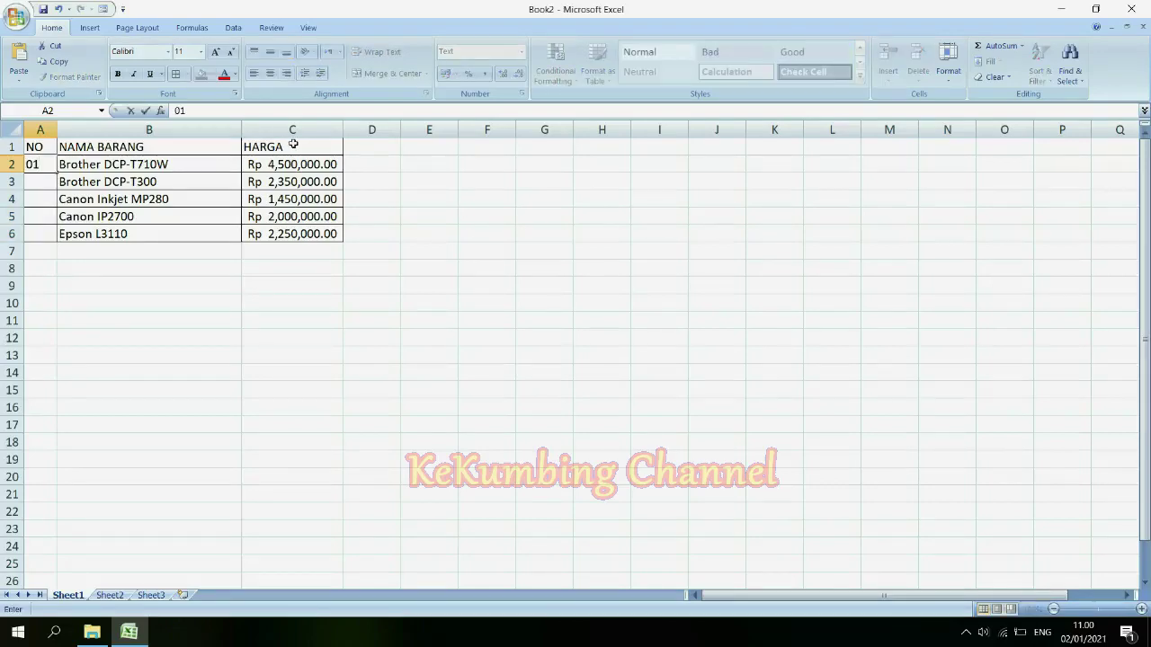
pyautogui.press('Return')
pyautogui.write('02')
pyautogui.press('Return')
pyautogui.write('03')
pyautogui.press('Return')
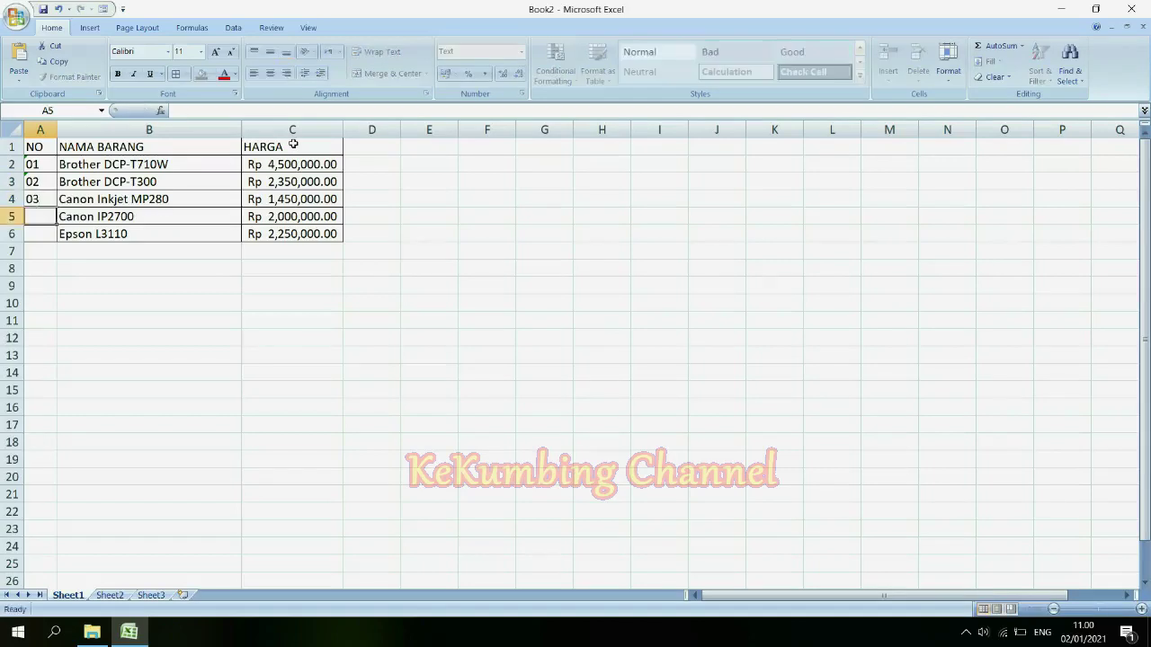
pyautogui.write('04')
pyautogui.press('Return')
pyautogui.write('05')
pyautogui.press('Return')
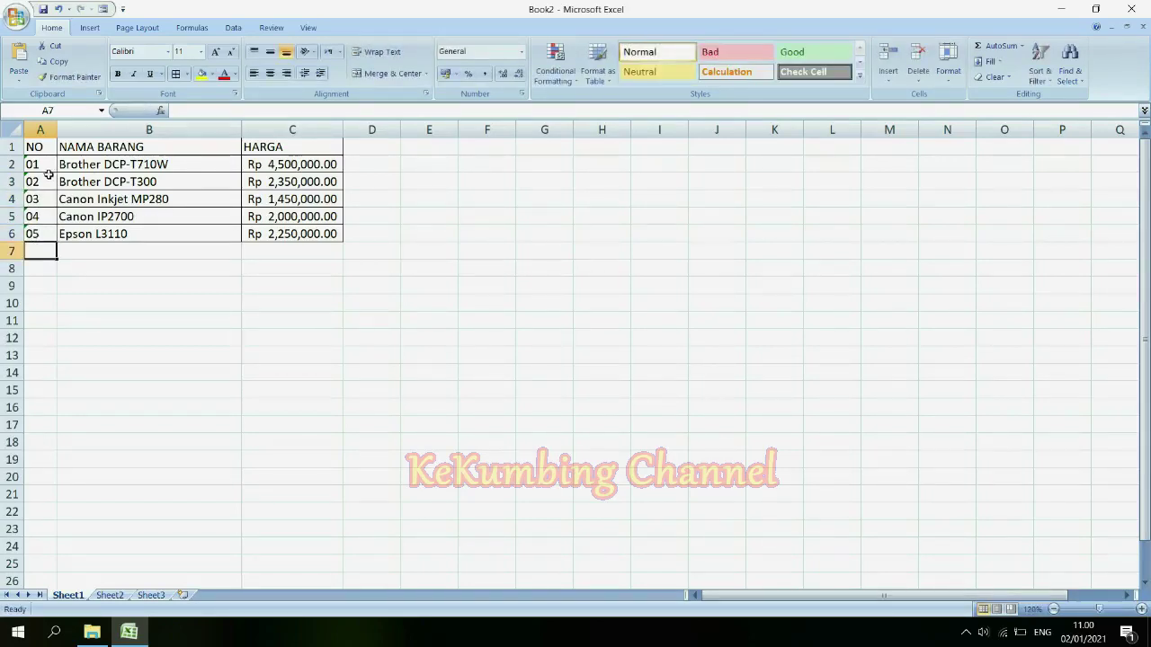
# Select the entries 01–05 in A2:A6, then paste into cell A7
pyautogui.moveTo(46, 165); pyautogui.dragTo(41, 236)
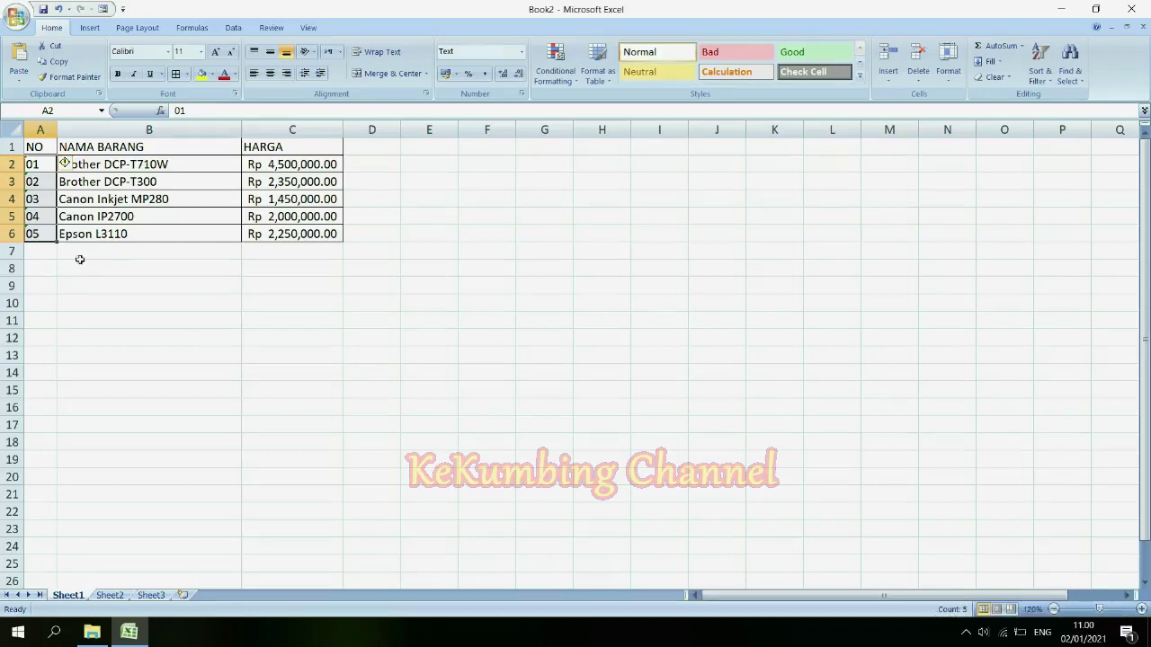
pyautogui.click(45, 250)
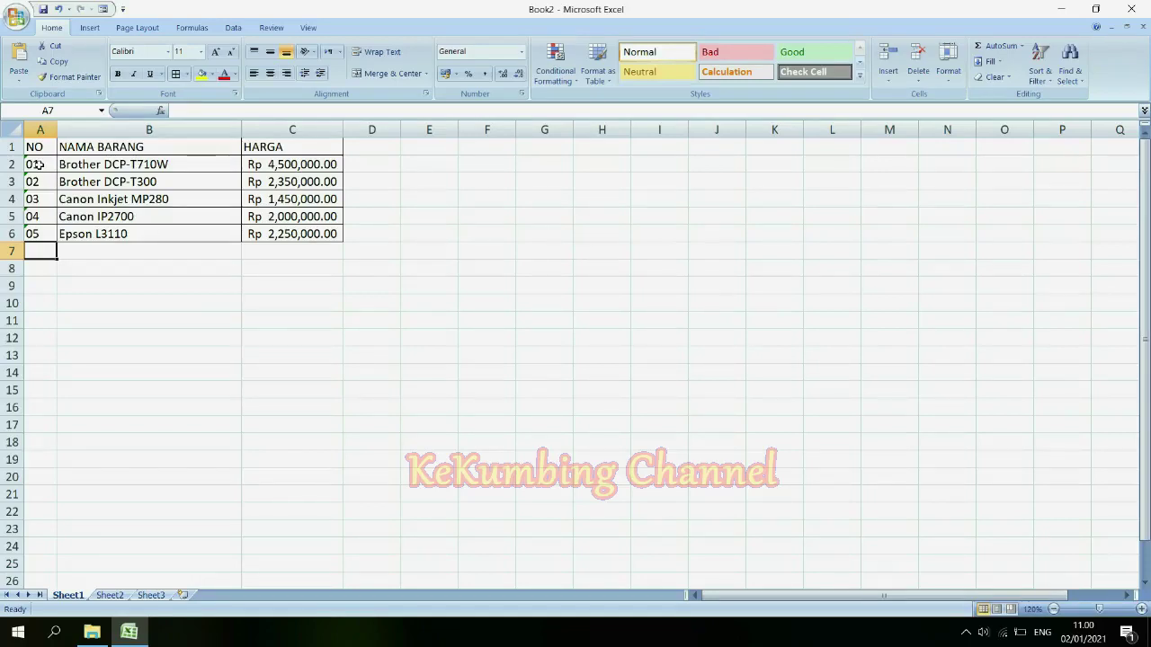
pyautogui.hotkey('ctrl', 'v')
# Undo the earlier entries, retype 01 and 02 in A2:A3, then undo again
pyautogui.hotkey('ctrl', 'z')
pyautogui.hotkey('ctrl', 'z')
pyautogui.hotkey('ctrl', 'z')
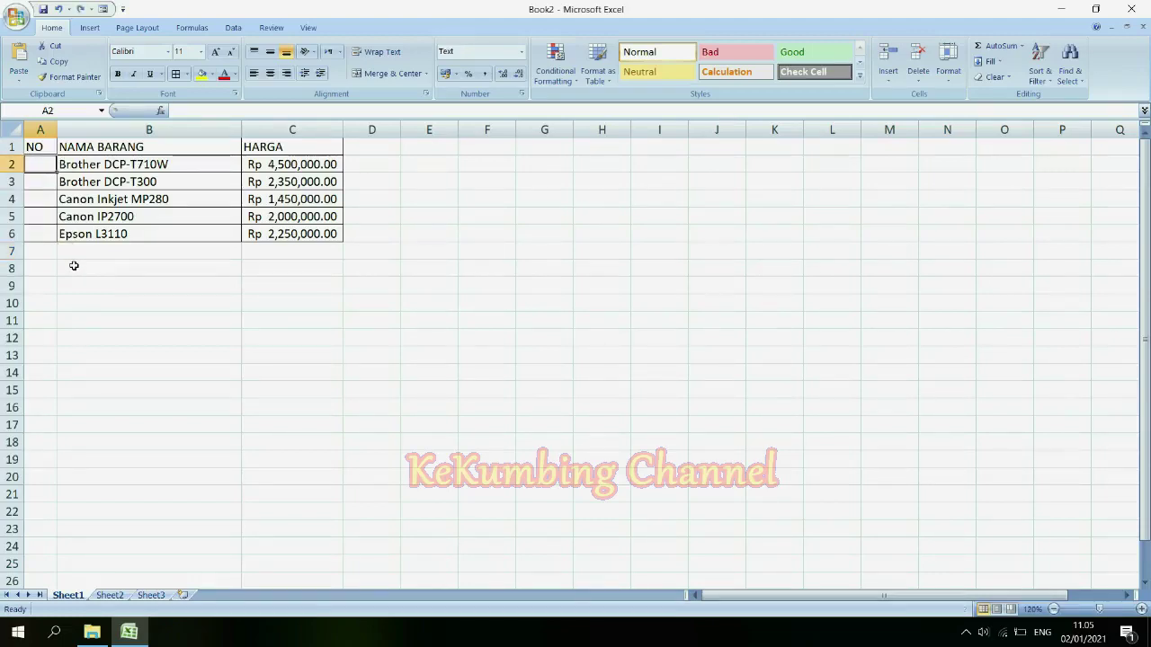
pyautogui.hotkey('ctrl', 'z')
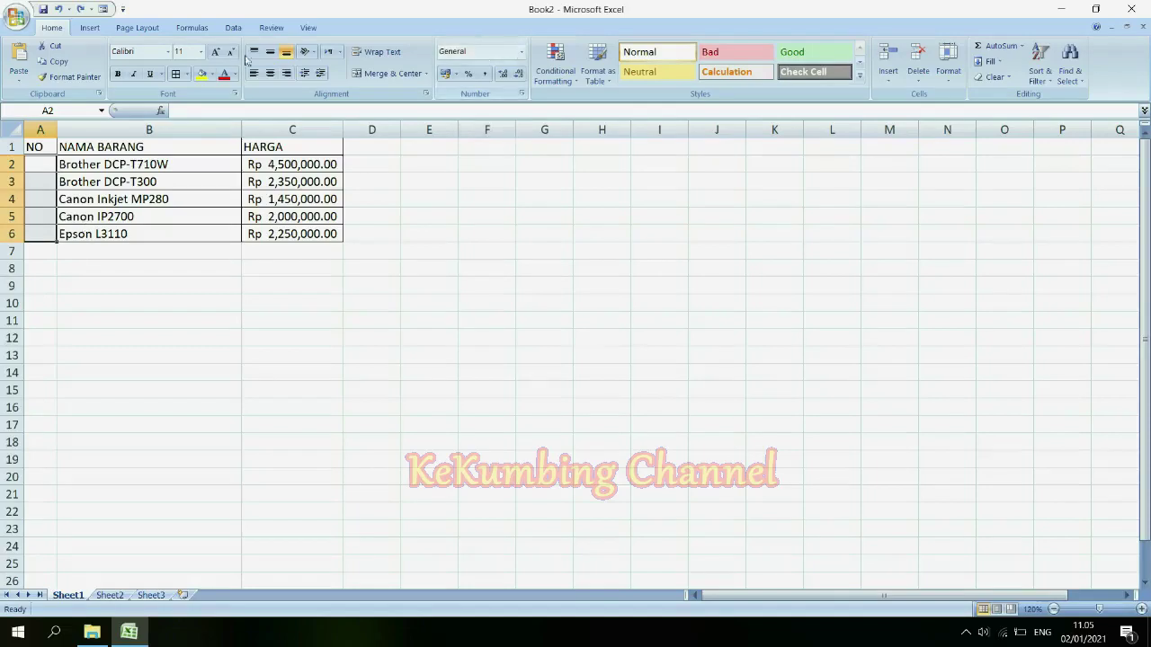
pyautogui.click(39, 161)
pyautogui.write('01')
pyautogui.press('Return')
pyautogui.write('02')
pyautogui.press('Return')
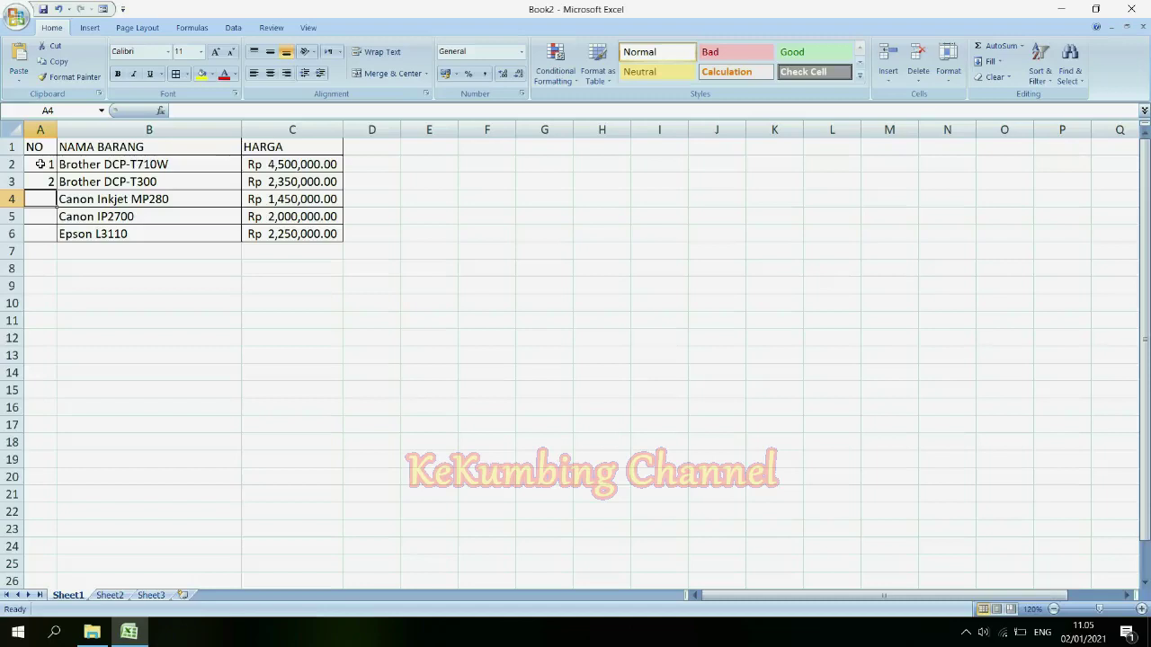
pyautogui.hotkey('ctrl', 'z')
pyautogui.hotkey('ctrl', 'z')
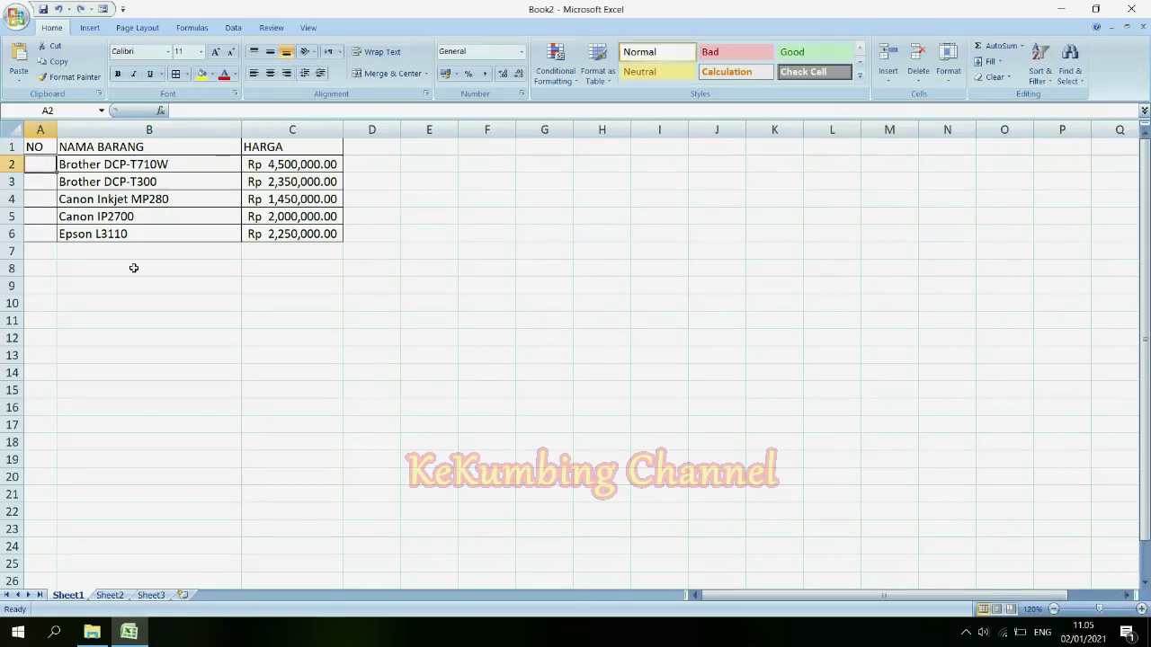
# Enter '01 and '02 as text in A2:A3 and fill the series down to 05
pyautogui.write("'")
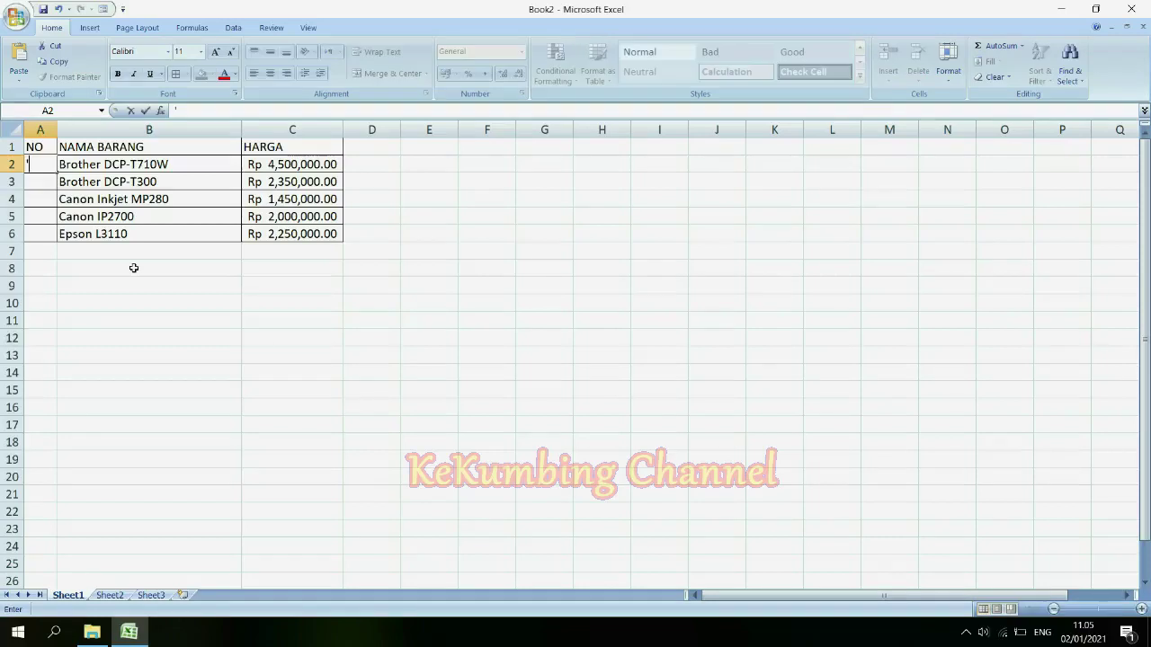
pyautogui.write('01')
pyautogui.press('Return')
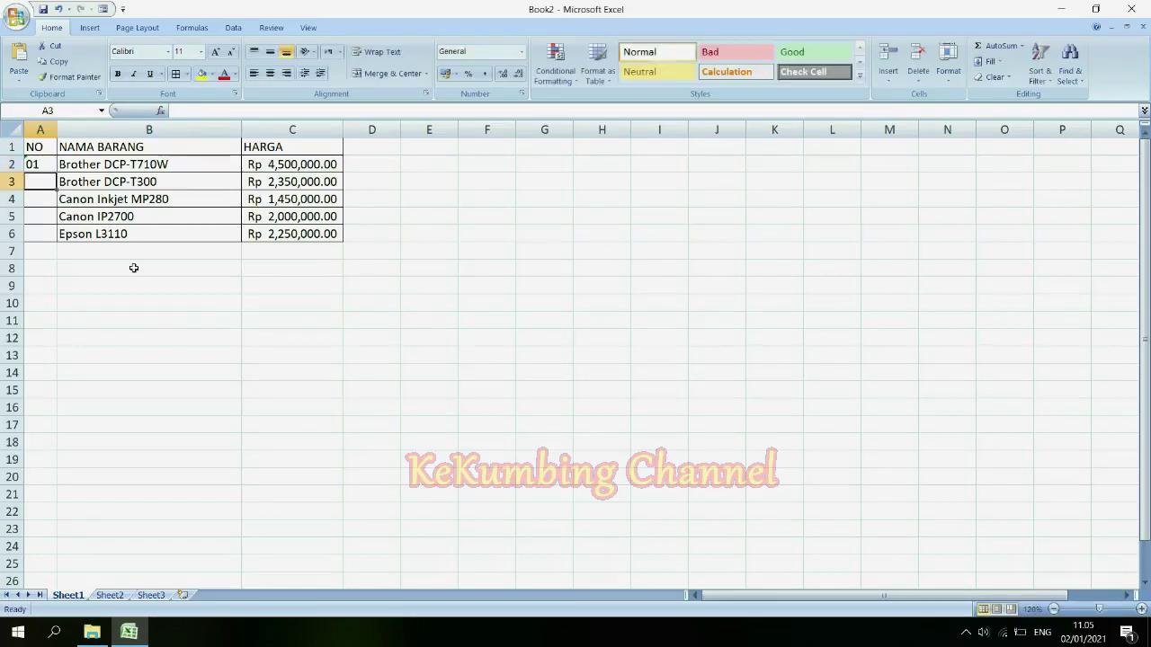
pyautogui.write("'02")
pyautogui.press('Return')
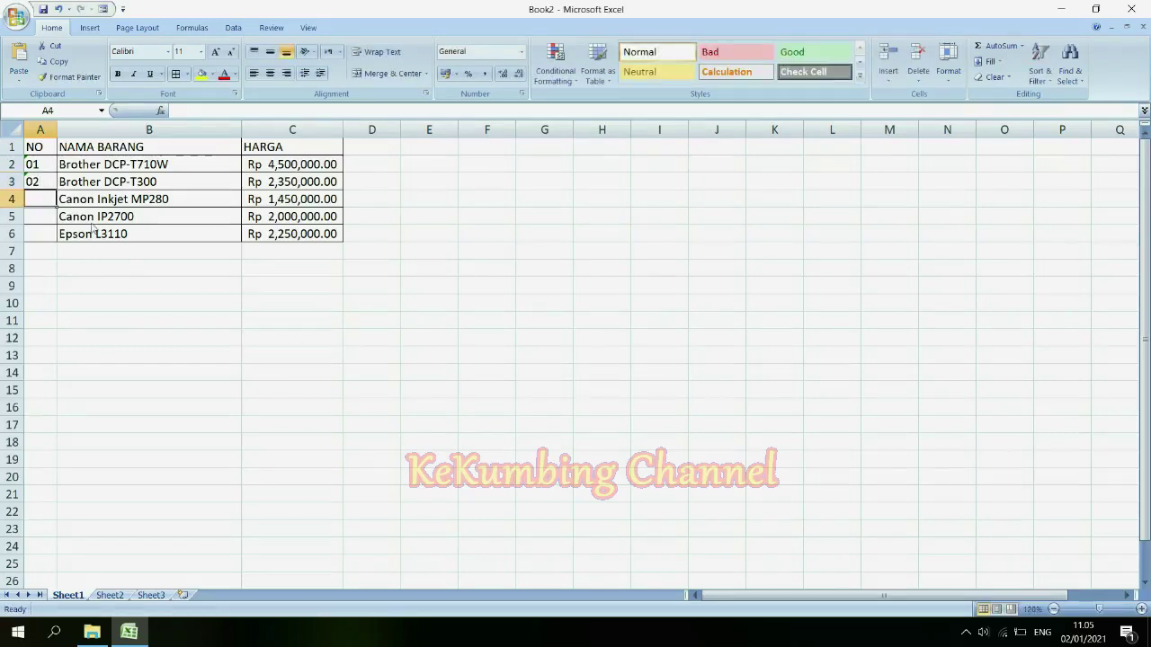
pyautogui.moveTo(34, 165); pyautogui.dragTo(56, 239)
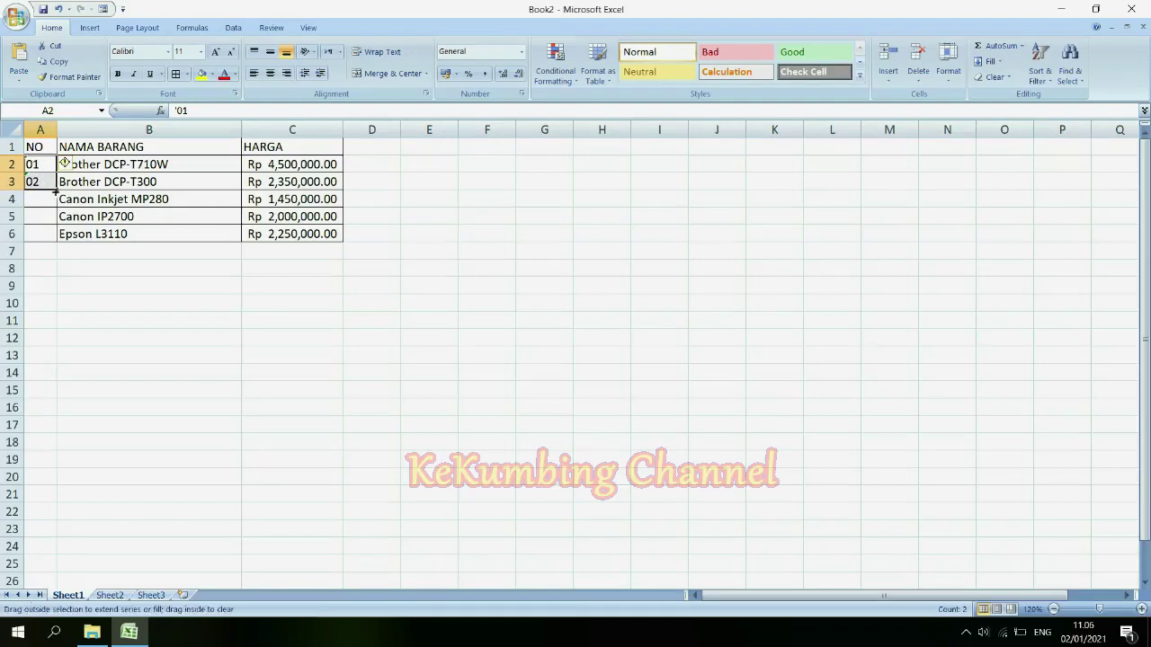
pyautogui.click(94, 282)
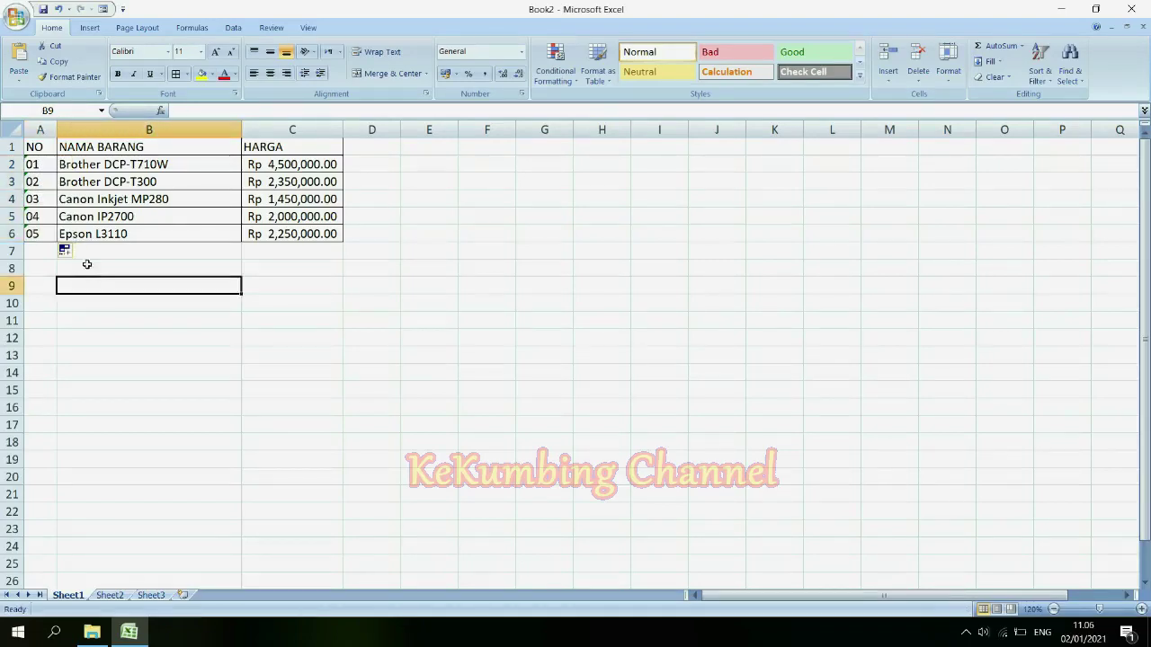
pyautogui.click(42, 163)
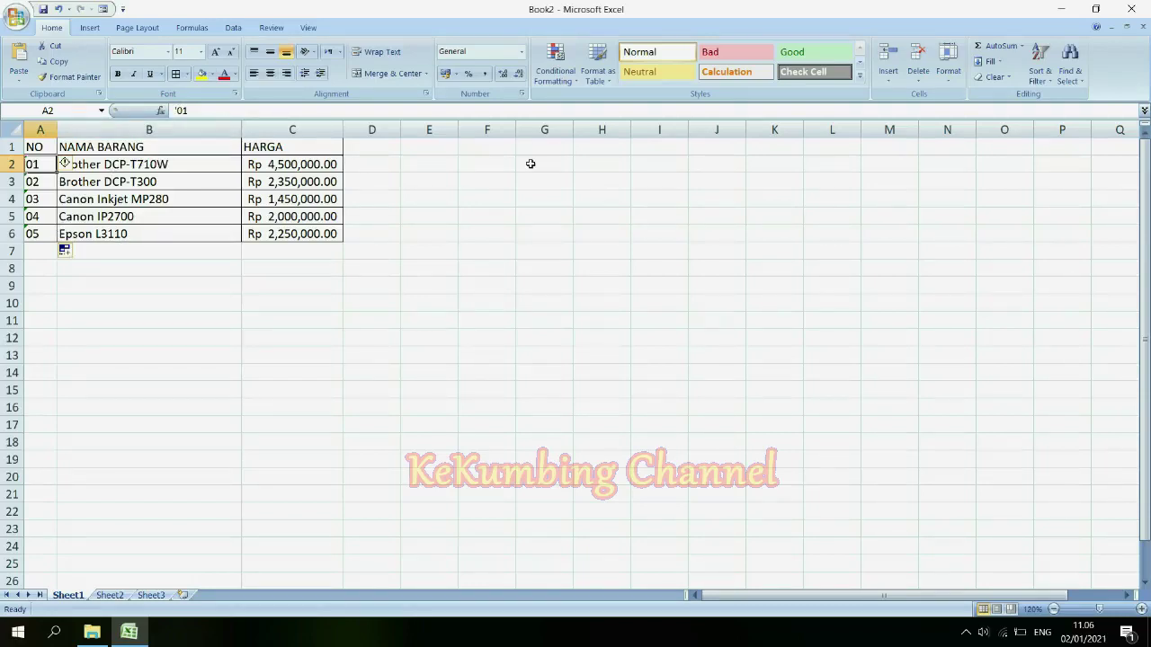
# Format A8:A12 as Text and test-enter 01 and 02 in A8:A9, comparing with A2
pyautogui.moveTo(45, 268); pyautogui.dragTo(51, 341)
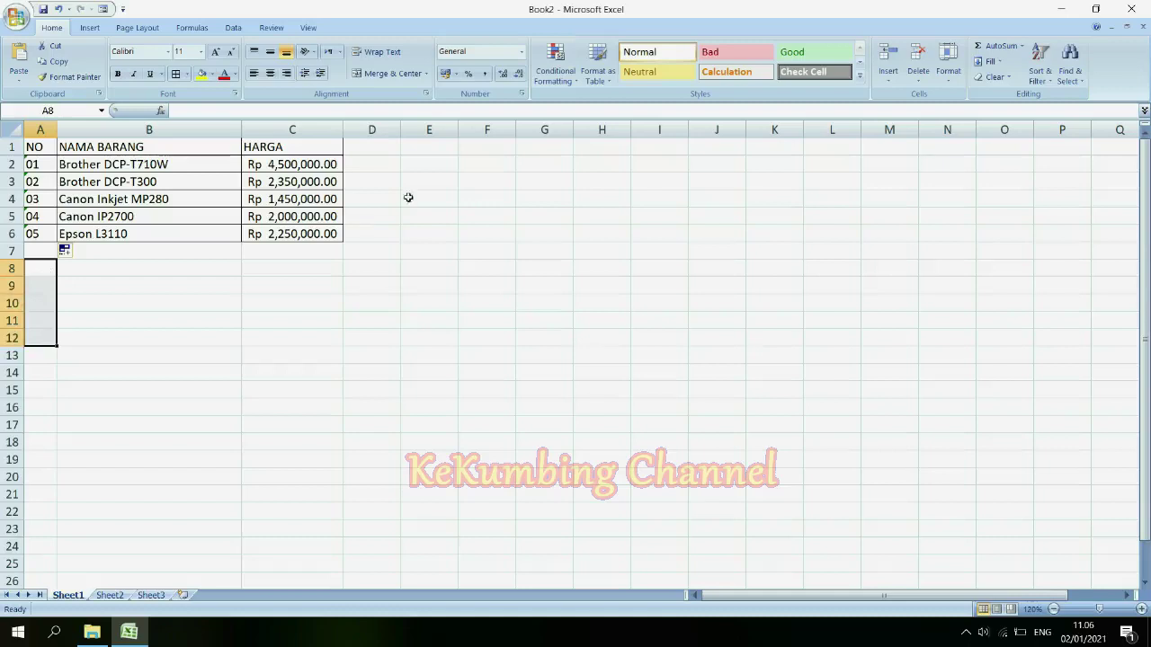
pyautogui.click(521, 51)
pyautogui.click(486, 390)
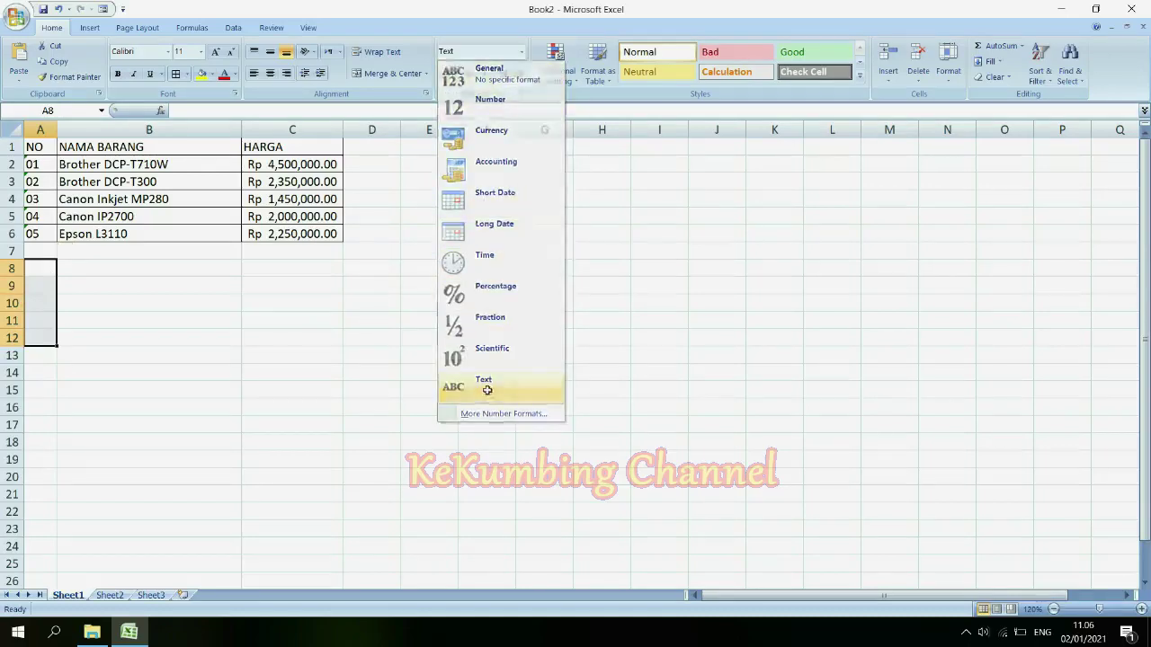
pyautogui.click(41, 267)
pyautogui.write('01')
pyautogui.press('Return')
pyautogui.write('02')
pyautogui.press('Return')
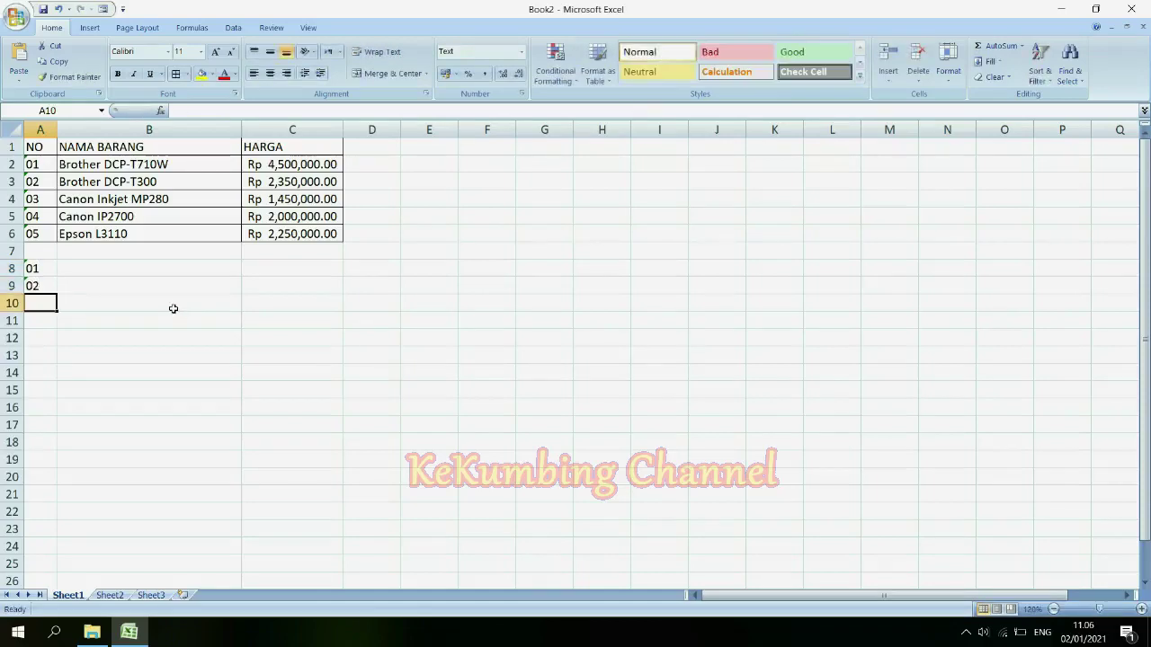
pyautogui.click(36, 270)
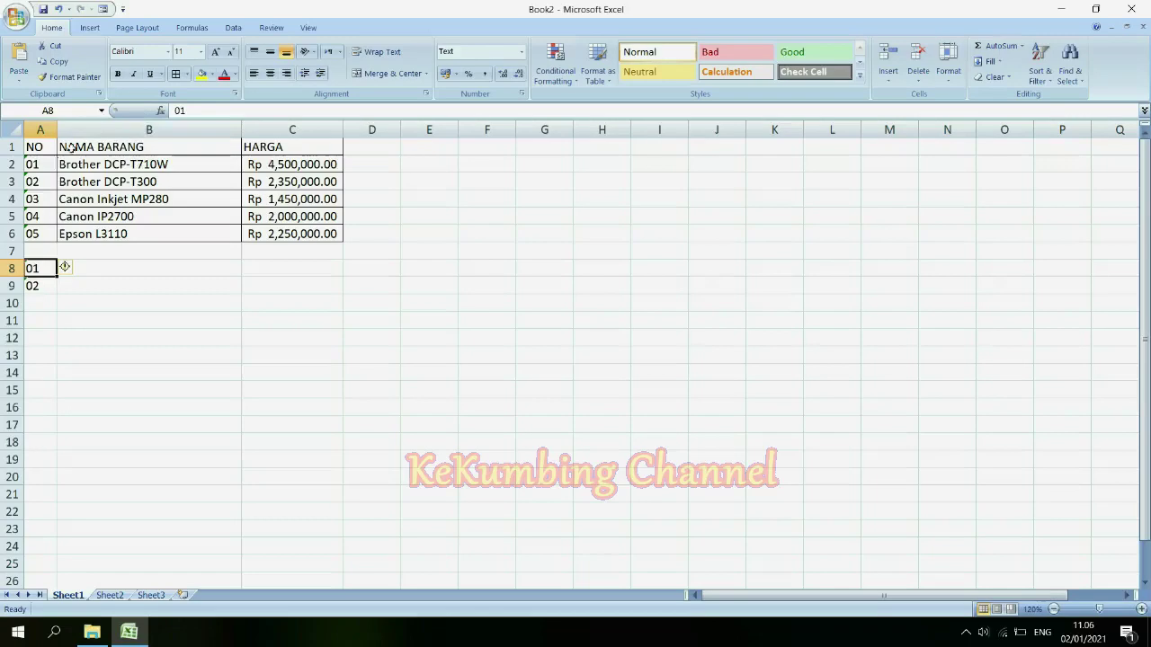
pyautogui.click(36, 165)
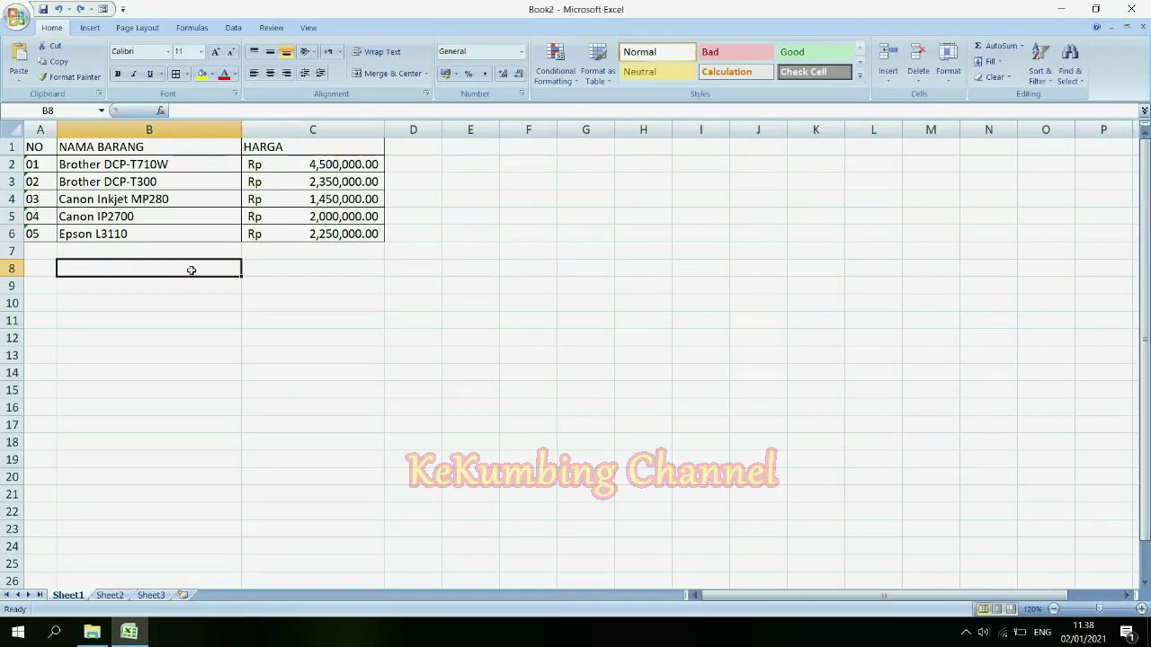
# Add labels 'Dibuat :' in B8 and 'Pukul :' in B9, right-aligned
pyautogui.write('Dibuat')
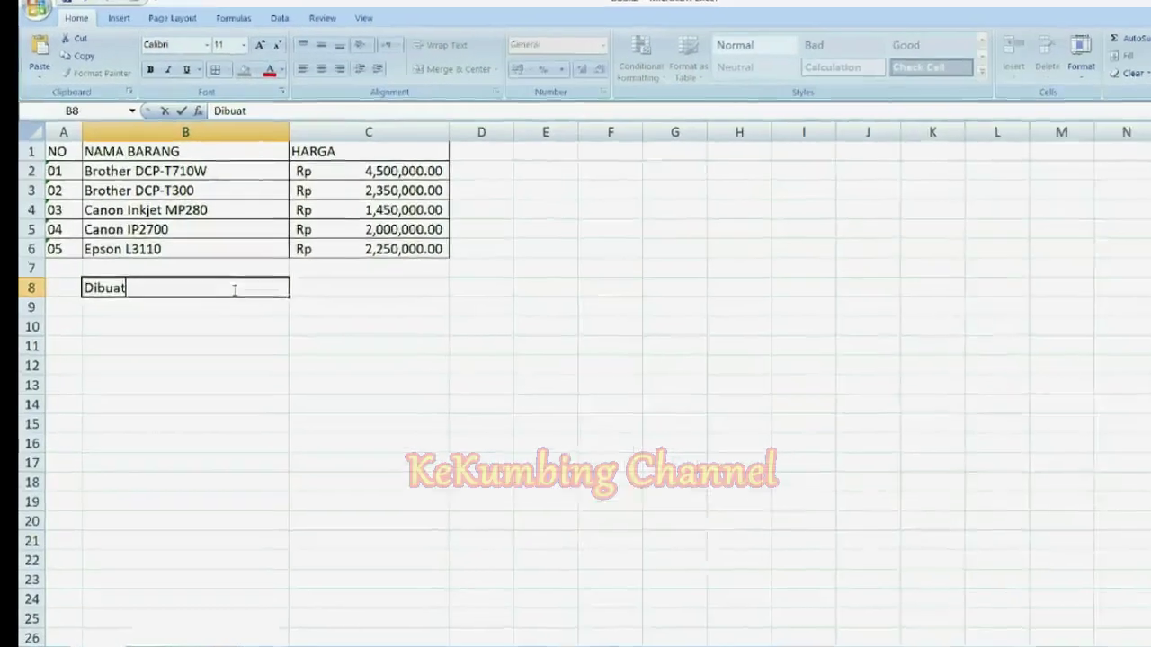
pyautogui.write(' :')
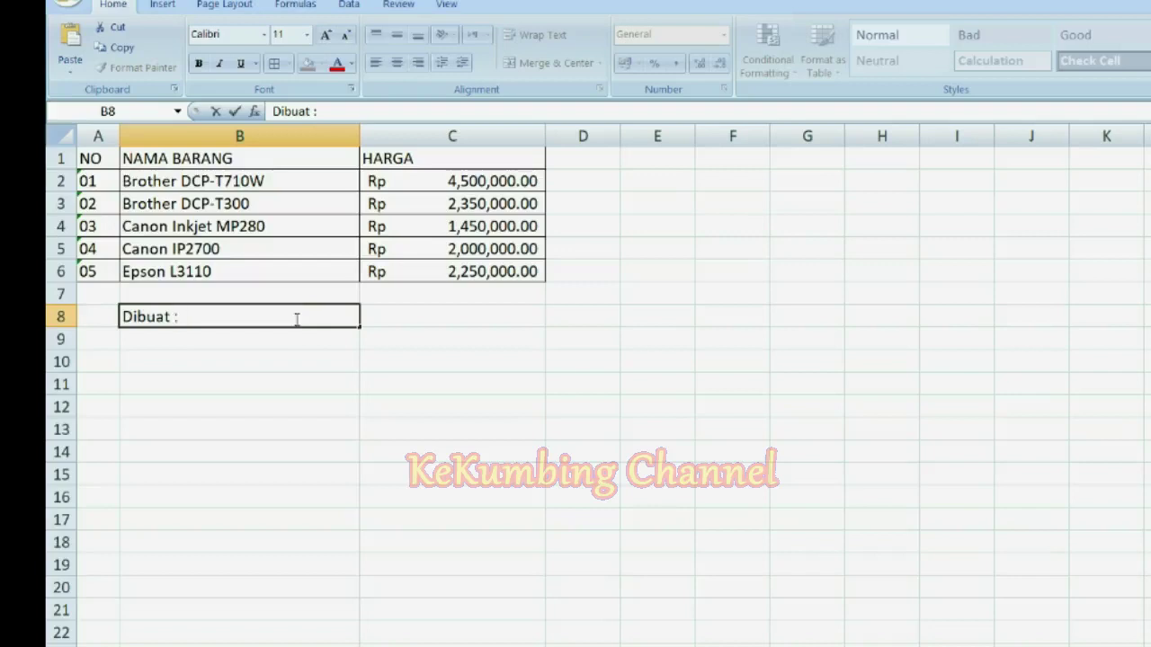
pyautogui.press('Return')
pyautogui.write('Pukul :')
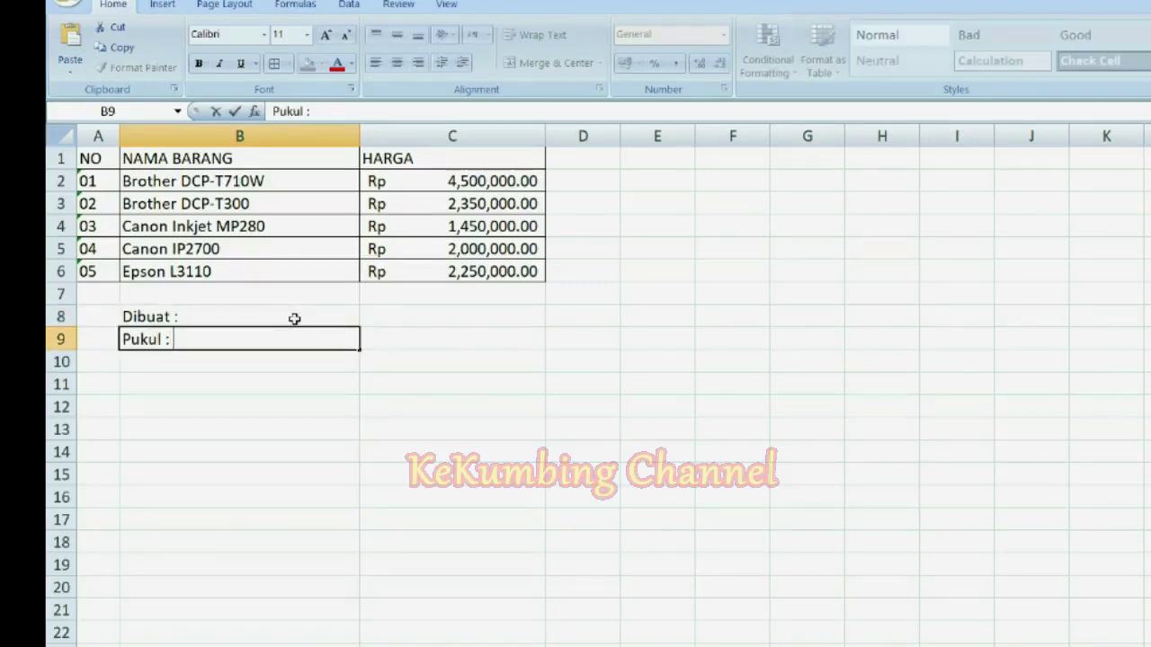
pyautogui.press('Return')
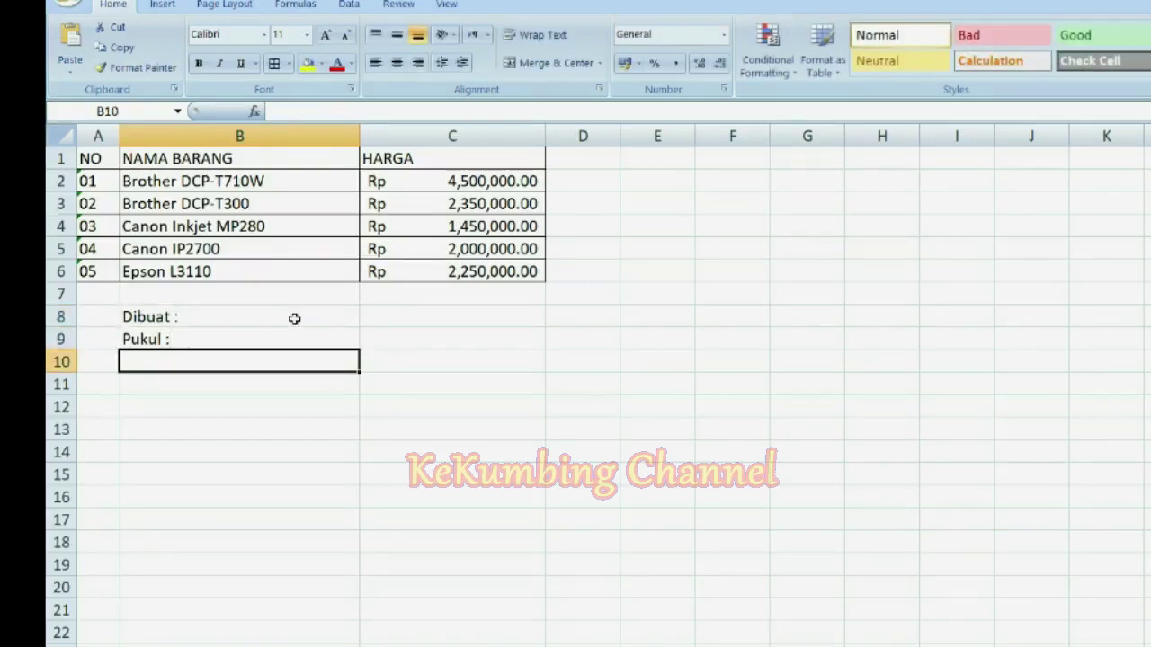
pyautogui.moveTo(294, 318); pyautogui.dragTo(296, 334)
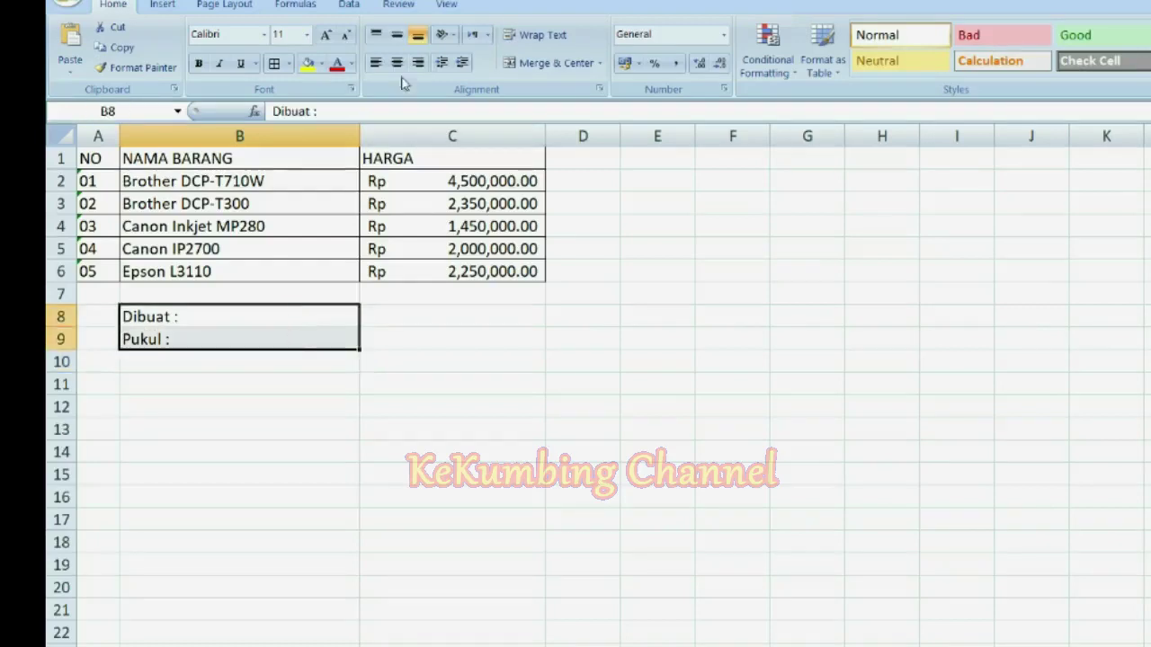
pyautogui.click(418, 63)
pyautogui.click(418, 315)
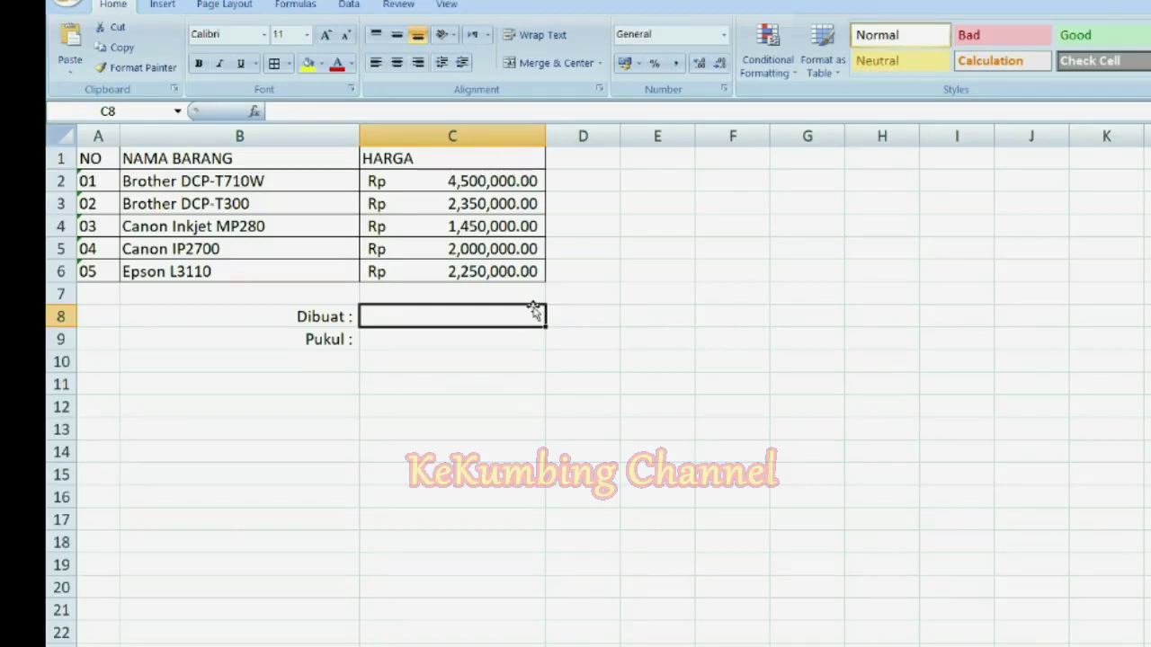
# Enter the date 2/1/2021 in C8 and the time 20:00:00 in C9
pyautogui.write('2/1/2021')
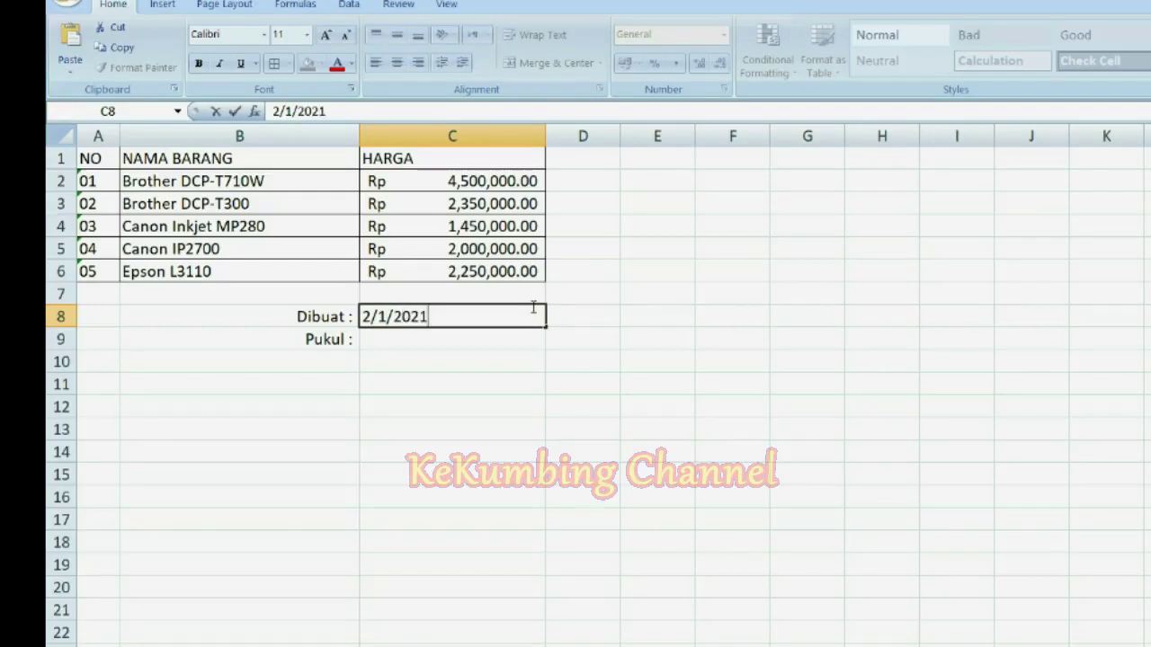
pyautogui.press('Return')
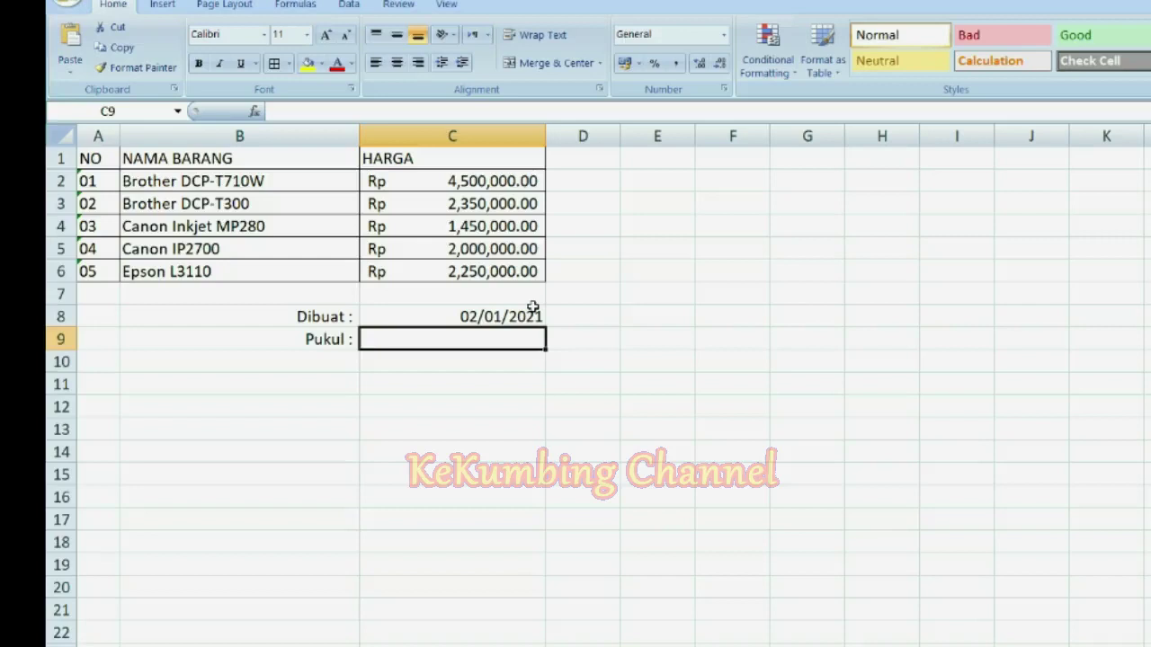
pyautogui.write('20')
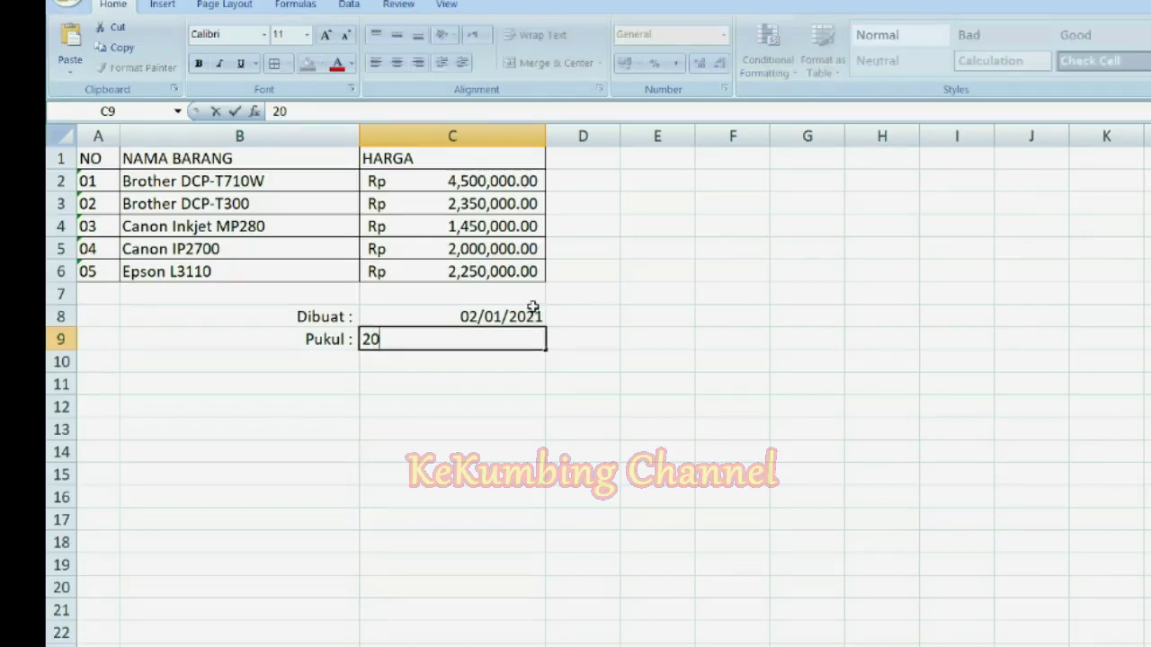
pyautogui.write(':00')
pyautogui.write(':0')
pyautogui.press('Return')
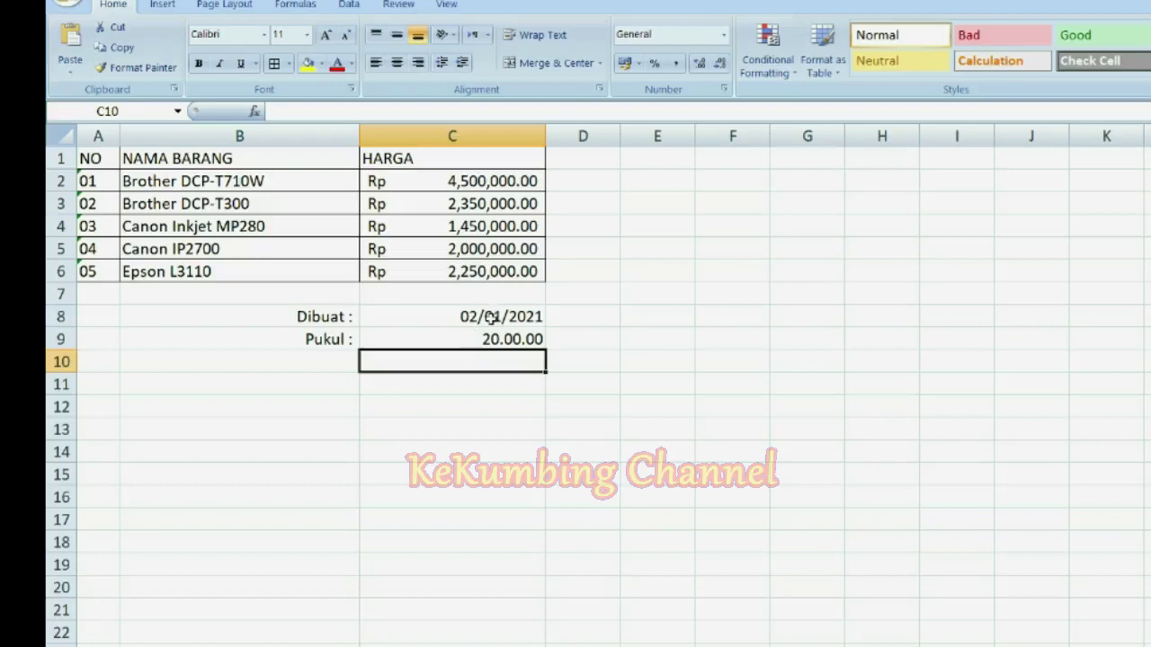
pyautogui.click(490, 317)
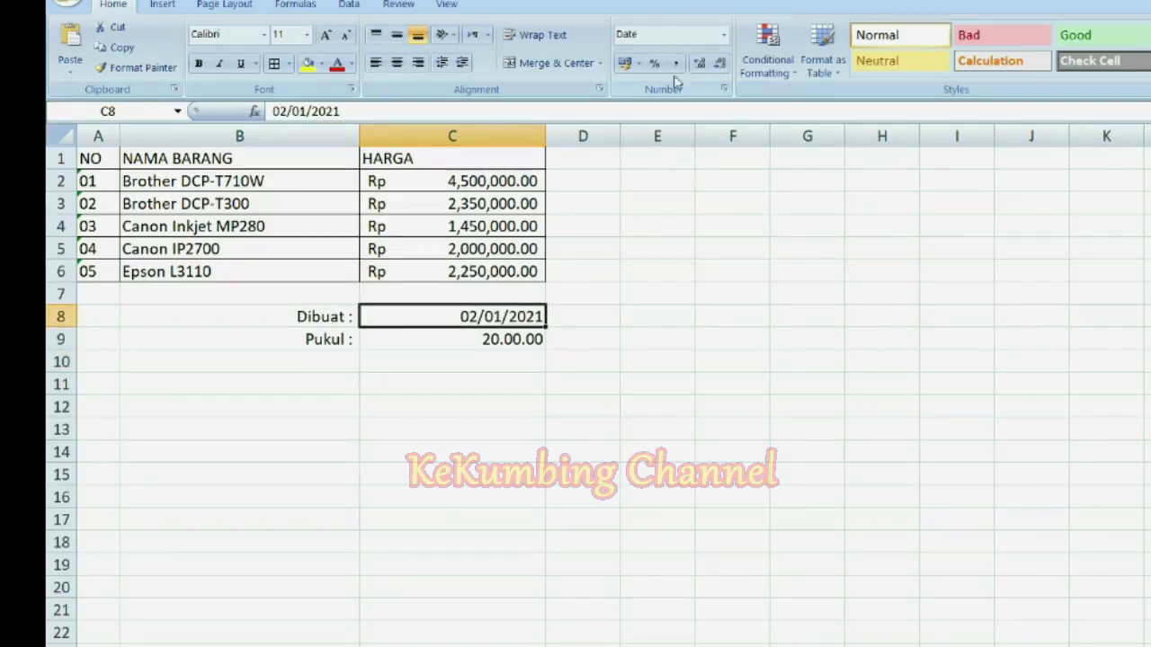
# Give C8 the long date format '*Rabu, 14 Maret 2001' via Format Cells > Date
pyautogui.click(724, 34)
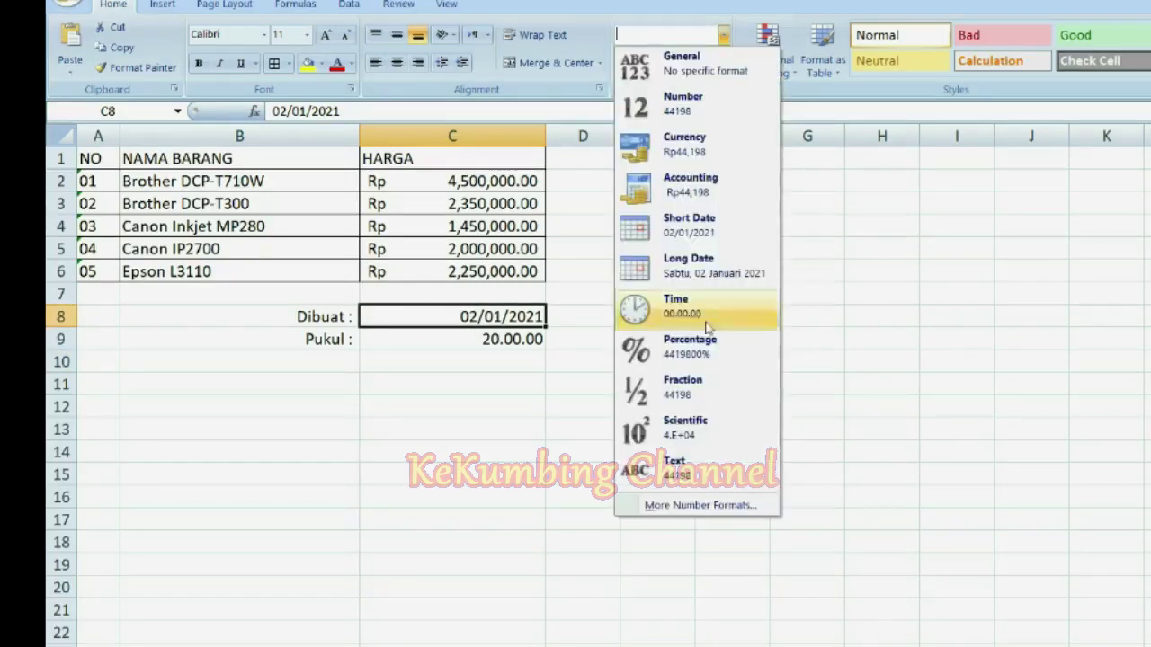
pyautogui.click(732, 506)
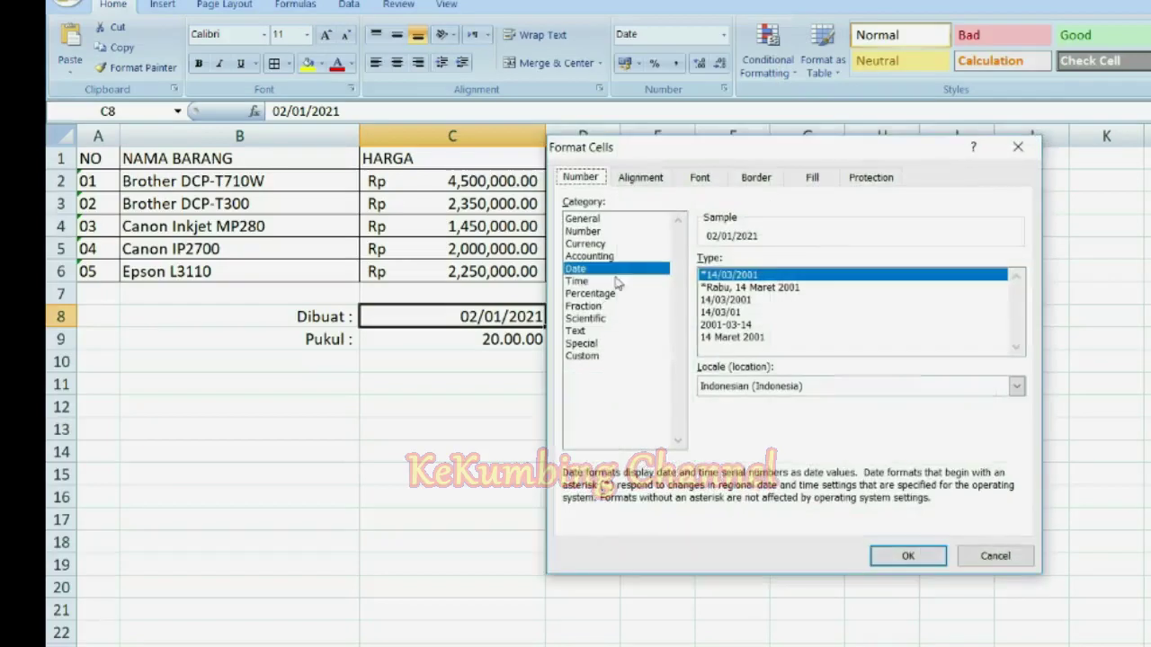
pyautogui.click(995, 556)
pyautogui.rightClick(524, 319)
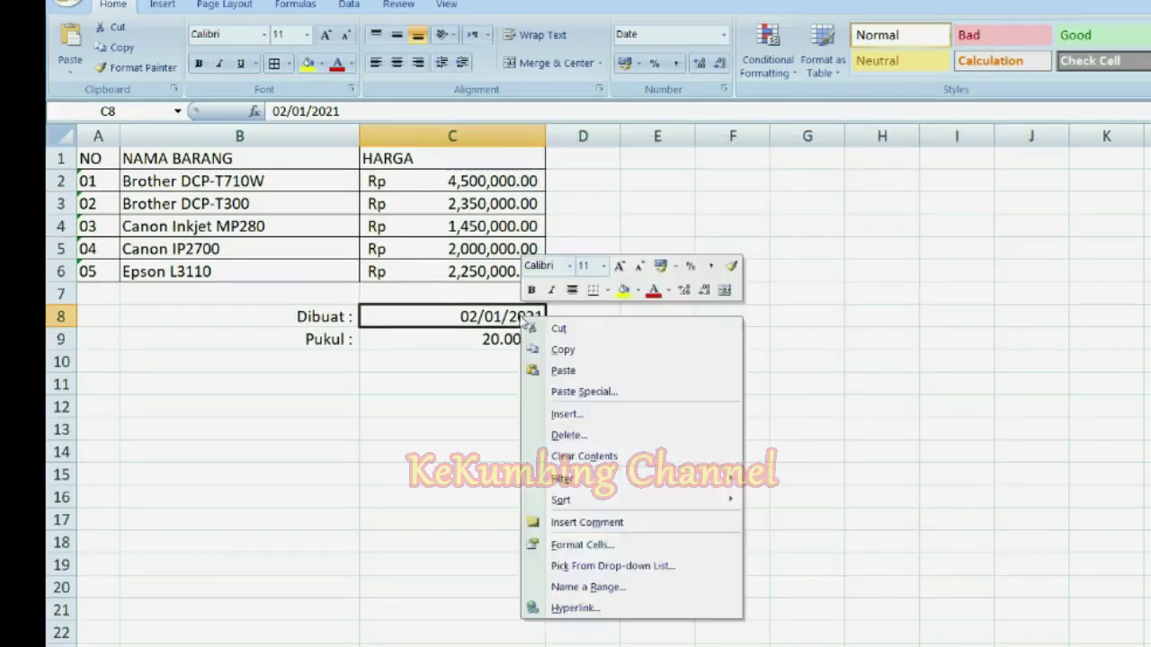
pyautogui.click(582, 545)
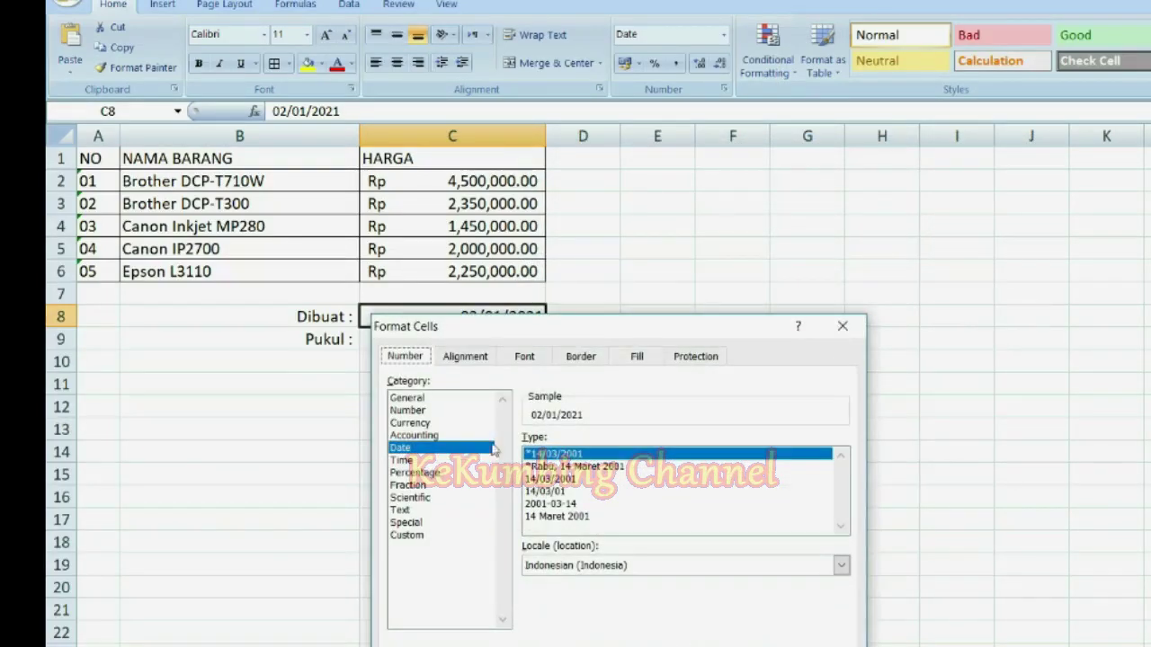
pyautogui.moveTo(609, 329); pyautogui.dragTo(681, 183)
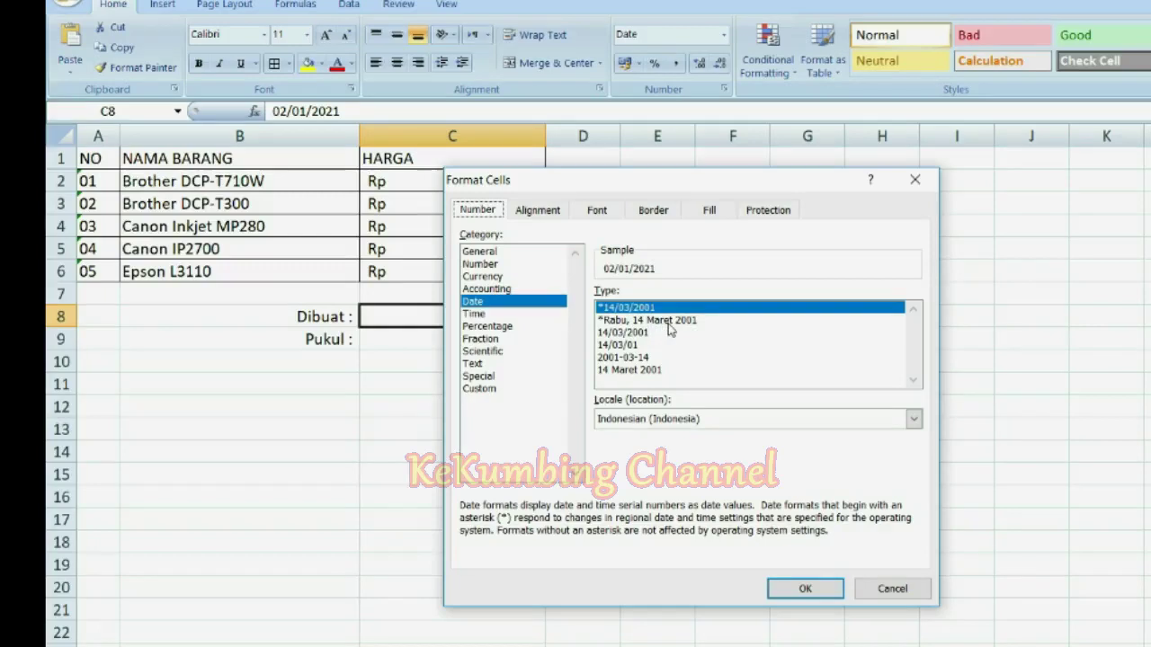
pyautogui.click(668, 321)
pyautogui.click(663, 332)
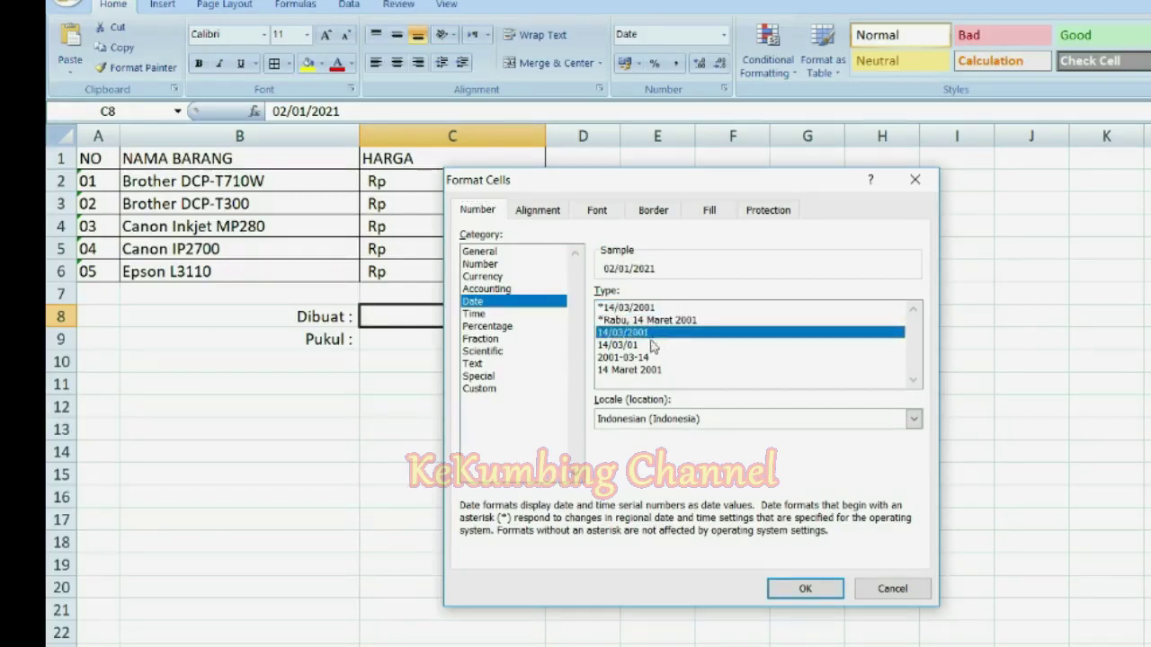
pyautogui.click(653, 347)
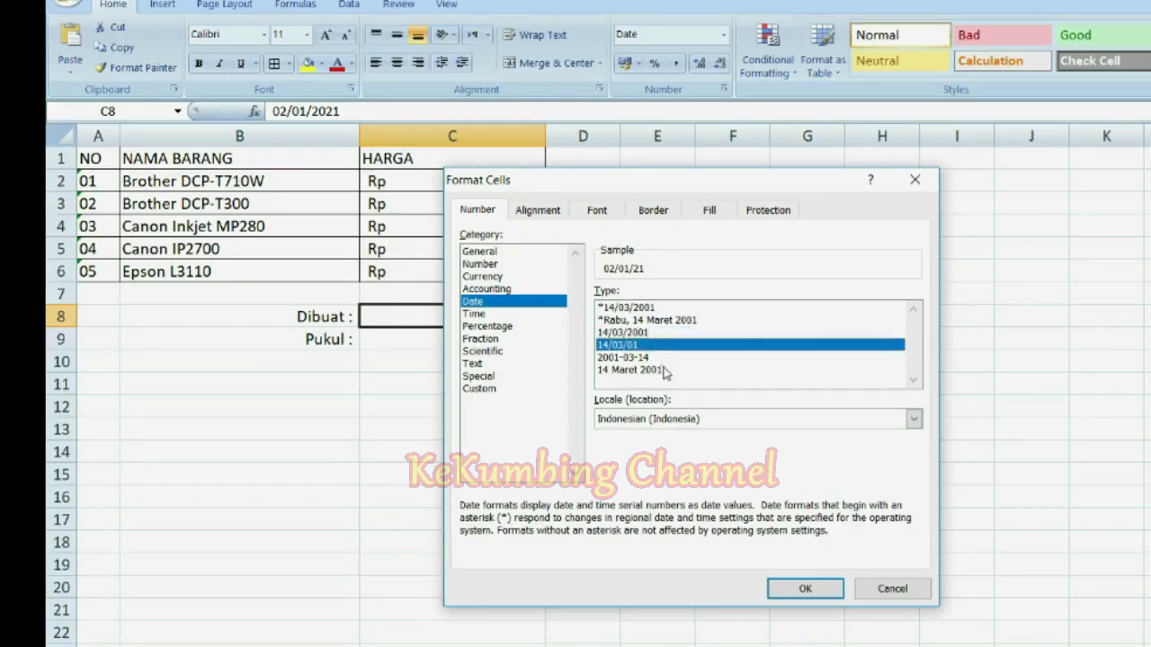
pyautogui.click(664, 369)
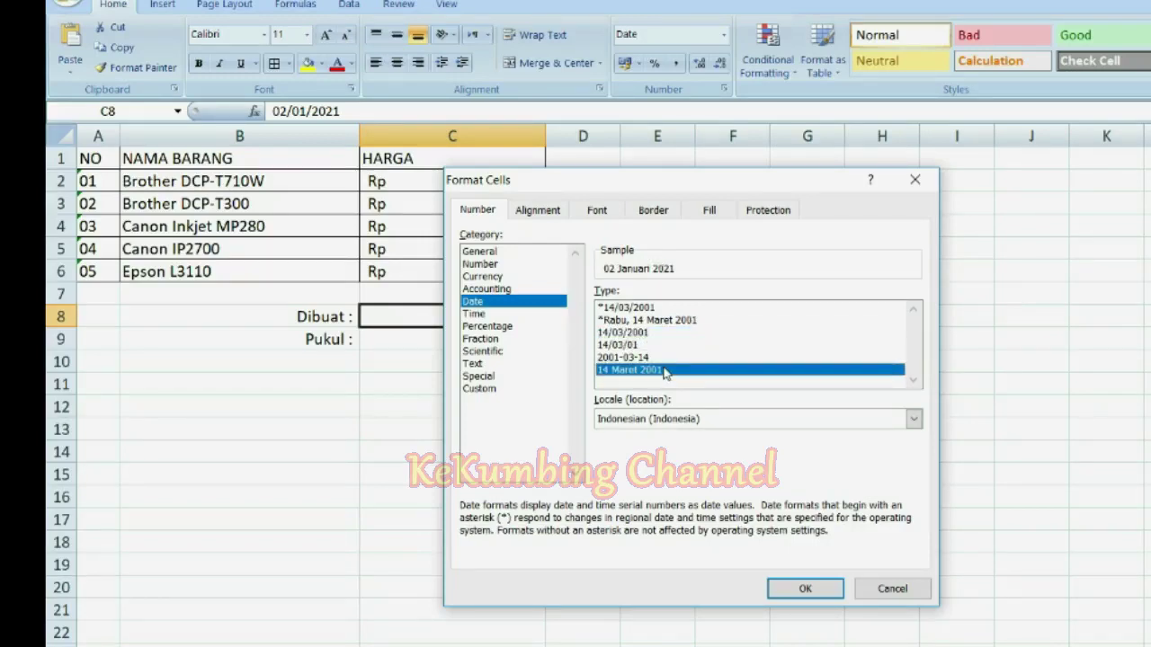
pyautogui.click(669, 321)
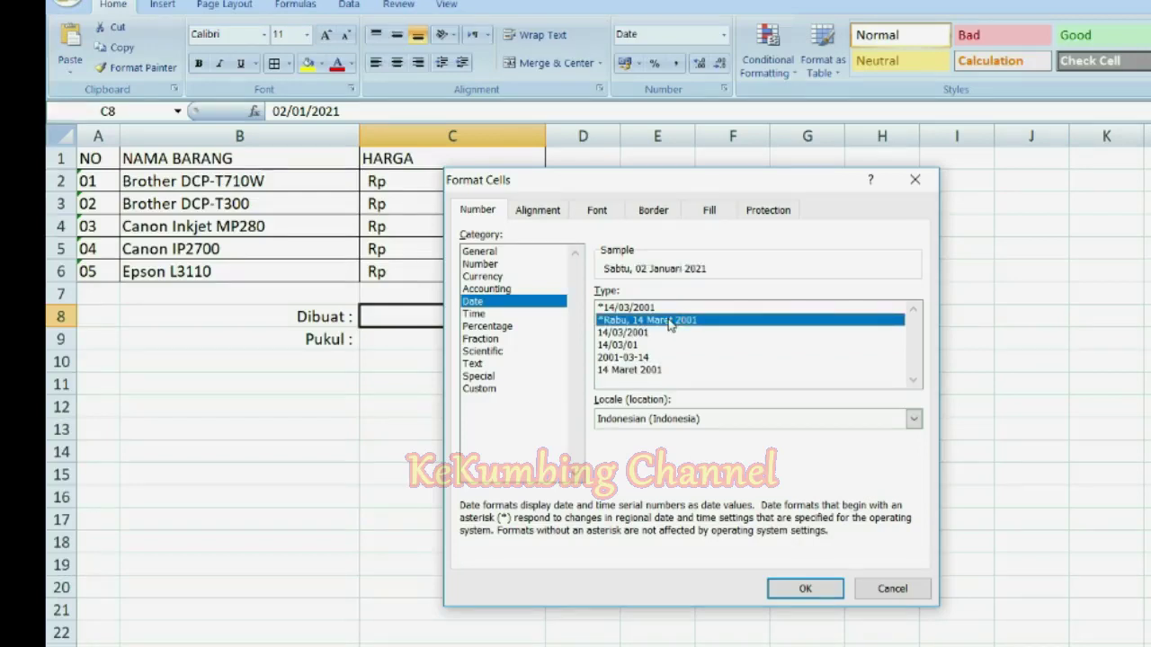
pyautogui.click(809, 590)
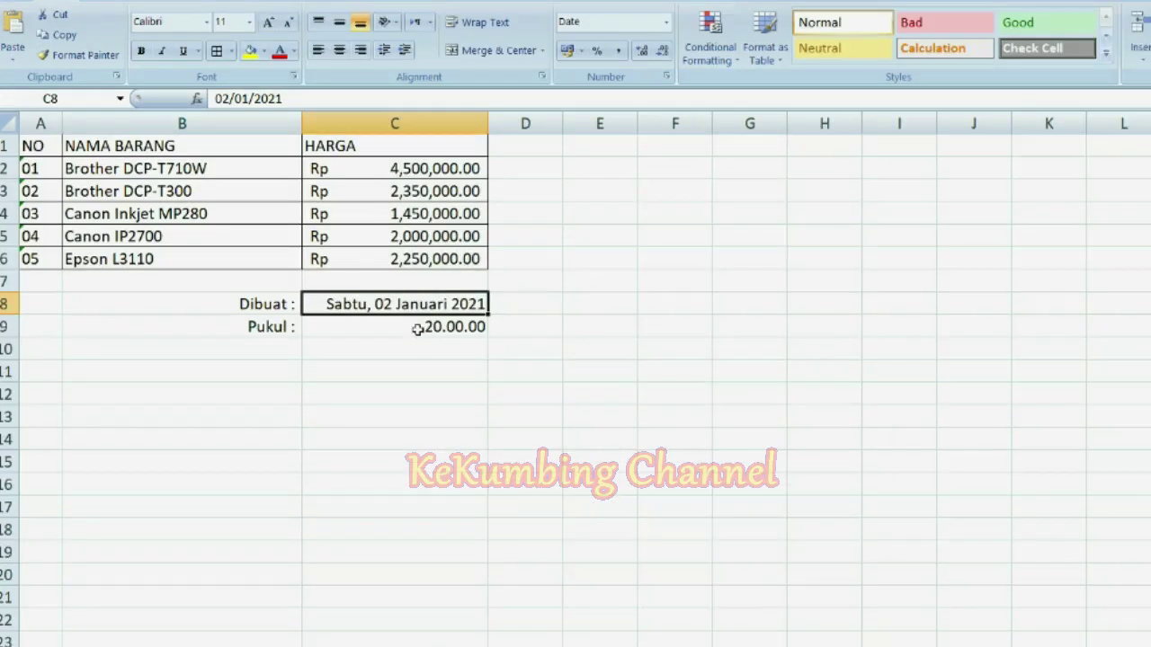
pyautogui.click(418, 328)
# Format C9 as 1:30:55 PM time with the English (United States) locale, showing 8.00.00 PM
pyautogui.rightClick(419, 329)
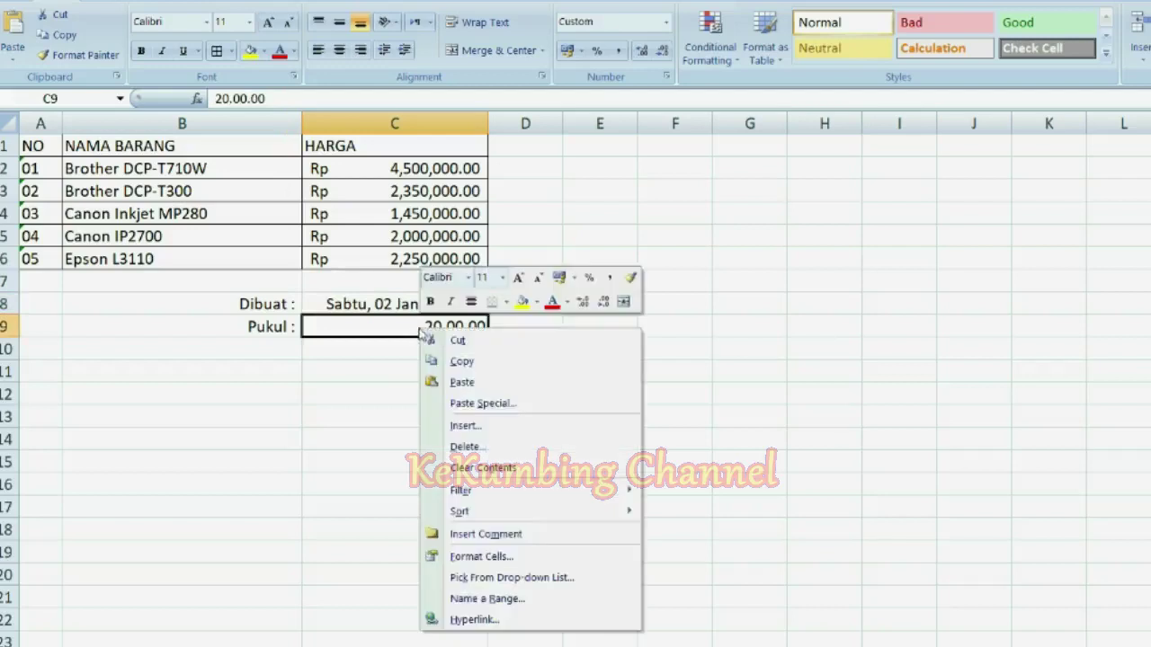
pyautogui.click(500, 559)
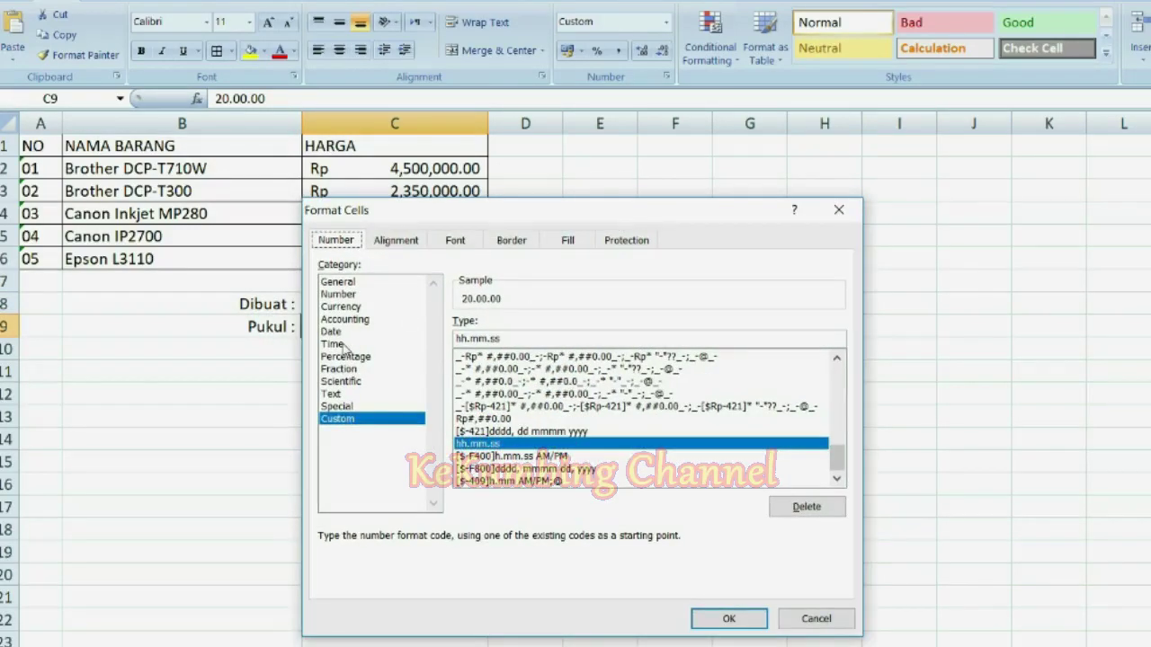
pyautogui.click(332, 344)
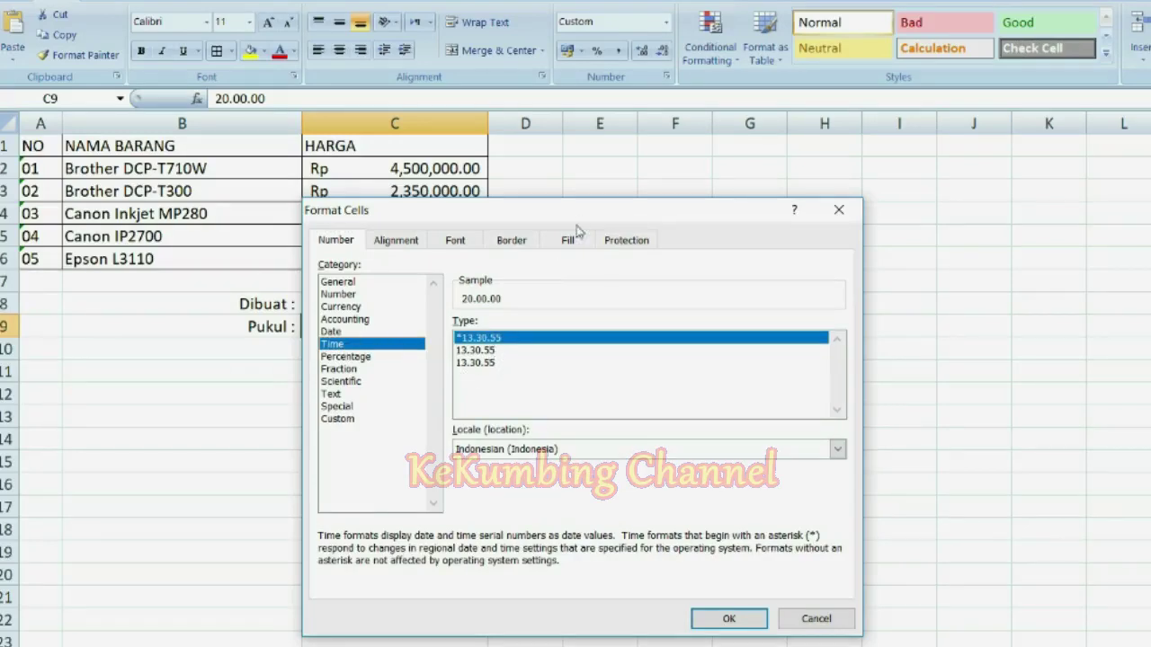
pyautogui.moveTo(578, 218); pyautogui.dragTo(848, 164)
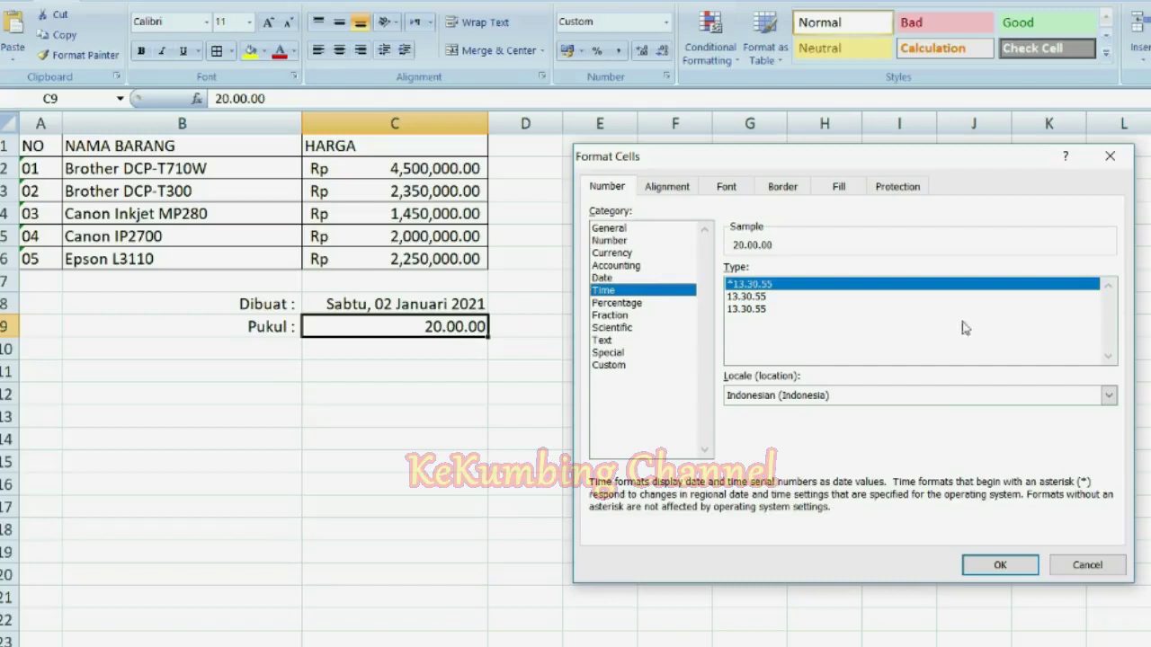
pyautogui.click(942, 397)
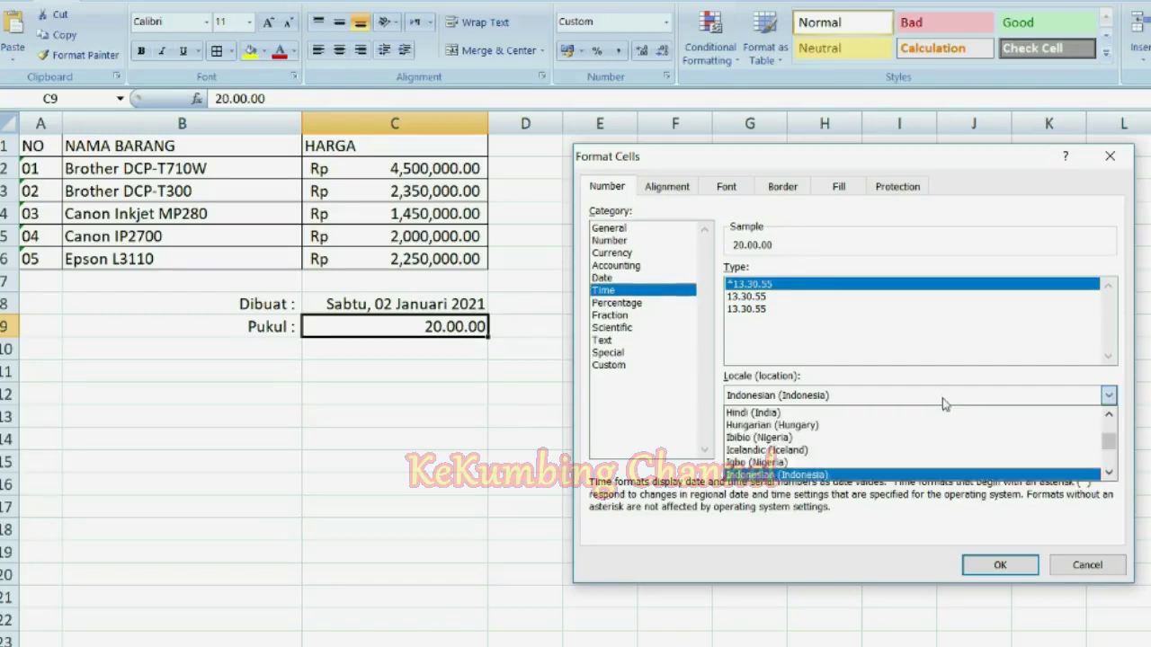
pyautogui.moveTo(1110, 443); pyautogui.dragTo(1111, 432)
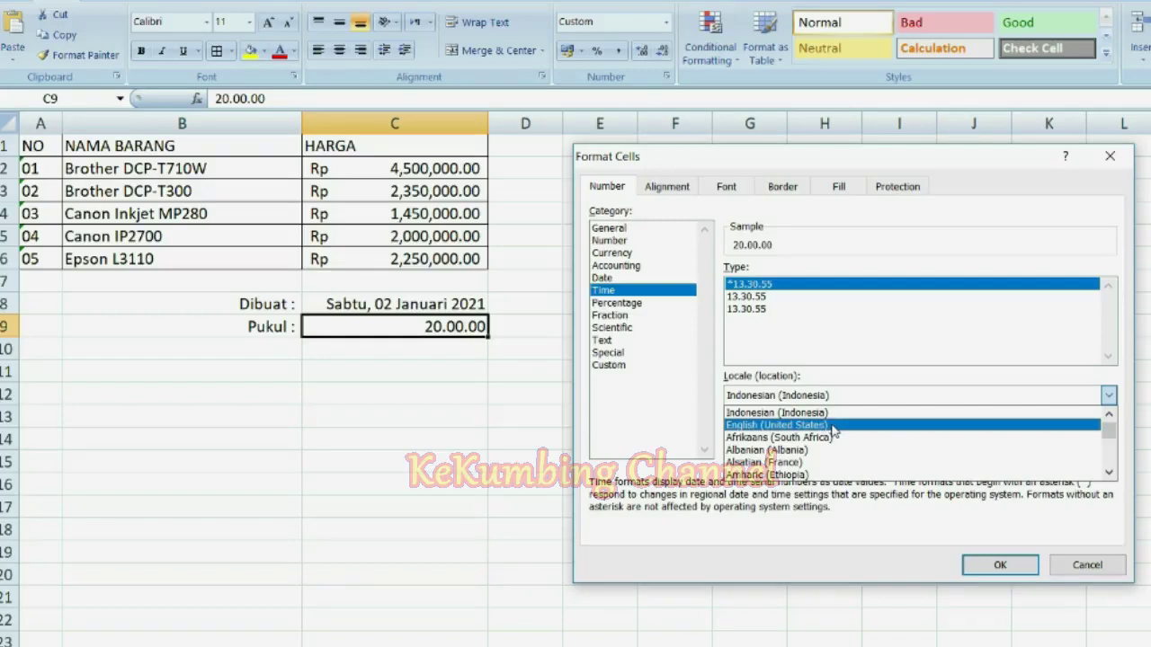
pyautogui.click(847, 426)
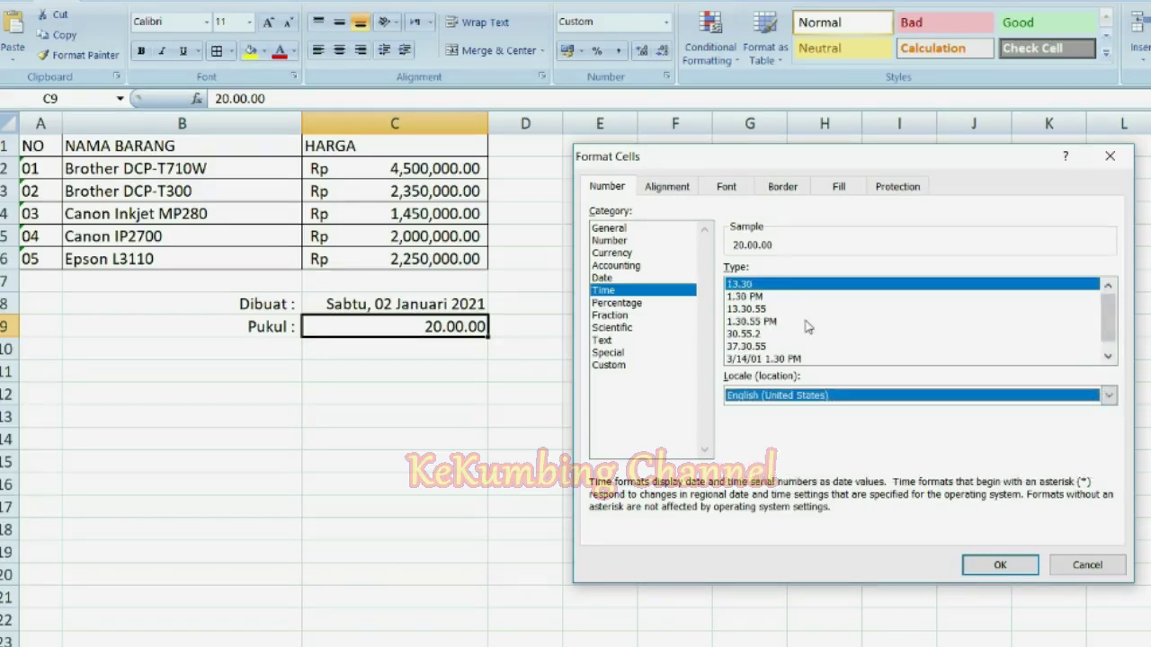
pyautogui.click(764, 322)
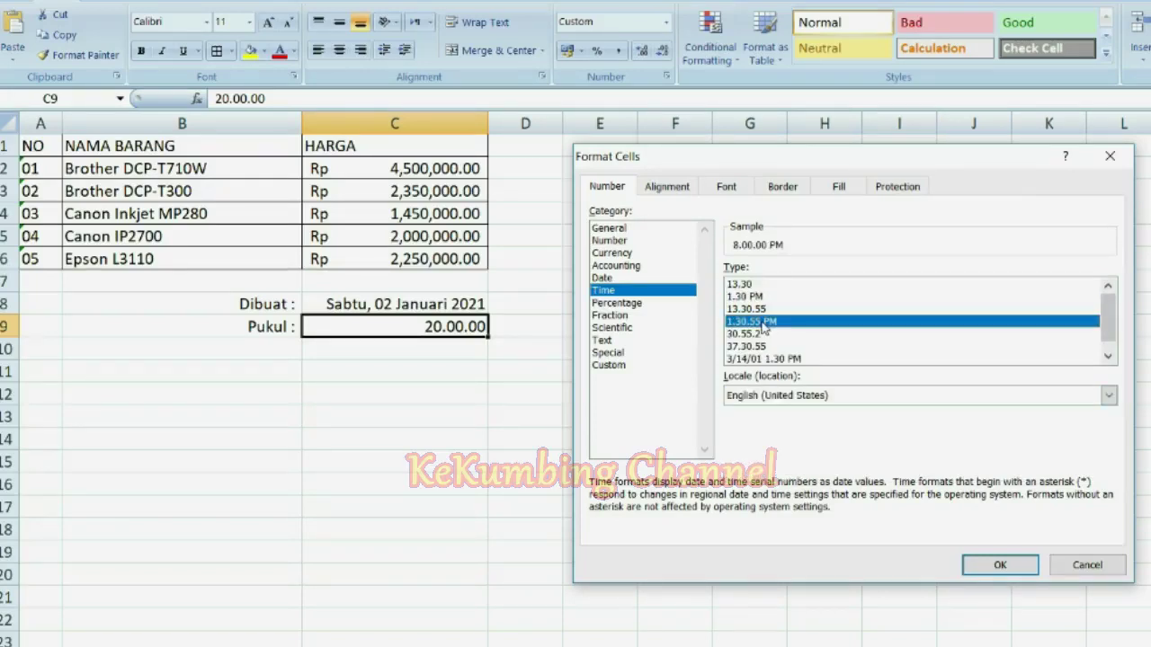
pyautogui.click(1000, 567)
pyautogui.click(418, 348)
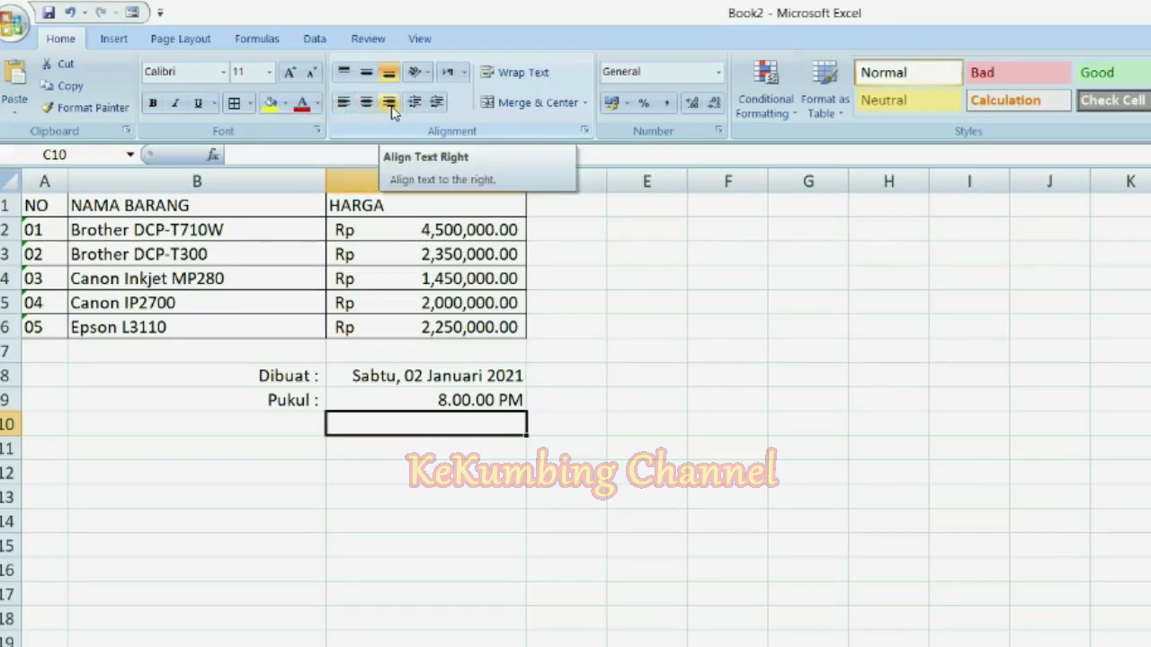
pyautogui.click(239, 430)
pyautogui.click(45, 206)
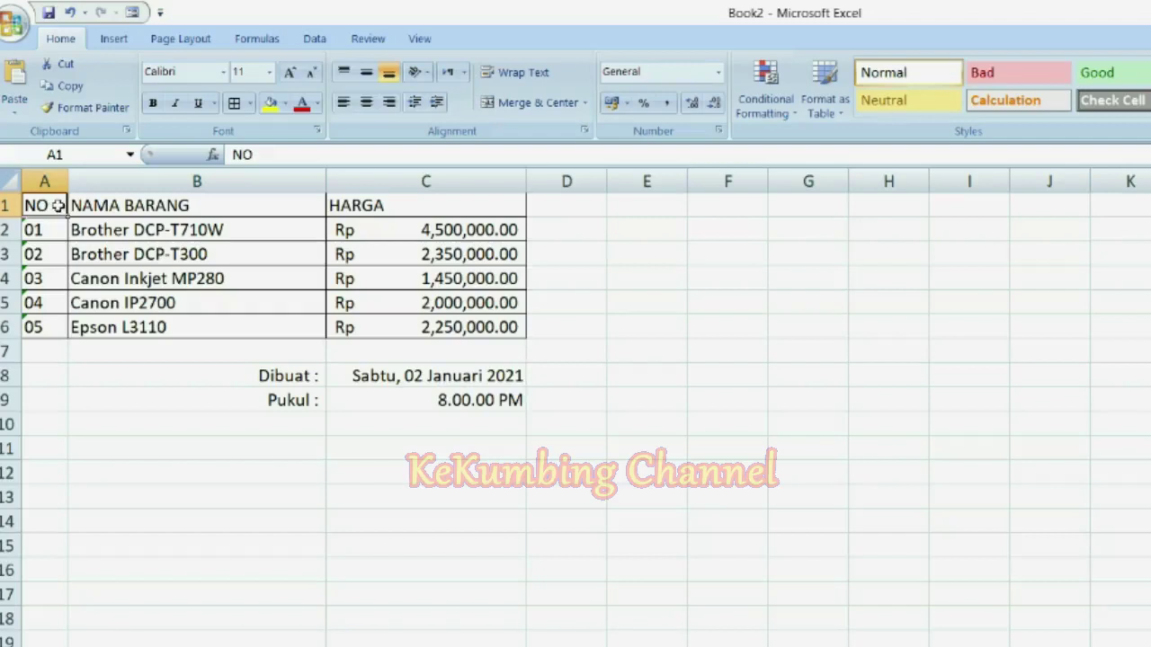
# Center the header labels in A1:C1 and the item numbers 01–05 in A2:A6
pyautogui.moveTo(63, 207); pyautogui.dragTo(357, 206)
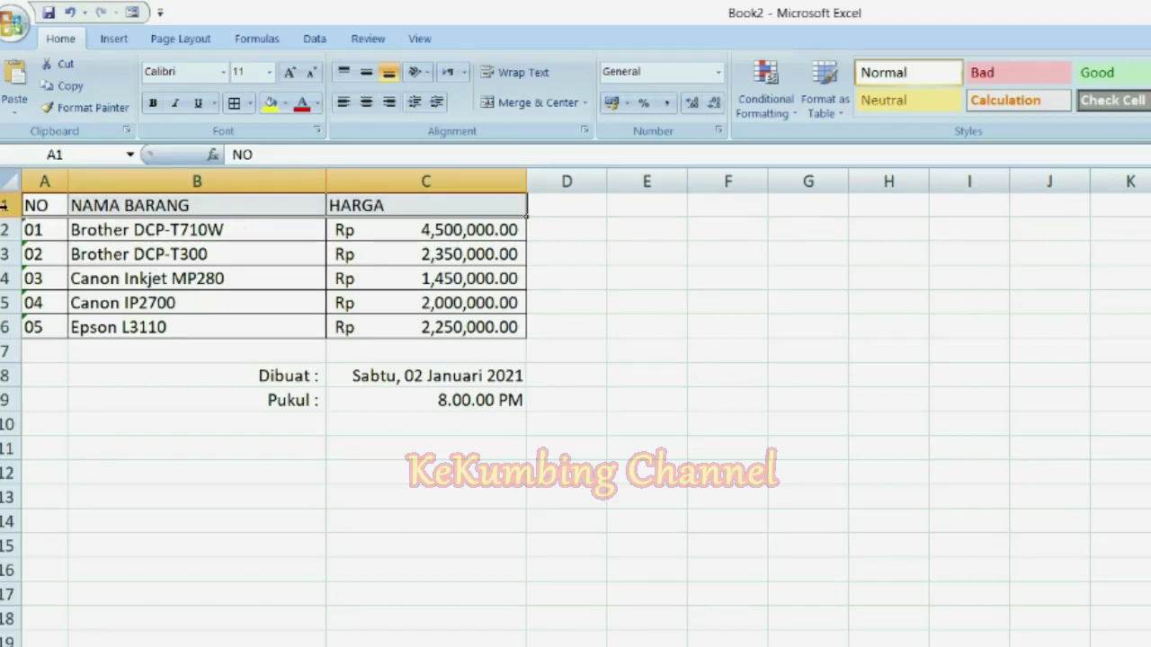
pyautogui.click(4, 205)
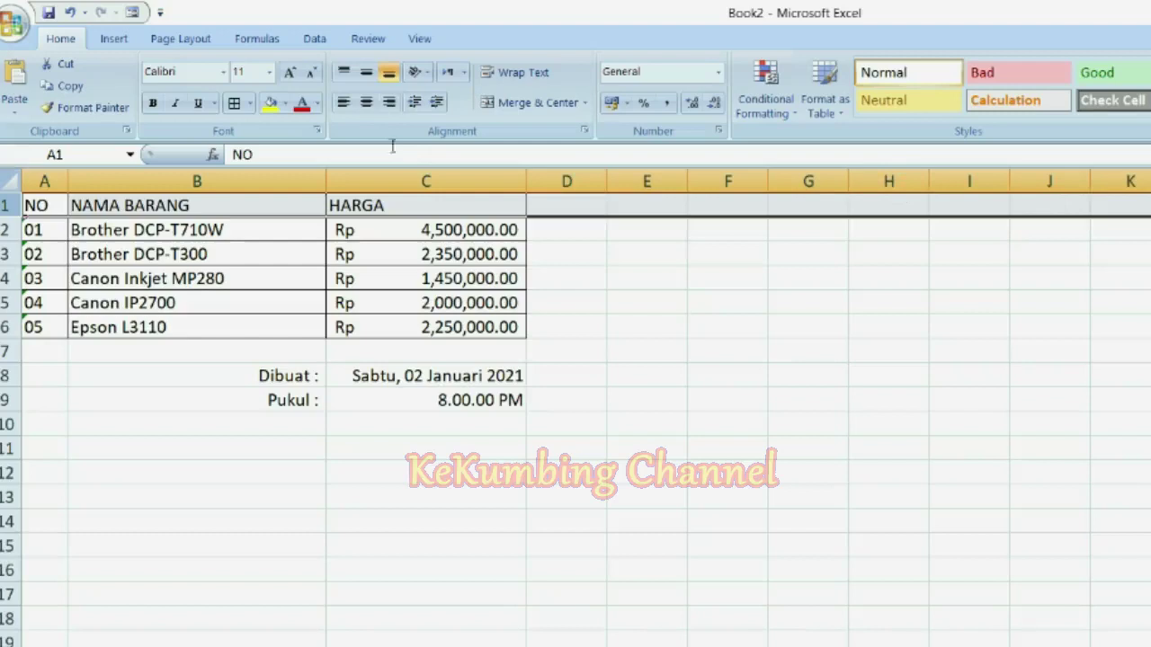
pyautogui.moveTo(51, 206); pyautogui.dragTo(352, 203)
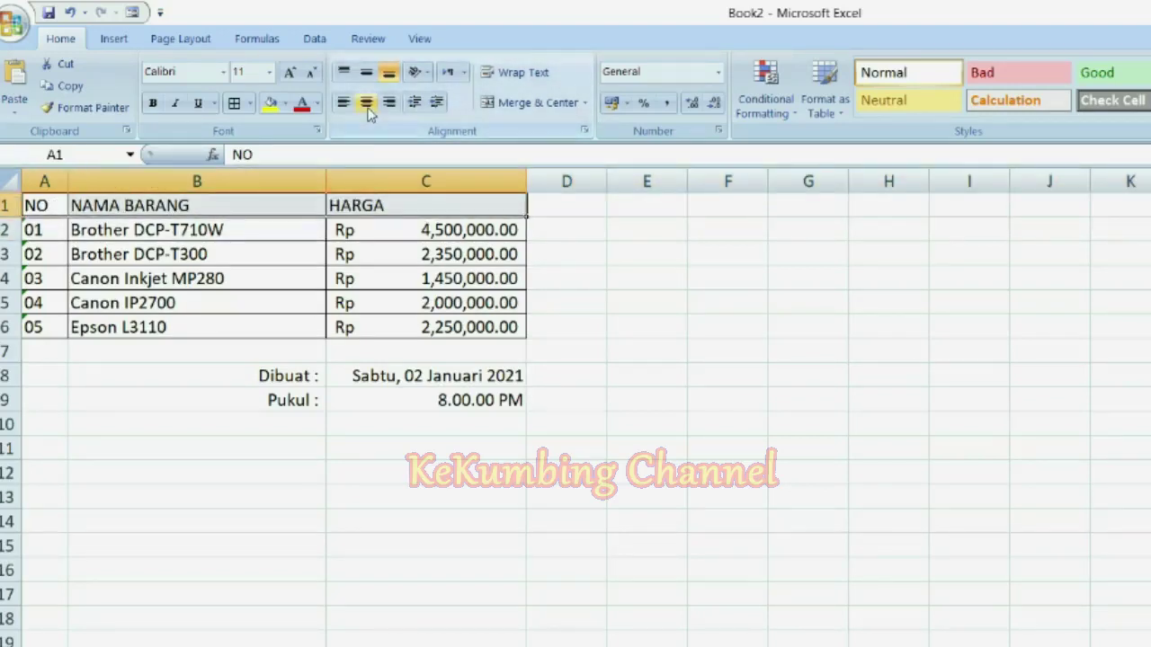
pyautogui.click(367, 102)
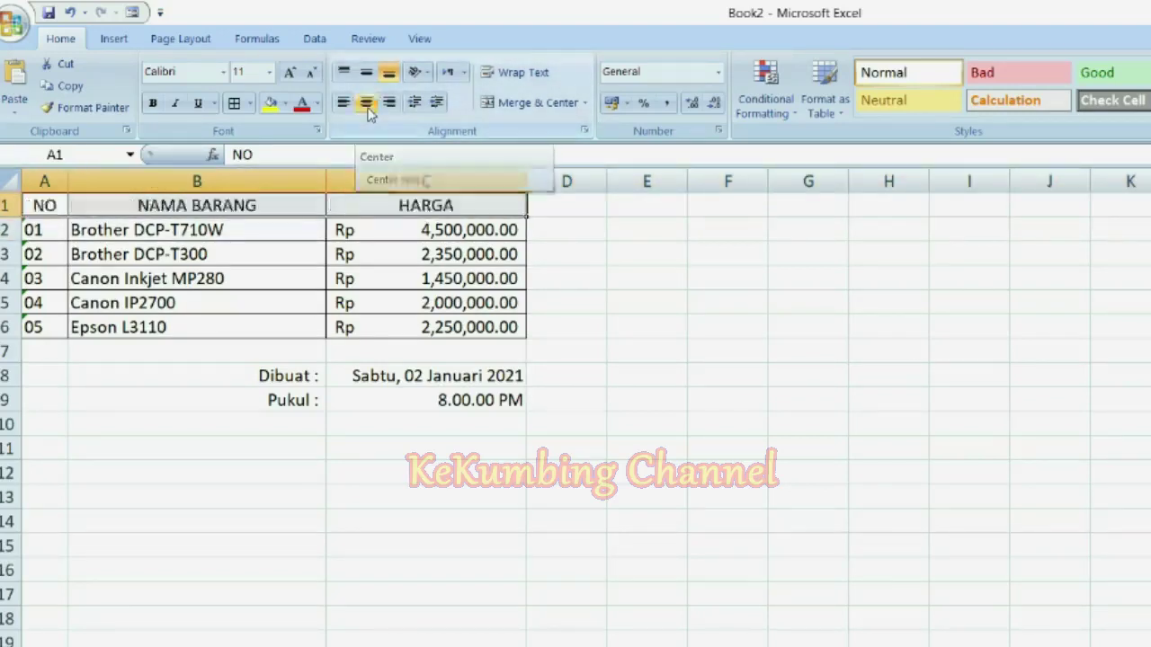
pyautogui.click(246, 375)
pyautogui.click(47, 232)
pyautogui.moveTo(46, 232); pyautogui.dragTo(50, 325)
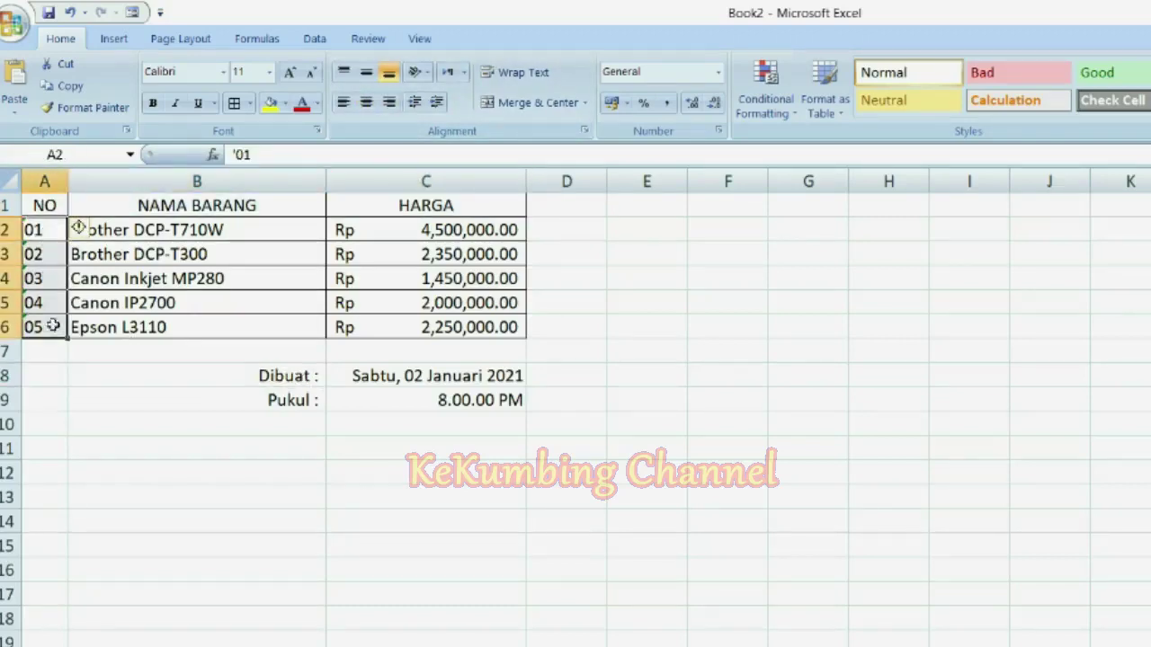
pyautogui.click(367, 102)
# Left-align the item names in B2:B6
pyautogui.moveTo(140, 225); pyautogui.dragTo(166, 328)
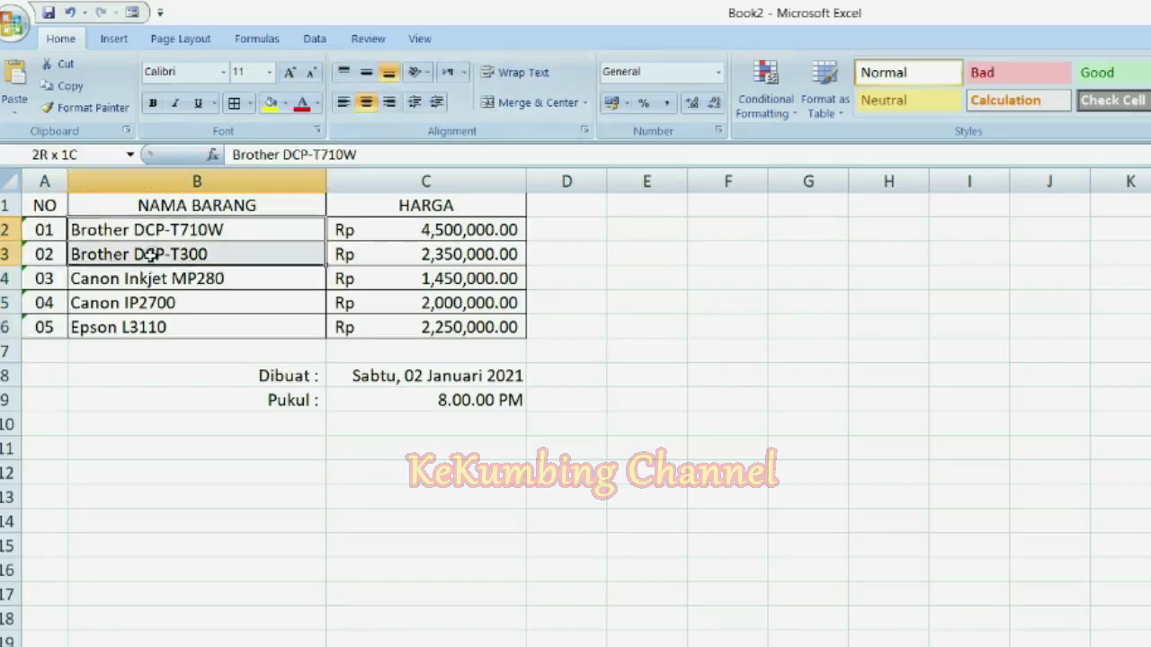
pyautogui.click(342, 103)
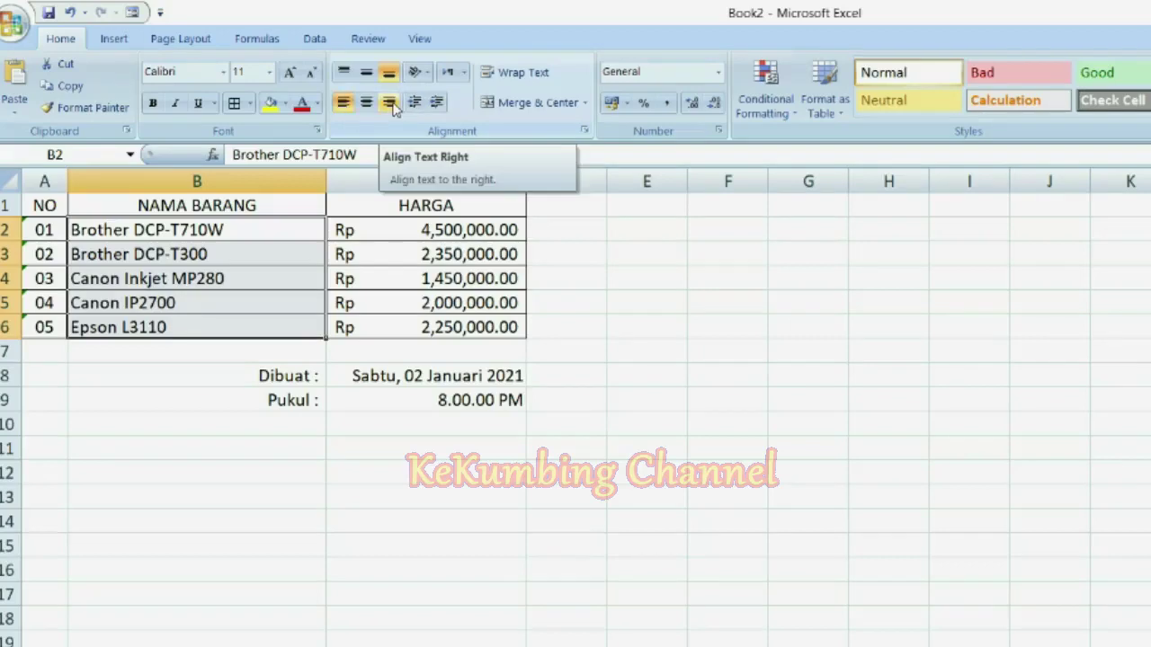
pyautogui.click(391, 104)
pyautogui.click(367, 104)
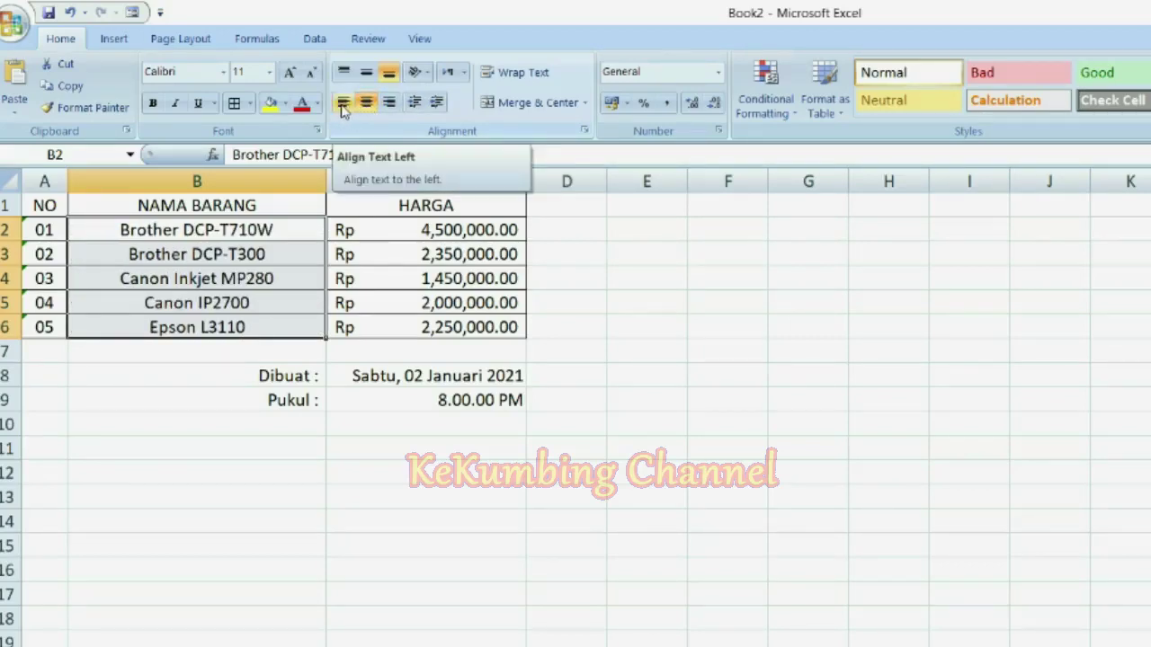
pyautogui.click(343, 104)
# Right-align the prices in C2:C6 and left-align the date and time in C8:C9
pyautogui.moveTo(372, 230); pyautogui.dragTo(394, 315)
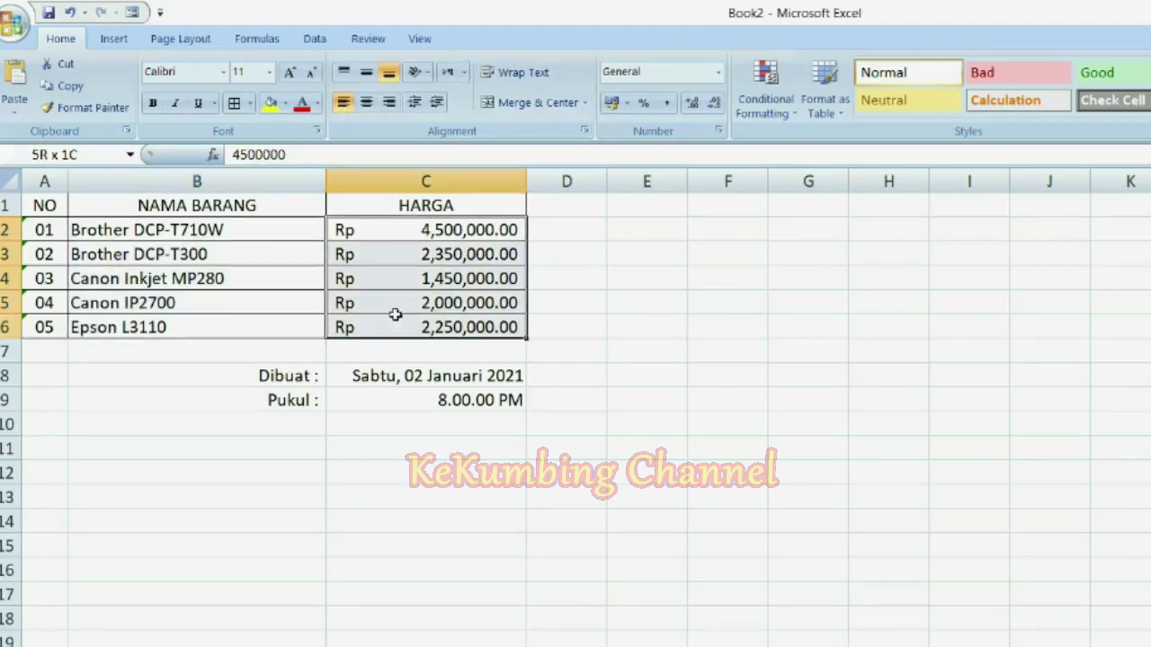
pyautogui.click(387, 103)
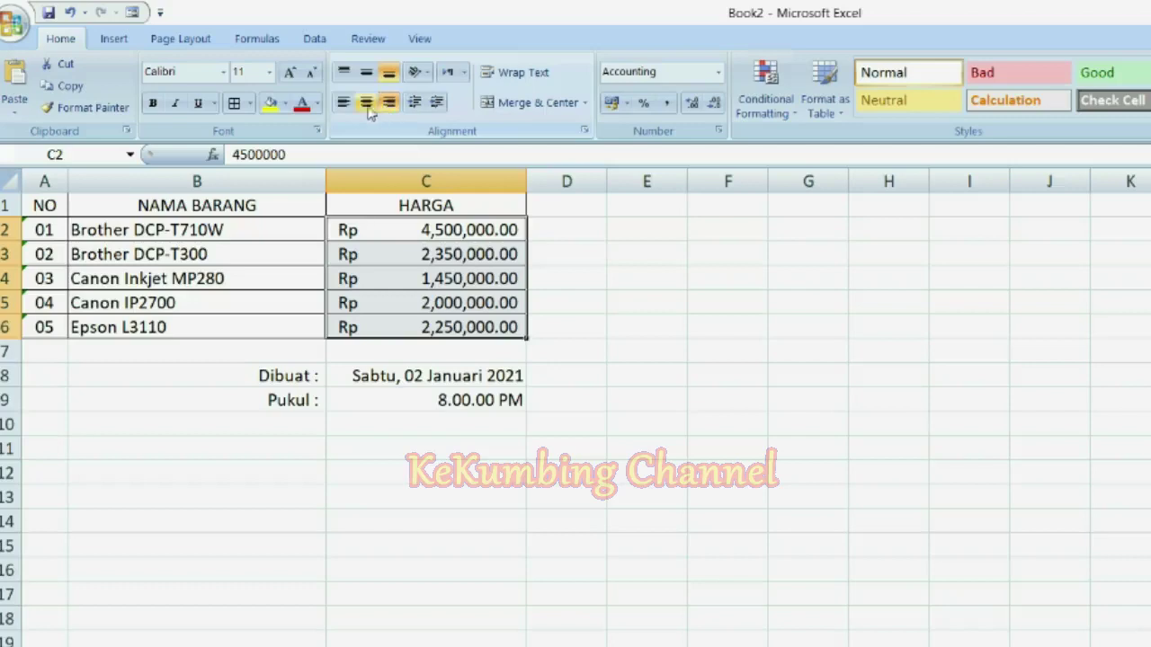
pyautogui.click(215, 422)
pyautogui.moveTo(423, 376); pyautogui.dragTo(423, 400)
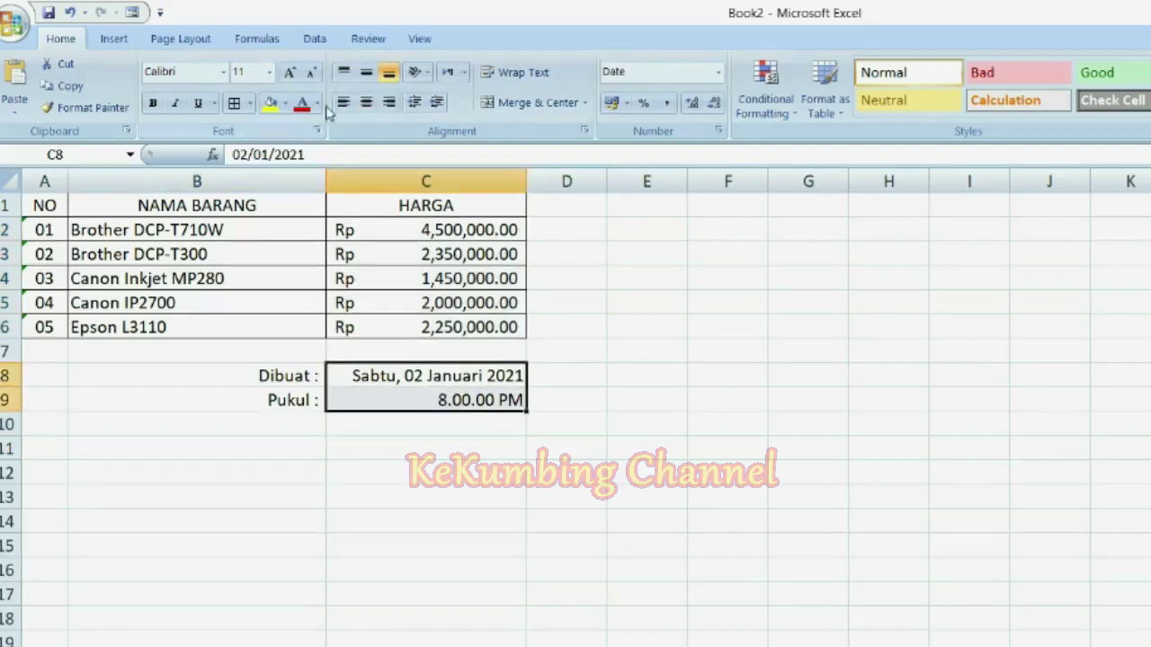
pyautogui.click(343, 103)
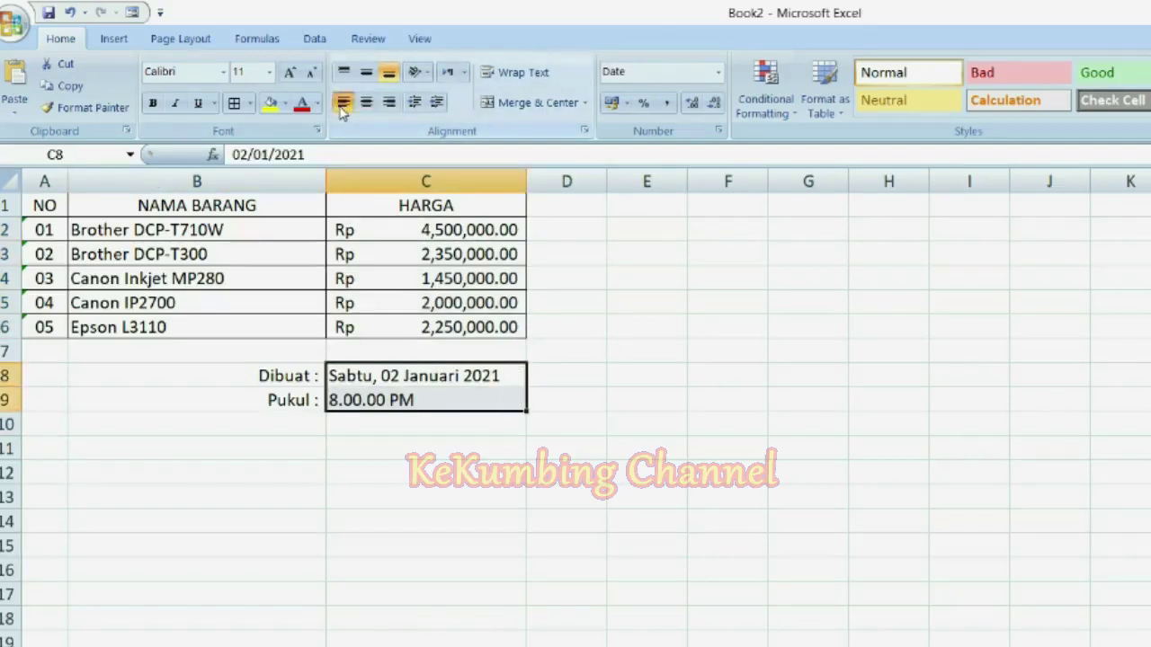
pyautogui.click(352, 426)
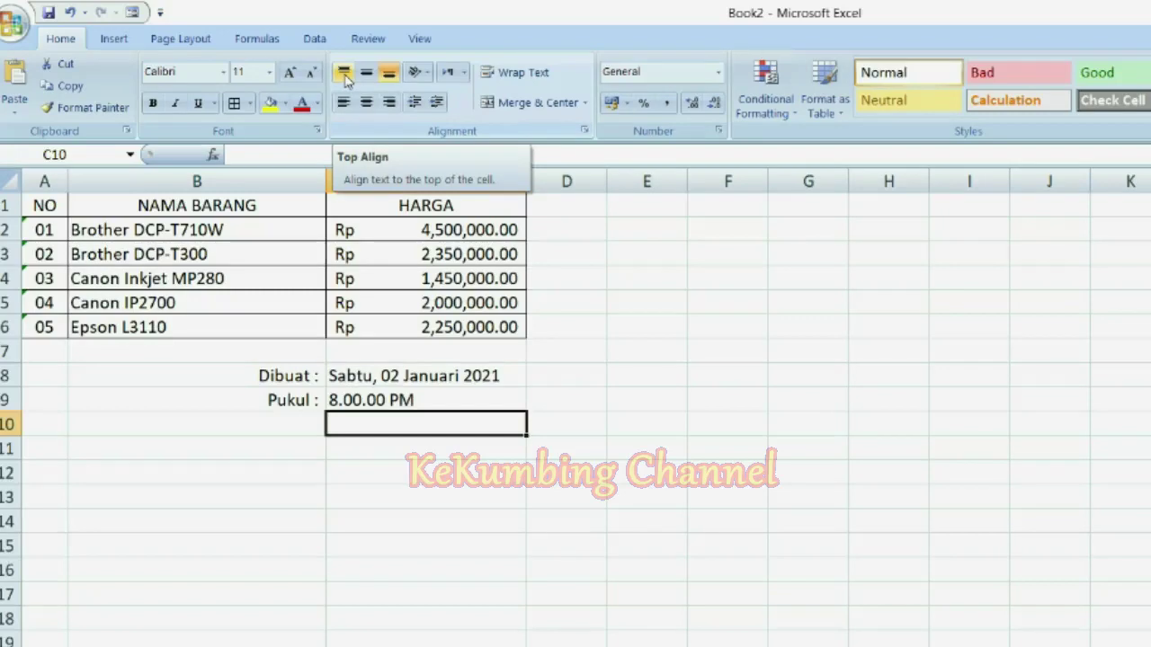
# Make rows 1–6 taller and set their contents to top vertical alignment
pyautogui.moveTo(6, 206); pyautogui.dragTo(6, 327)
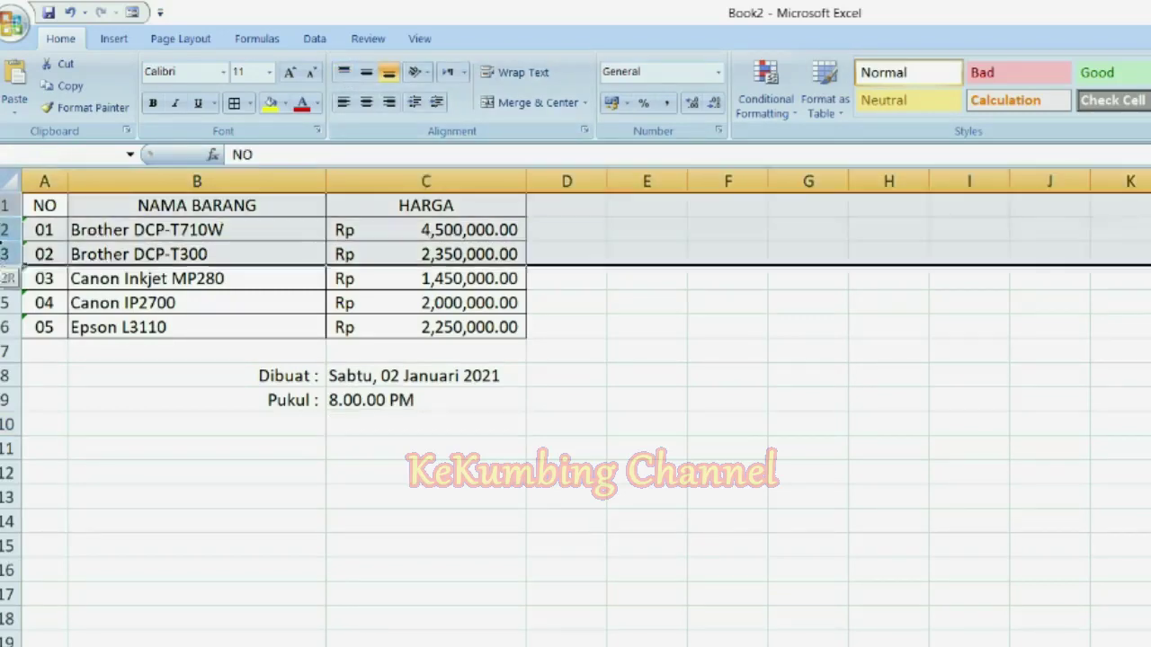
pyautogui.moveTo(7, 243)
pyautogui.mouseDown()
pyautogui.moveTo(11, 303)
pyautogui.moveTo(20, 251)
pyautogui.mouseUp()
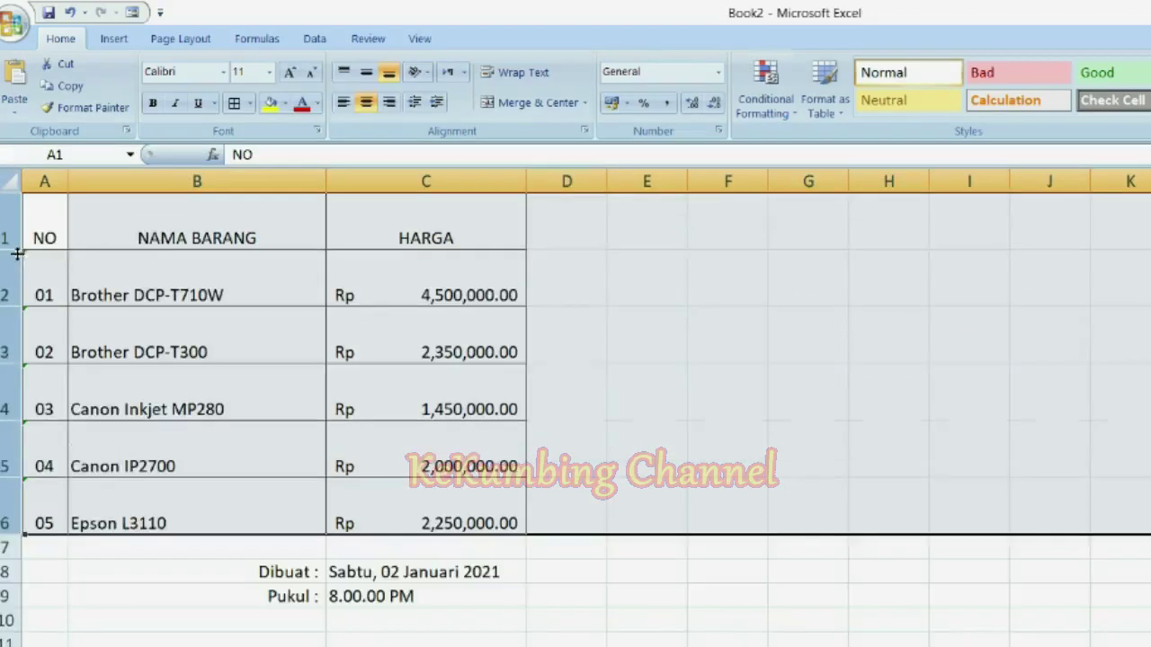
pyautogui.click(395, 78)
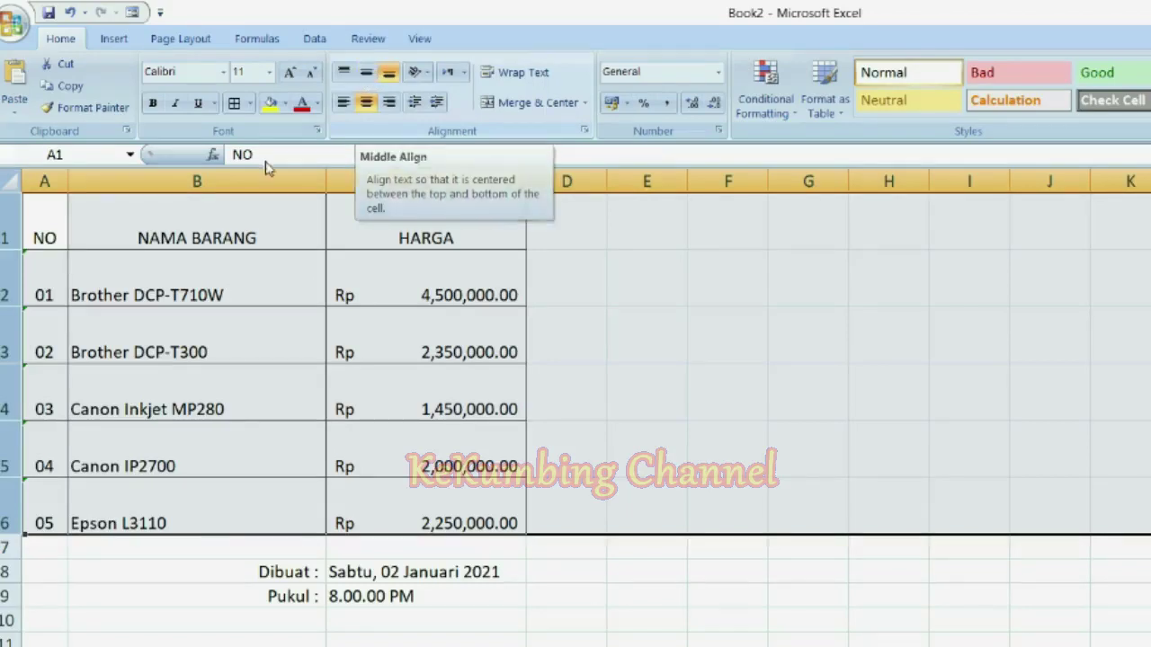
pyautogui.click(367, 74)
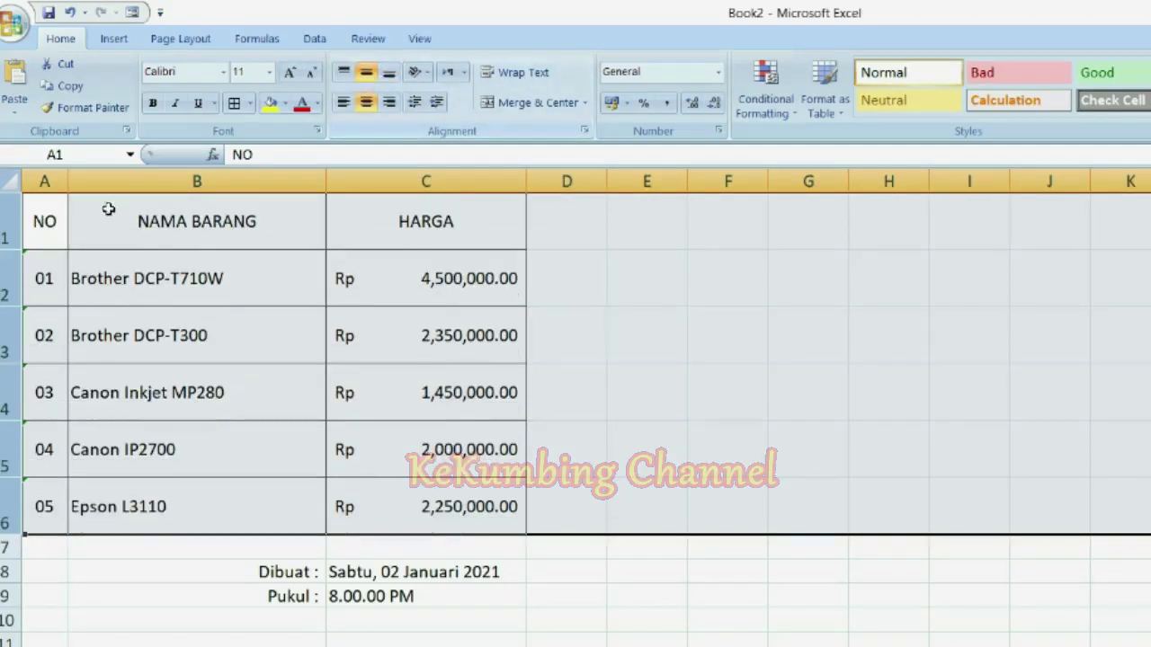
pyautogui.click(345, 75)
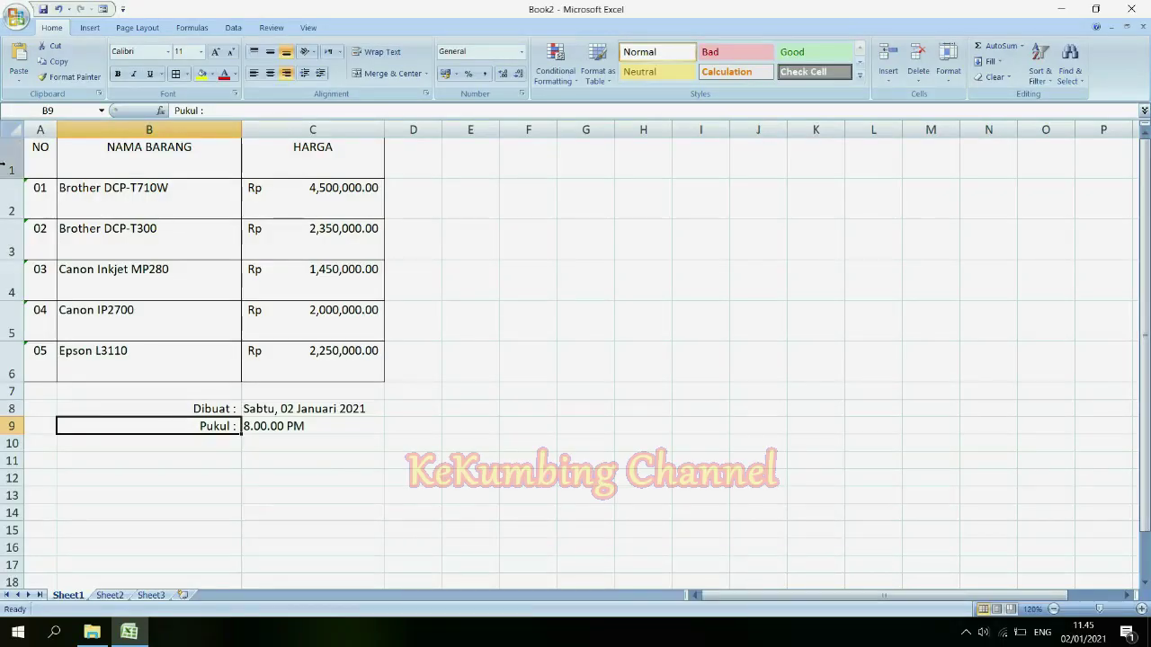
# AutoFit rows 1–6 back to their normal height
pyautogui.moveTo(7, 166); pyautogui.dragTo(13, 373)
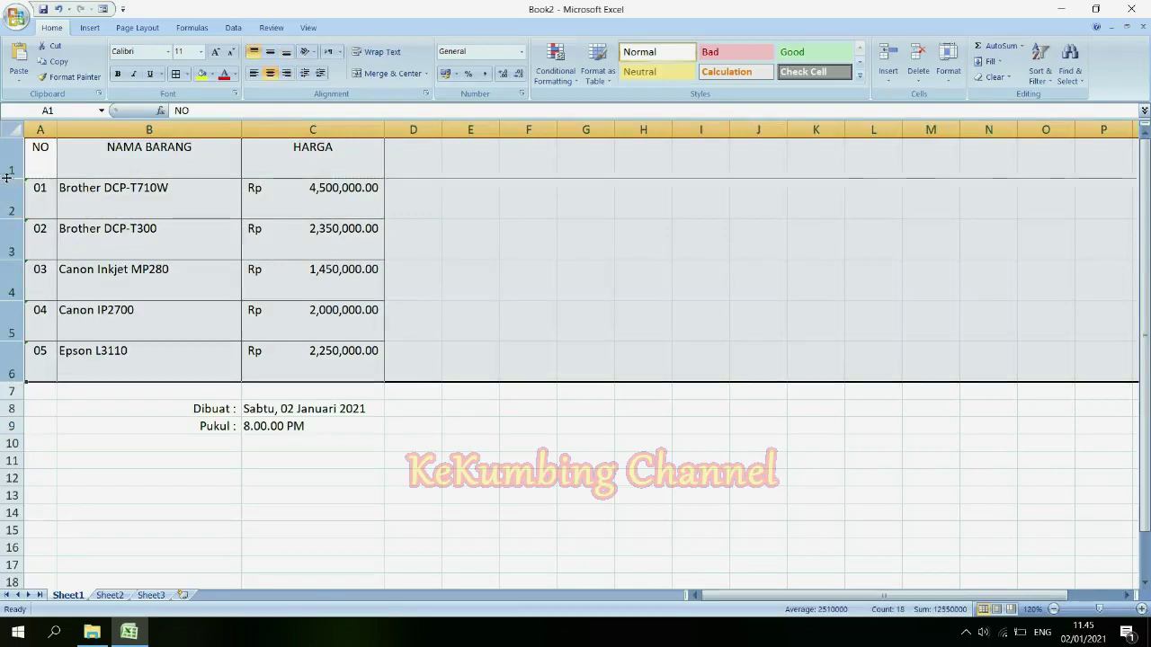
pyautogui.doubleClick(5, 177)
pyautogui.click(135, 286)
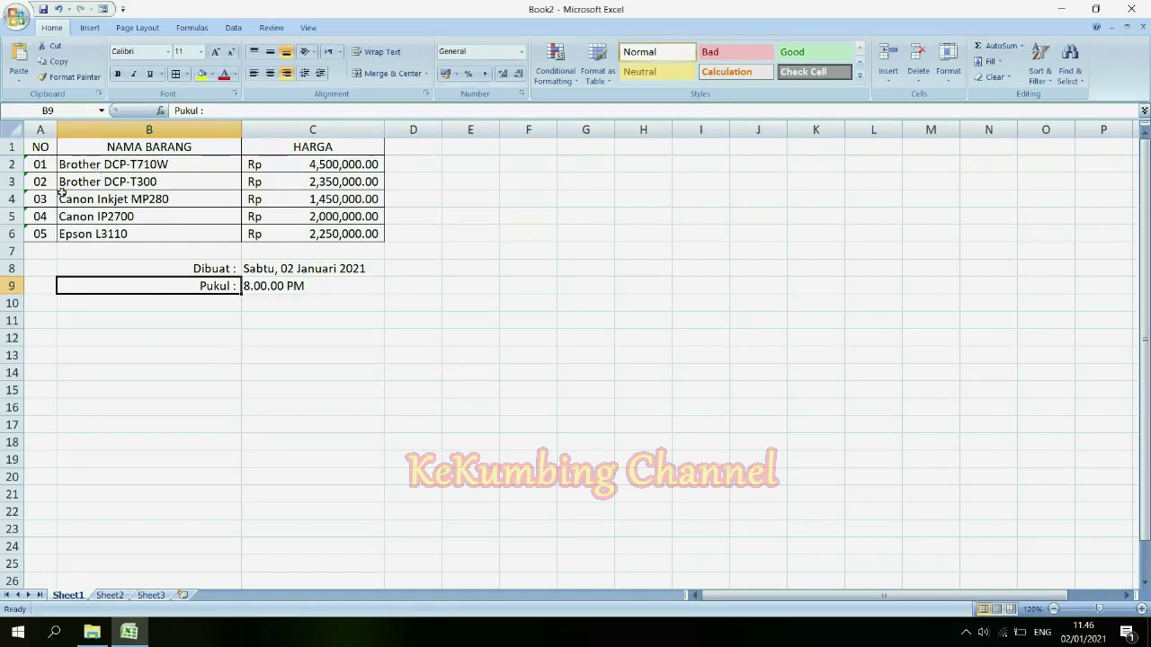
# Insert a blank row above the table's header row
pyautogui.click(100, 255)
pyautogui.click(11, 146)
pyautogui.rightClick(12, 147)
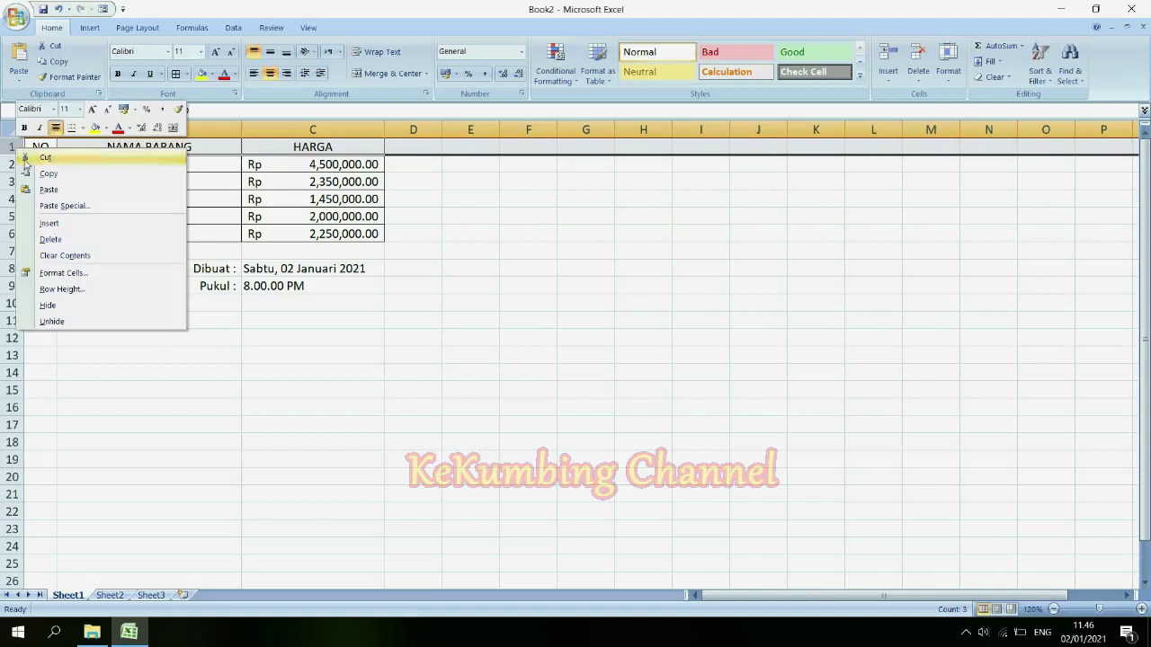
pyautogui.click(54, 215)
# Enter the title DAFTAR HARGA PRINTER in cell A1
pyautogui.click(41, 144)
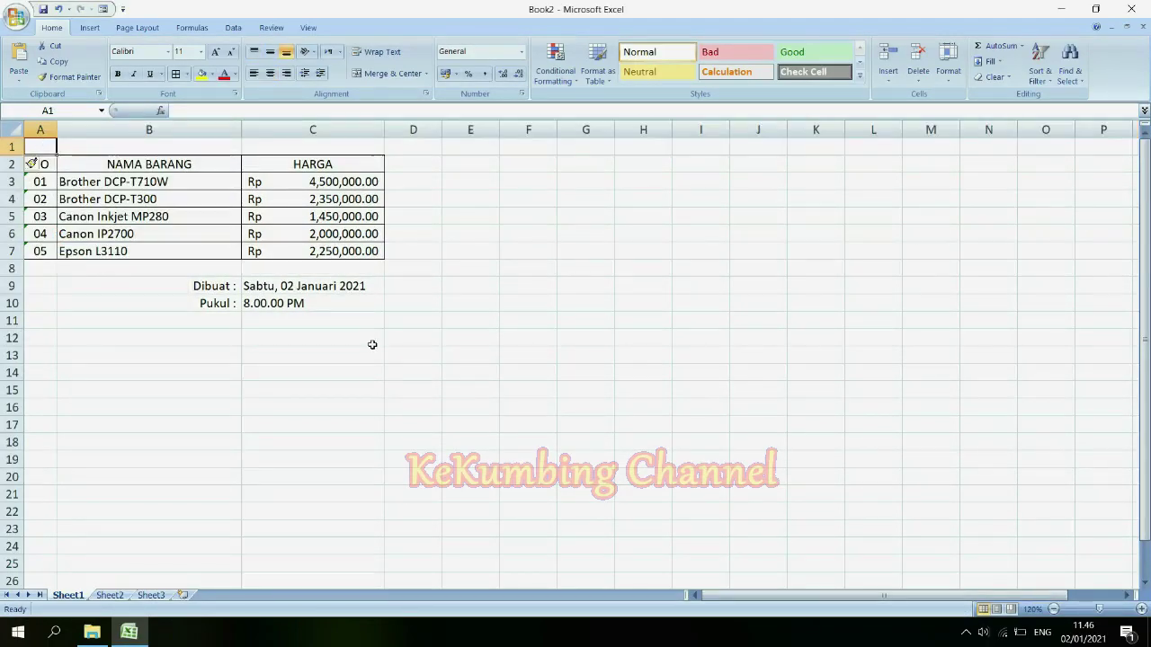
pyautogui.write('DAFTAR H')
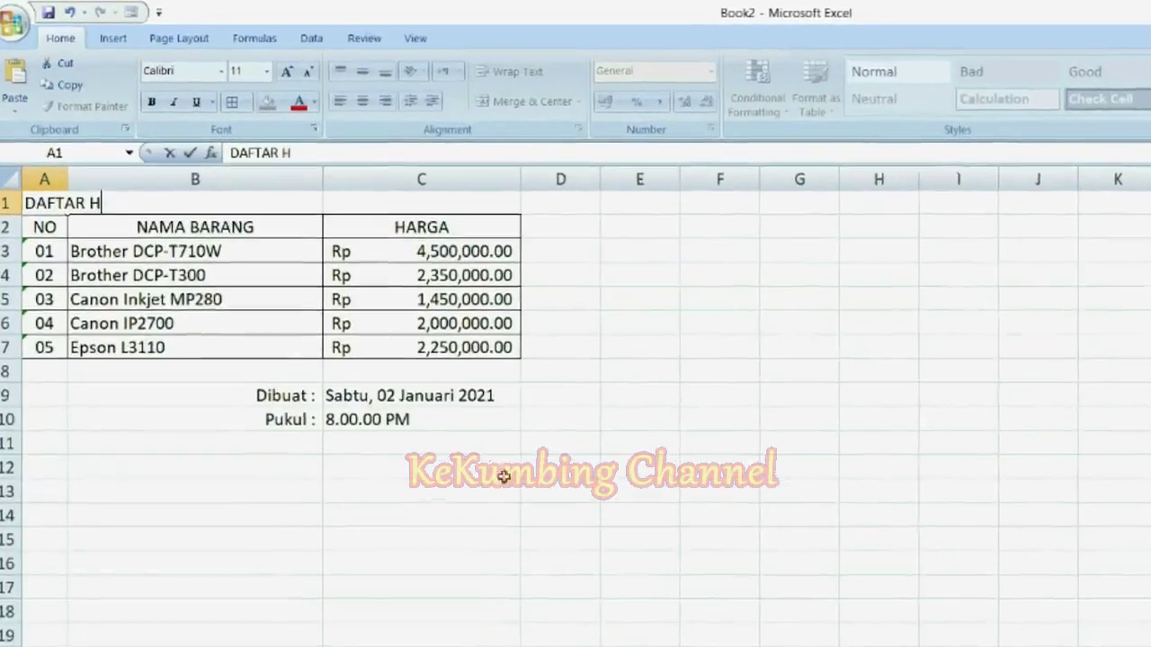
pyautogui.write('ARGA PRINTER')
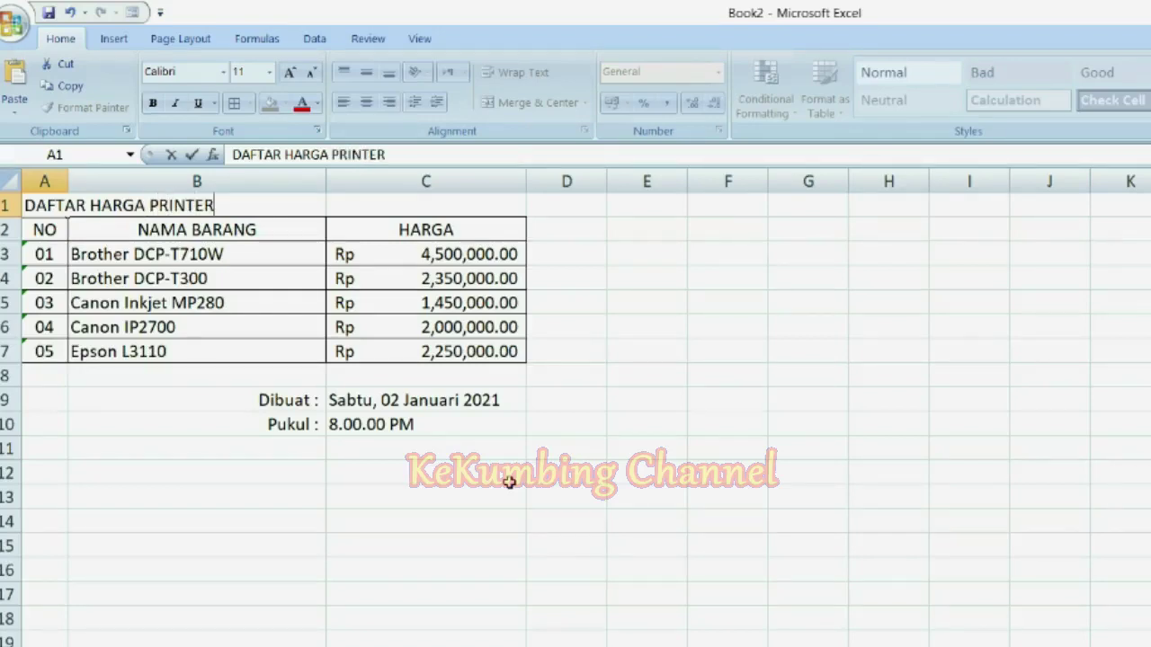
pyautogui.press('Return')
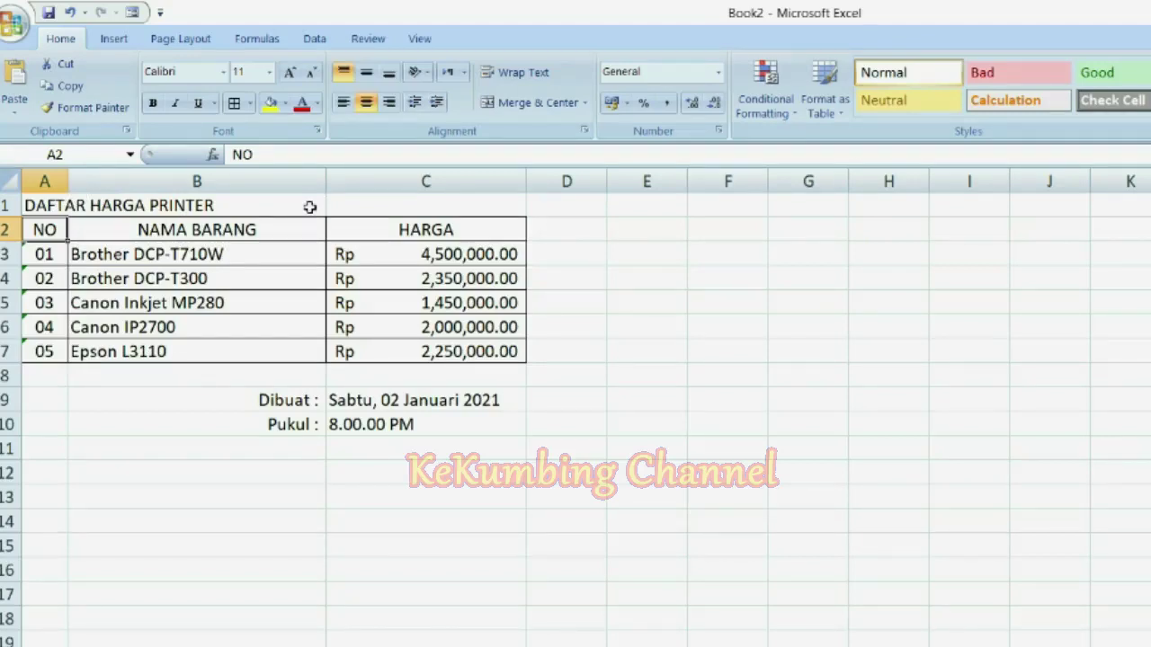
# Merge A1:C1 and center the DAFTAR HARGA PRINTER title across it
pyautogui.click(51, 205)
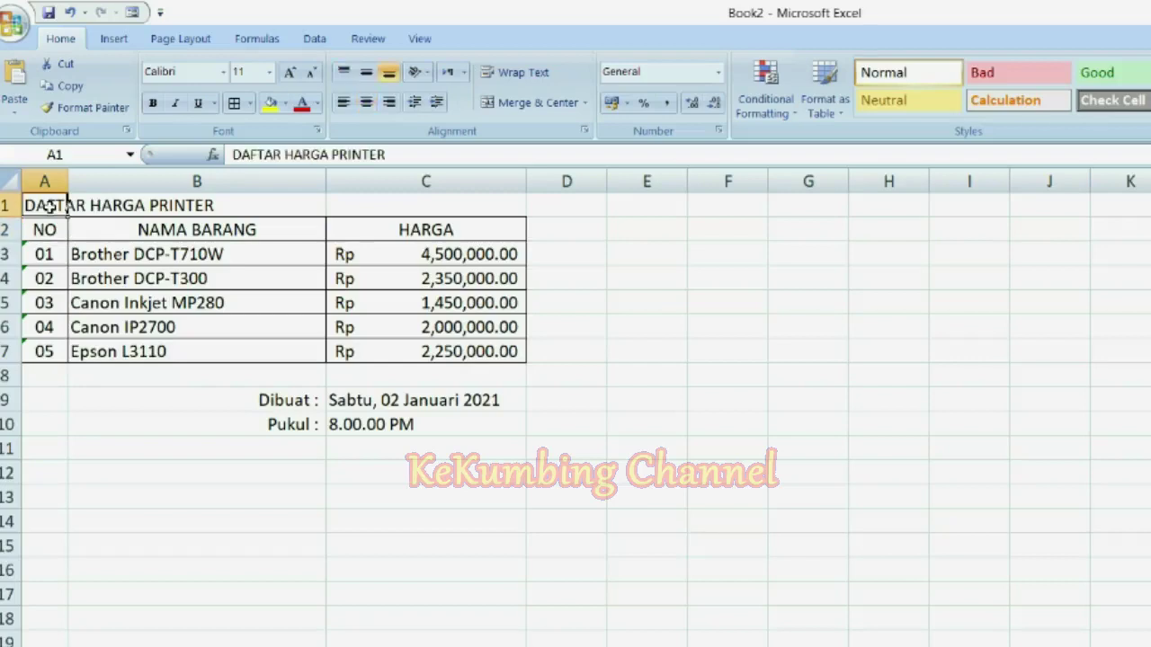
pyautogui.click(102, 204)
pyautogui.click(351, 199)
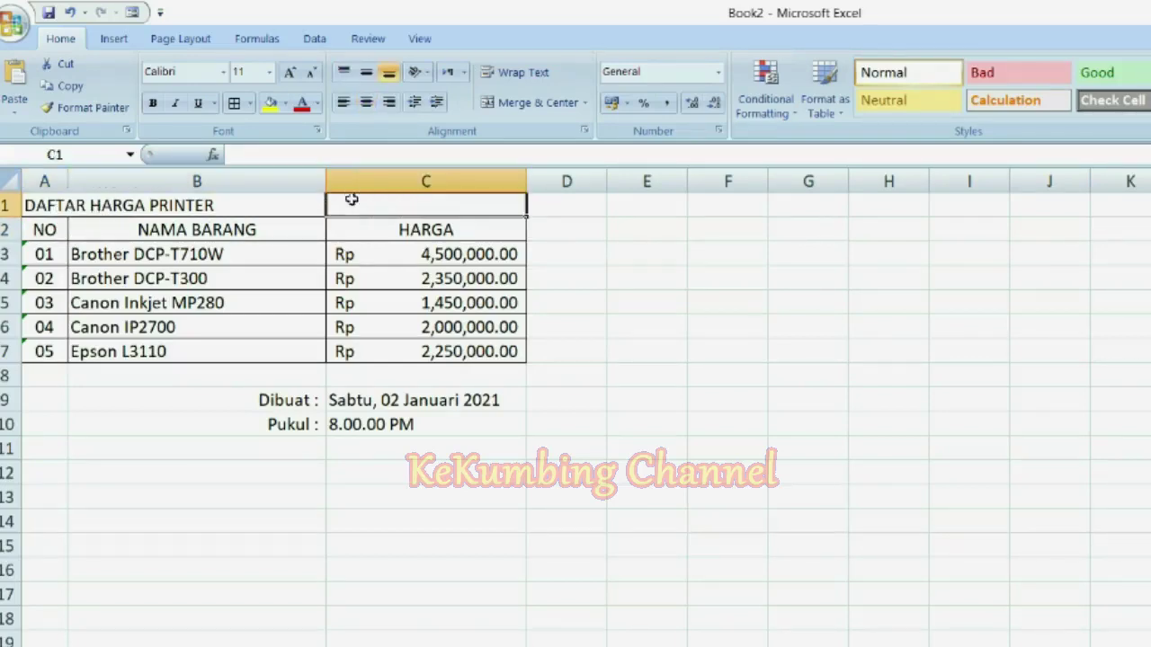
pyautogui.click(65, 205)
pyautogui.moveTo(66, 205)
pyautogui.mouseDown()
pyautogui.moveTo(393, 203)
pyautogui.moveTo(269, 190)
pyautogui.moveTo(366, 209)
pyautogui.mouseUp()
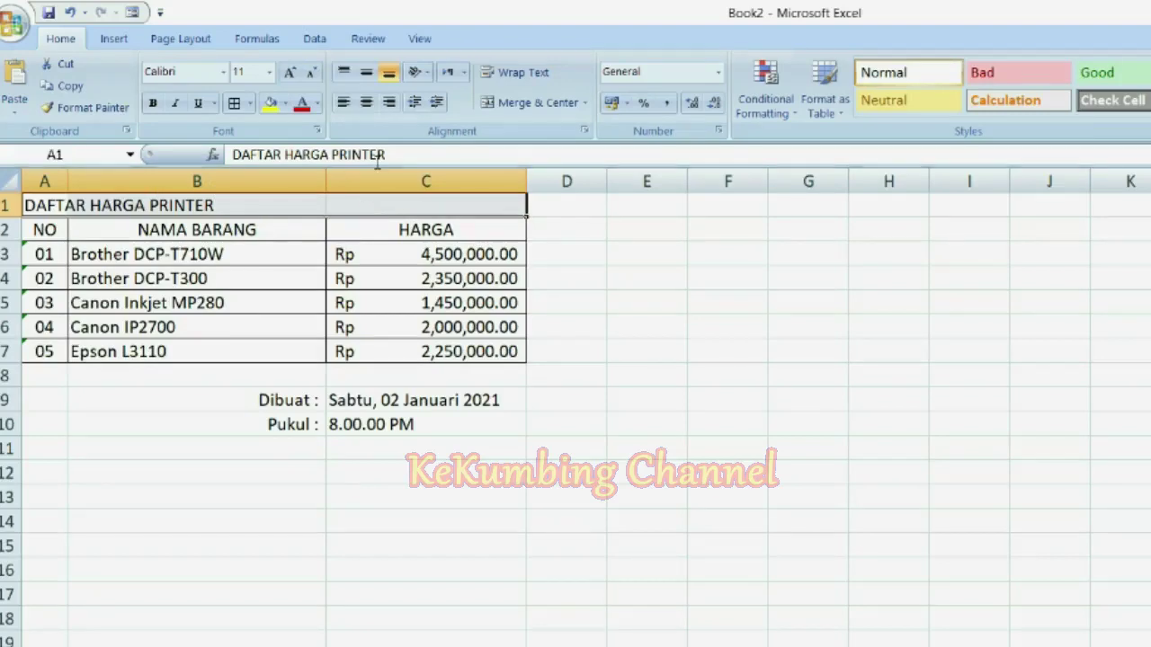
pyautogui.click(542, 108)
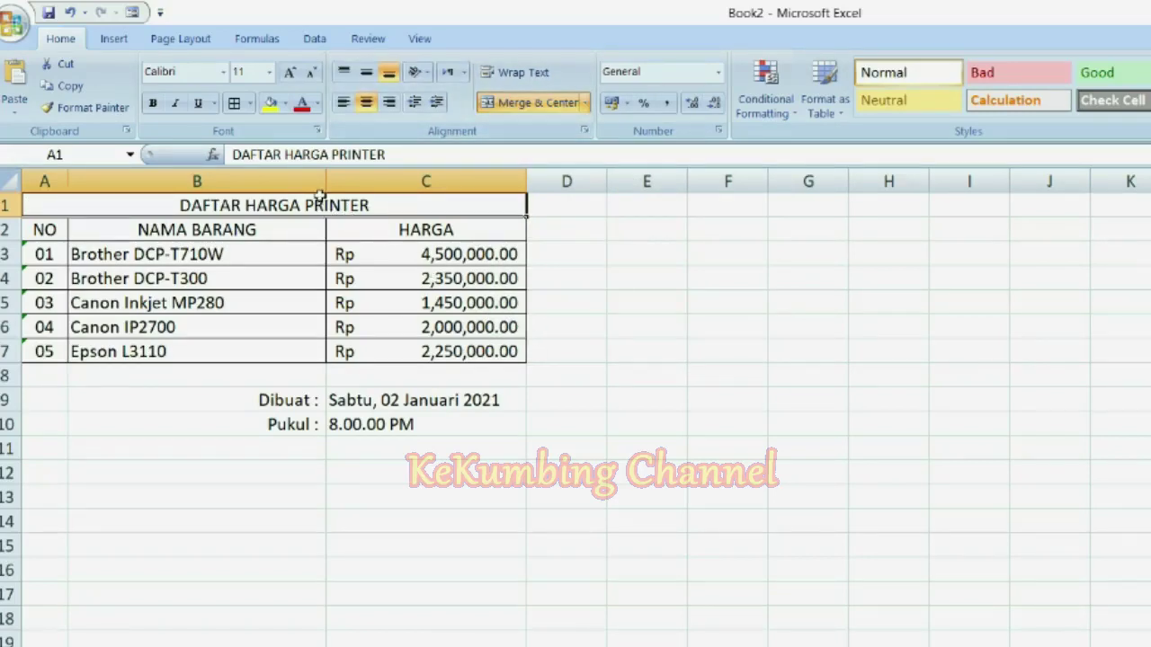
pyautogui.click(344, 103)
pyautogui.click(389, 105)
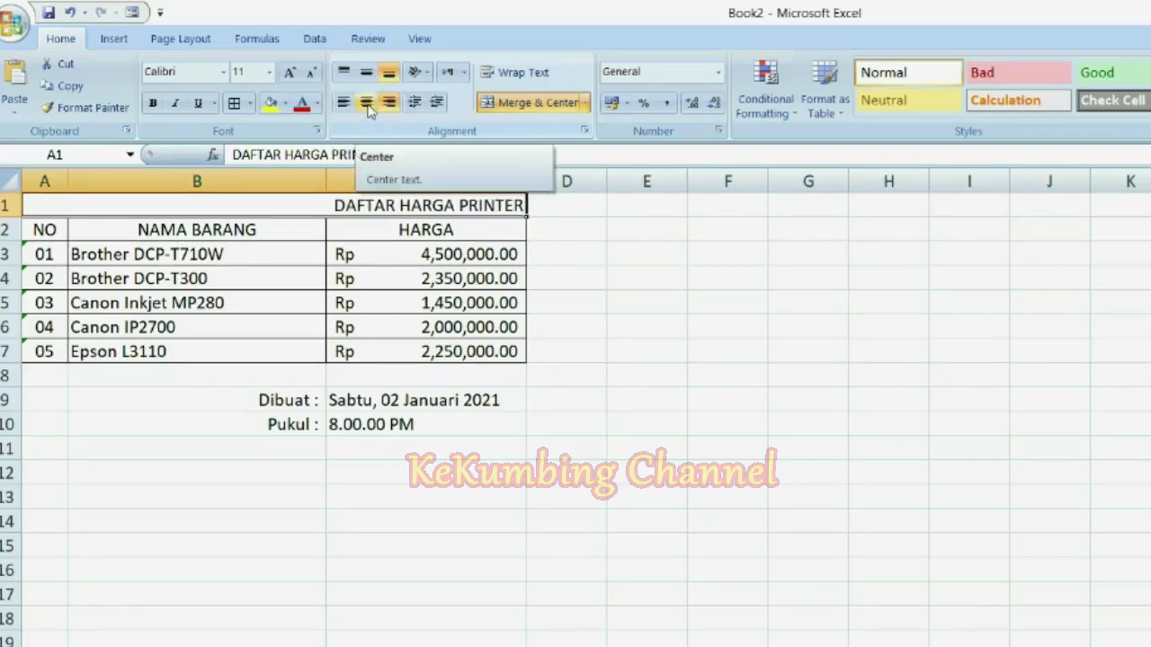
pyautogui.click(368, 104)
pyautogui.click(238, 445)
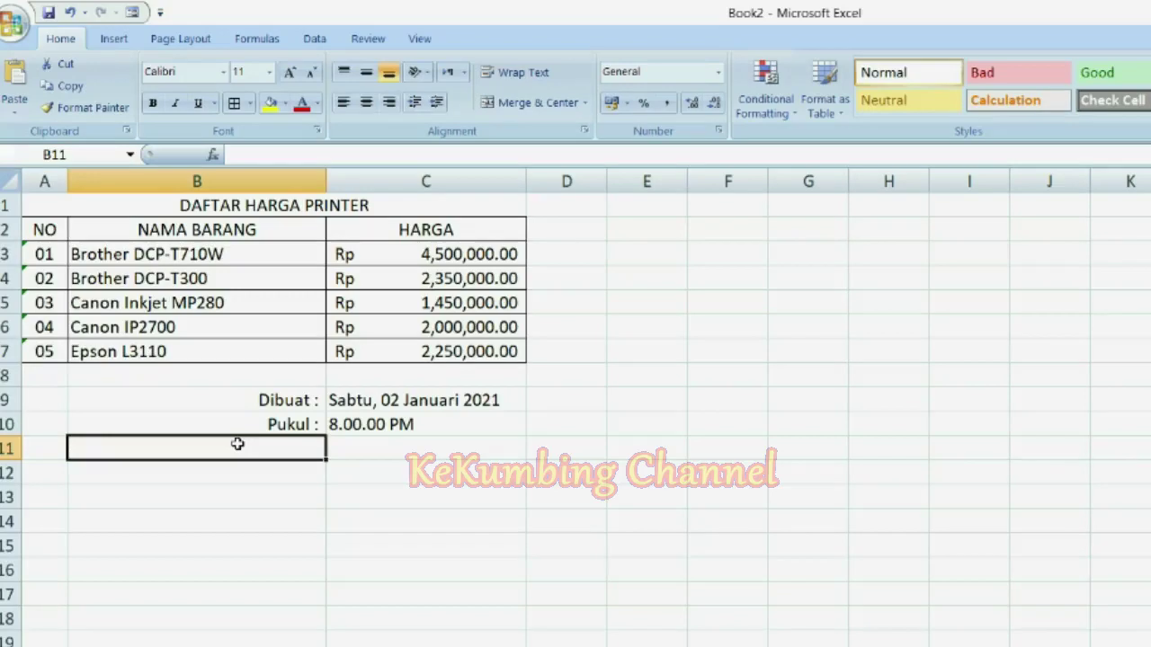
# Narrow column B and wrap the NAMA BARANG header text
pyautogui.click(225, 232)
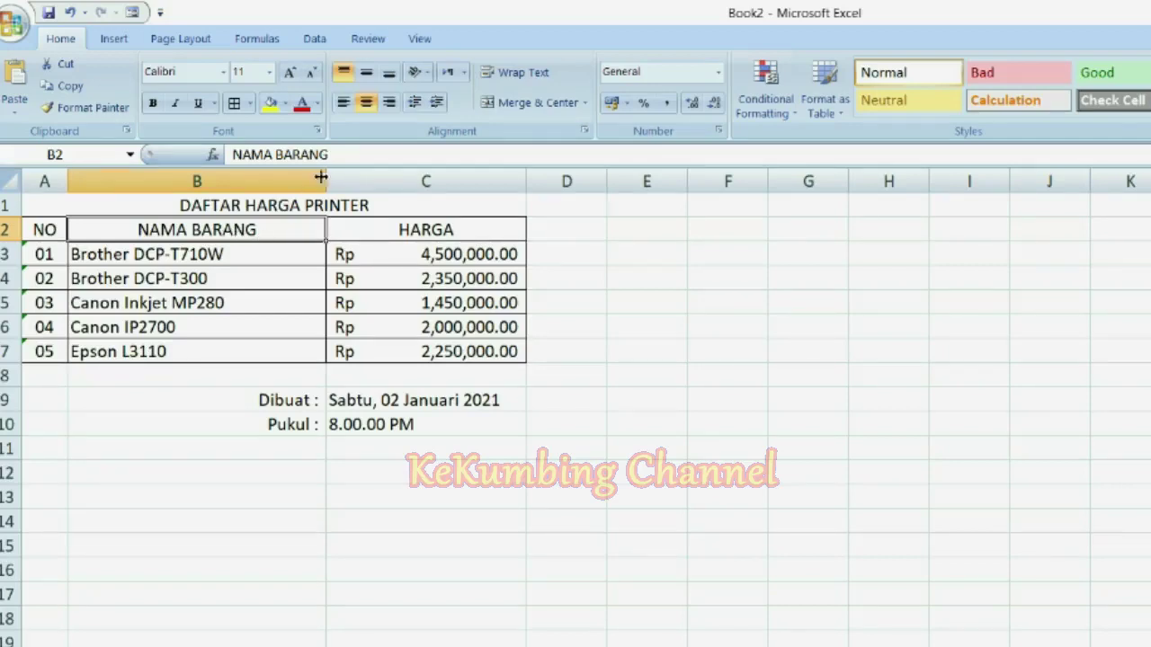
pyautogui.moveTo(326, 178)
pyautogui.mouseDown()
pyautogui.moveTo(151, 180)
pyautogui.moveTo(167, 183)
pyautogui.mouseUp()
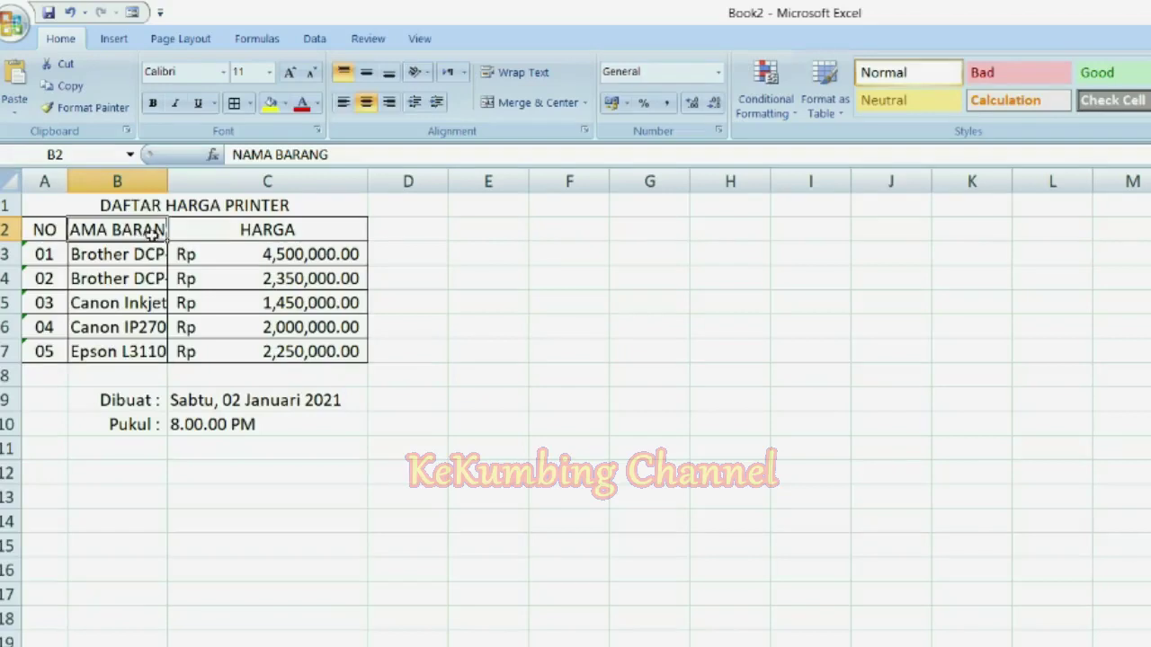
pyautogui.click(508, 76)
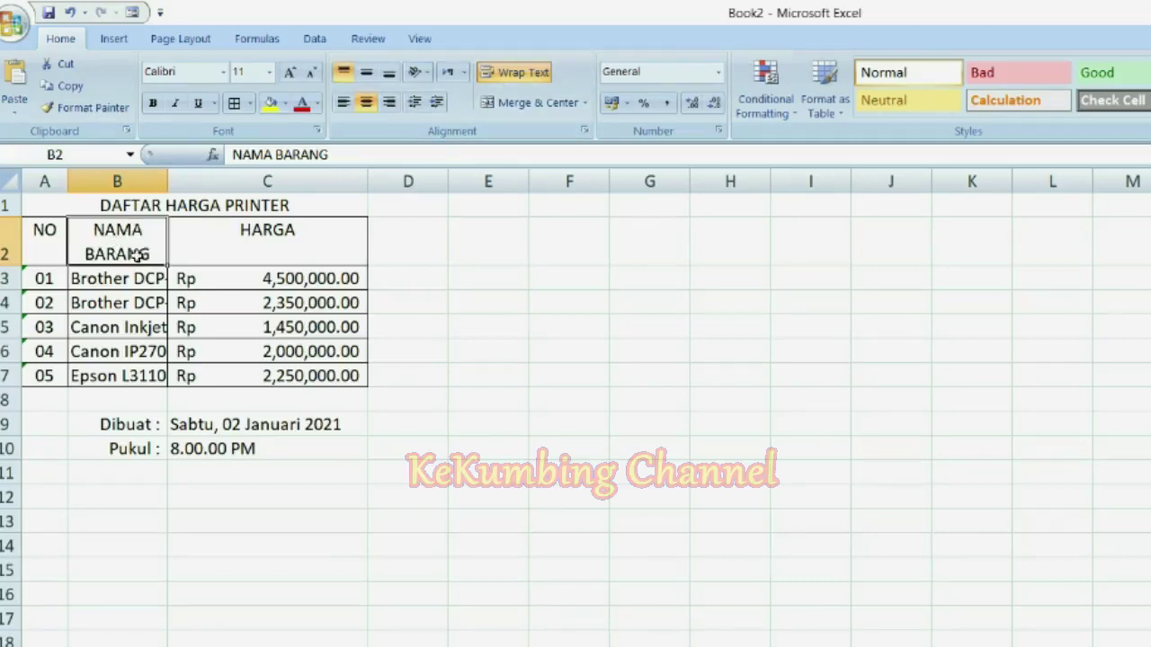
# Wrap the product names in B3:B7 and widen column B
pyautogui.moveTo(102, 281); pyautogui.dragTo(118, 376)
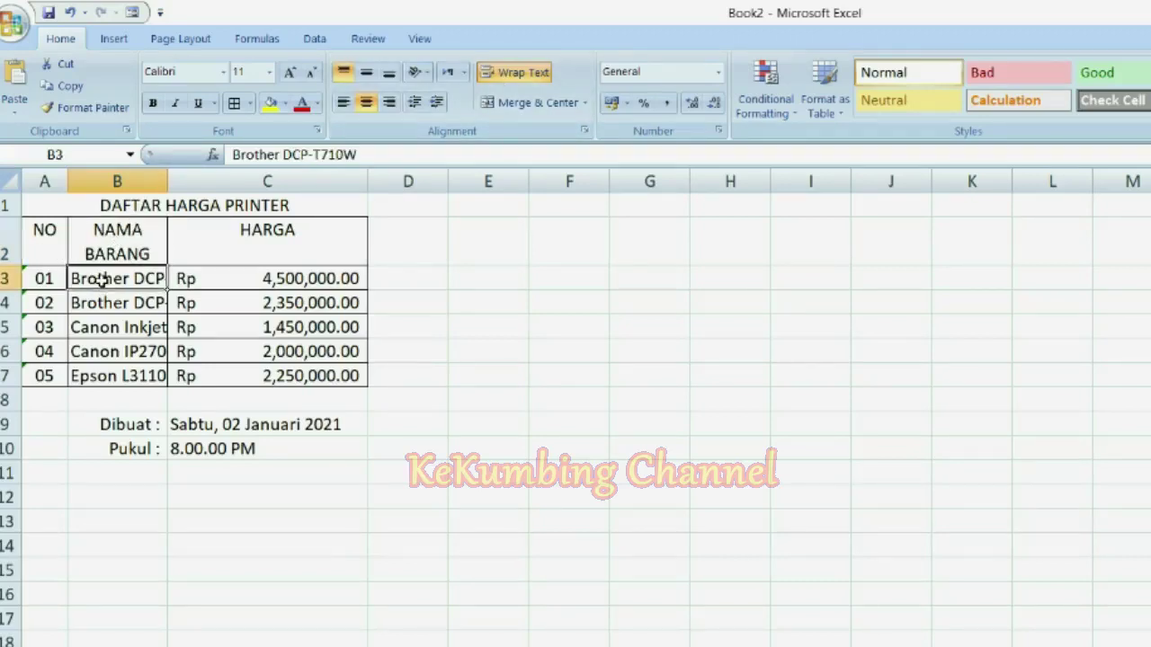
pyautogui.click(512, 72)
pyautogui.click(112, 303)
pyautogui.moveTo(110, 275); pyautogui.dragTo(123, 367)
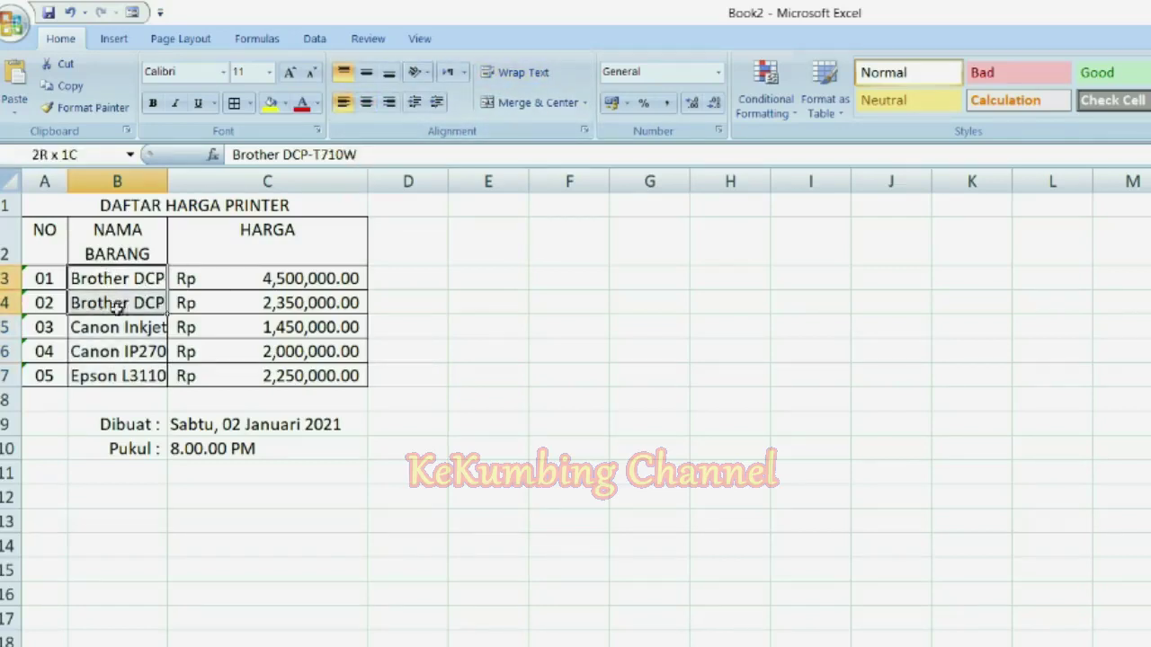
pyautogui.click(520, 76)
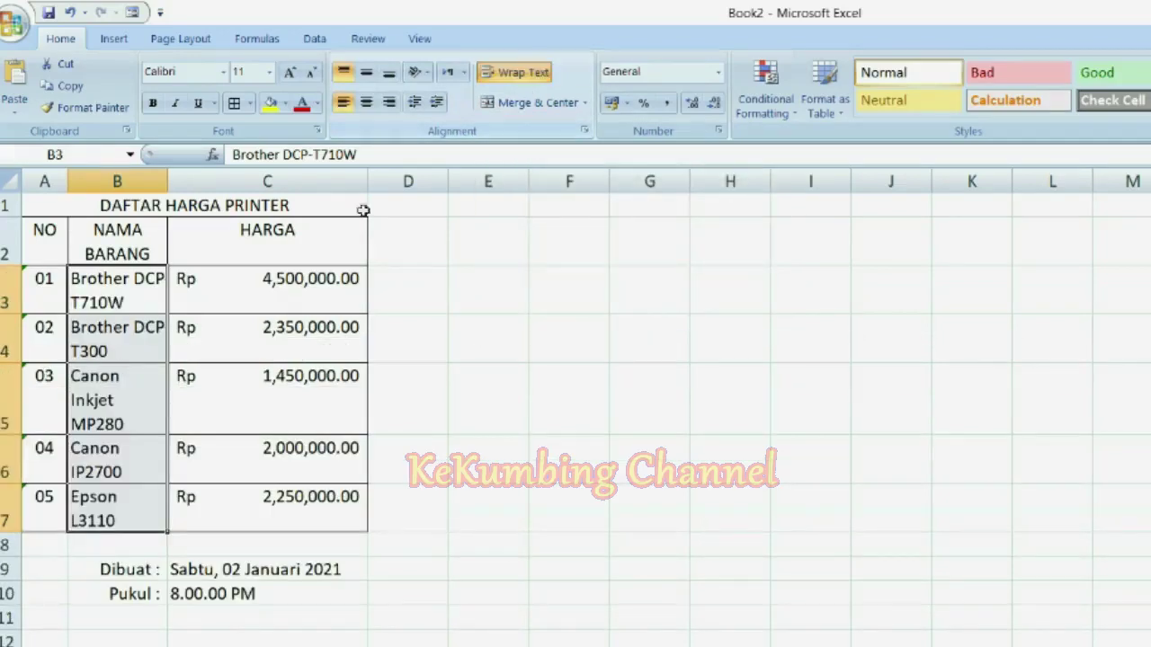
pyautogui.moveTo(178, 181); pyautogui.dragTo(319, 187)
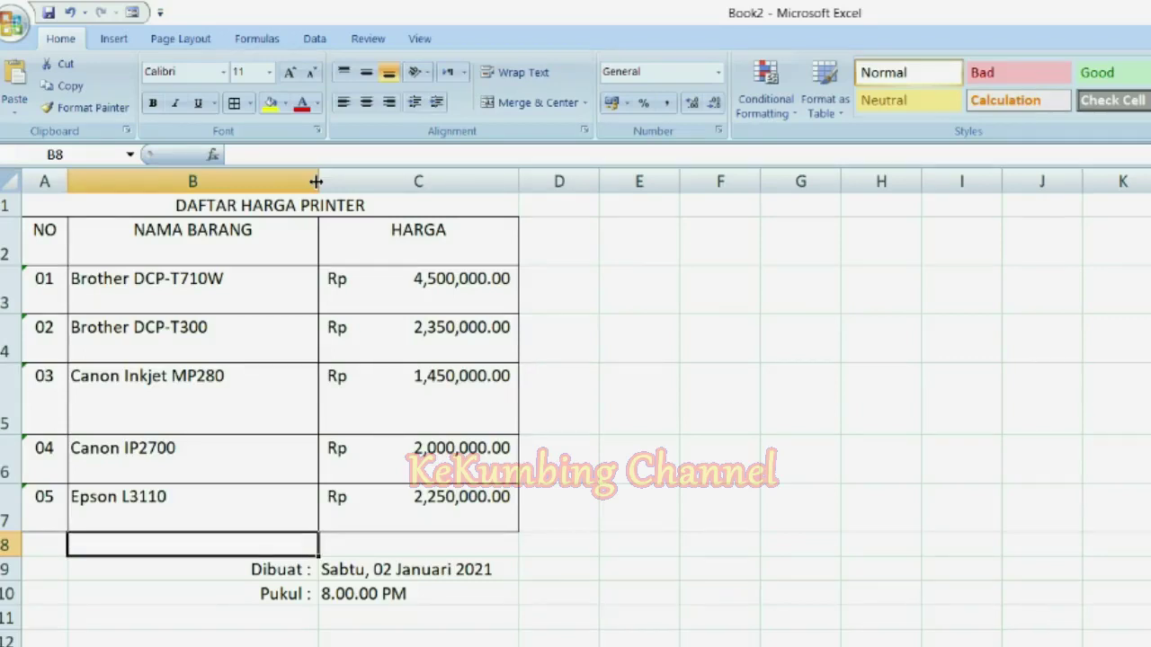
# Narrow column B so names wrap onto two lines, then select A1:C10
pyautogui.moveTo(317, 181); pyautogui.dragTo(317, 181)
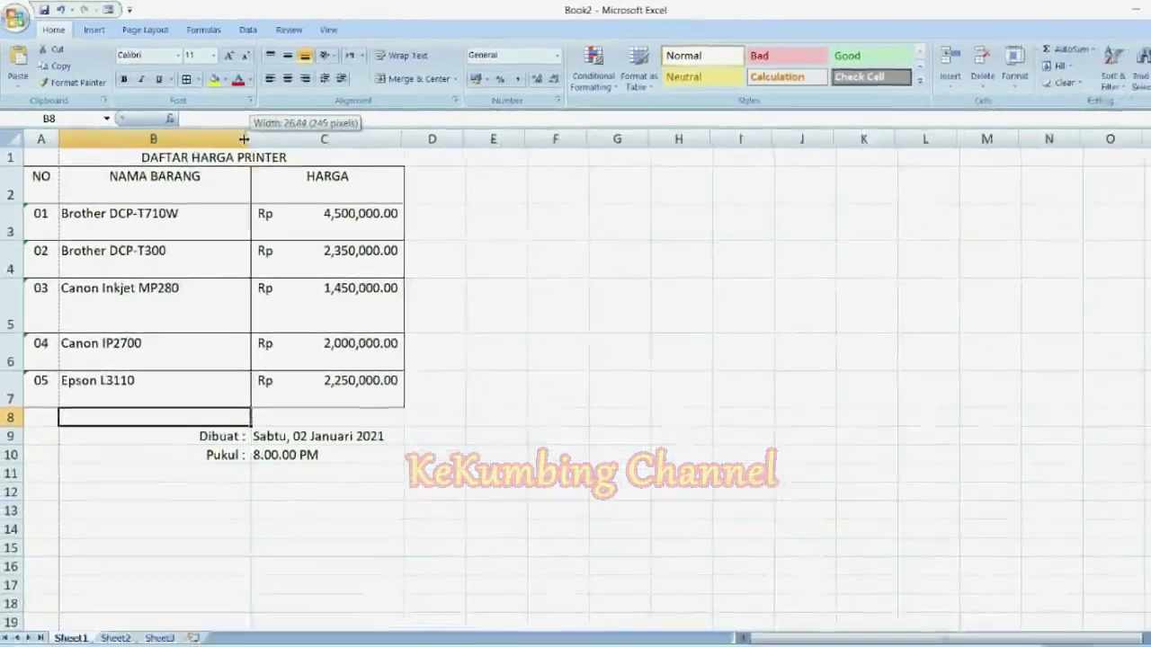
pyautogui.moveTo(243, 139); pyautogui.dragTo(137, 139)
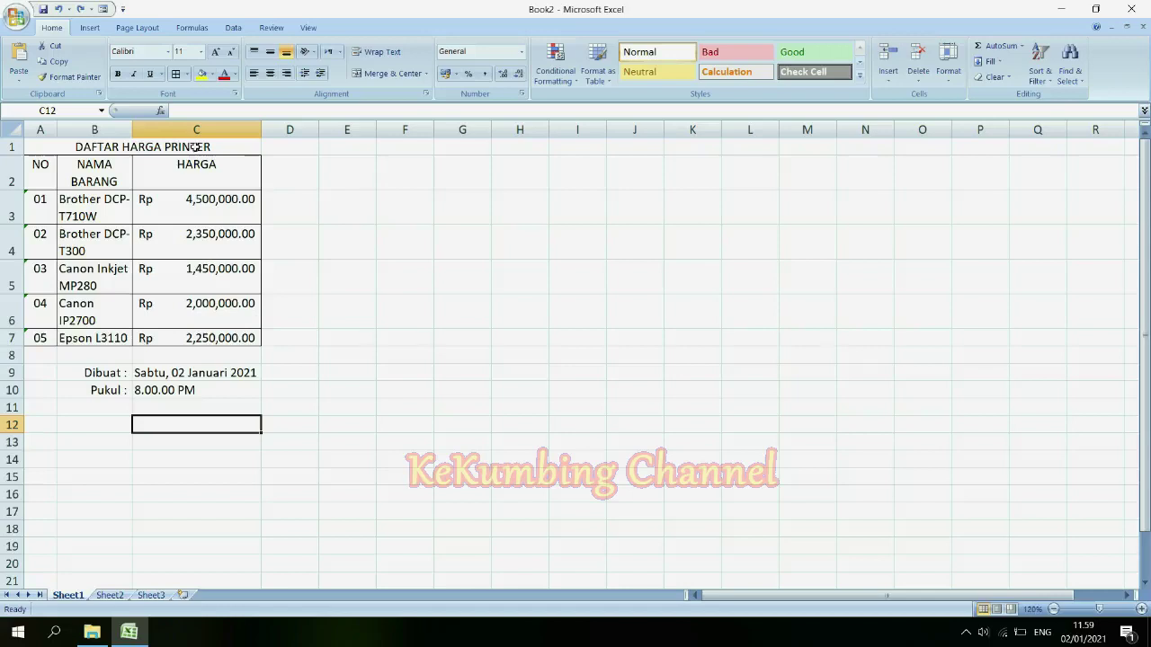
pyautogui.moveTo(196, 146); pyautogui.dragTo(229, 388)
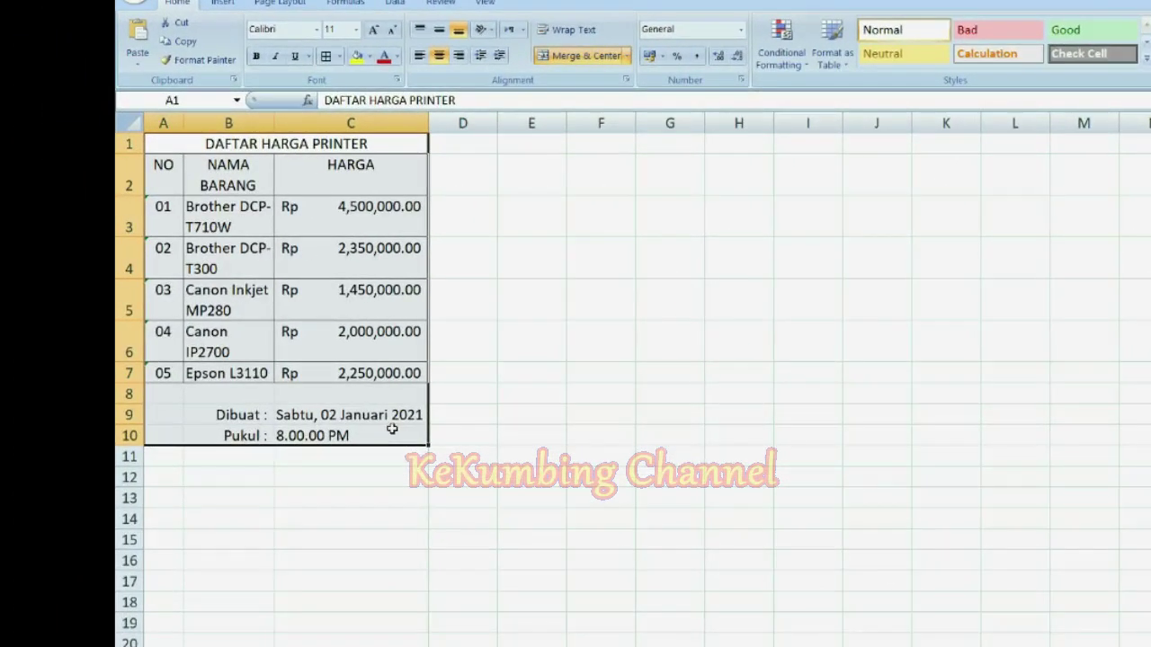
# Set the font of the table range A1:C10 to Andalus
pyautogui.click(132, 121)
pyautogui.moveTo(162, 144); pyautogui.dragTo(281, 419)
pyautogui.click(130, 124)
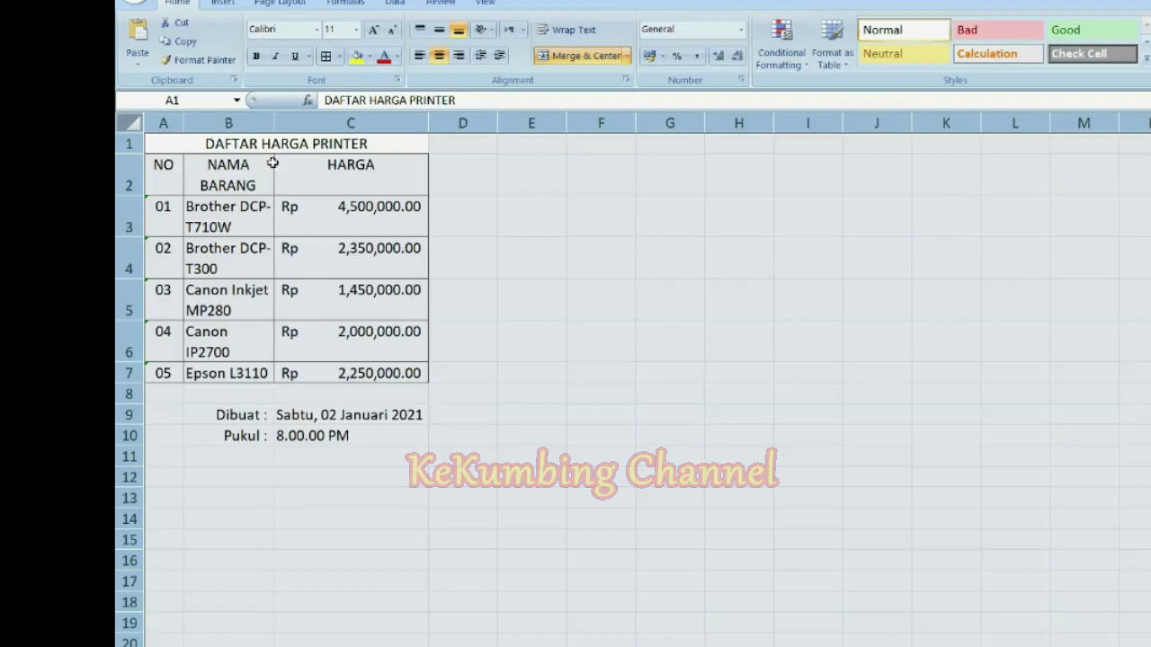
pyautogui.moveTo(285, 144); pyautogui.dragTo(338, 435)
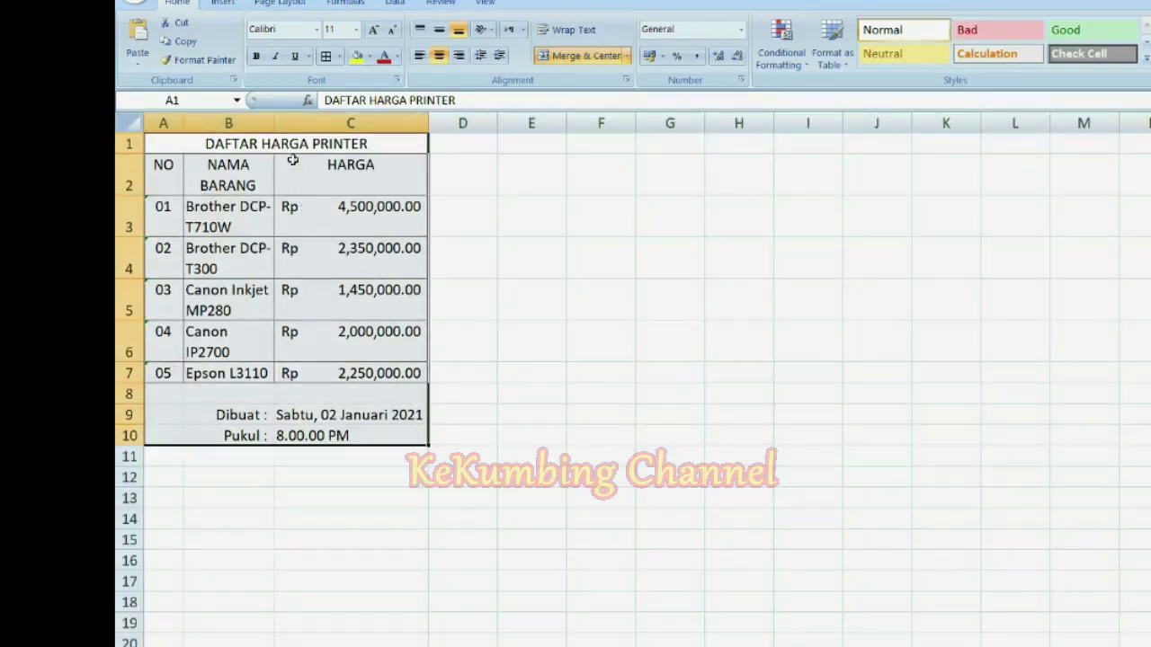
pyautogui.moveTo(310, 144); pyautogui.dragTo(351, 435)
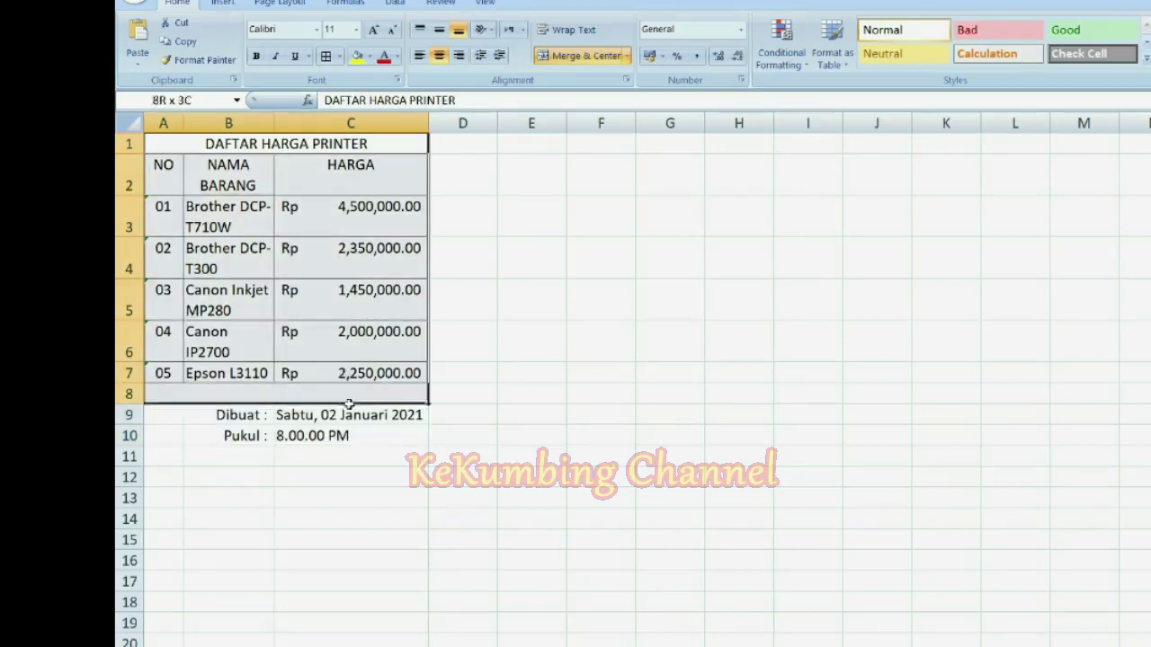
pyautogui.click(316, 30)
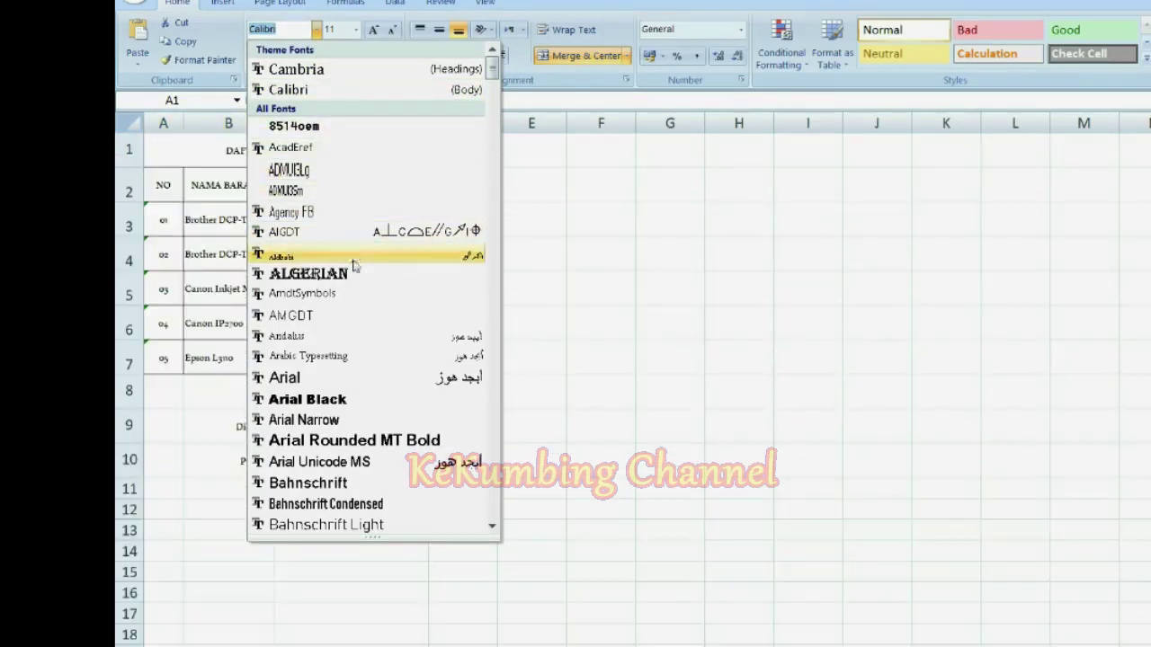
pyautogui.click(340, 341)
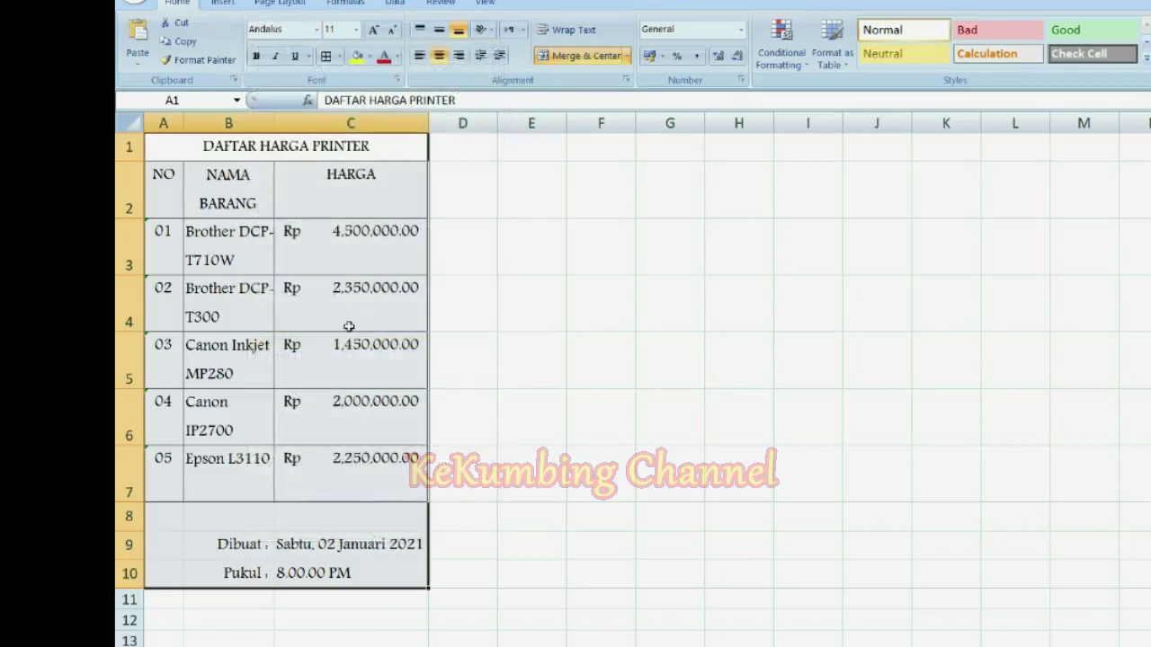
pyautogui.click(499, 423)
pyautogui.click(173, 142)
pyautogui.moveTo(172, 142); pyautogui.dragTo(411, 573)
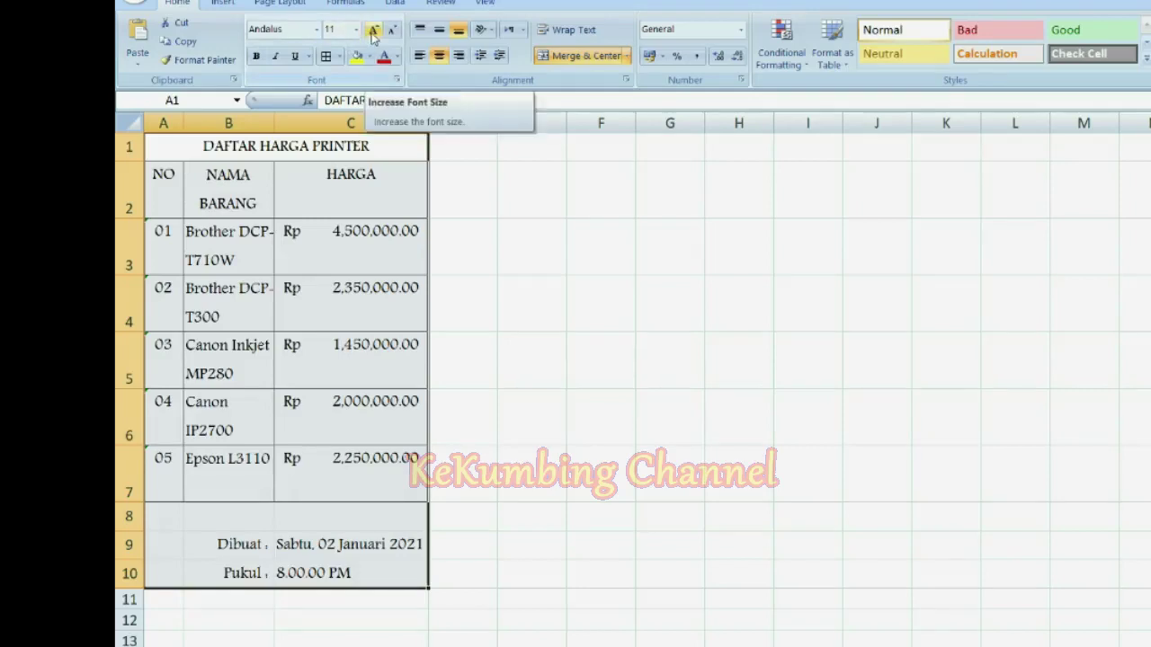
# Increase the table font size from 11 to 12 pt
pyautogui.click(356, 31)
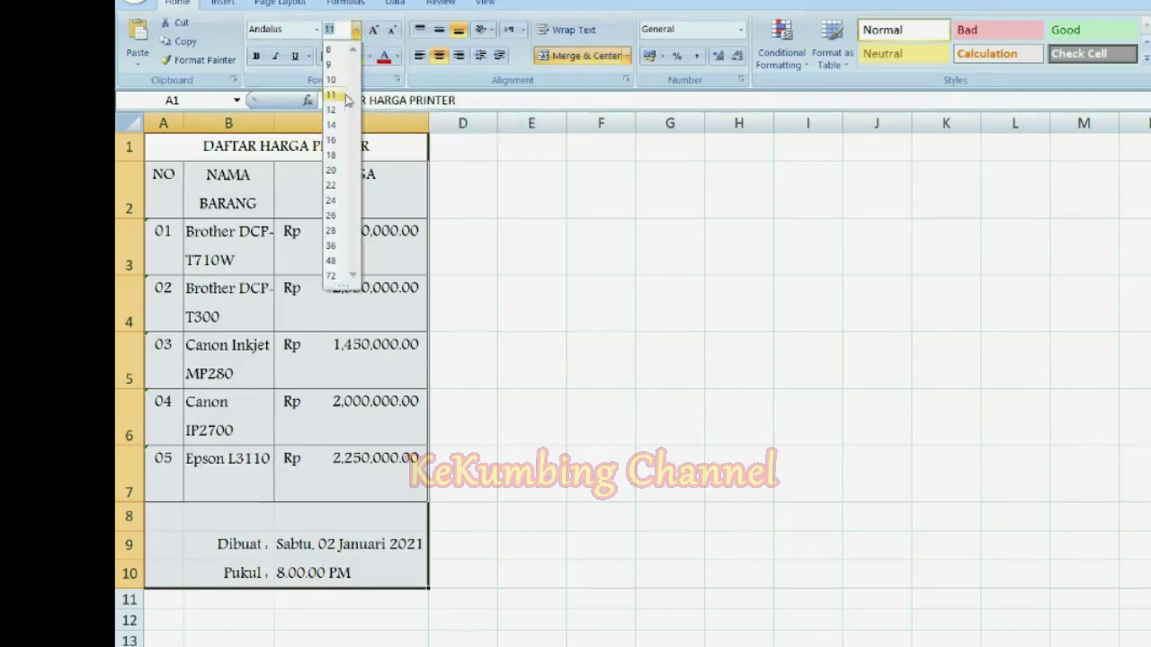
pyautogui.click(356, 31)
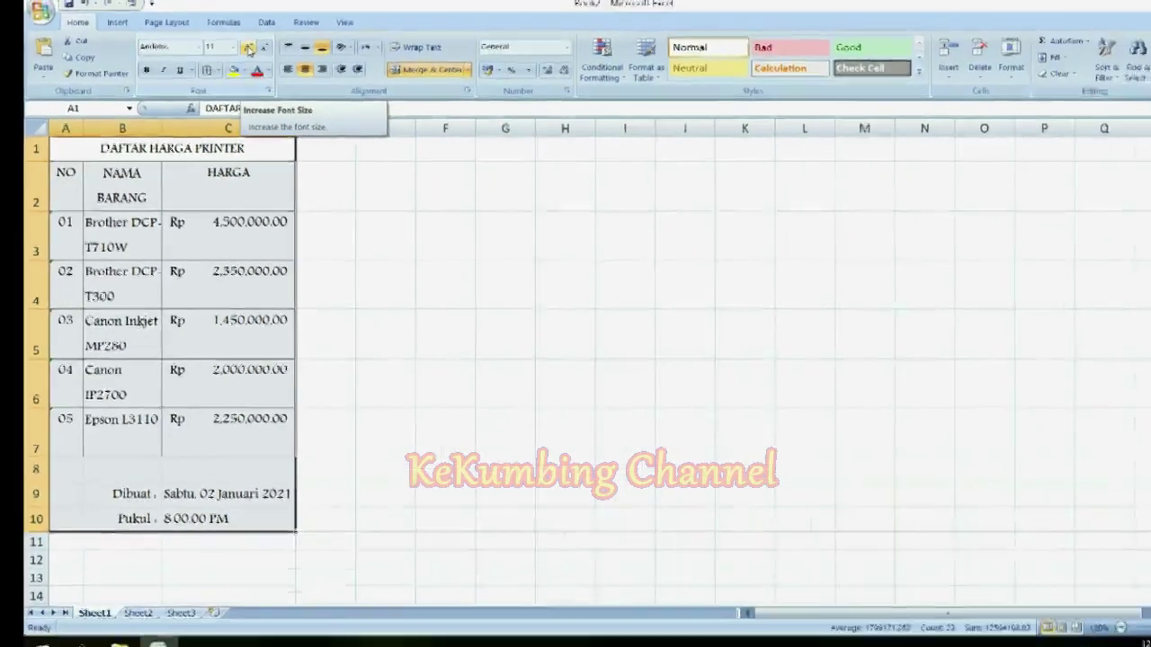
pyautogui.click(373, 32)
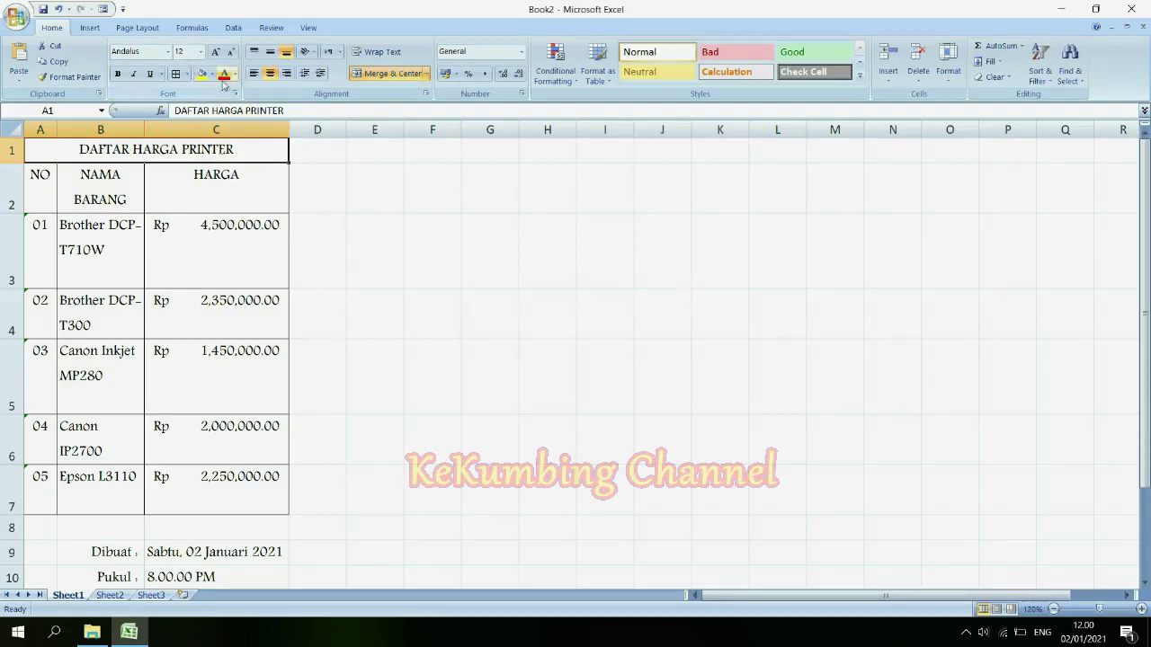
# Make the title DAFTAR HARGA PRINTER 14 pt, underlined and bold
pyautogui.click(216, 52)
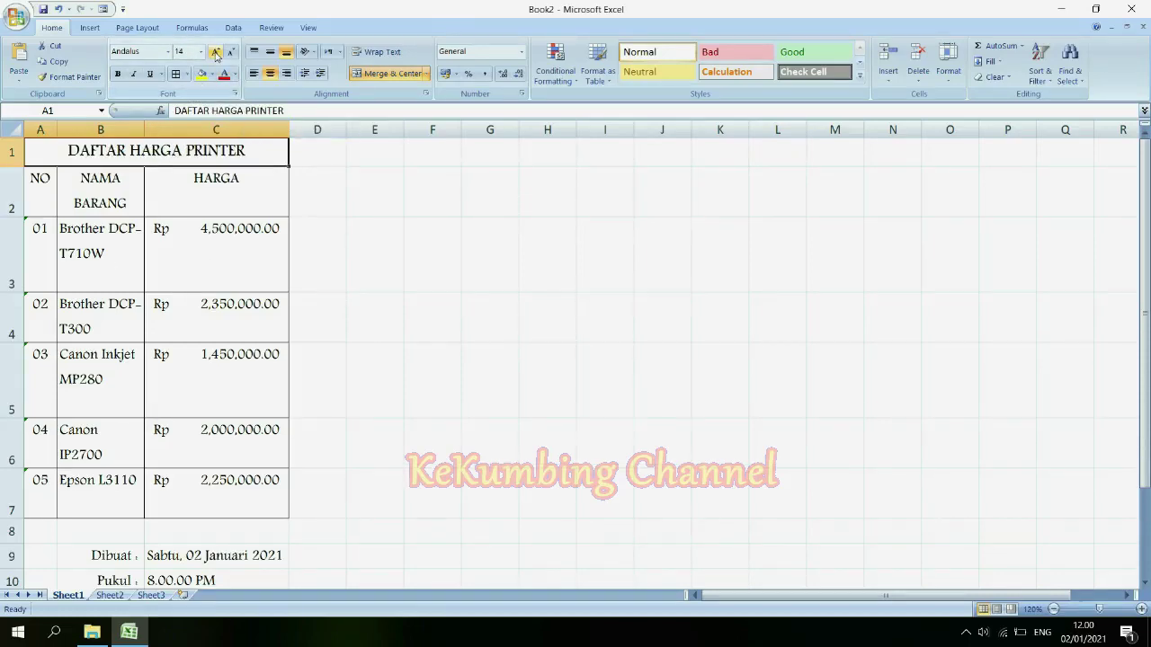
pyautogui.click(151, 75)
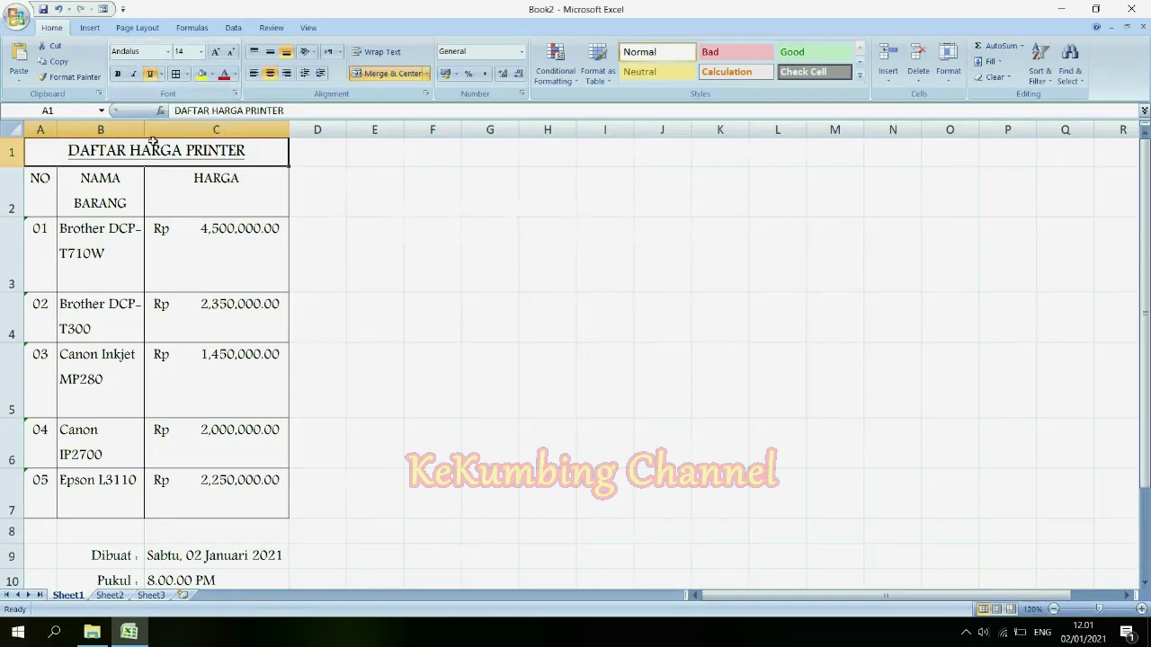
pyautogui.click(117, 75)
# Italicize the Dibuat and Pukul entries in B9:C10
pyautogui.scroll(-1, 289, 253)
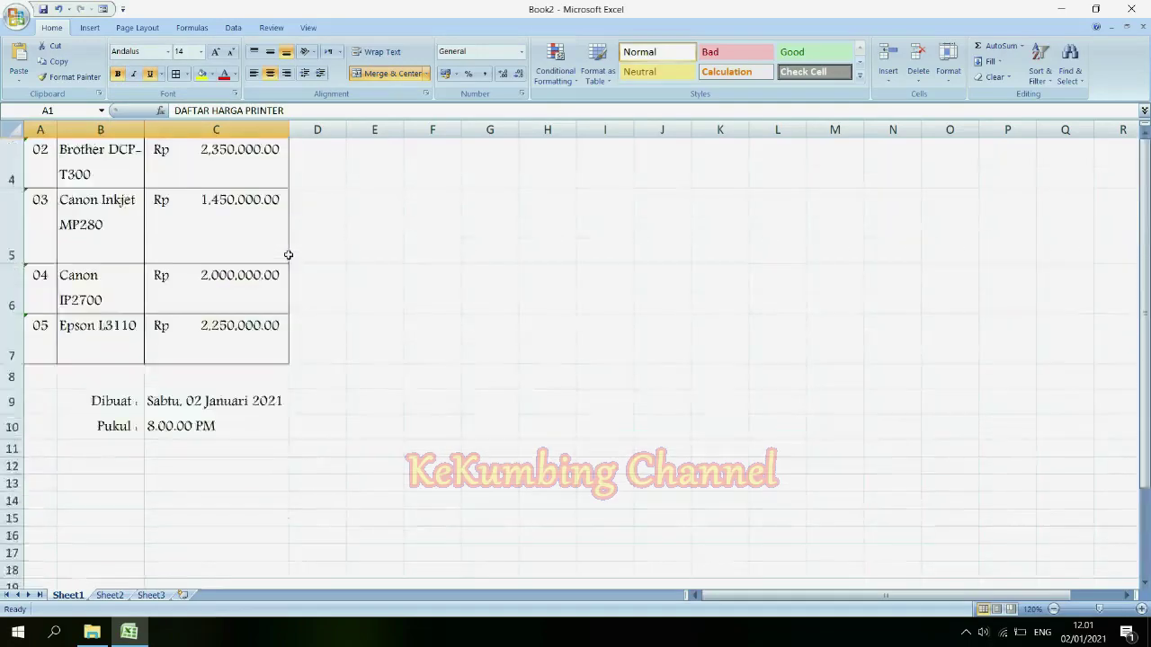
pyautogui.moveTo(123, 399)
pyautogui.mouseDown()
pyautogui.moveTo(179, 405)
pyautogui.moveTo(205, 426)
pyautogui.mouseUp()
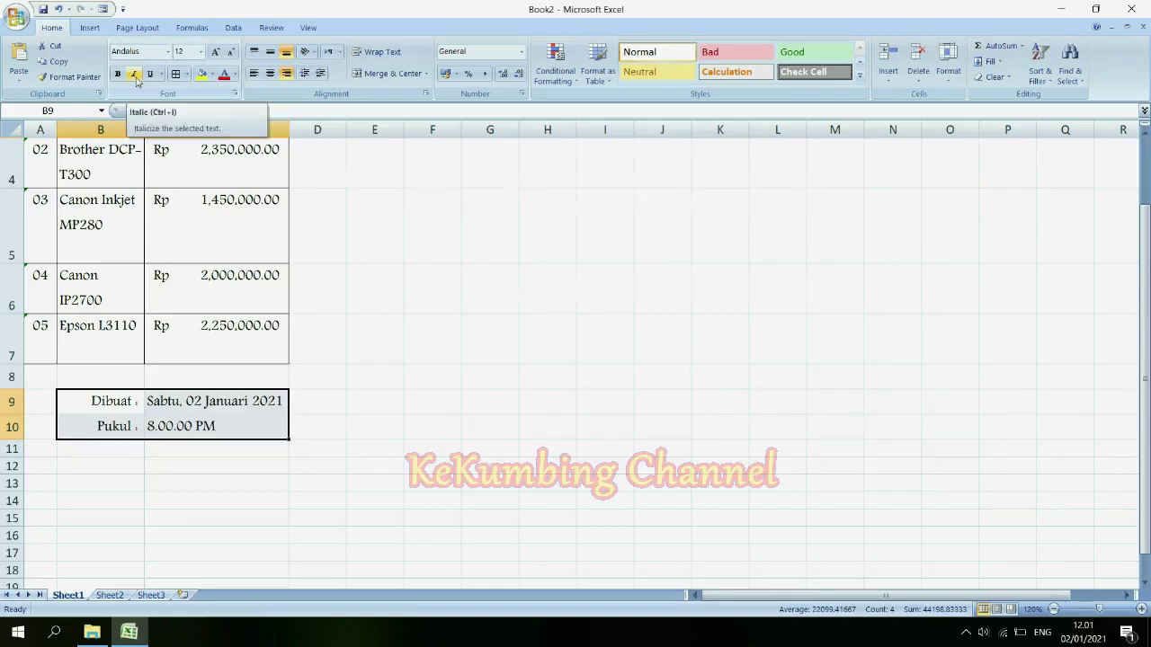
pyautogui.click(135, 76)
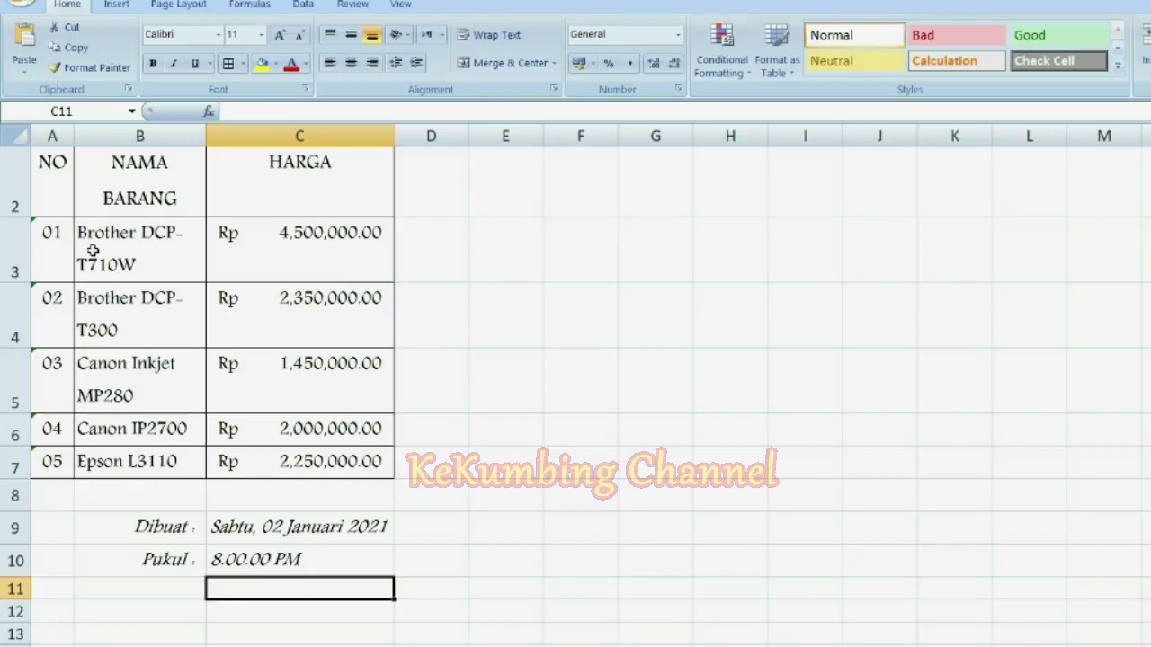
# Leave the printer names in B3:B7 with exactly one indent step
pyautogui.moveTo(92, 251)
pyautogui.mouseDown()
pyautogui.moveTo(133, 369)
pyautogui.moveTo(141, 450)
pyautogui.mouseUp()
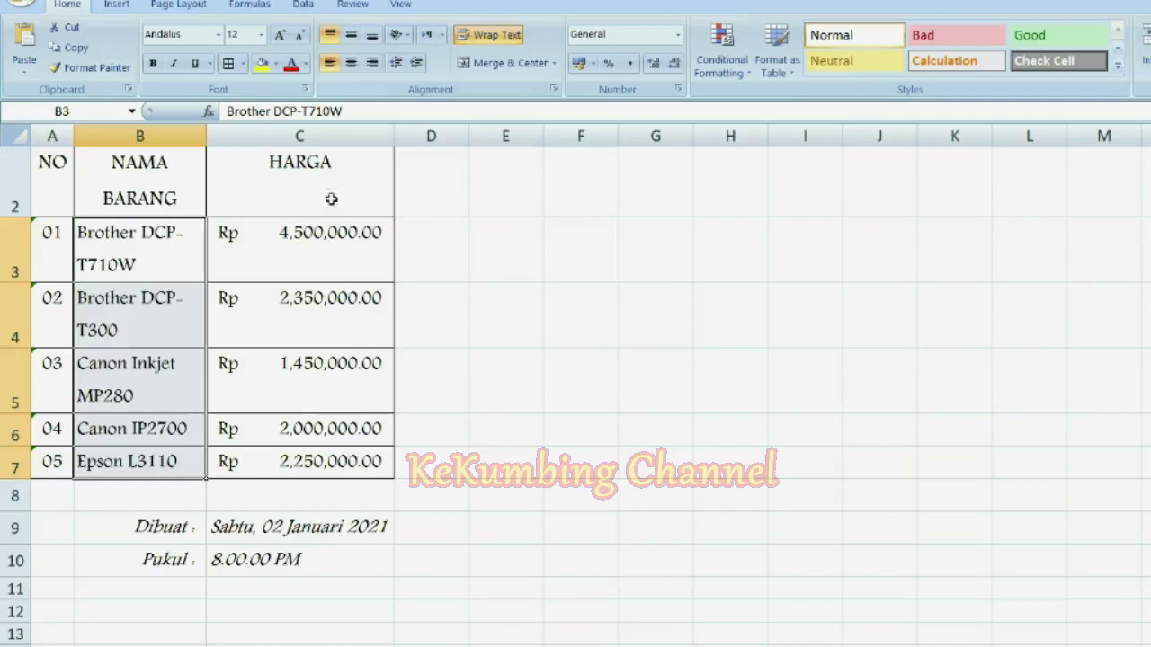
pyautogui.click(416, 63)
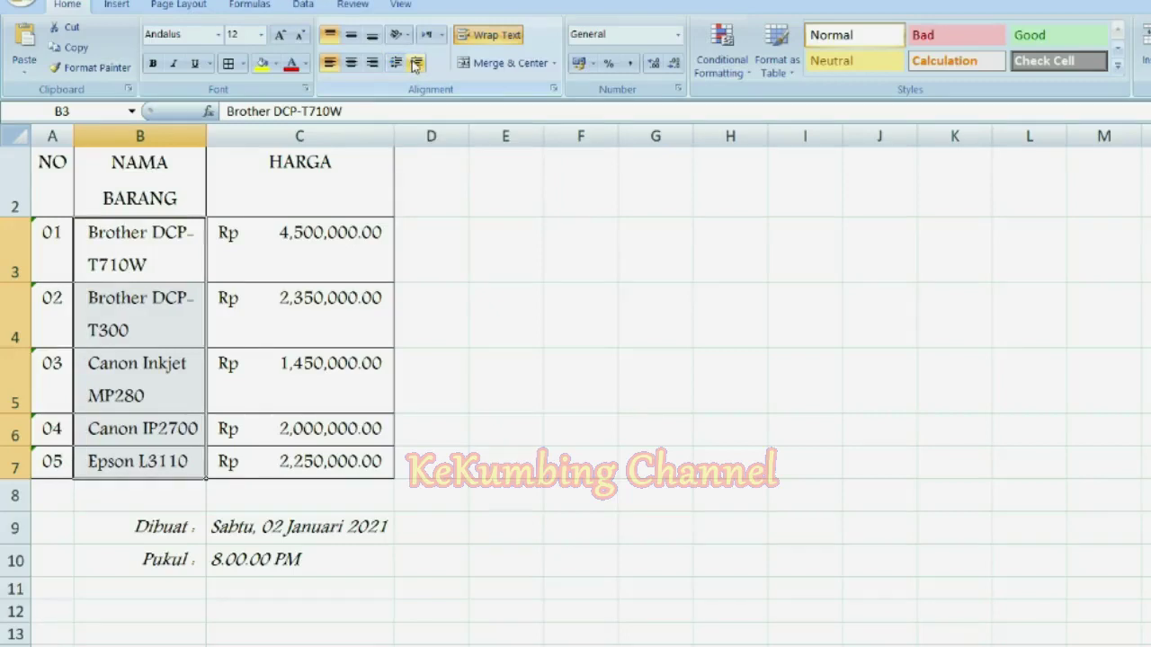
pyautogui.click(416, 63)
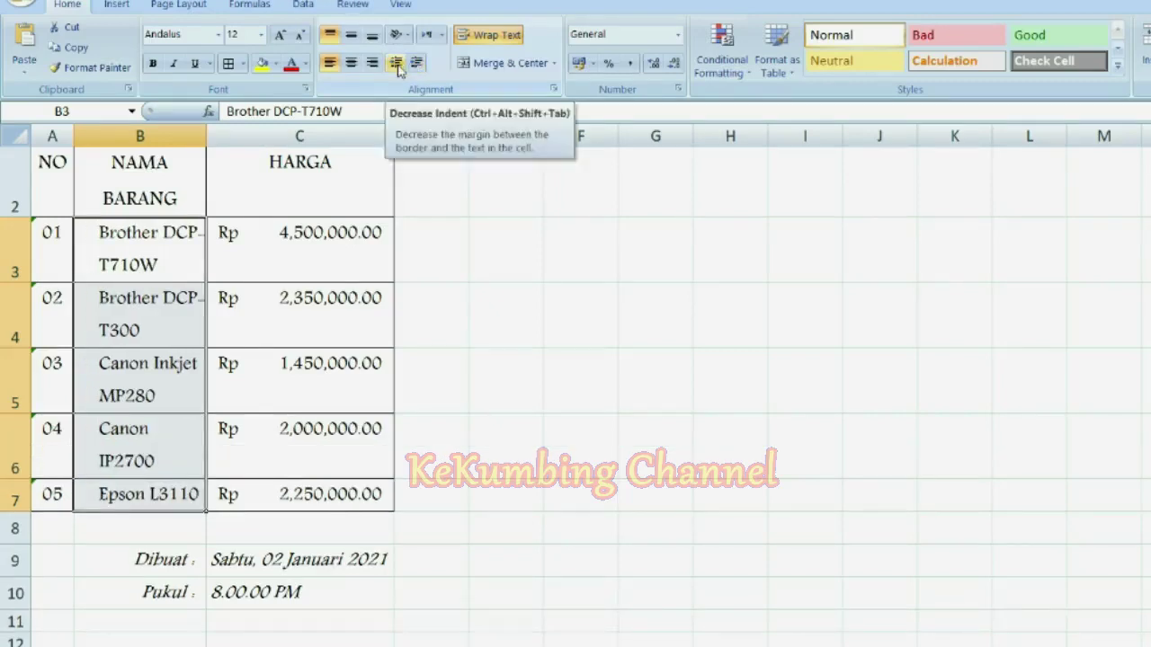
pyautogui.click(395, 63)
pyautogui.click(395, 63)
pyautogui.click(416, 63)
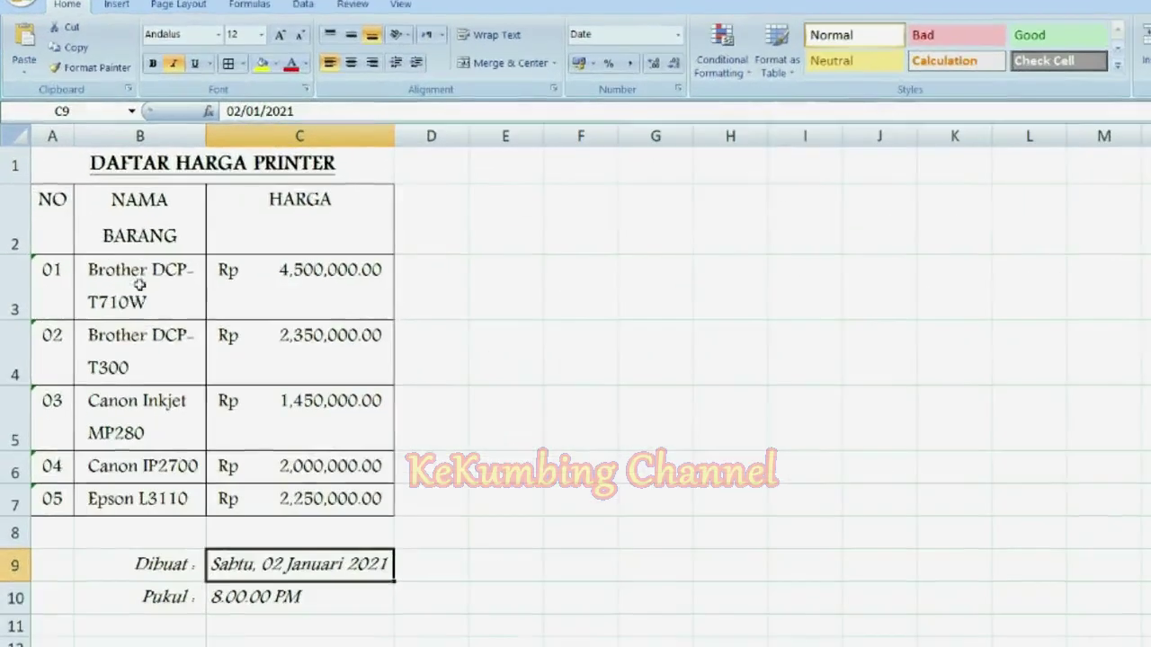
pyautogui.click(120, 288)
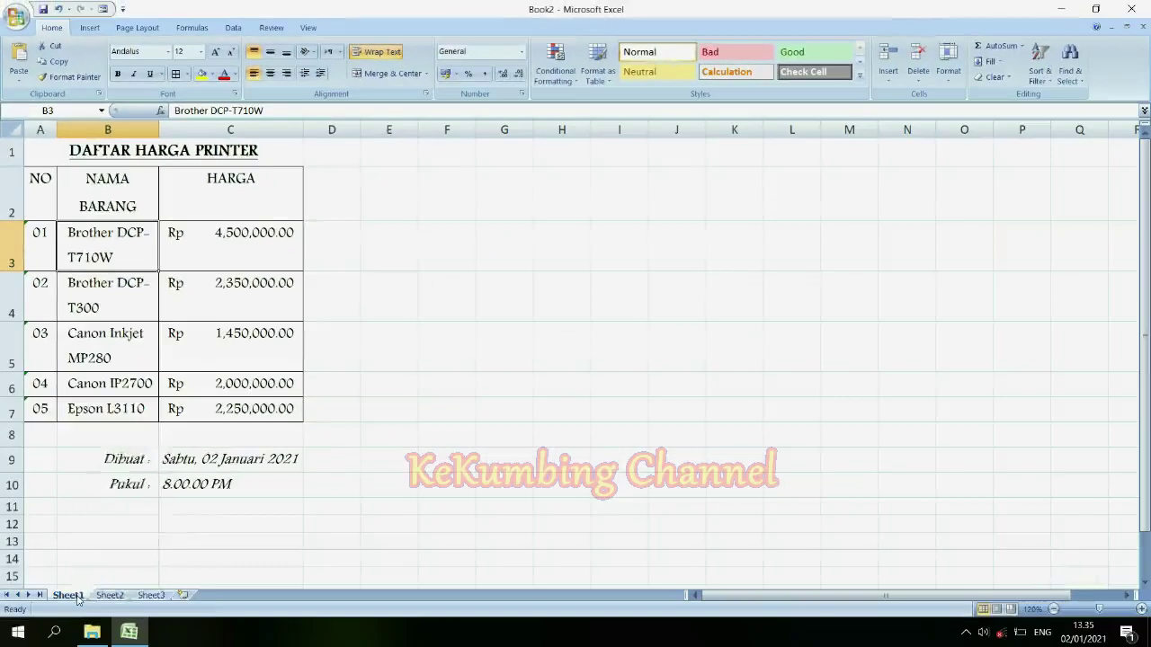
# Copy Sheet1 as Sheet1 (2) before Sheet2, then return to Sheet1
pyautogui.rightClick(72, 596)
pyautogui.click(77, 599)
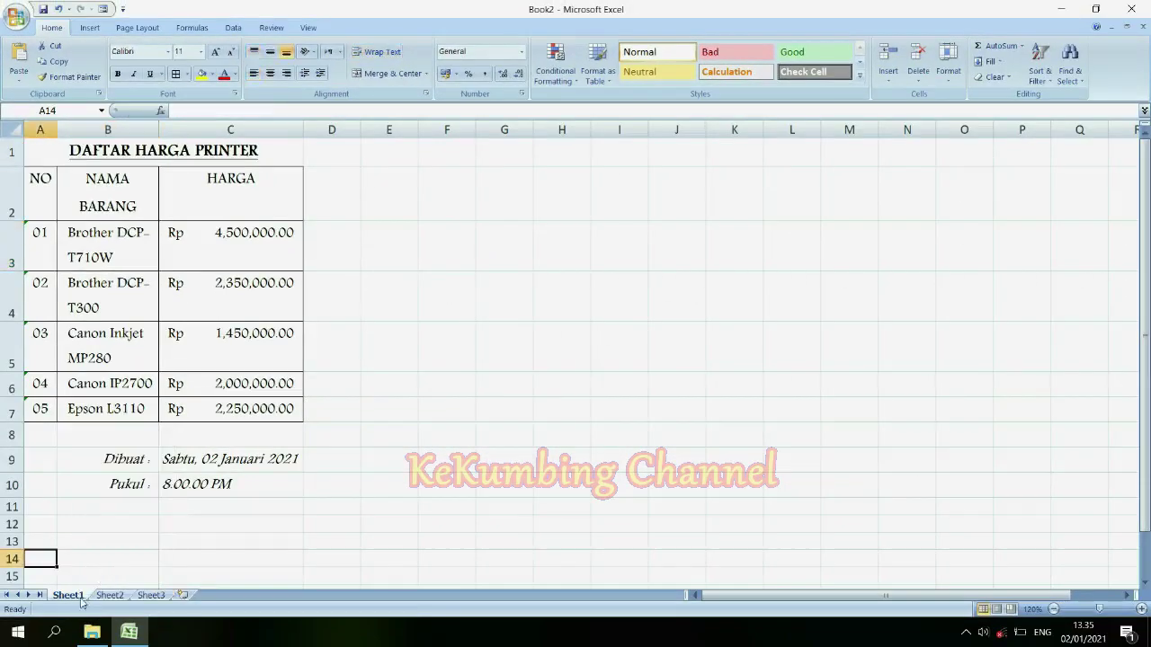
pyautogui.rightClick(80, 601)
pyautogui.click(142, 493)
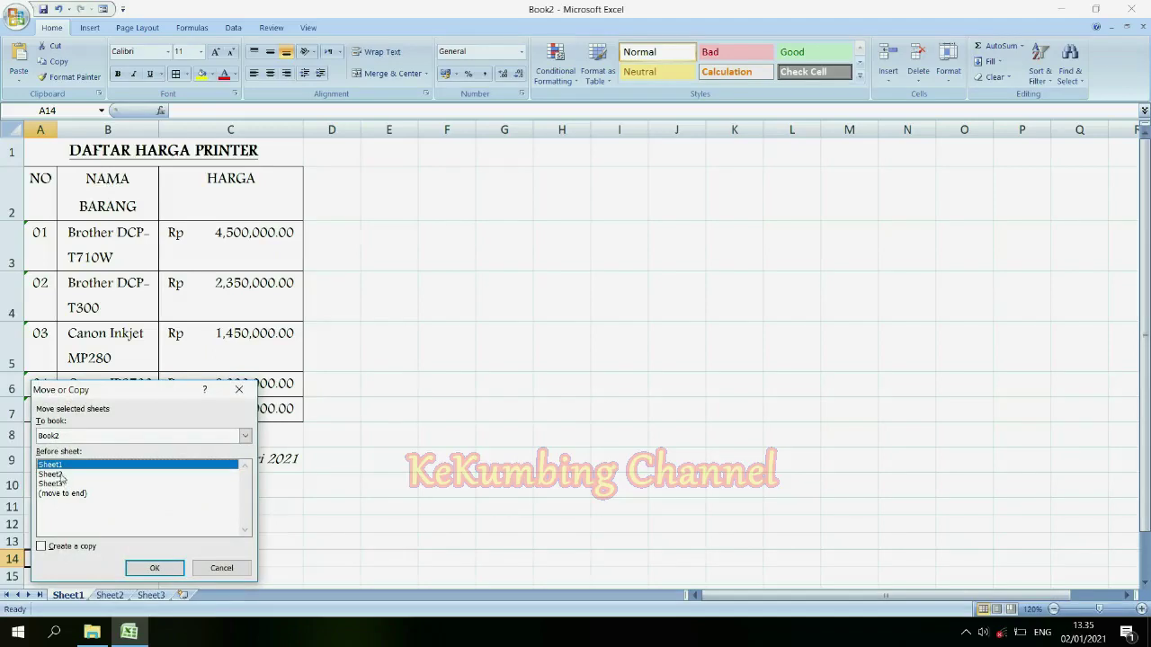
pyautogui.click(62, 475)
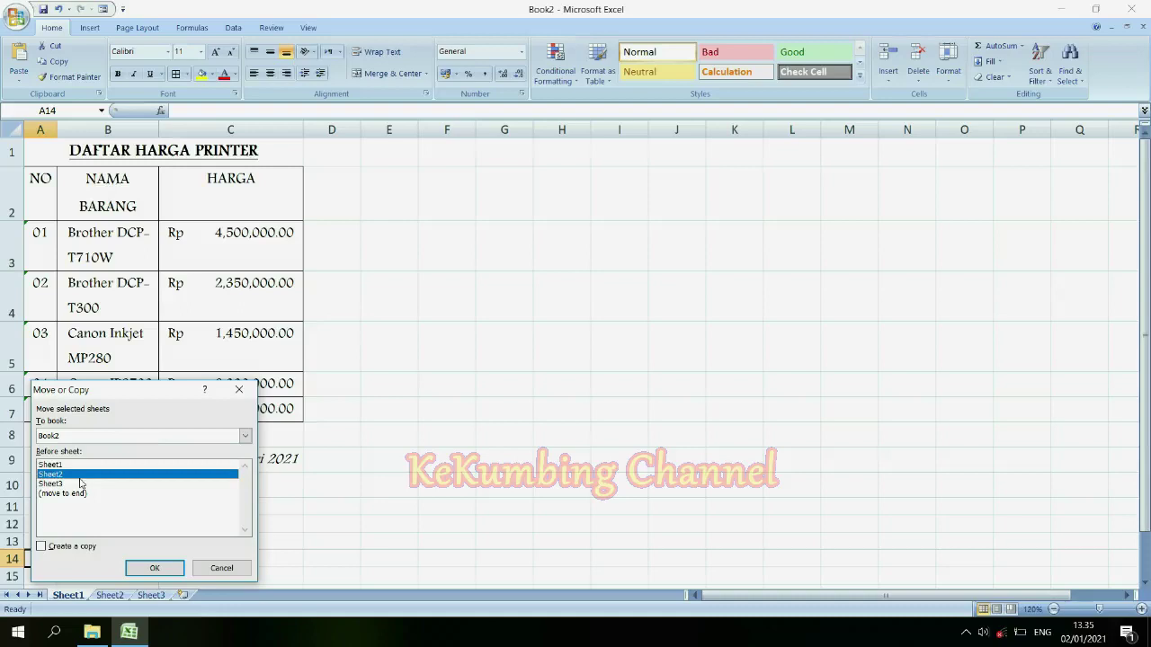
pyautogui.click(65, 549)
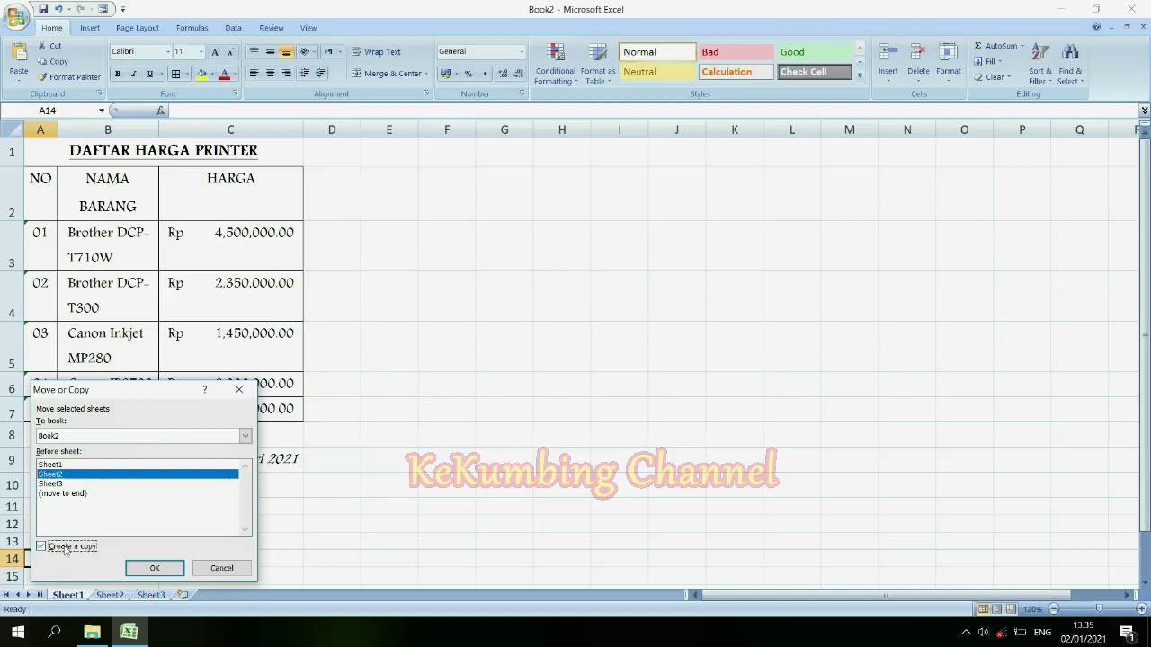
pyautogui.click(151, 568)
pyautogui.click(68, 595)
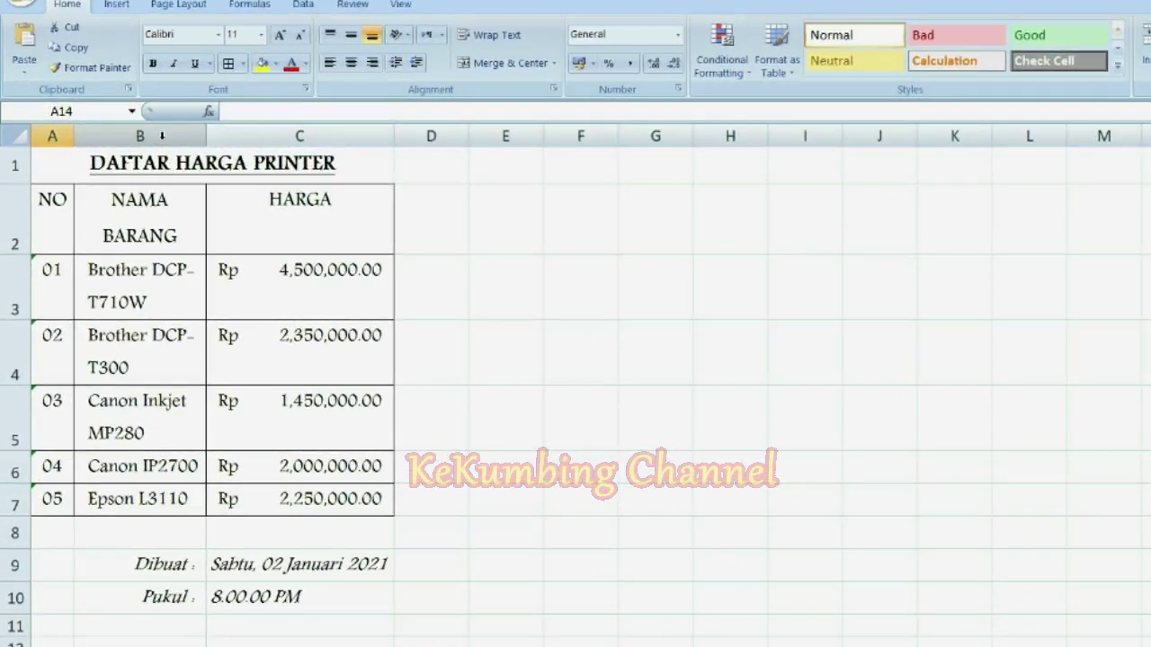
# Insert a new column B headed MERK and widen it to fit
pyautogui.rightClick(186, 135)
pyautogui.press('Escape')
pyautogui.rightClick(163, 136)
pyautogui.click(257, 236)
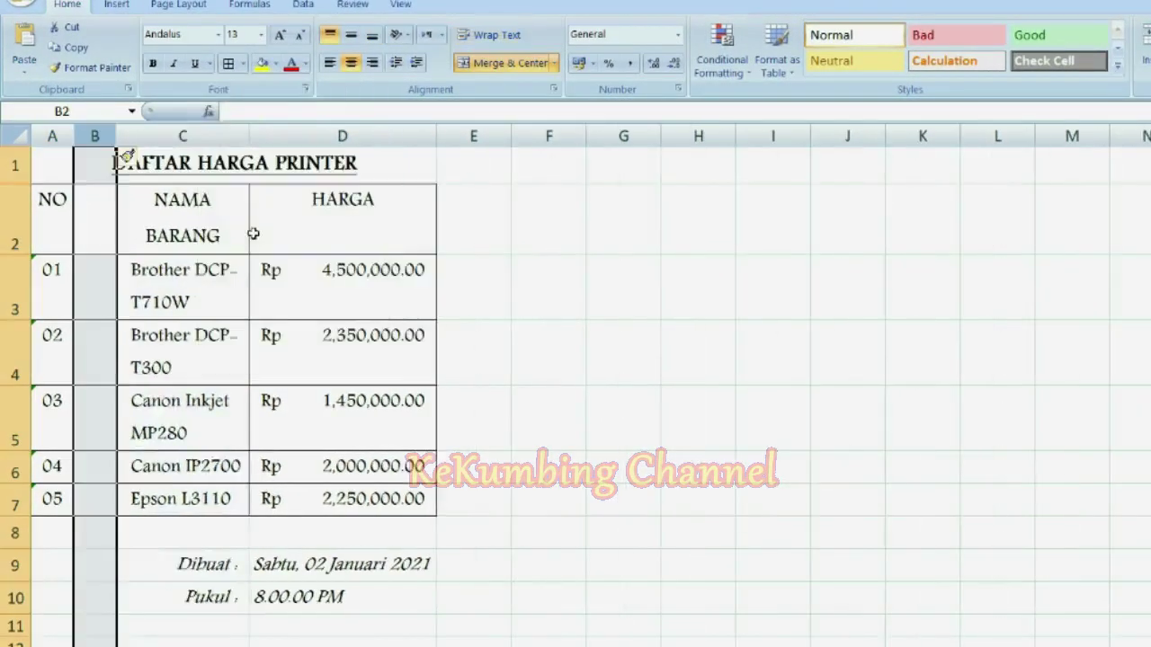
pyautogui.click(102, 231)
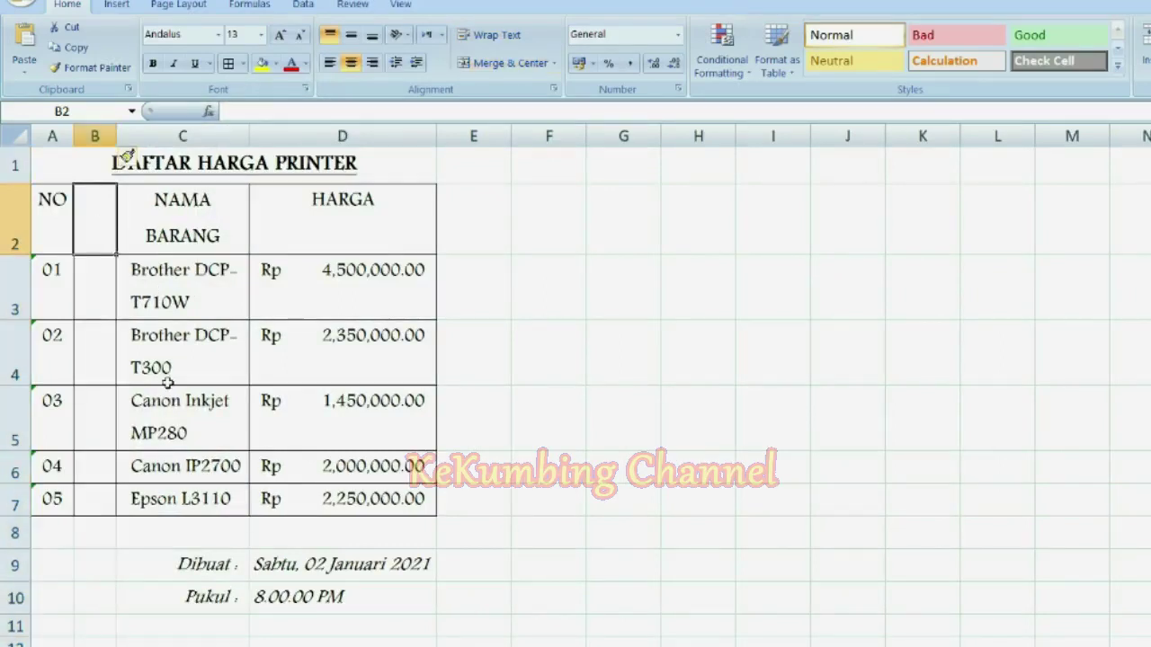
pyautogui.write('M')
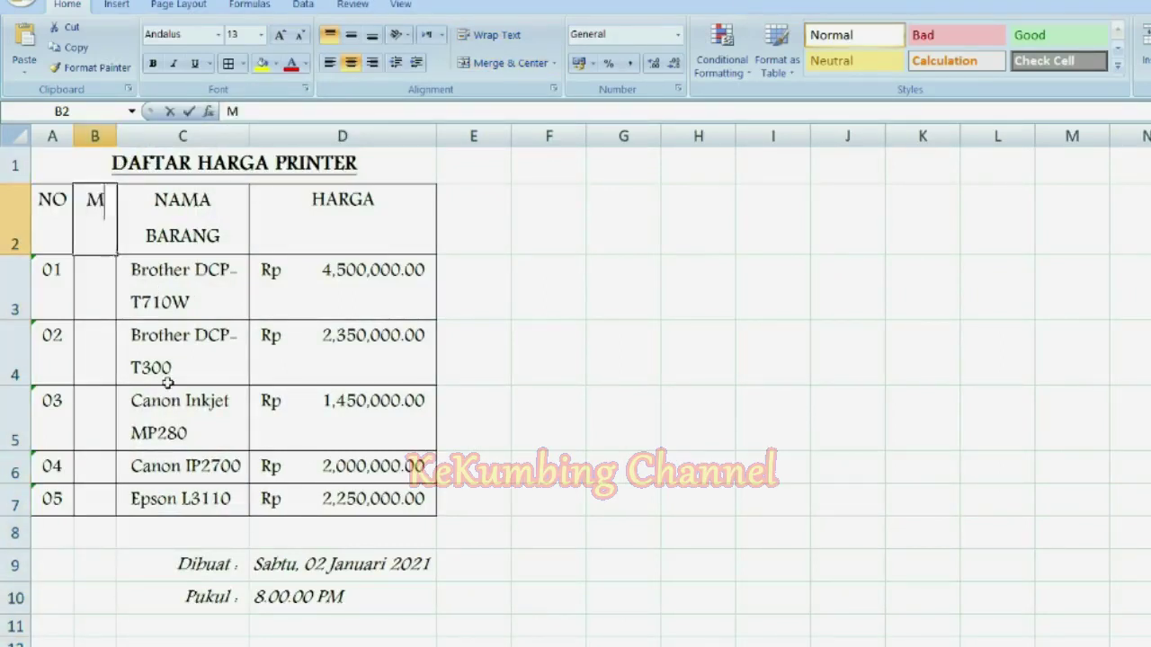
pyautogui.write('ERK')
pyautogui.press('Return')
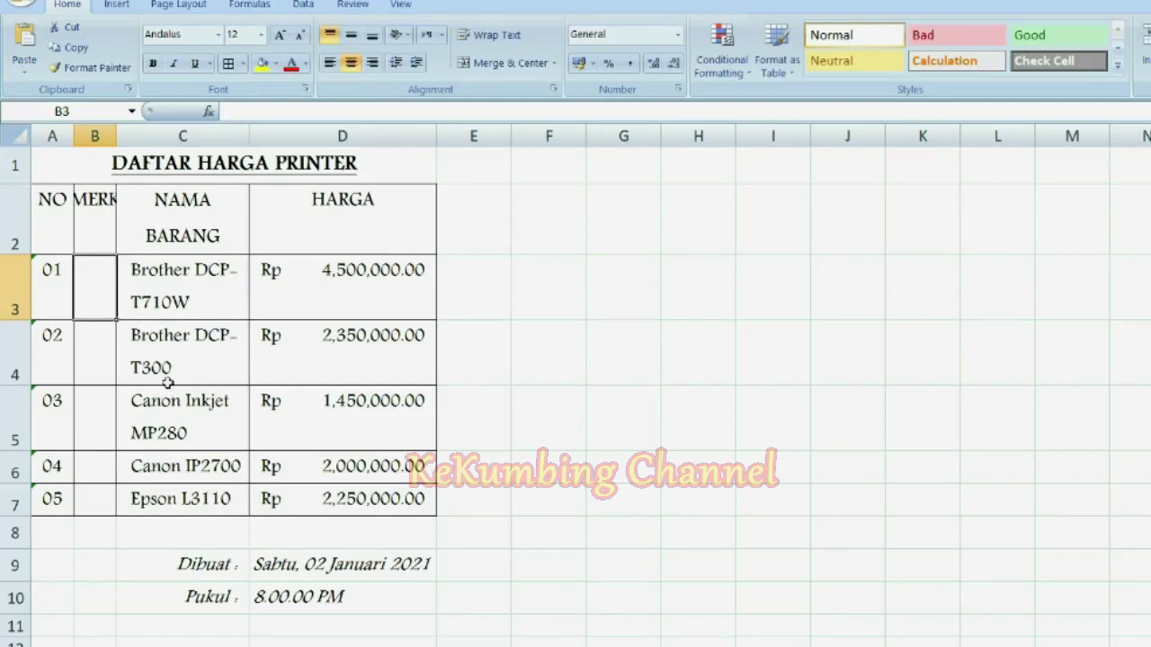
pyautogui.moveTo(116, 136); pyautogui.dragTo(160, 136)
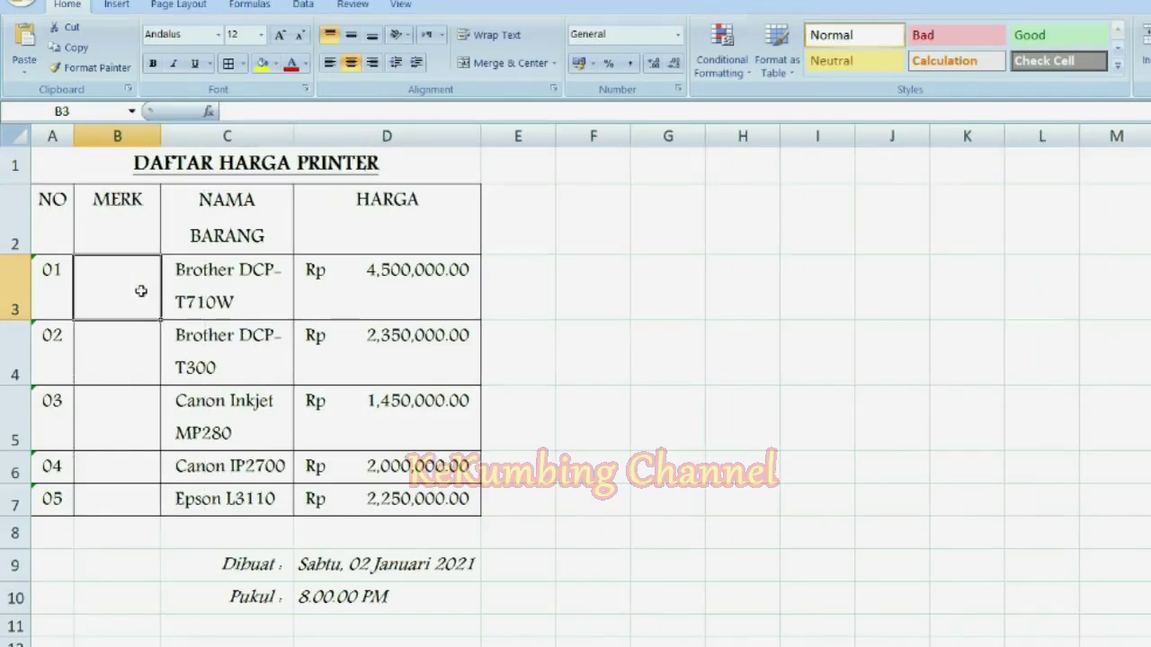
# Enter BROTHER in B3, CANON in B5 and EPSON in B7
pyautogui.write('BROTHER')
pyautogui.press('Return')
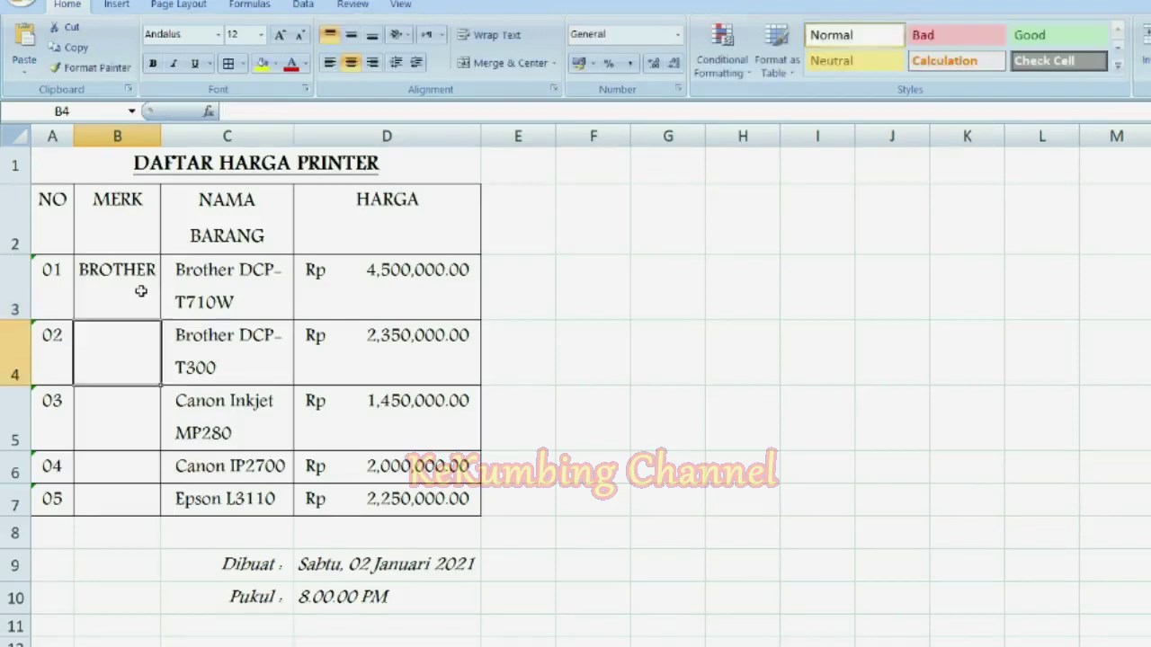
pyautogui.press('Return')
pyautogui.write('CANON')
pyautogui.press('Return')
pyautogui.press('Return')
pyautogui.write('EPSON')
pyautogui.press('Return')
pyautogui.moveTo(142, 290); pyautogui.dragTo(135, 342)
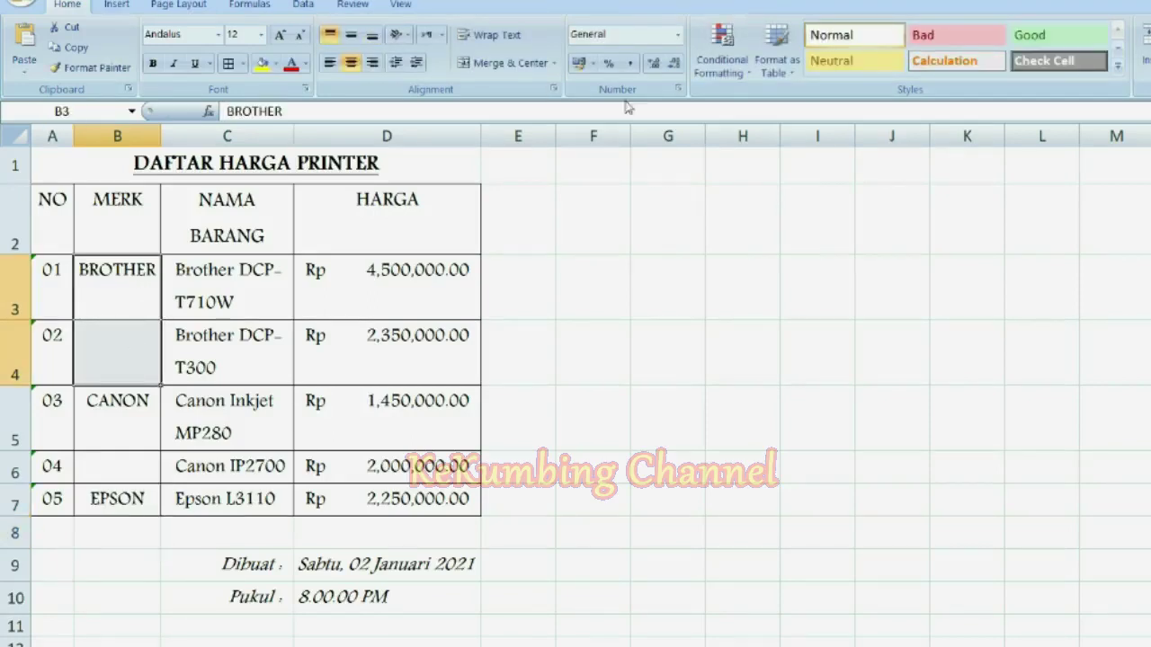
# Merge & Center B3:B4 for BROTHER and B5:B6 for CANON
pyautogui.click(502, 64)
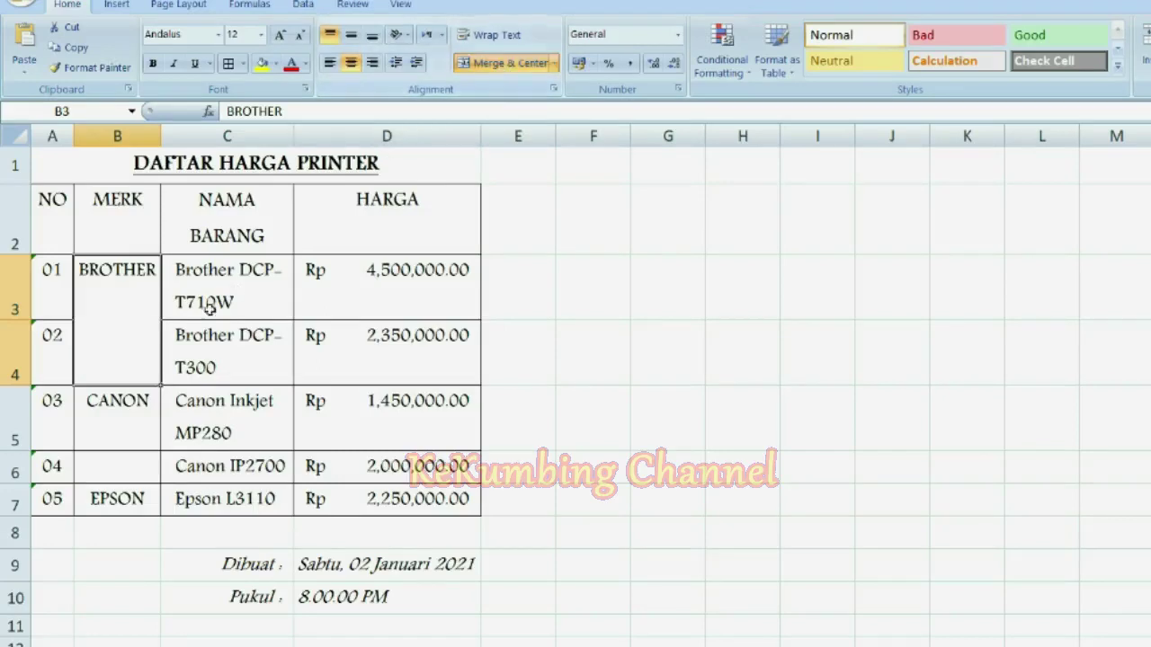
pyautogui.moveTo(102, 424); pyautogui.dragTo(123, 458)
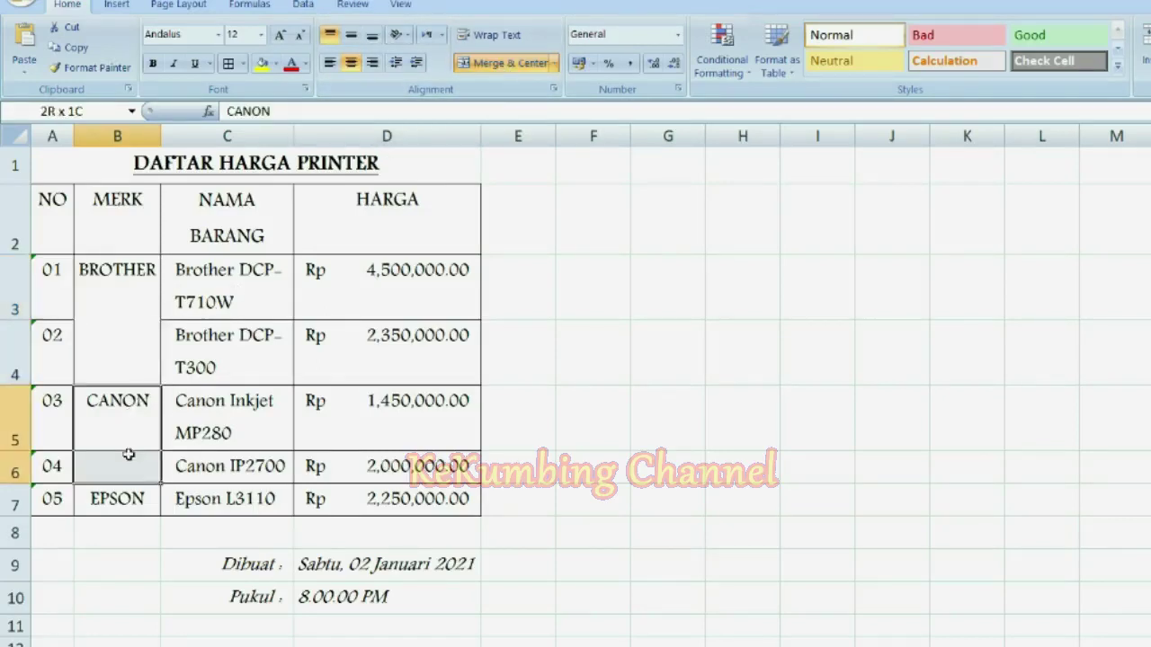
pyautogui.click(503, 63)
pyautogui.click(124, 300)
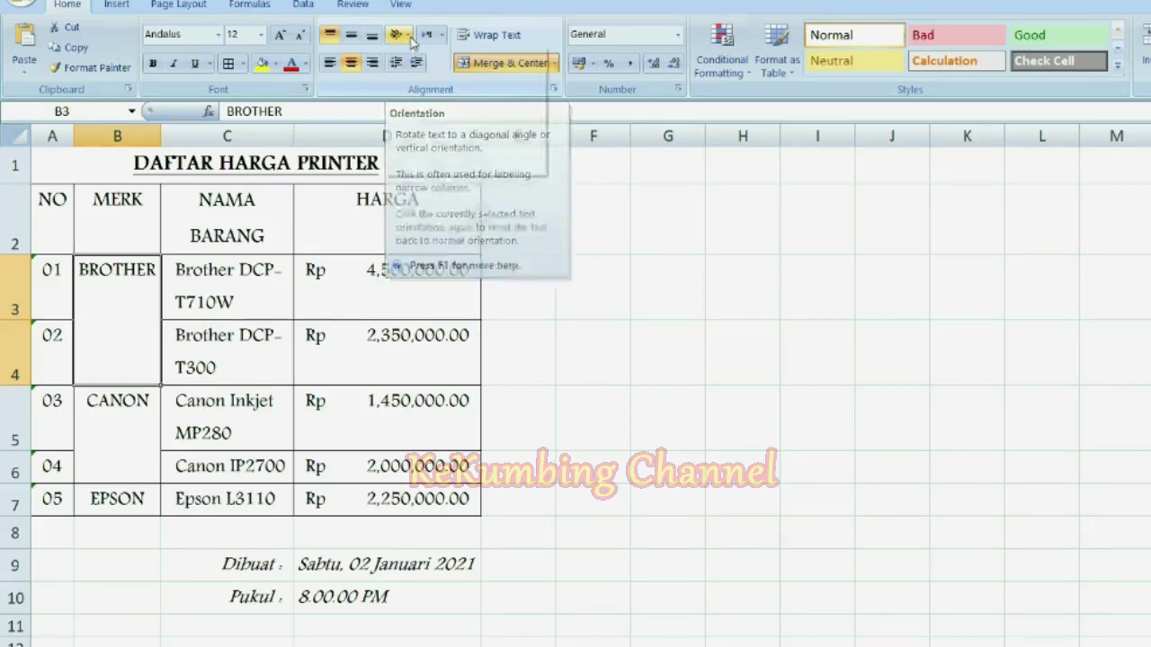
# Try angled and vertical orientations on BROTHER, and make rows 3 and 4 taller
pyautogui.click(411, 42)
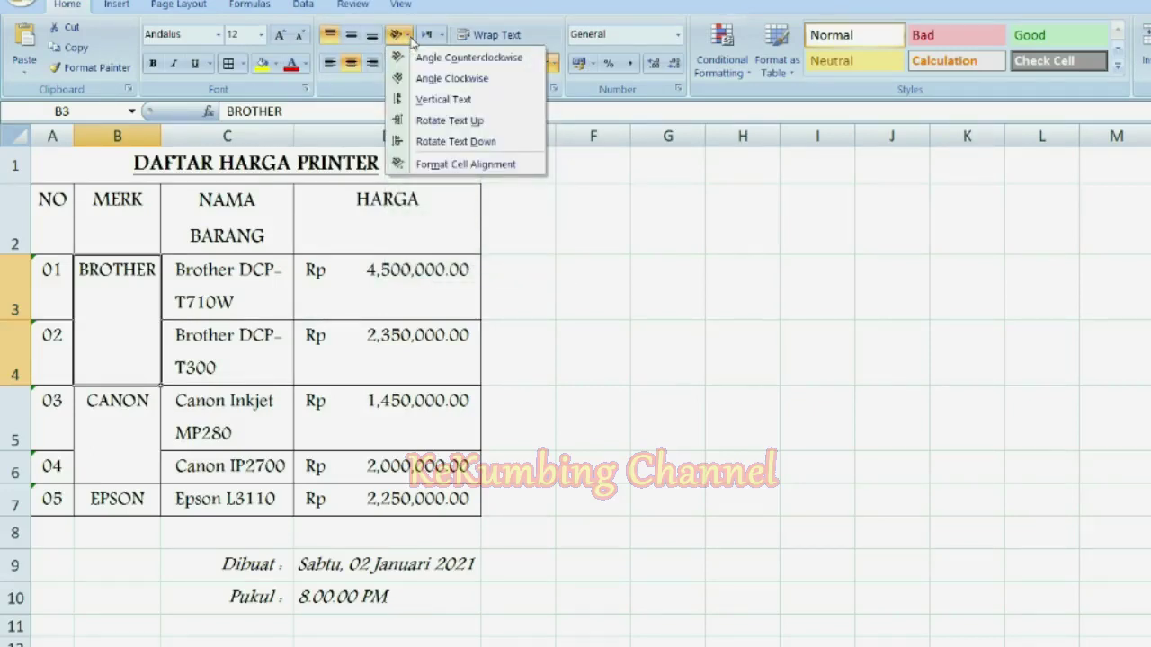
pyautogui.click(445, 57)
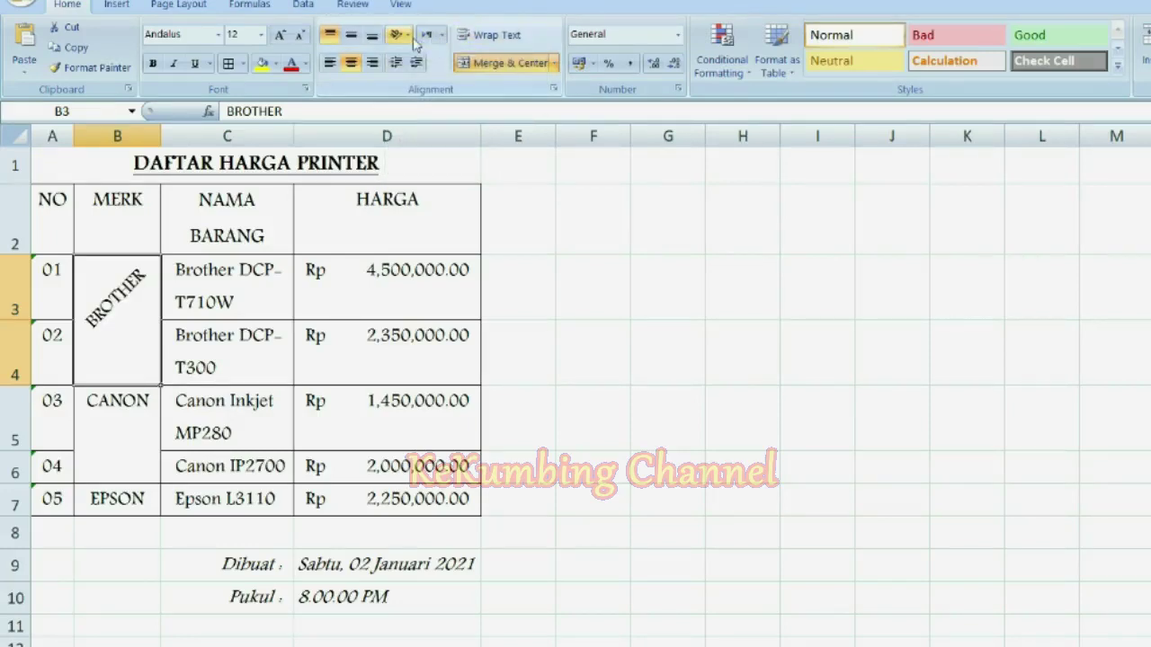
pyautogui.click(413, 41)
pyautogui.click(444, 99)
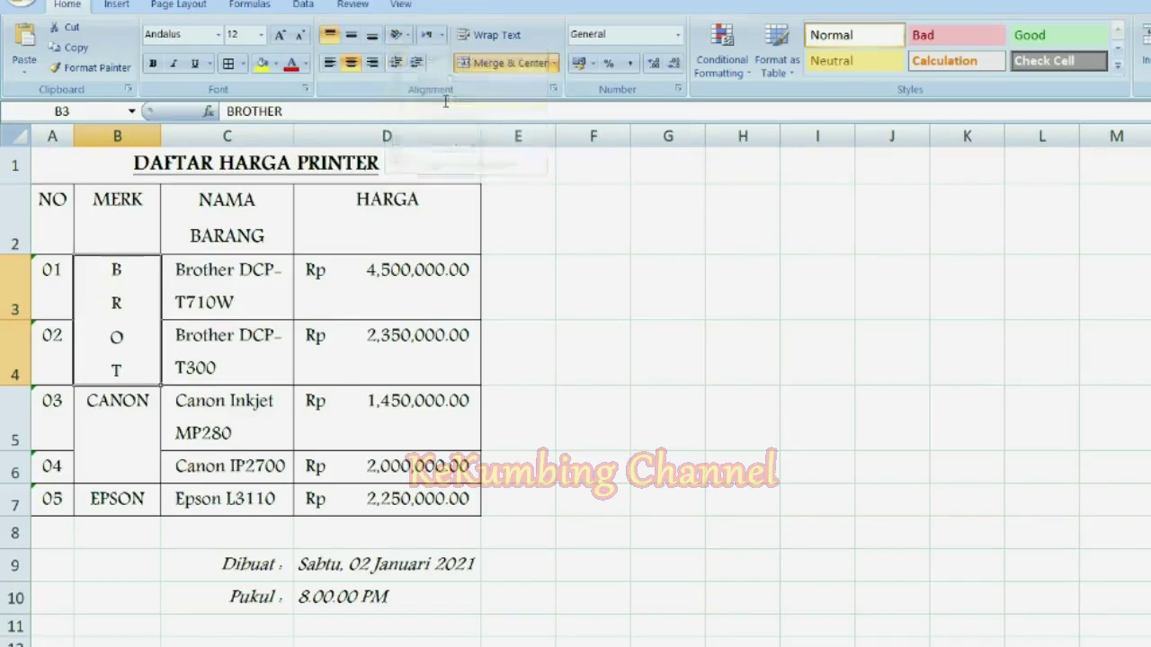
pyautogui.moveTo(16, 385); pyautogui.dragTo(16, 421)
pyautogui.moveTo(16, 321); pyautogui.dragTo(16, 355)
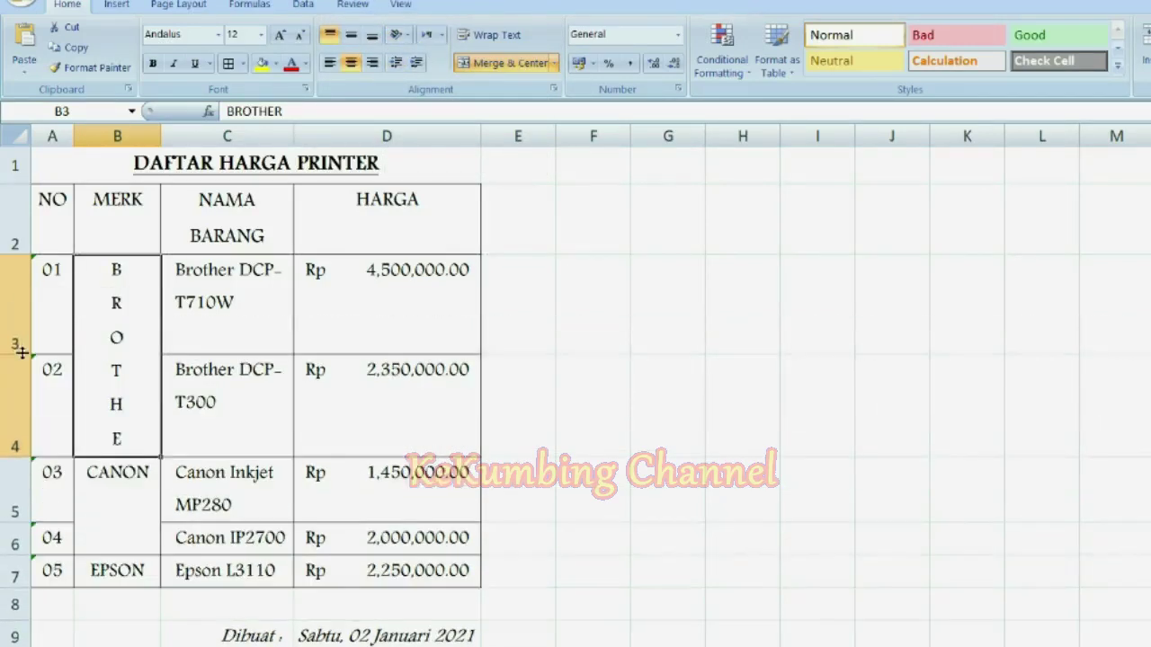
pyautogui.moveTo(16, 297); pyautogui.dragTo(16, 375)
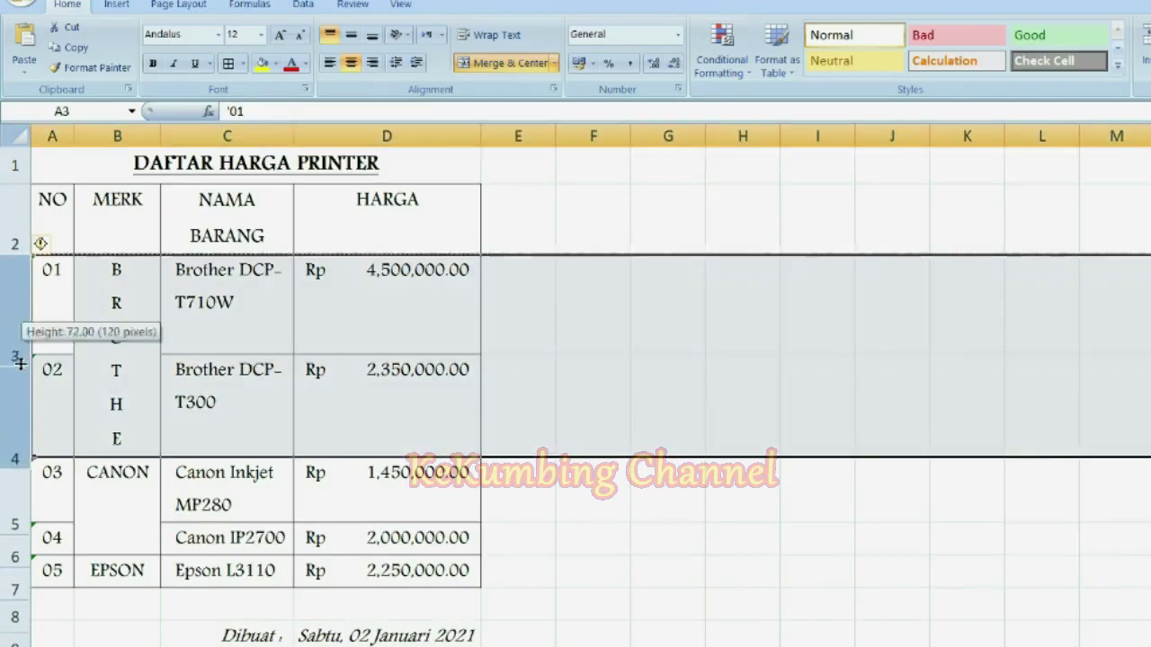
pyautogui.click(403, 347)
# Rotate the merged CANON and BROTHER labels to read upward
pyautogui.click(133, 508)
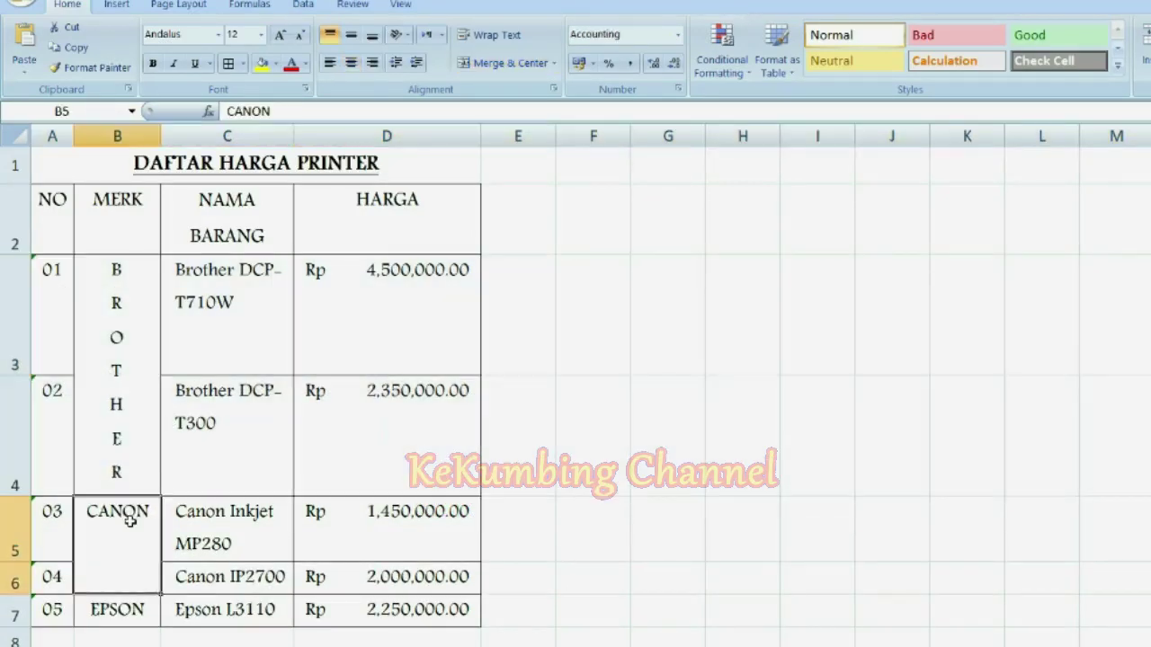
pyautogui.click(407, 36)
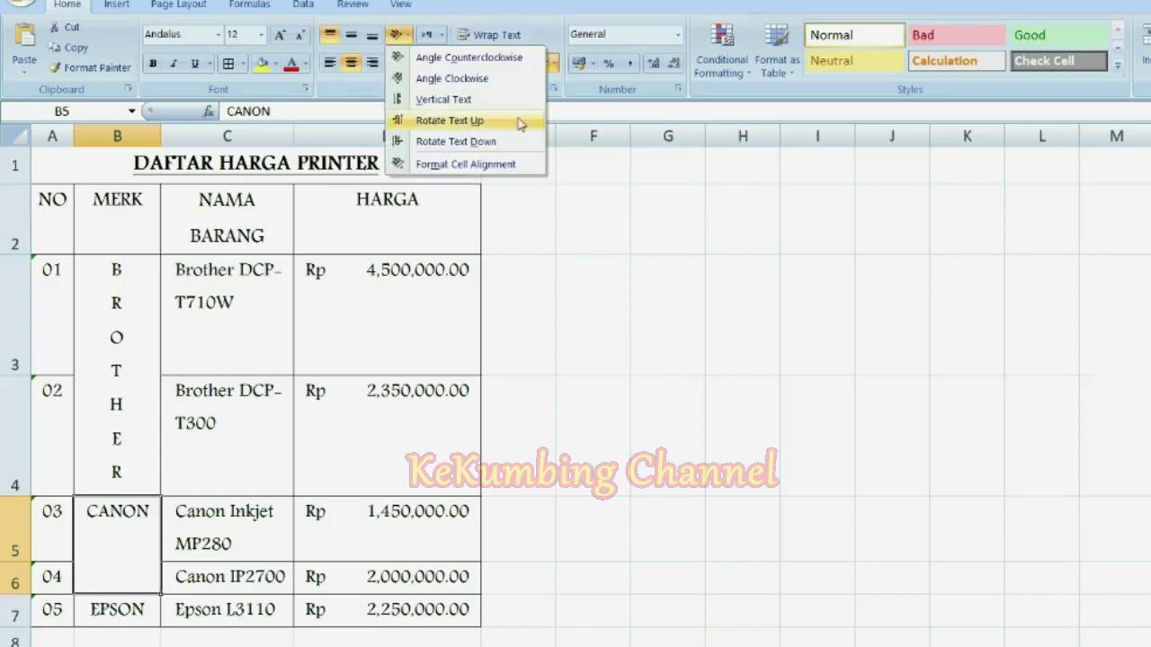
pyautogui.click(499, 141)
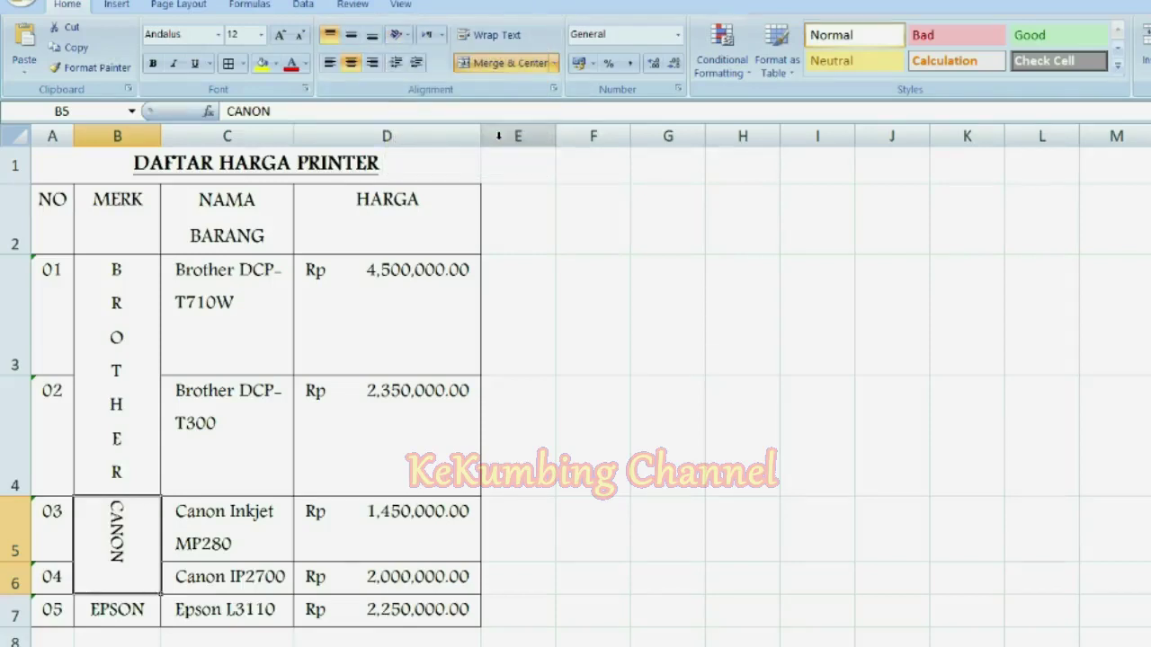
pyautogui.click(399, 35)
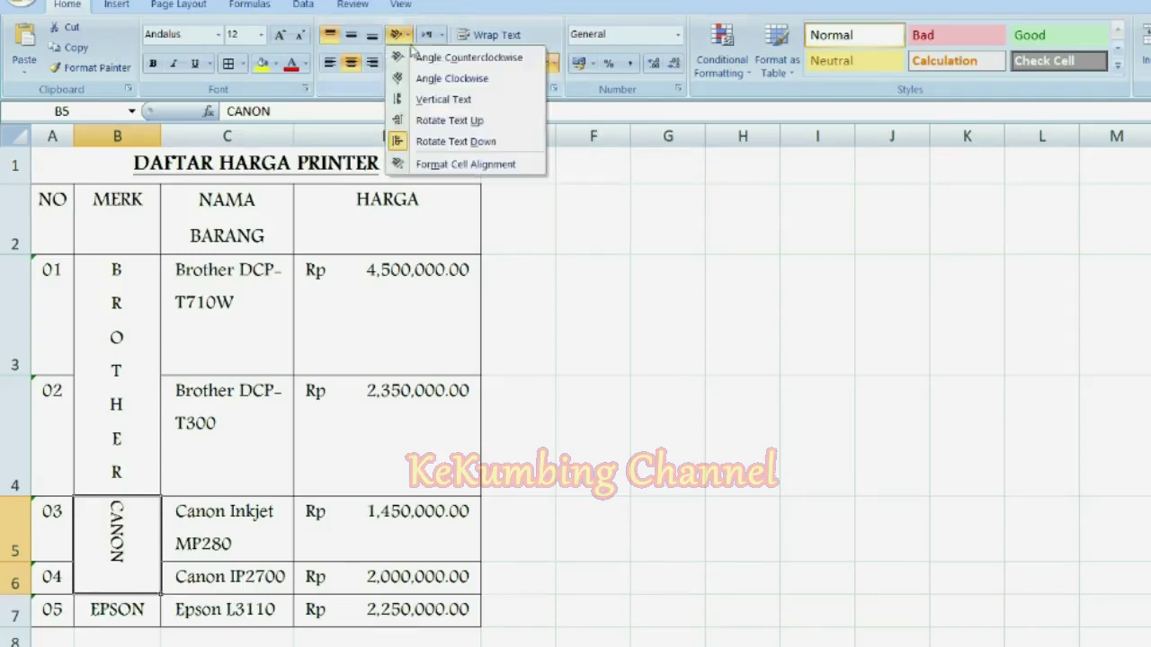
pyautogui.click(442, 121)
pyautogui.click(132, 288)
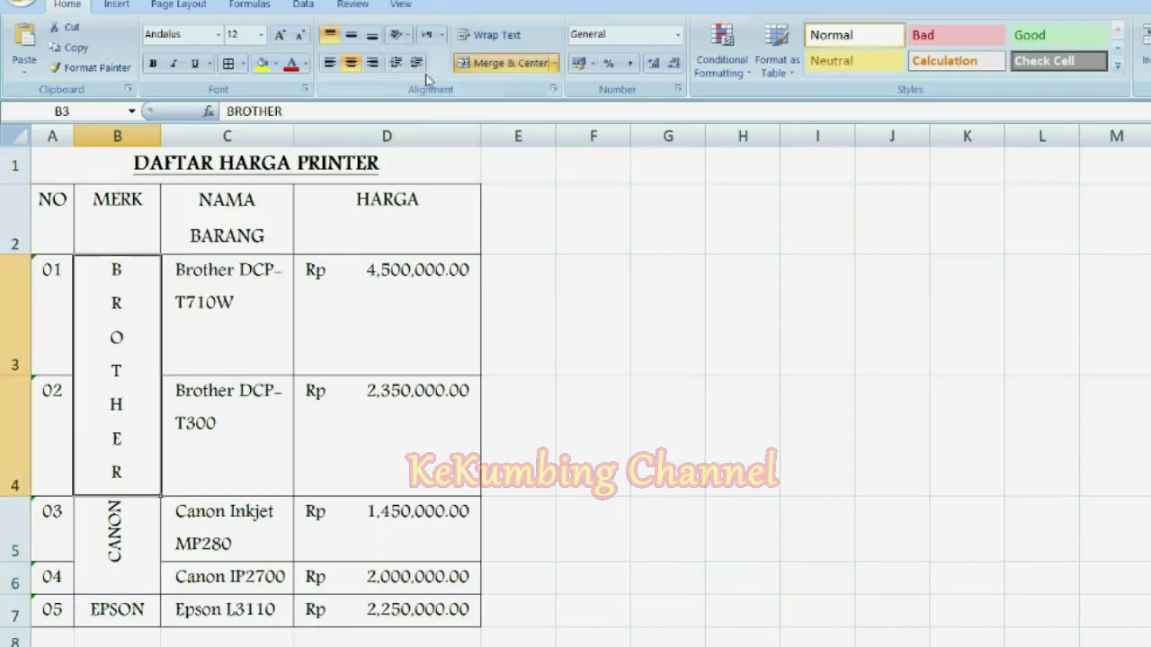
pyautogui.click(397, 34)
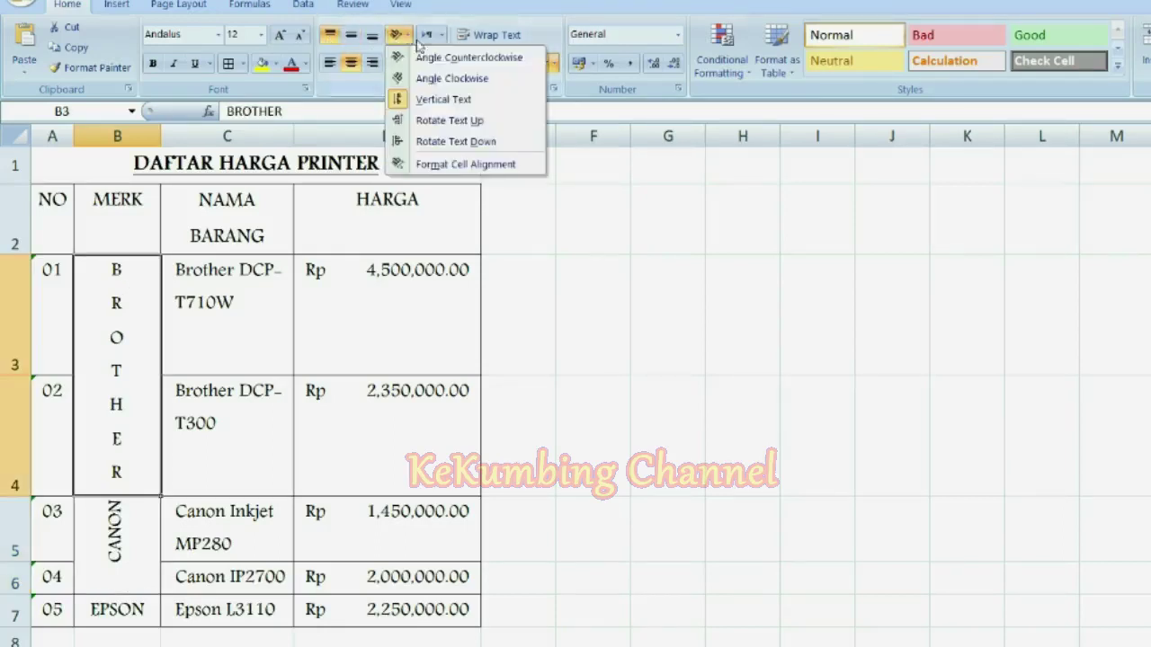
pyautogui.click(455, 123)
# Shrink rows 3–4 back down and slant the EPSON label counterclockwise
pyautogui.click(15, 307)
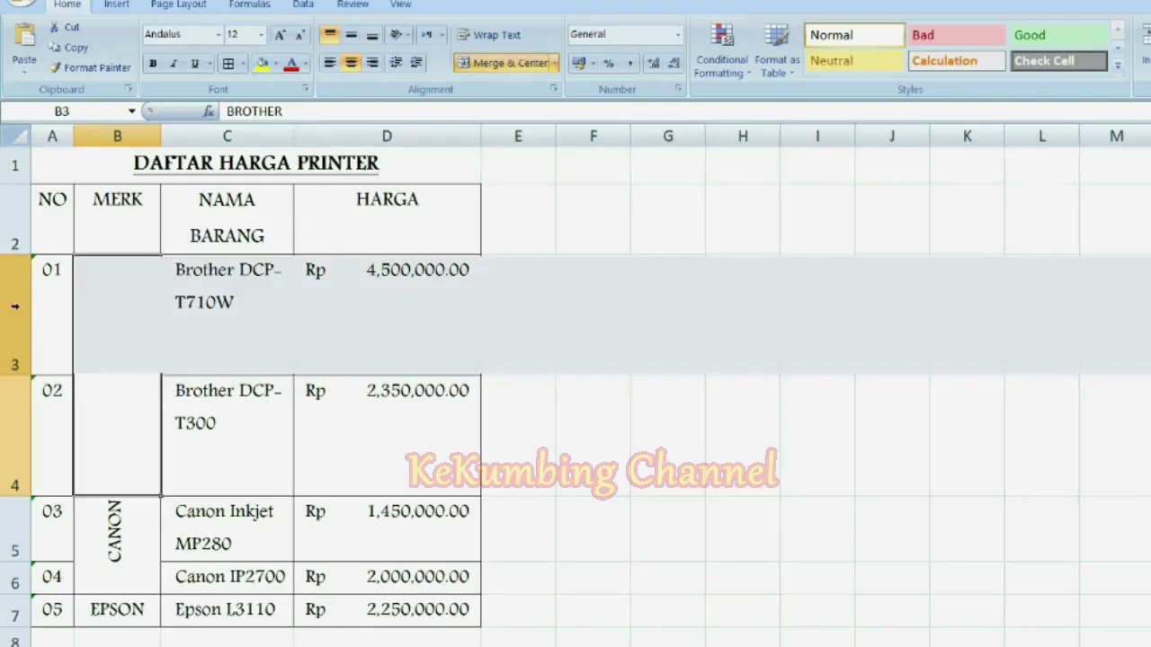
pyautogui.moveTo(15, 306); pyautogui.dragTo(14, 432)
pyautogui.moveTo(14, 496); pyautogui.dragTo(16, 385)
pyautogui.click(548, 442)
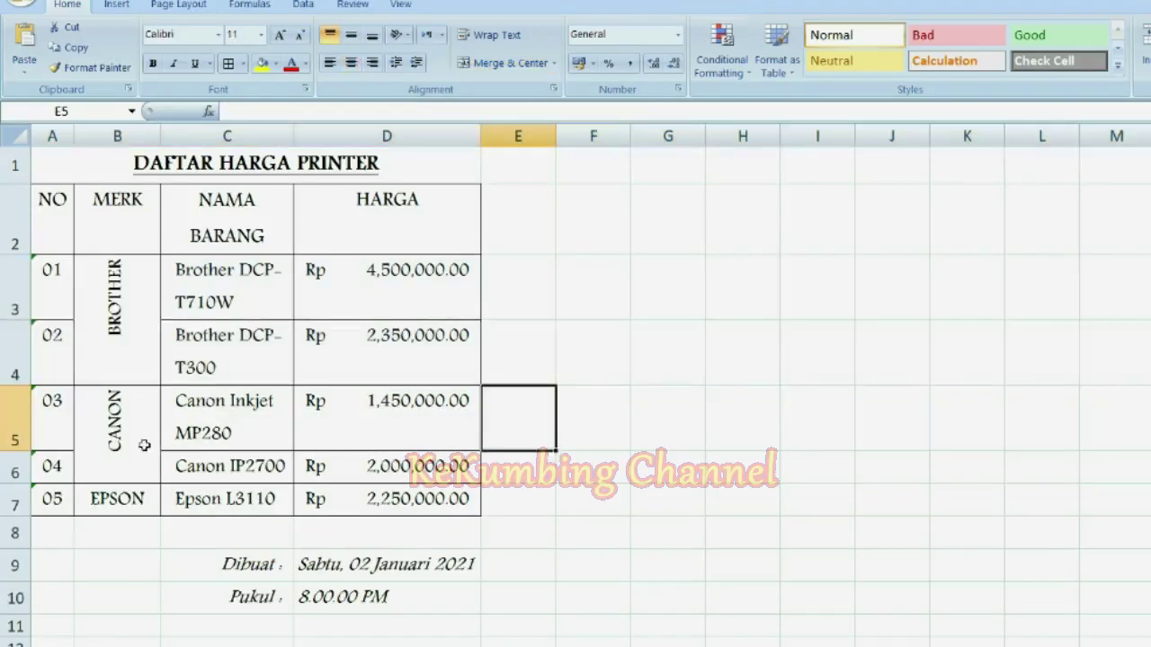
pyautogui.click(128, 500)
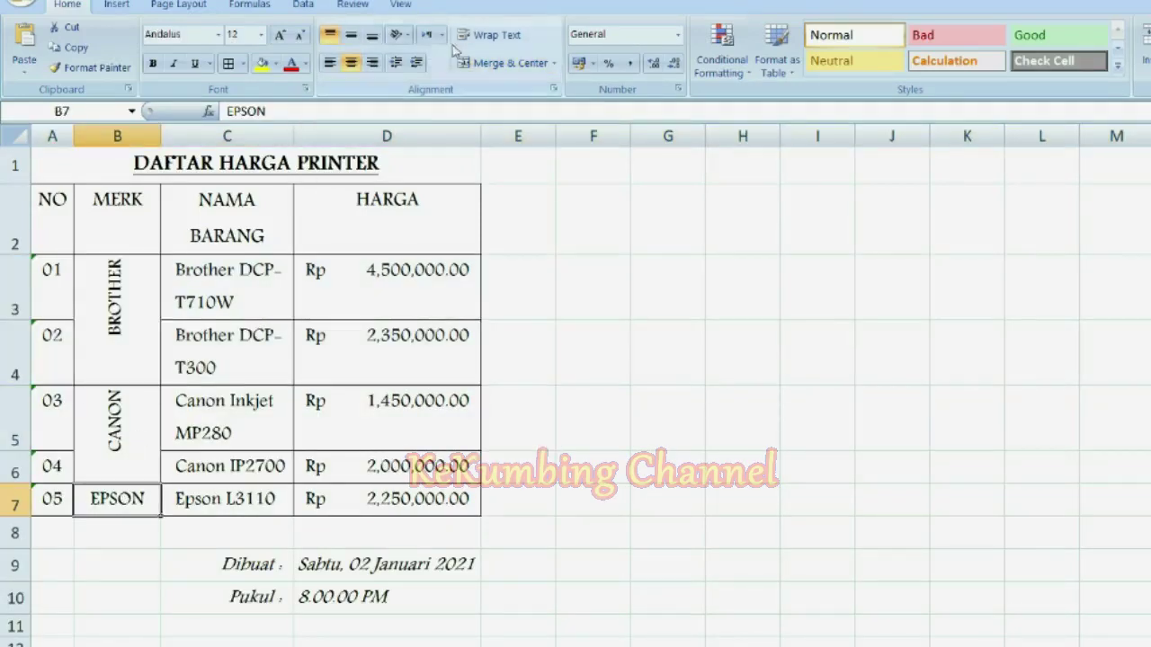
pyautogui.click(409, 36)
pyautogui.click(445, 54)
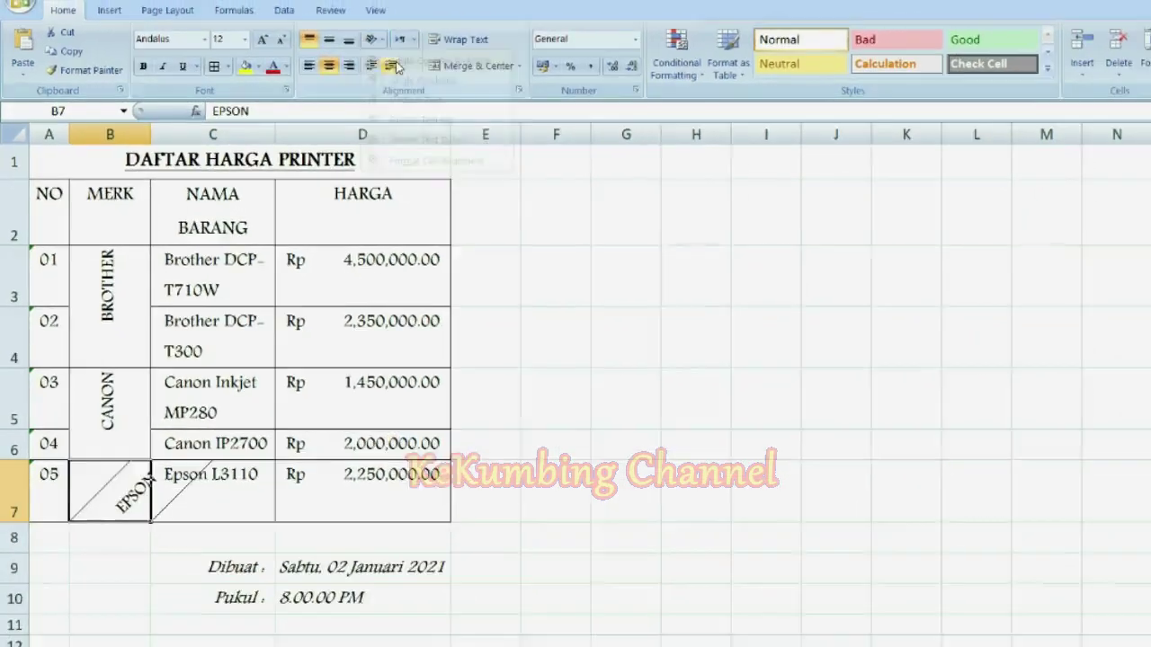
pyautogui.click(517, 277)
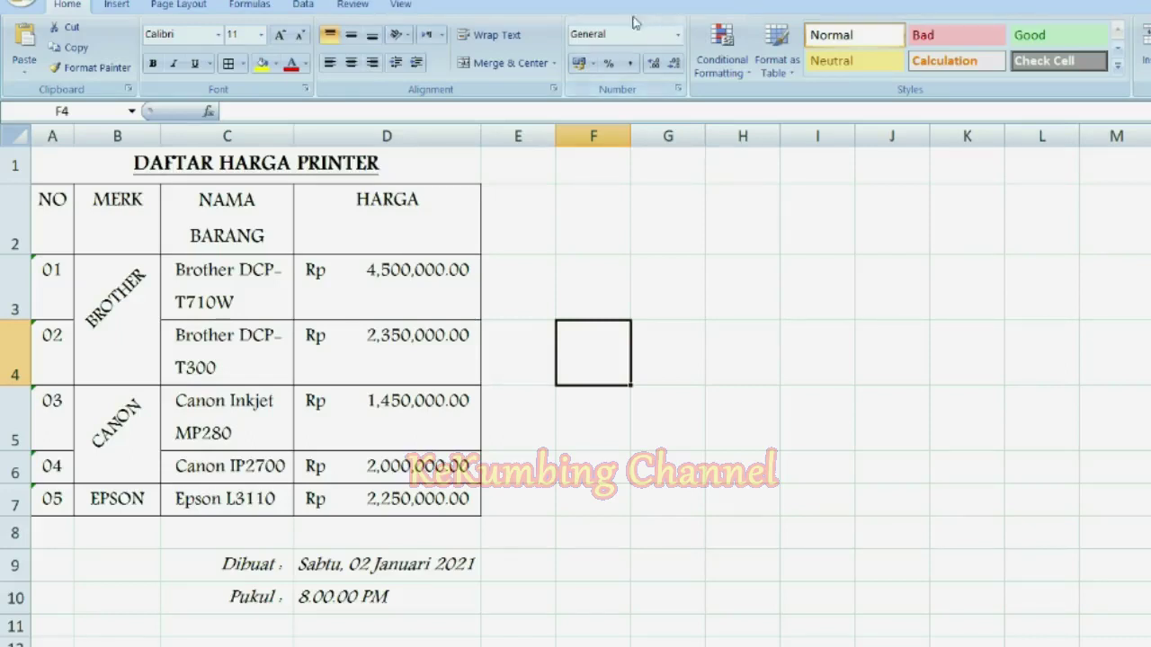
# Give header row A2:D2 a reddish fill with dark red text
pyautogui.moveTo(51, 220); pyautogui.dragTo(386, 230)
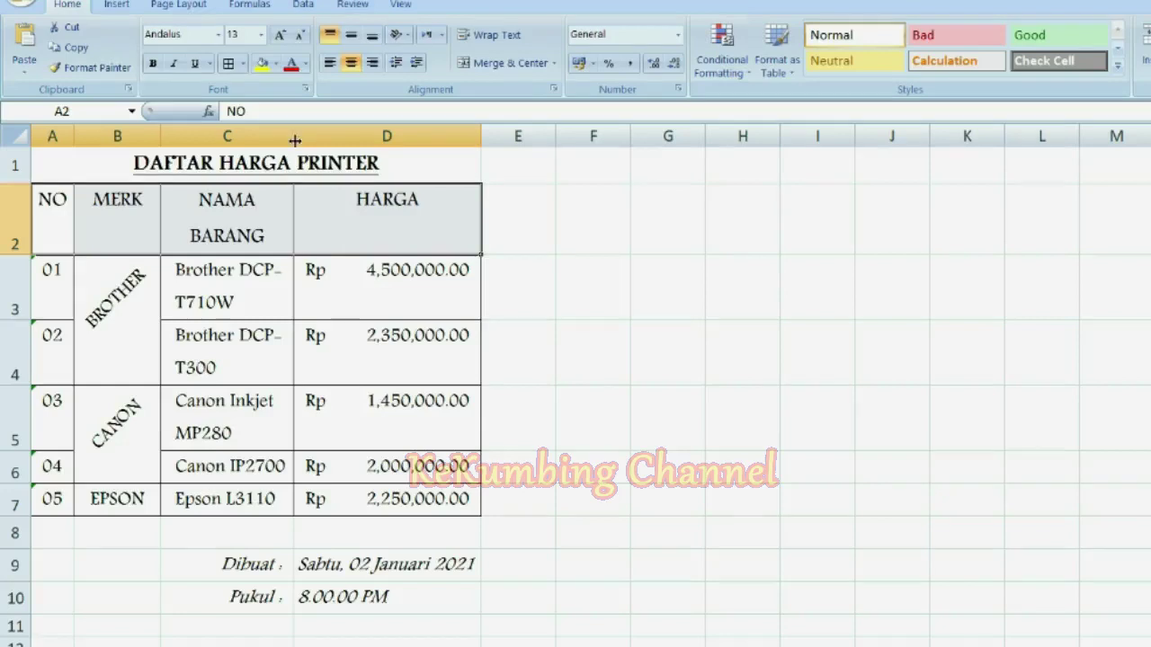
pyautogui.click(275, 65)
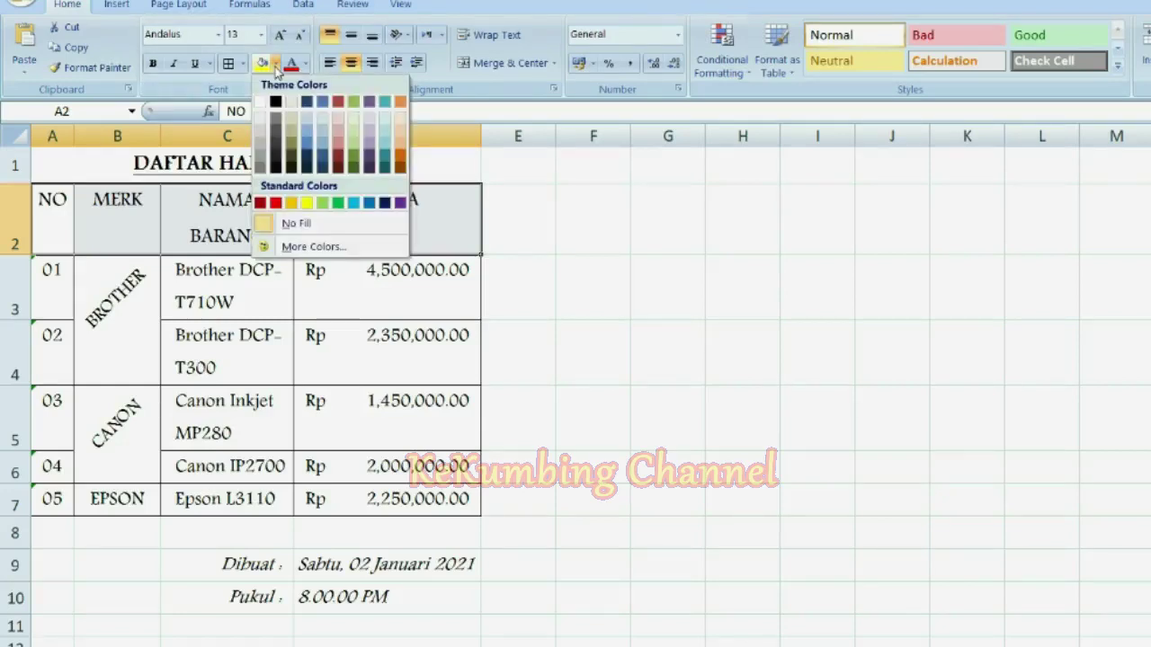
pyautogui.click(338, 135)
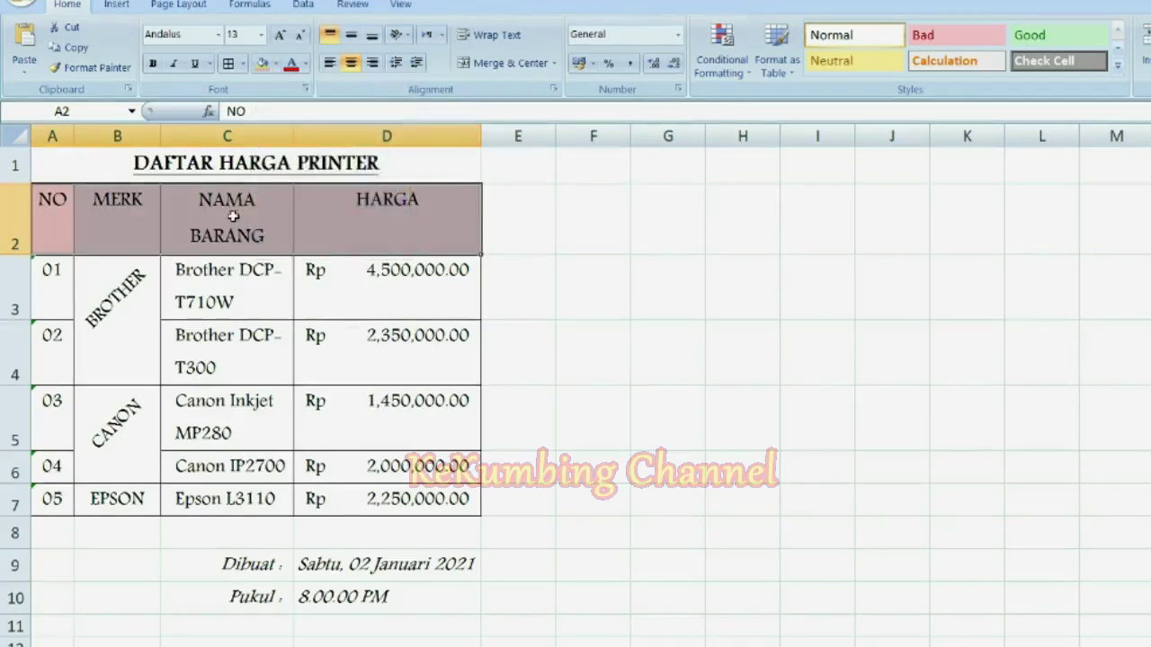
pyautogui.click(306, 65)
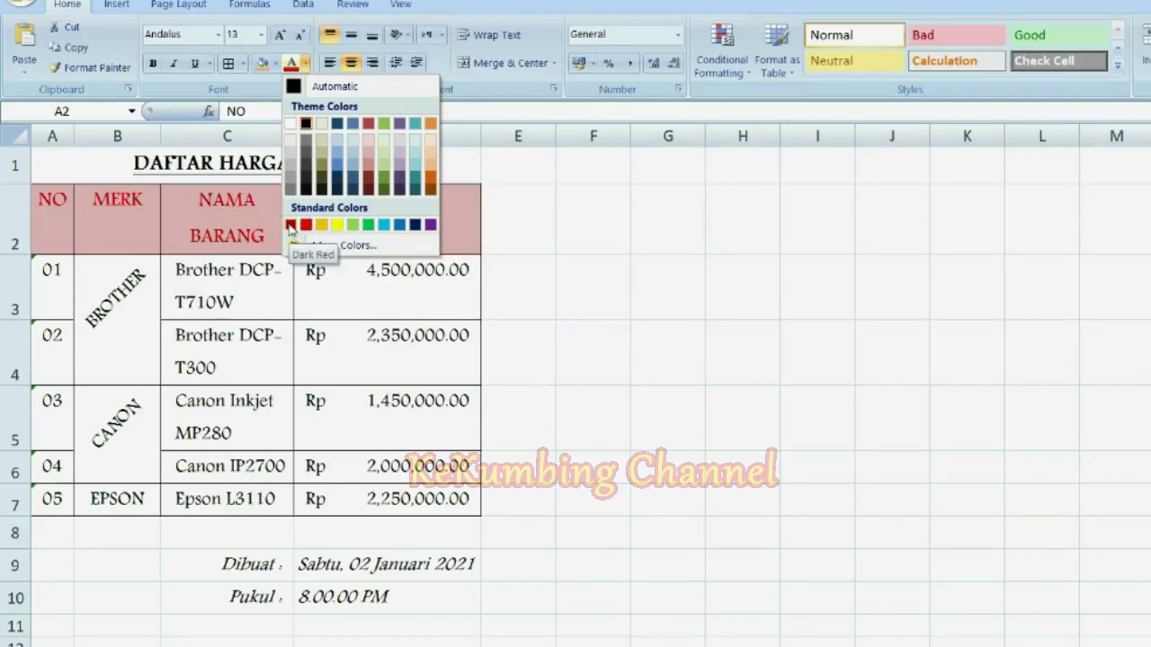
pyautogui.click(290, 226)
pyautogui.click(239, 326)
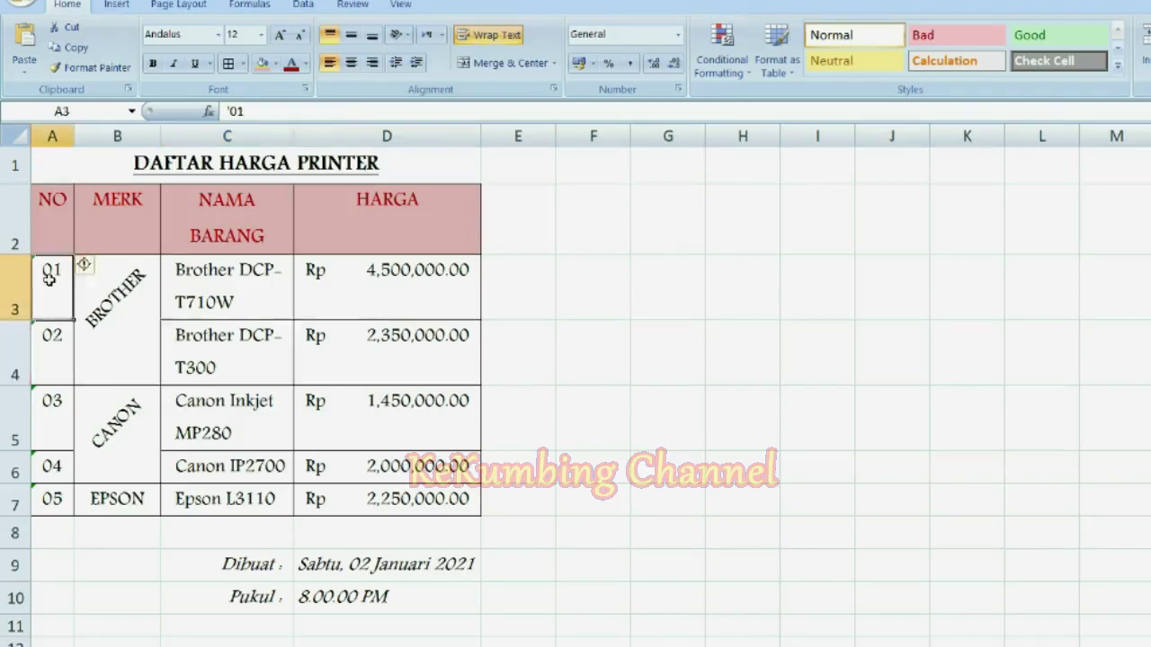
# Fill the BROTHER rows A3:D4 light blue with dark orange text
pyautogui.moveTo(49, 279); pyautogui.dragTo(368, 331)
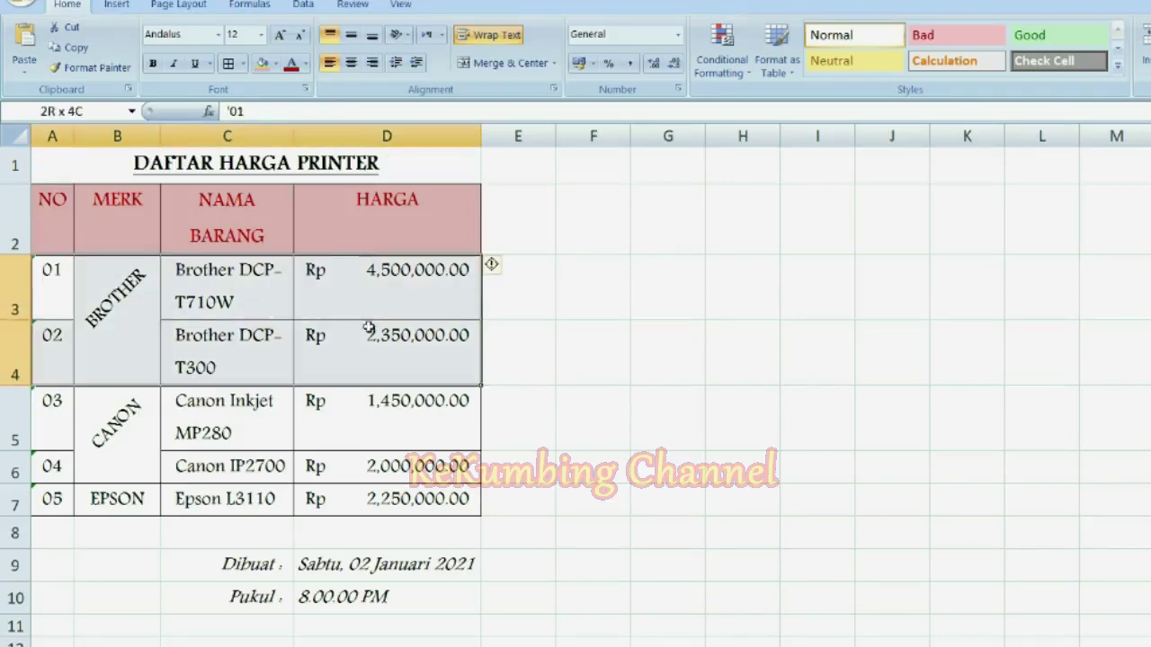
pyautogui.click(275, 64)
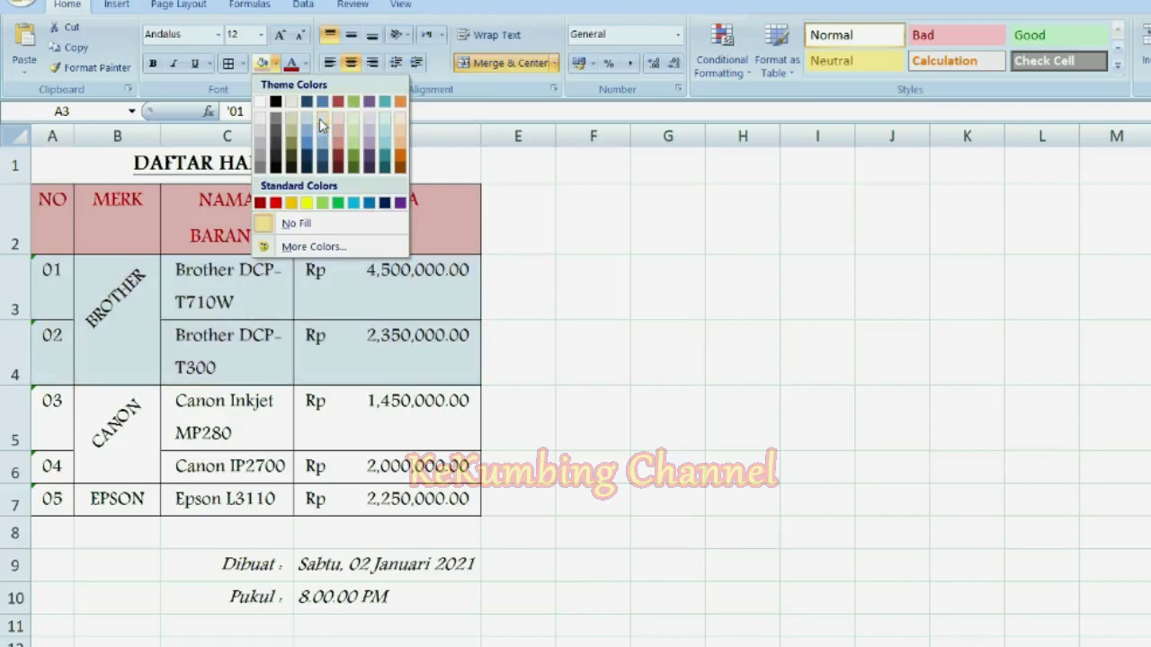
pyautogui.click(322, 125)
pyautogui.click(304, 63)
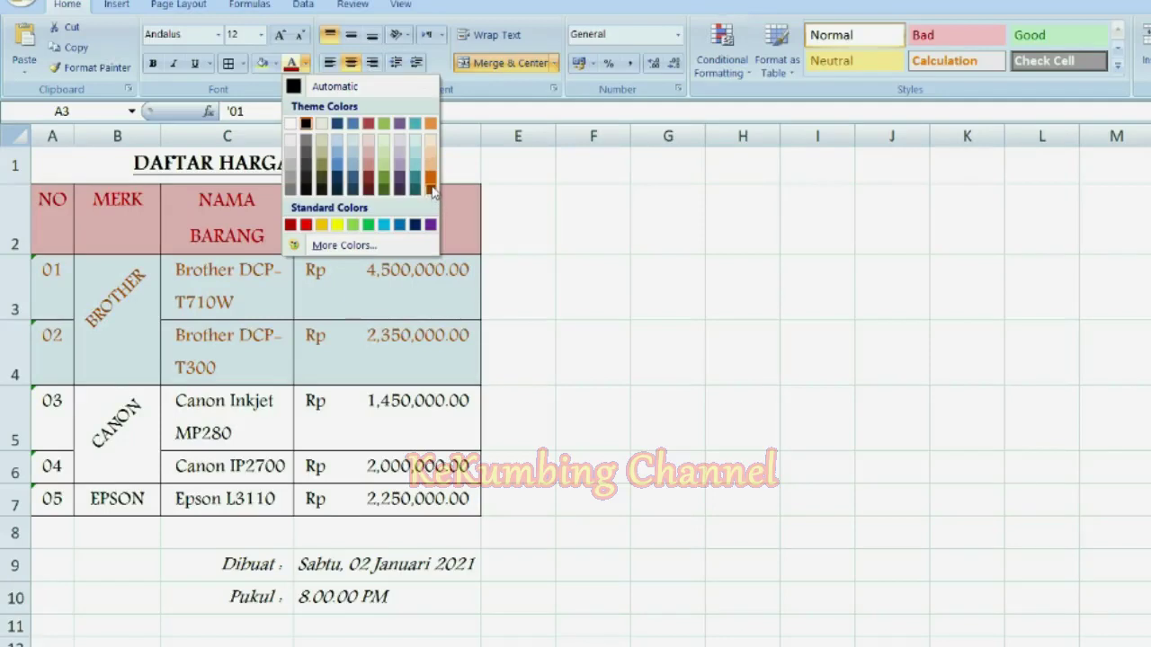
pyautogui.click(431, 196)
# Fill the CANON rows A5:D6 light olive green with dark blue text
pyautogui.moveTo(63, 422); pyautogui.dragTo(356, 410)
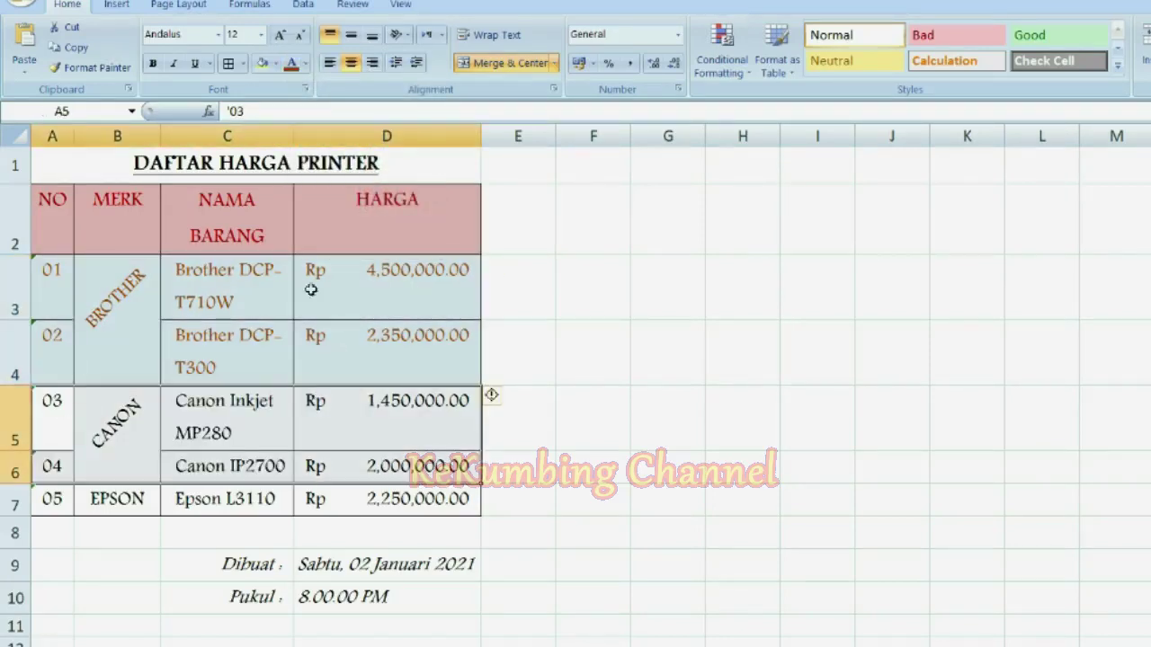
pyautogui.click(274, 63)
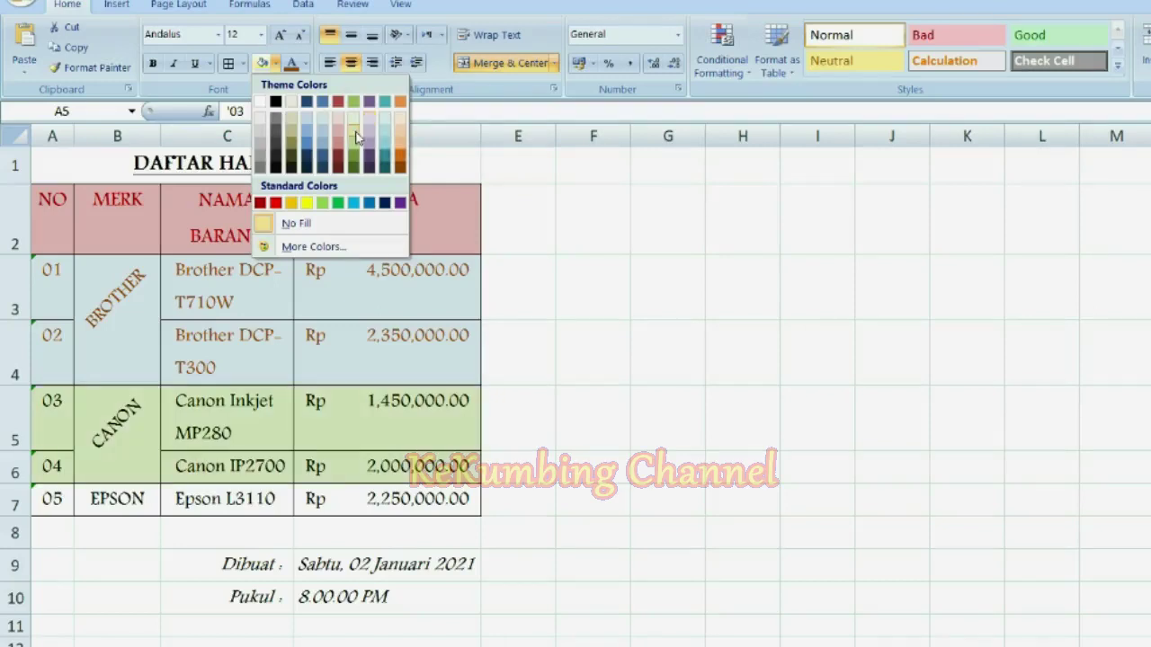
pyautogui.click(354, 132)
pyautogui.click(305, 65)
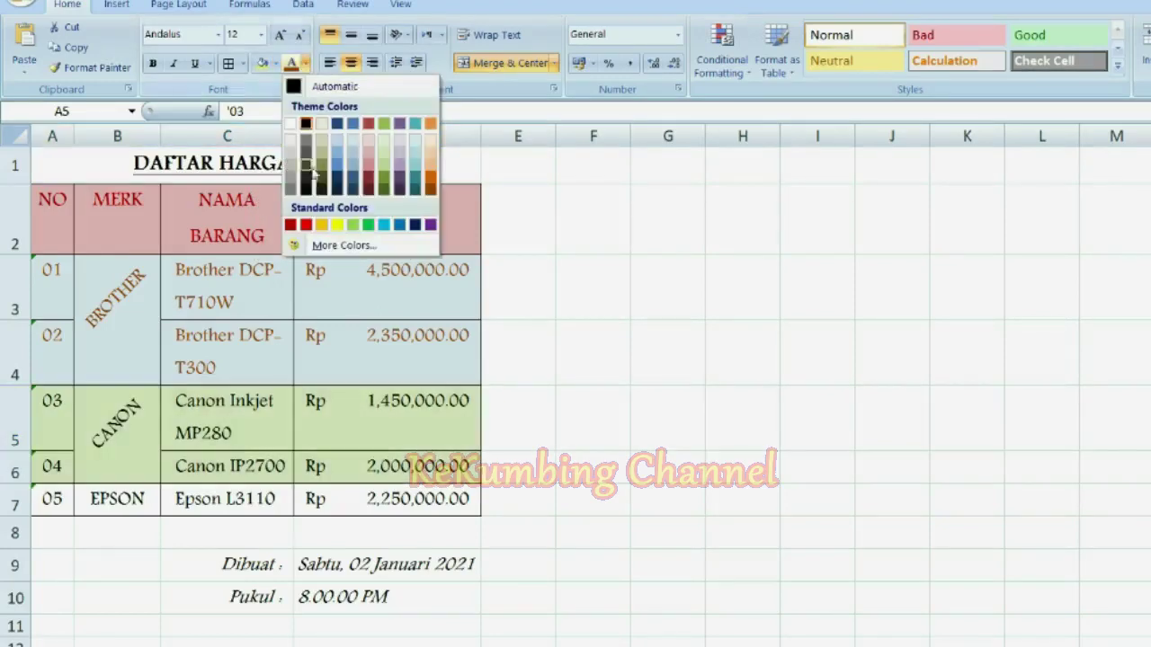
pyautogui.click(415, 225)
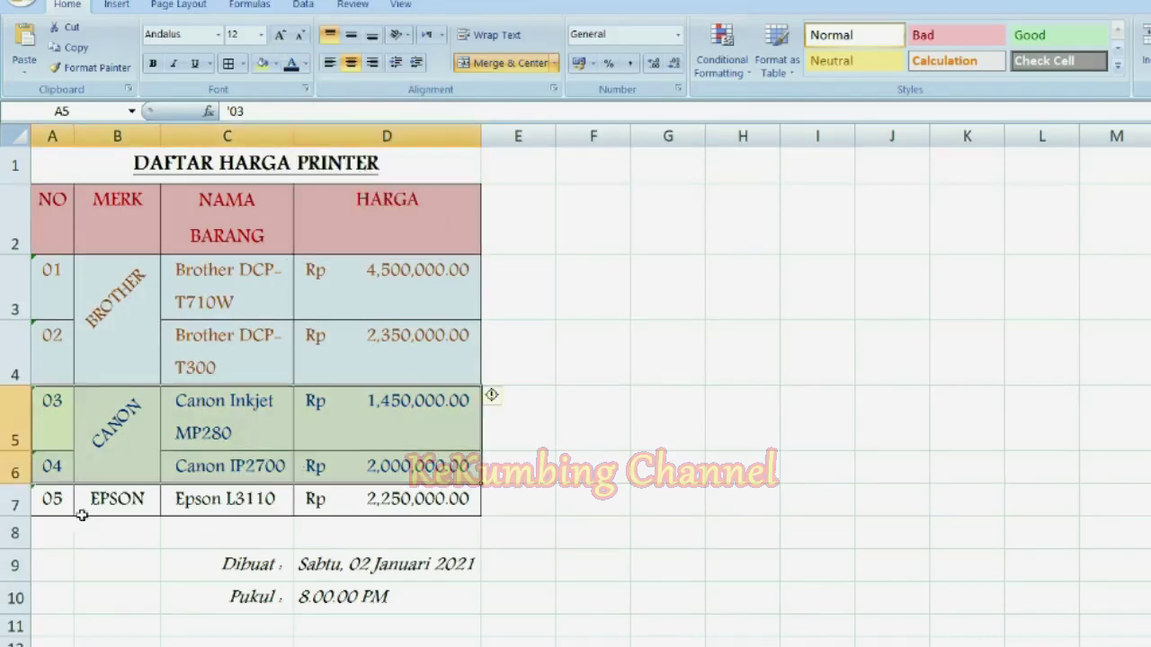
# Fill the EPSON row A7:D7 grey-blue with a darker text colour
pyautogui.moveTo(63, 500); pyautogui.dragTo(350, 497)
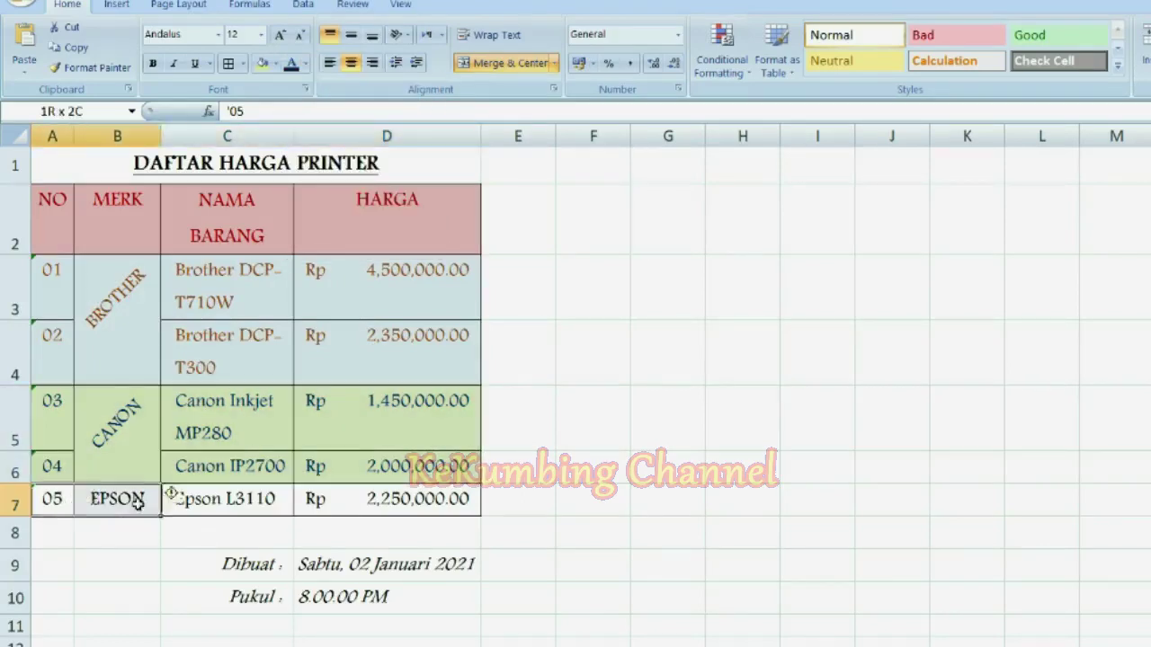
pyautogui.click(274, 64)
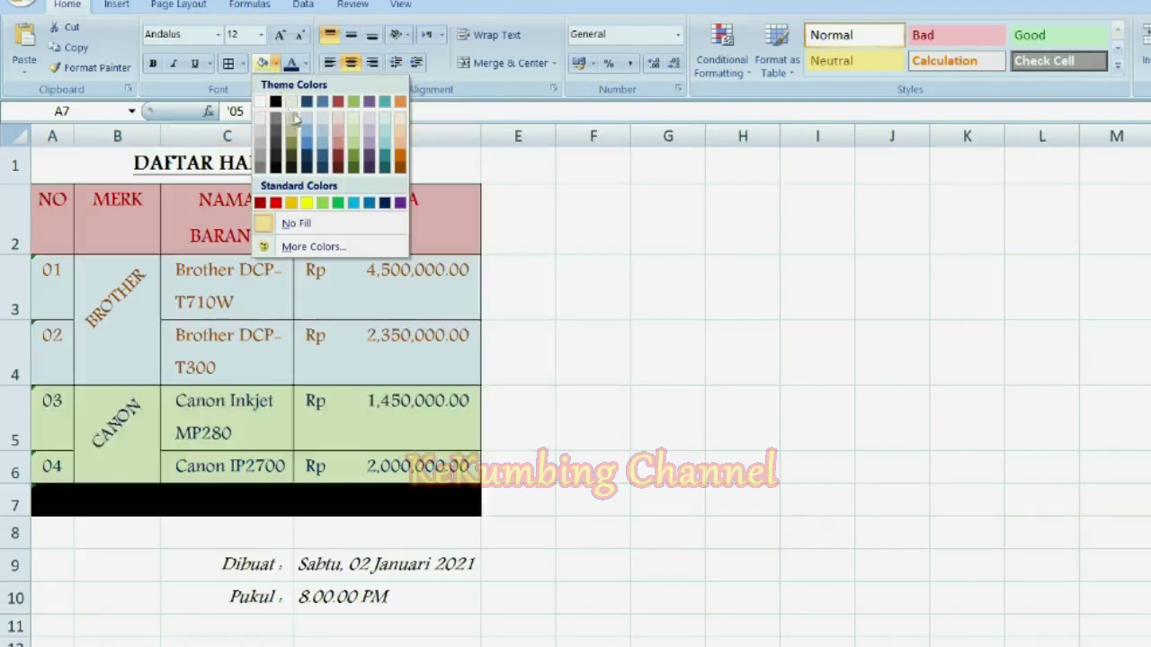
pyautogui.click(318, 130)
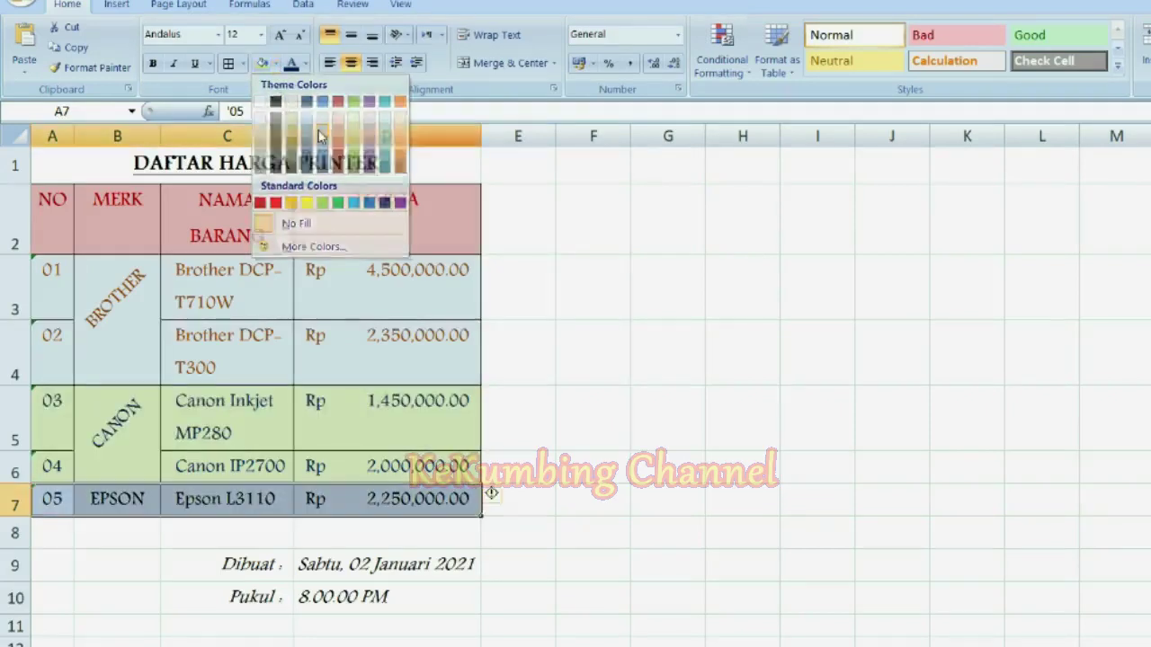
pyautogui.click(306, 64)
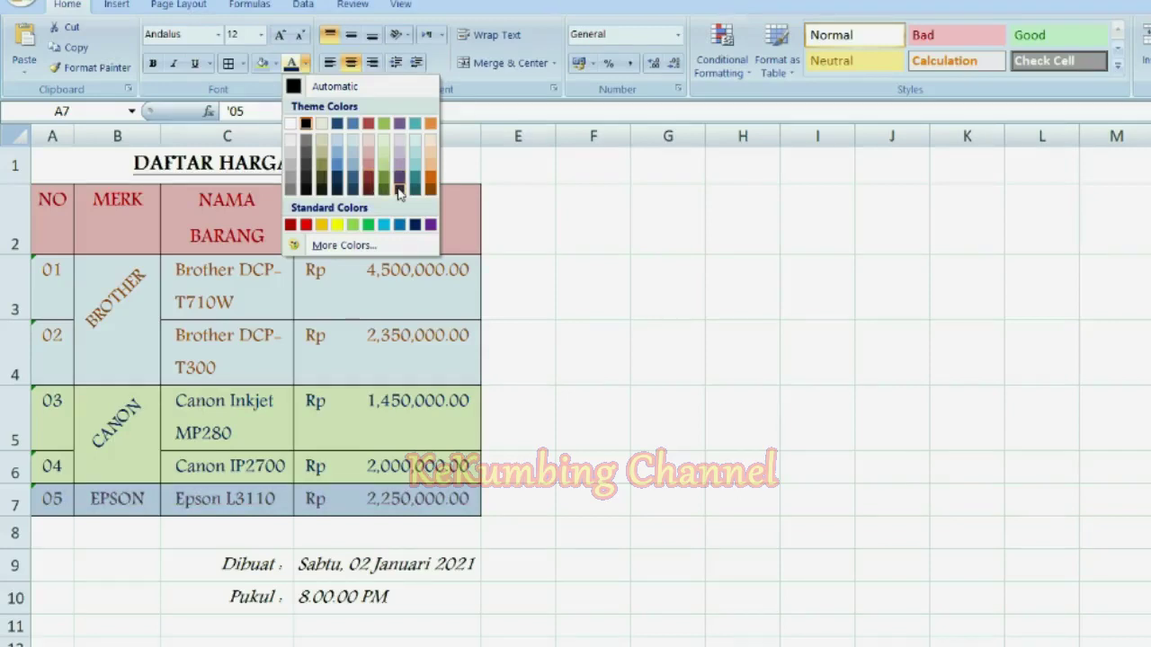
pyautogui.click(368, 178)
# Set the border drawing pen to a red line colour and a double line style
pyautogui.click(153, 555)
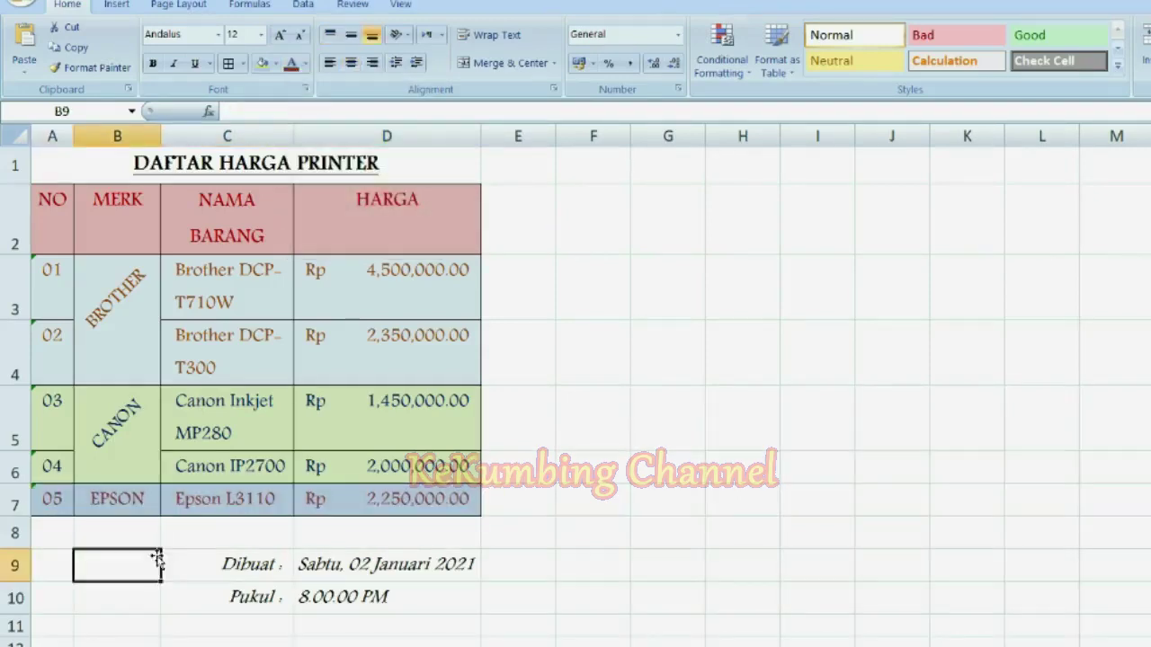
pyautogui.press('Down')
pyautogui.press('Down')
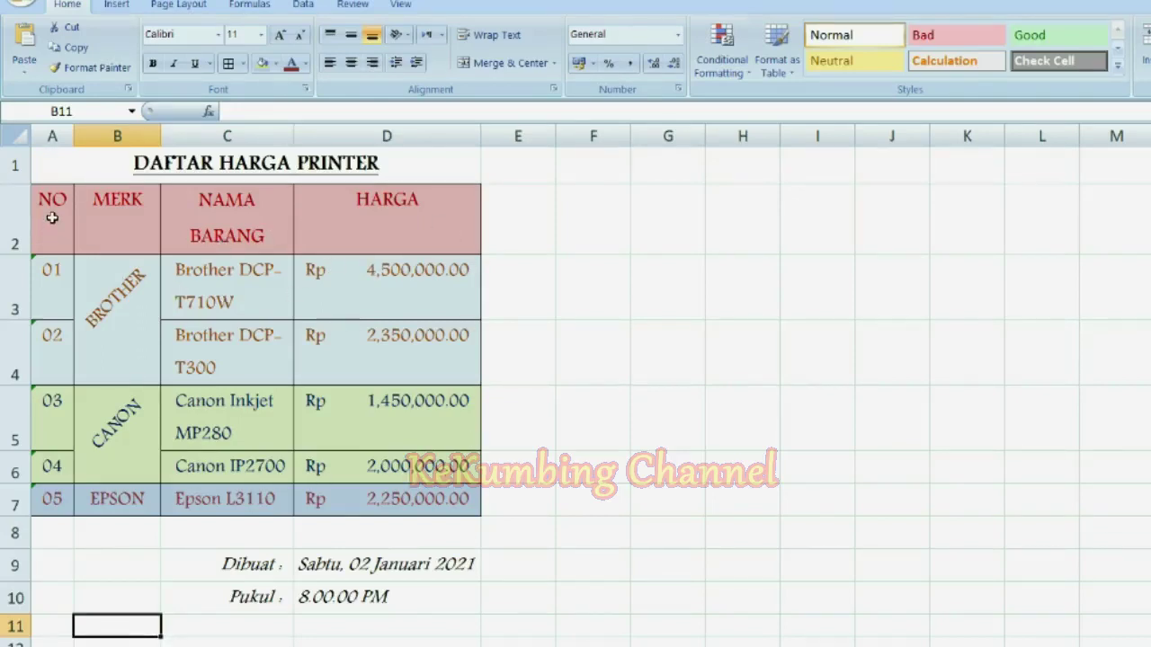
pyautogui.moveTo(52, 217); pyautogui.dragTo(415, 489)
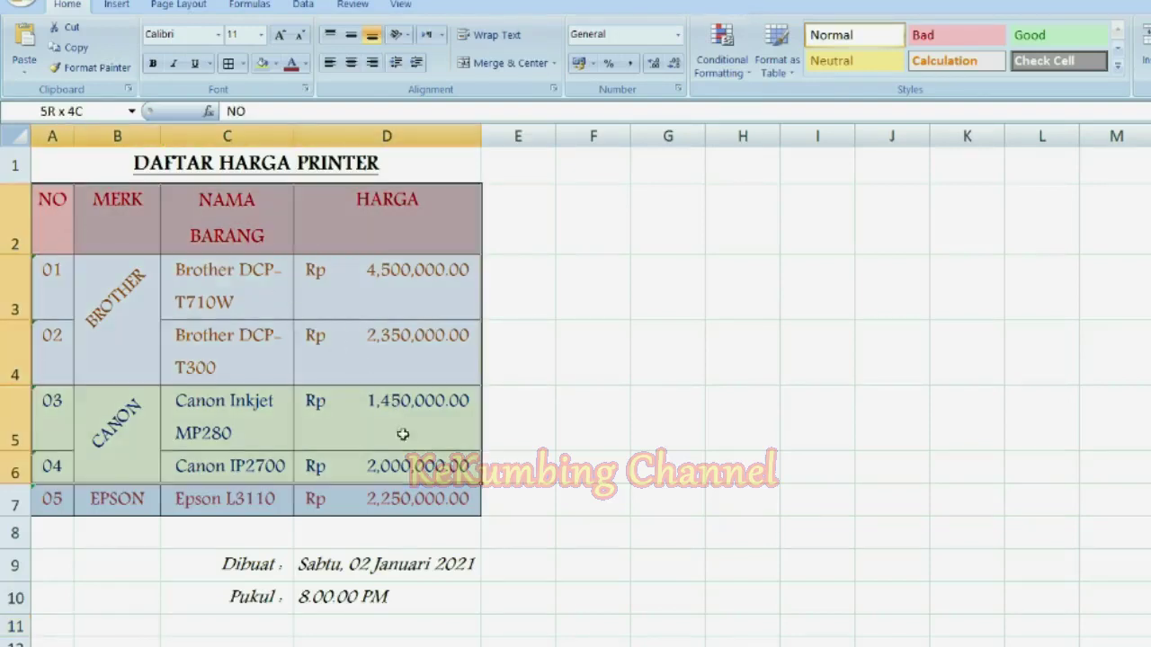
pyautogui.click(243, 65)
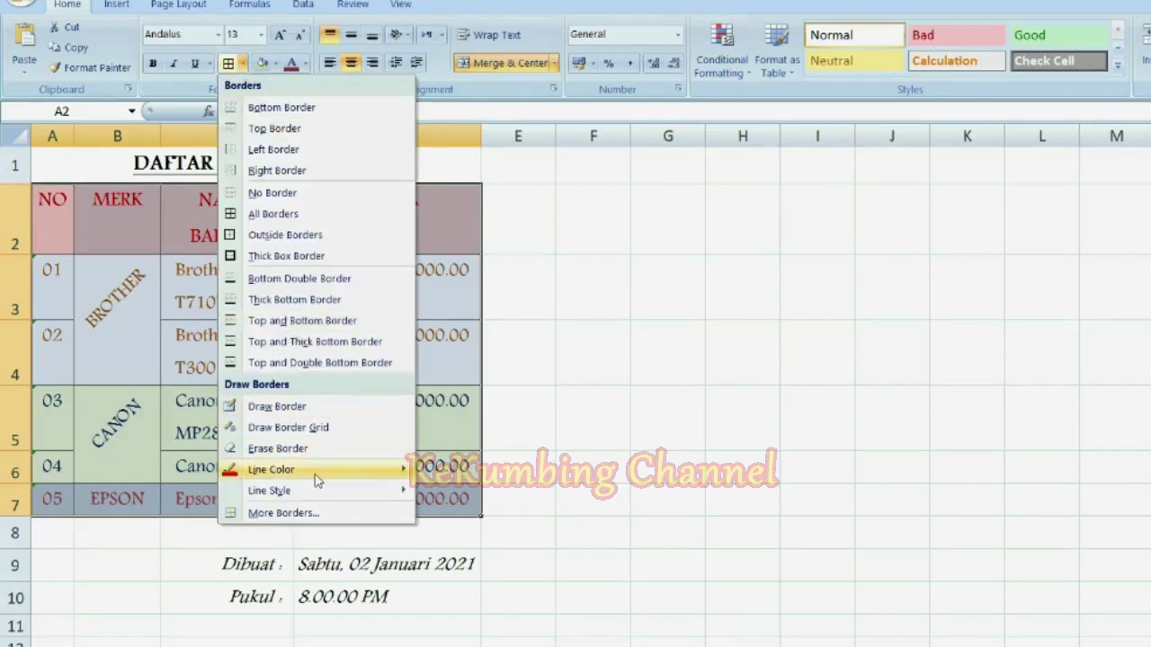
pyautogui.moveTo(271, 469)
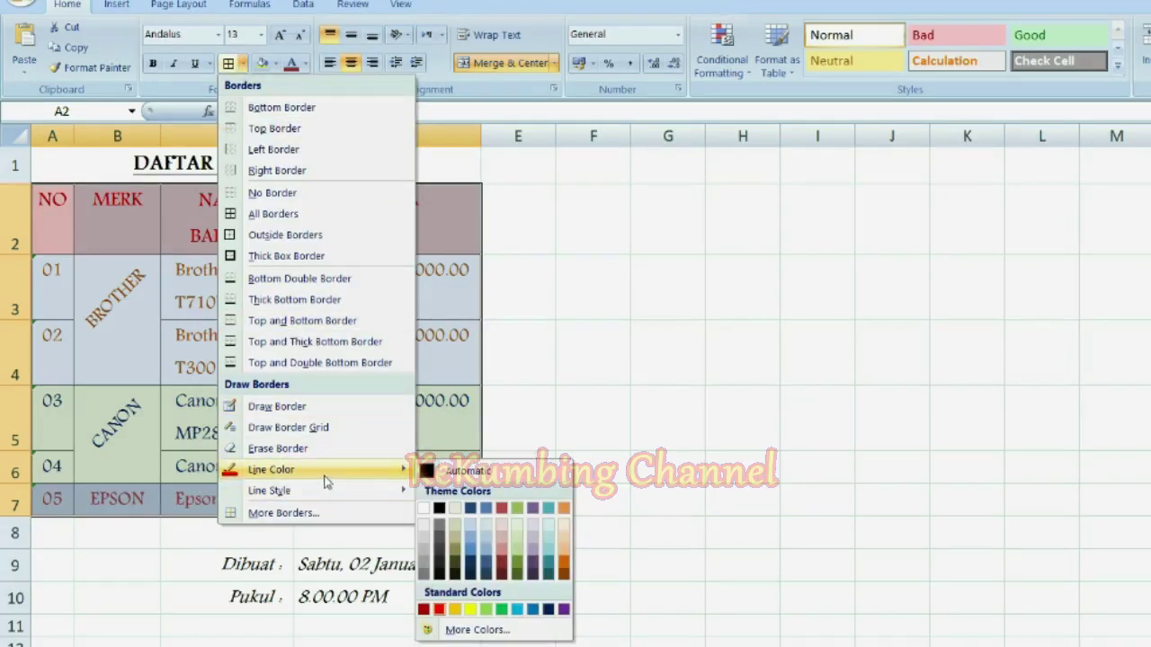
pyautogui.click(439, 610)
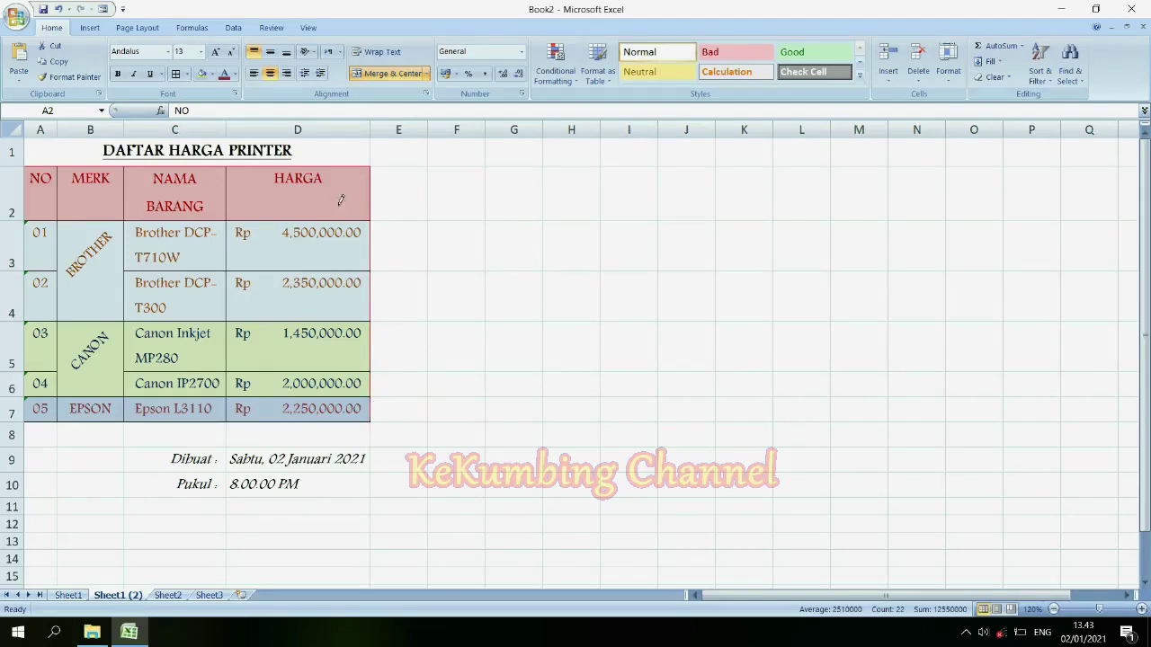
pyautogui.press('Escape')
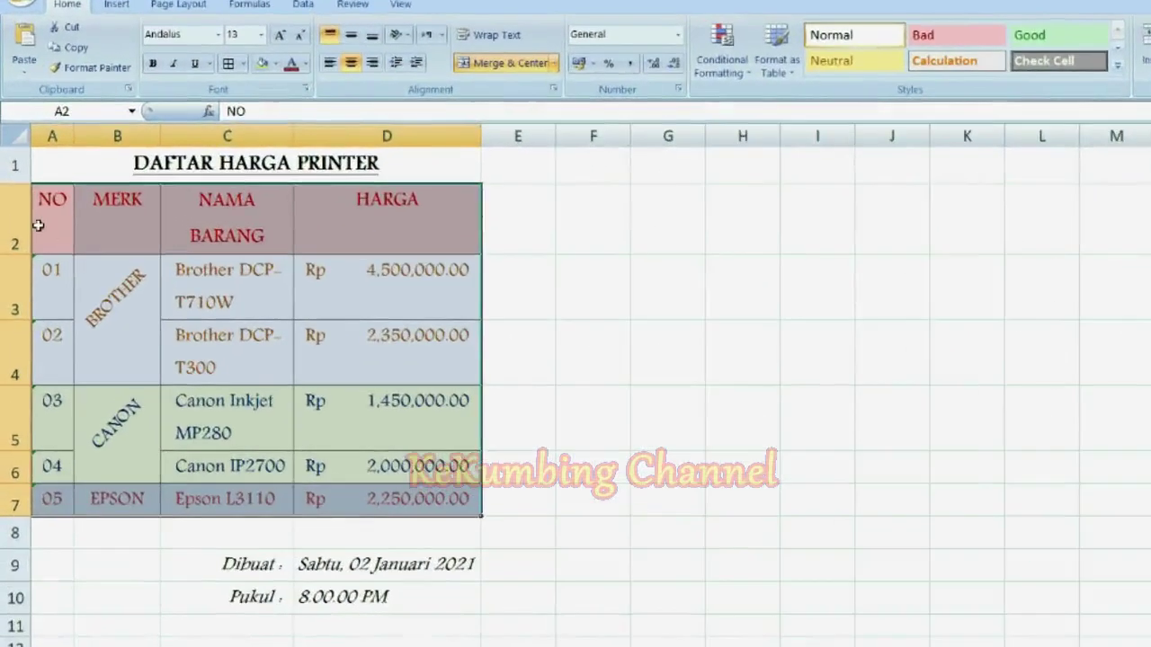
pyautogui.moveTo(30, 197)
pyautogui.mouseDown()
pyautogui.moveTo(67, 198)
pyautogui.moveTo(426, 497)
pyautogui.mouseUp()
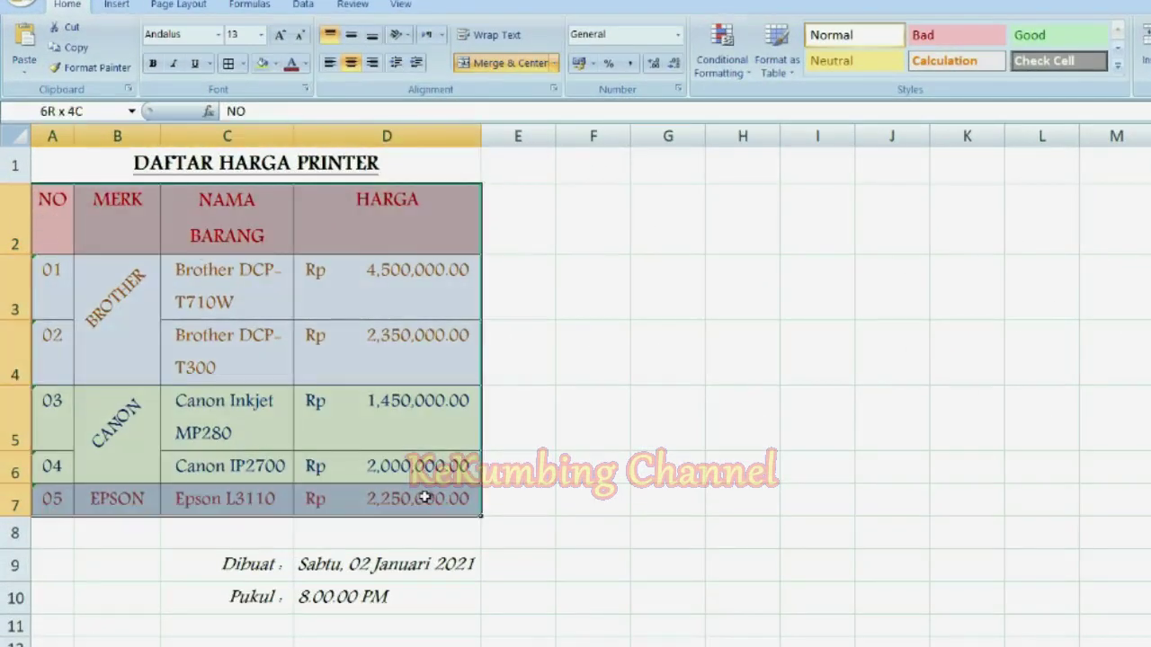
pyautogui.click(242, 63)
pyautogui.moveTo(270, 491)
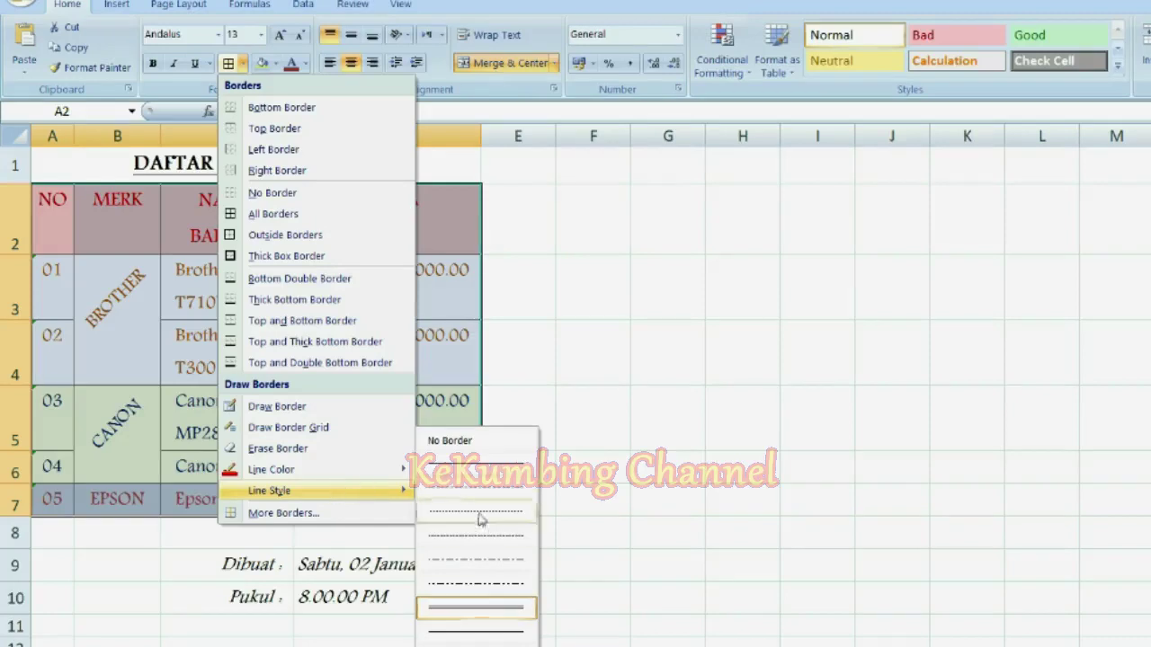
pyautogui.click(493, 615)
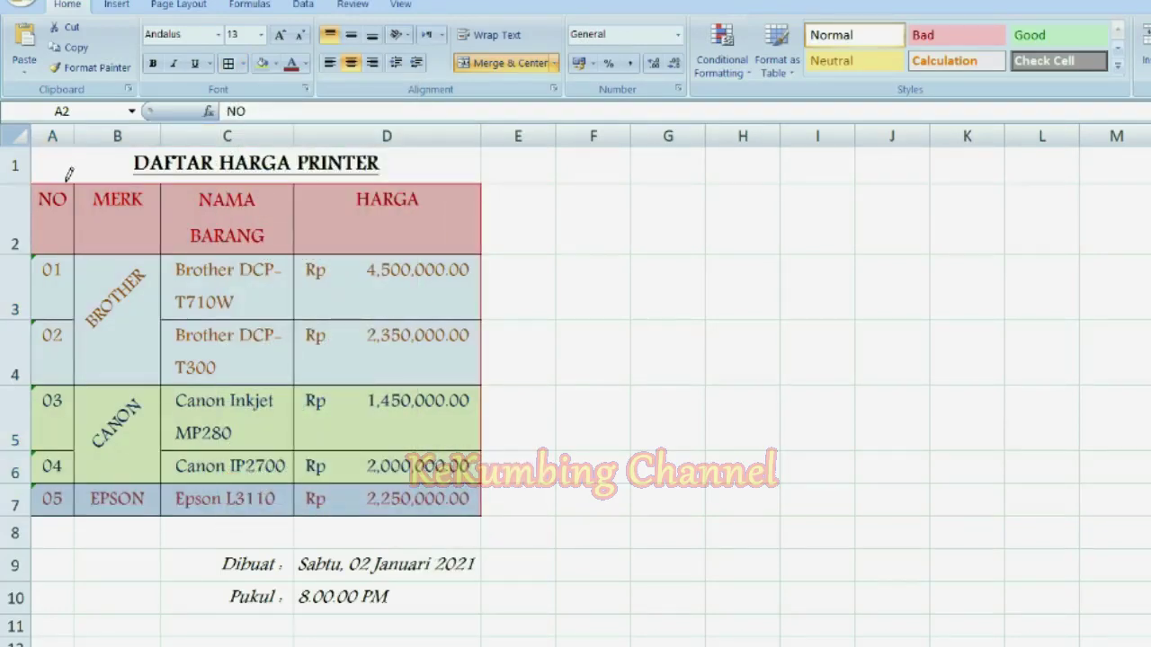
# Draw red border edges along the header top, the right side and D7's bottom
pyautogui.click(68, 173)
pyautogui.click(483, 210)
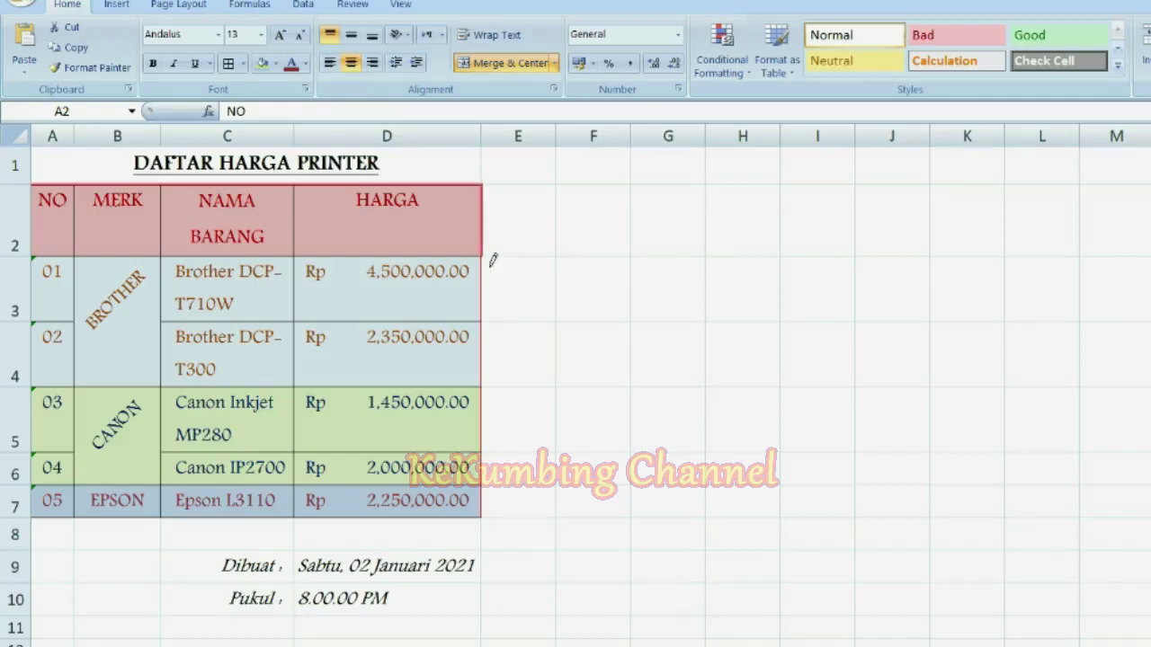
pyautogui.click(483, 270)
pyautogui.click(483, 341)
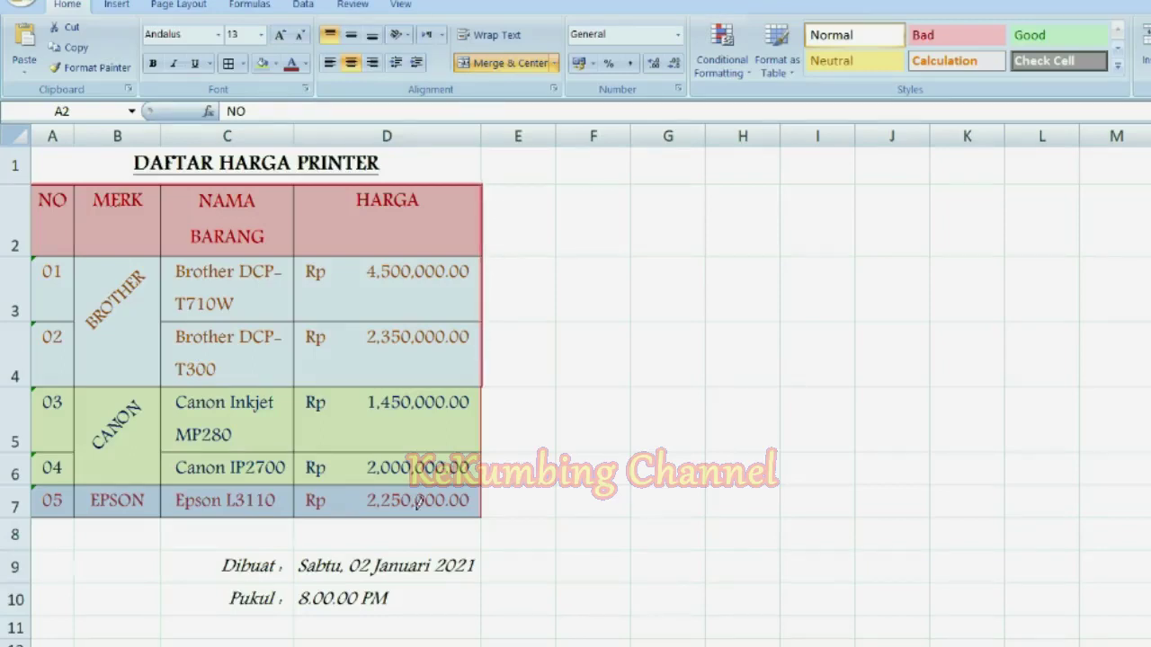
pyautogui.click(341, 516)
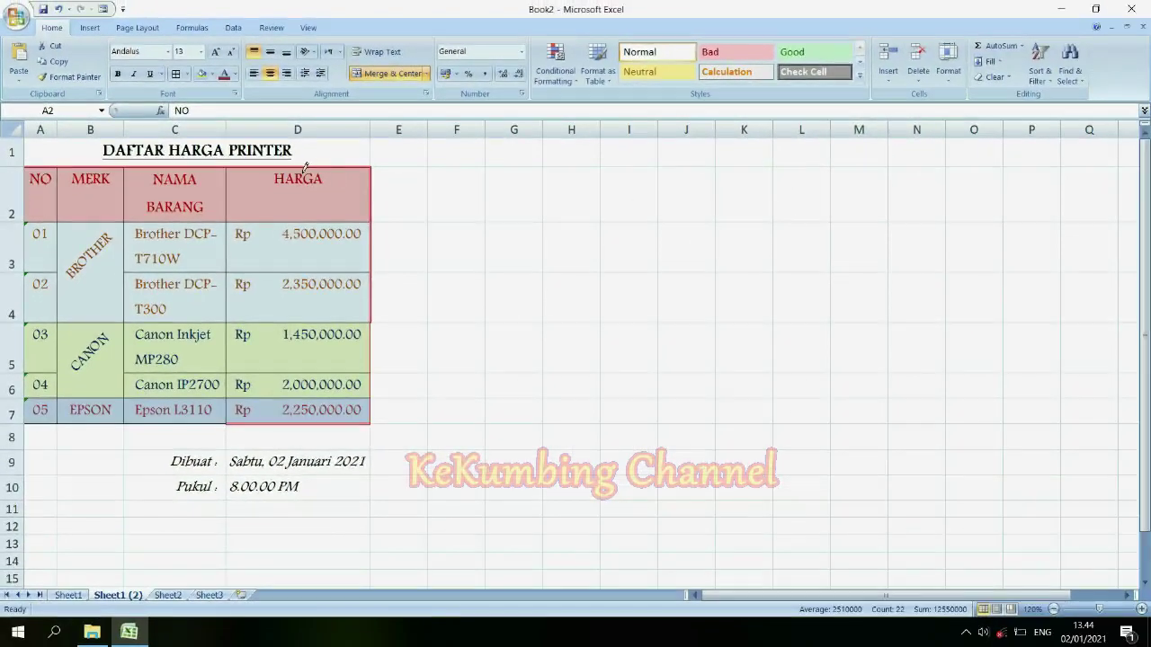
pyautogui.press('Escape')
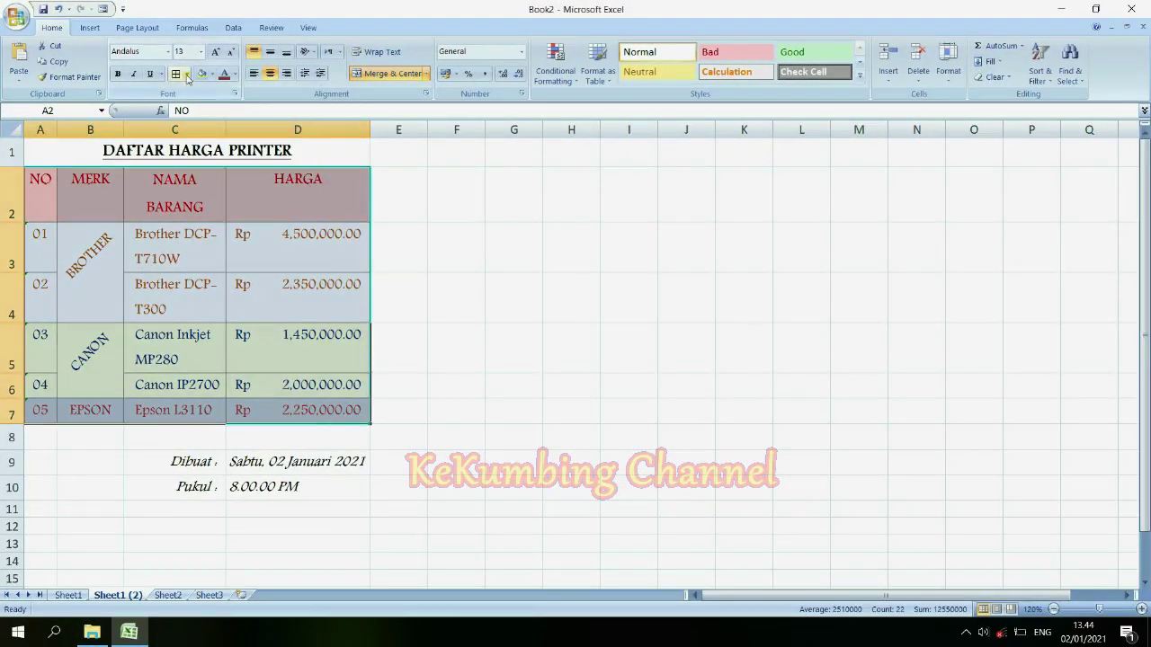
# Apply All Borders to the table, then reselect A2:D7
pyautogui.click(186, 73)
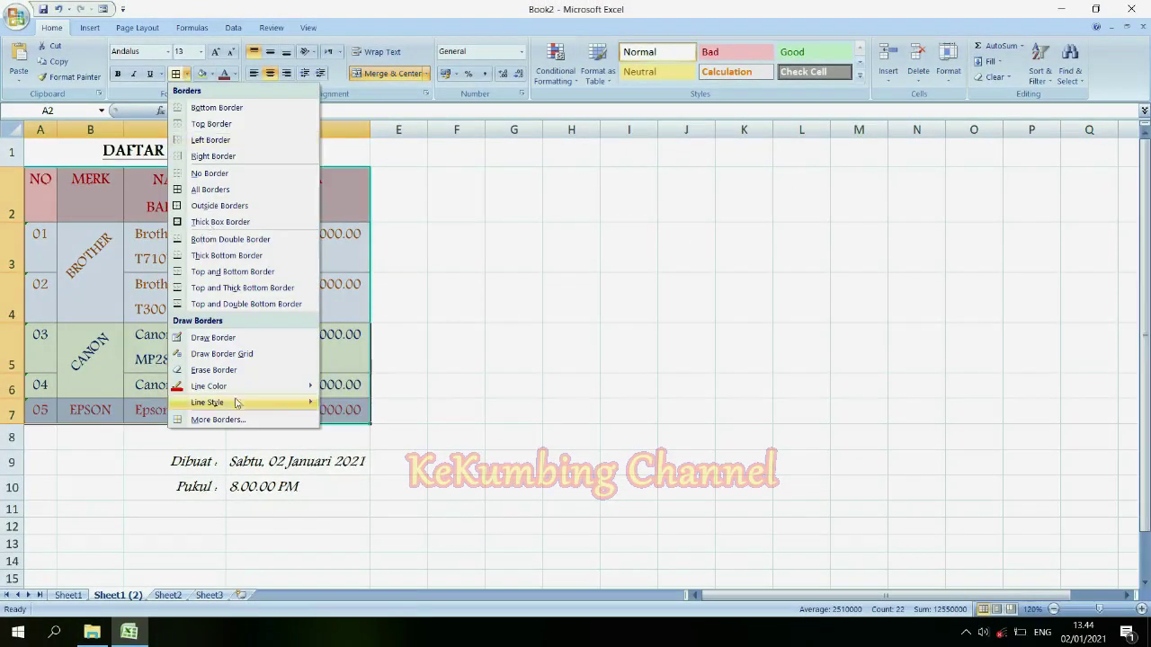
pyautogui.click(429, 224)
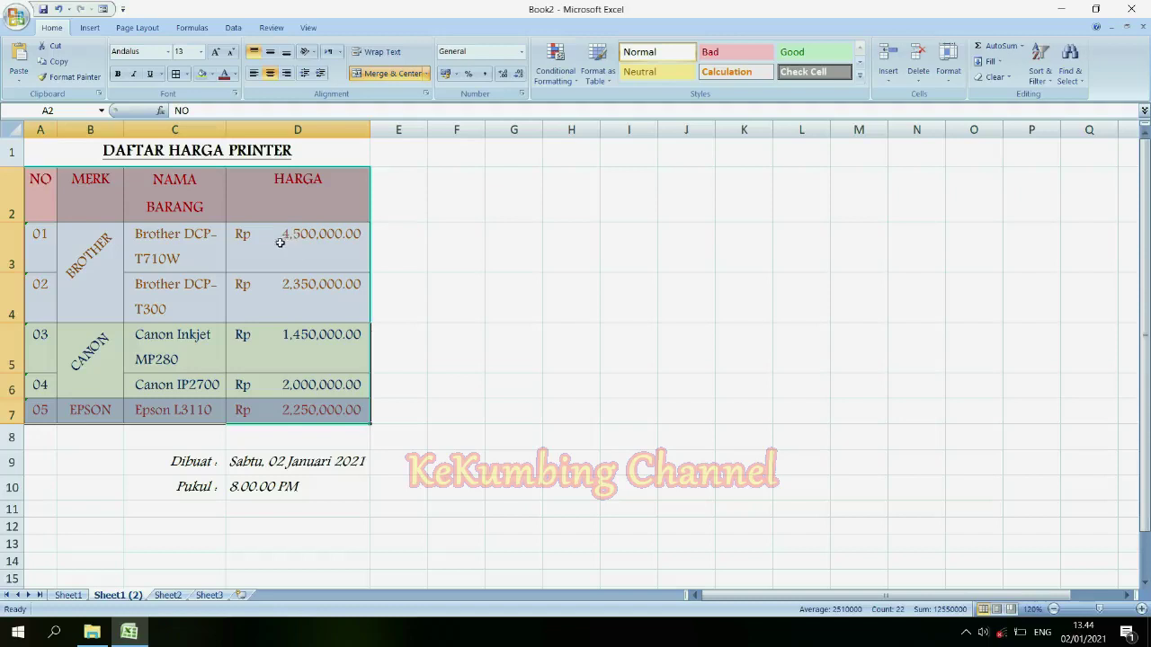
pyautogui.click(392, 286)
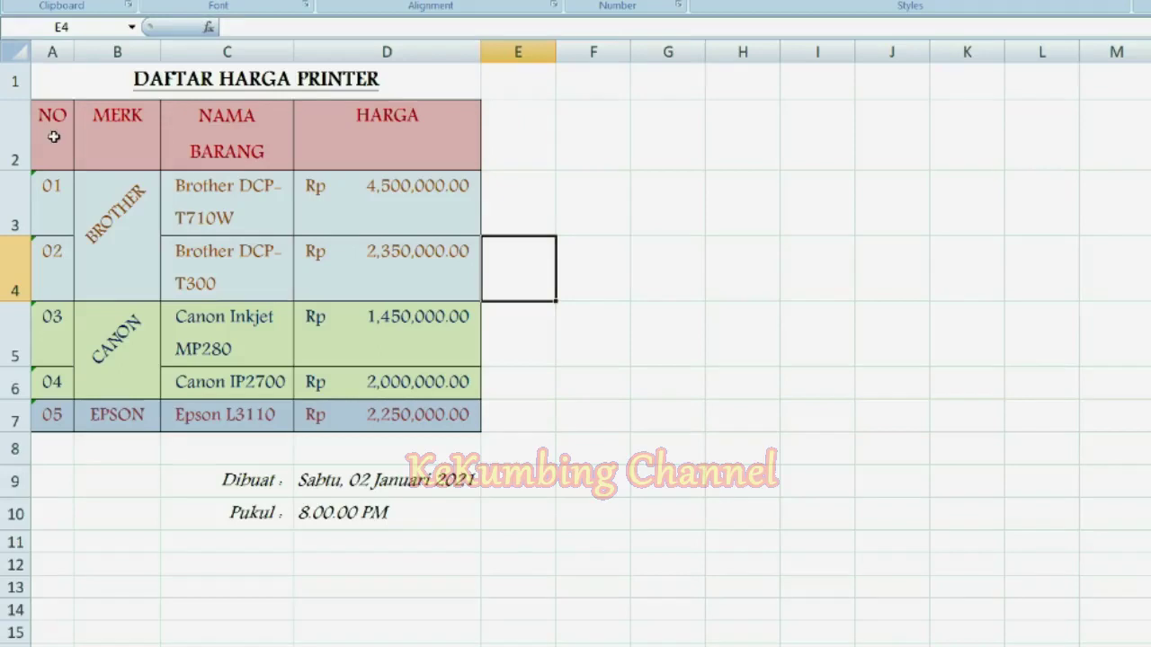
pyautogui.moveTo(53, 132); pyautogui.dragTo(442, 413)
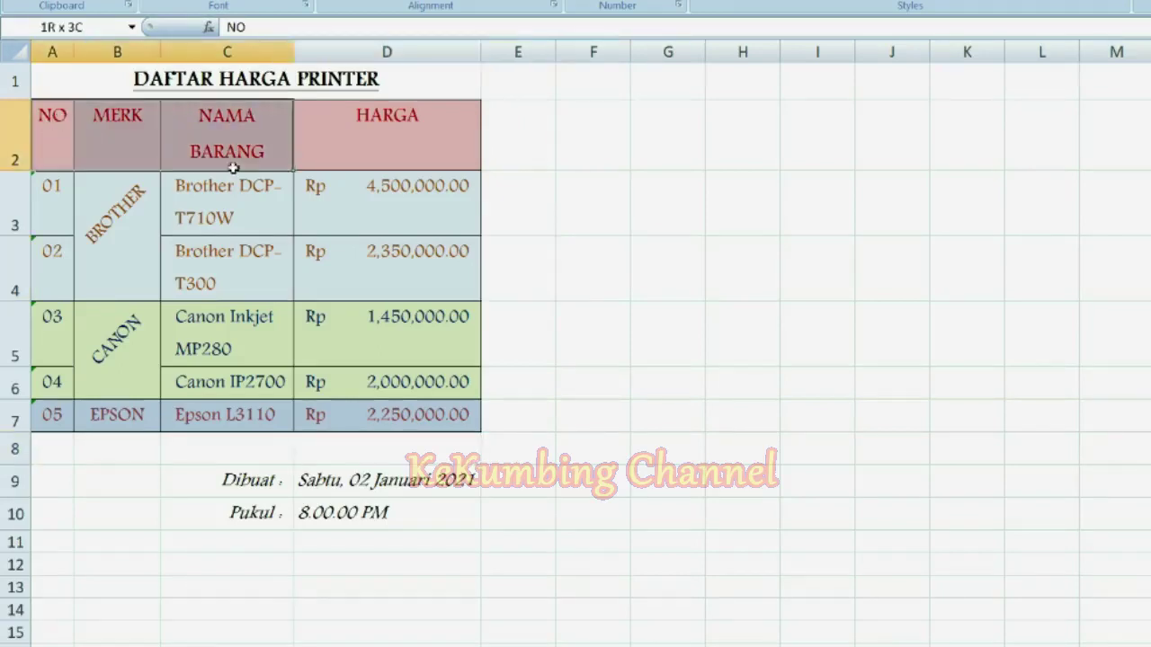
# In Format Cells > Border, clear the borders and add a red double outline
pyautogui.rightClick(326, 144)
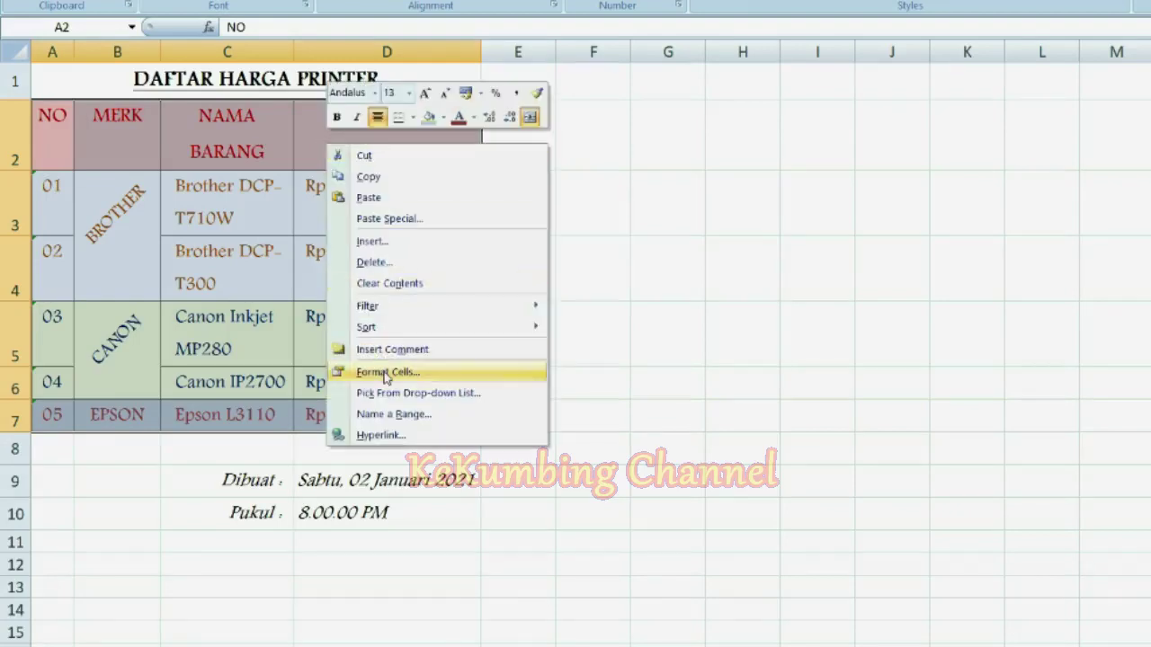
pyautogui.click(385, 367)
pyautogui.moveTo(384, 162); pyautogui.dragTo(791, 82)
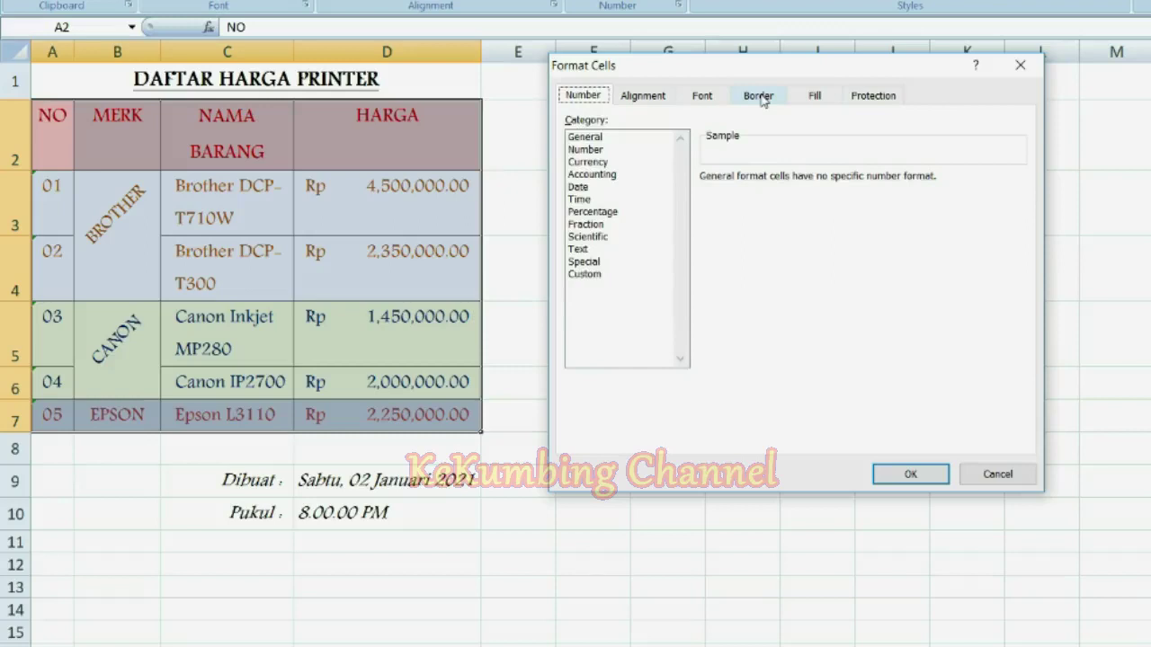
pyautogui.click(761, 97)
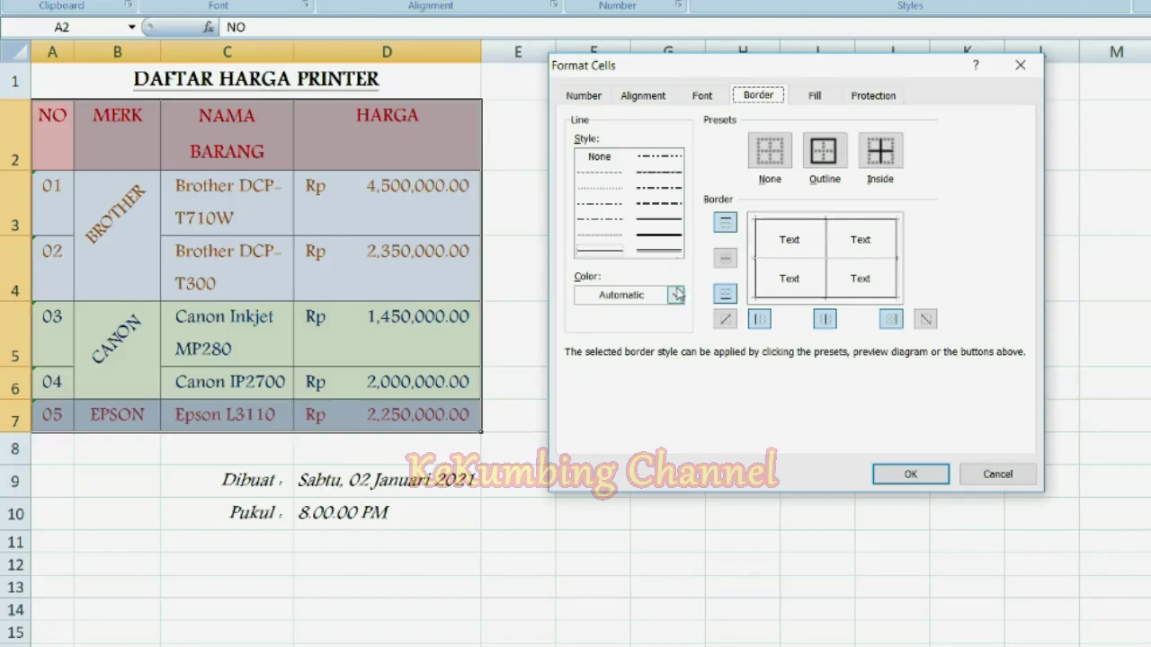
pyautogui.click(771, 153)
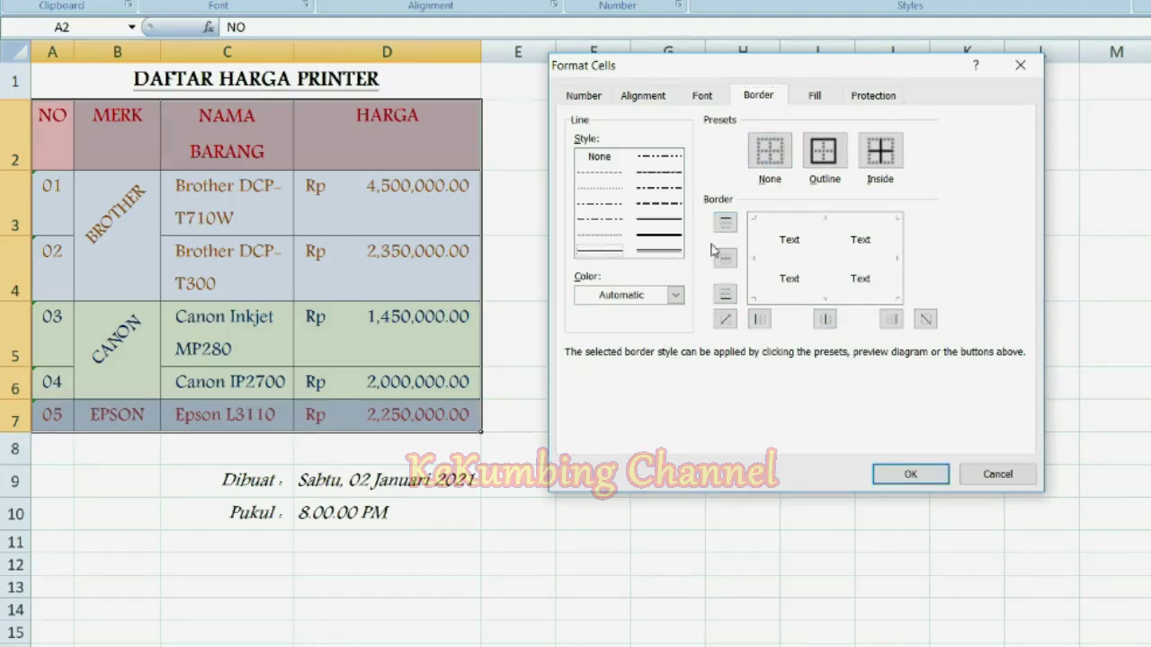
pyautogui.click(675, 296)
pyautogui.click(599, 456)
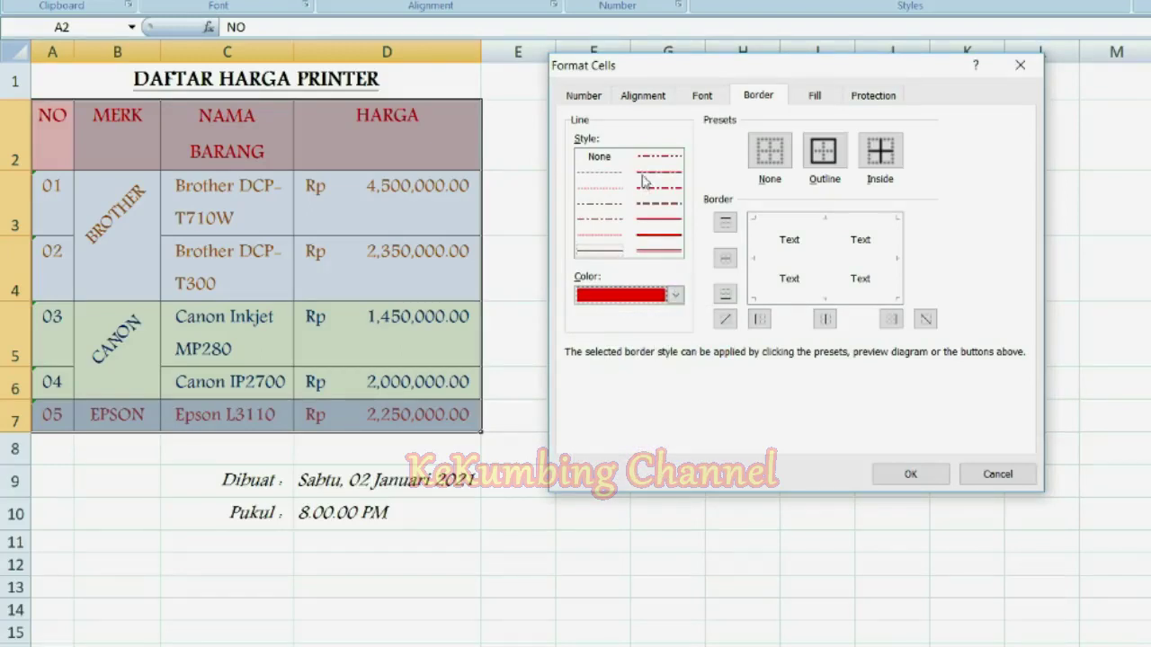
pyautogui.click(651, 256)
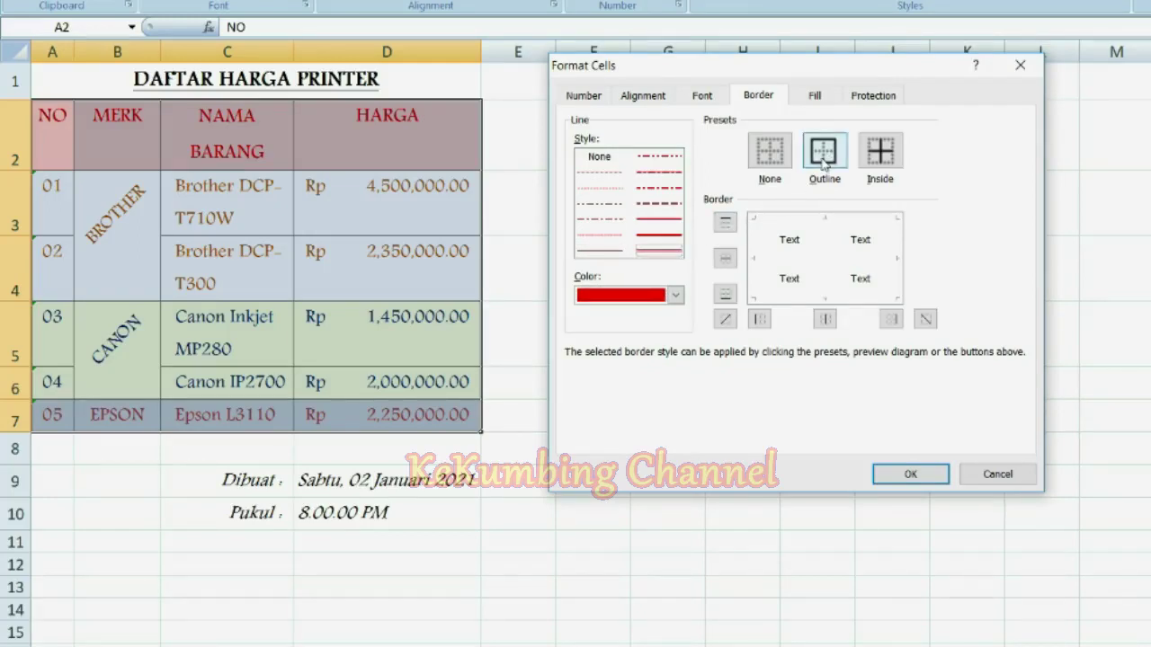
pyautogui.click(824, 155)
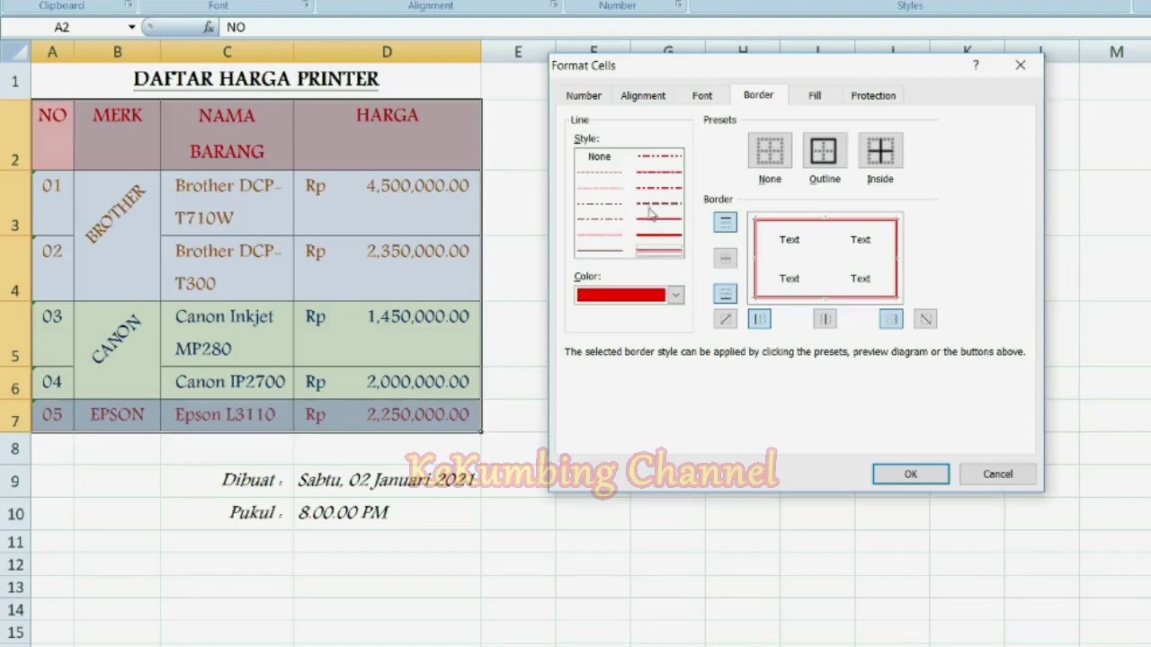
# Add solid red lines between columns and dashed red lines between rows, then confirm
pyautogui.click(649, 207)
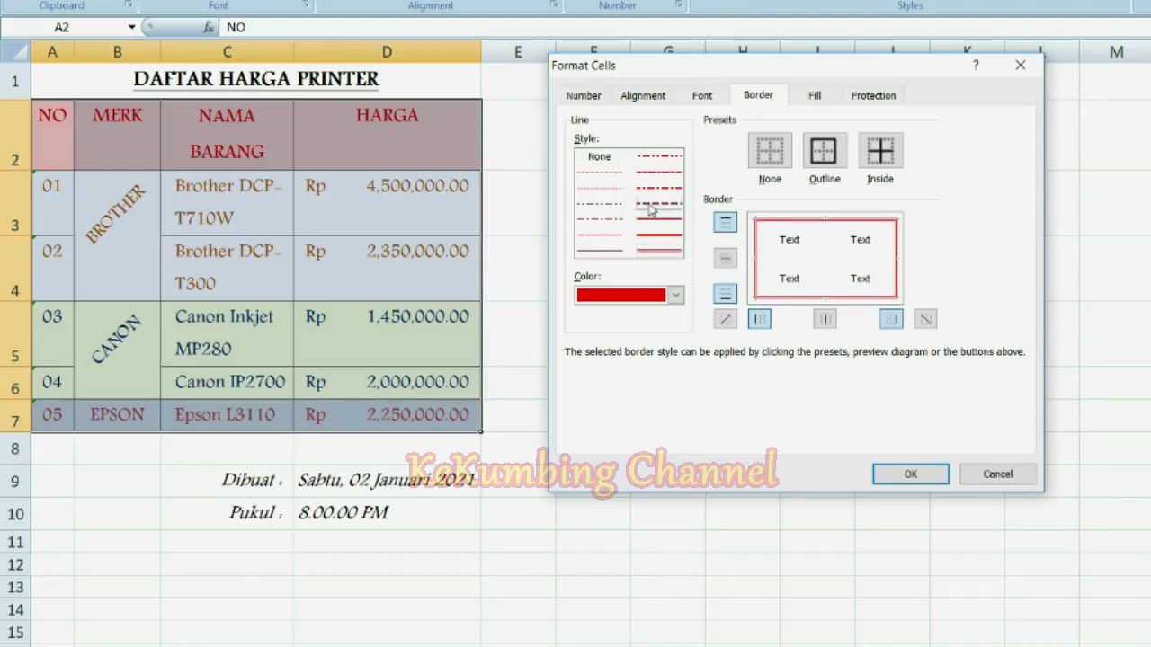
pyautogui.click(880, 156)
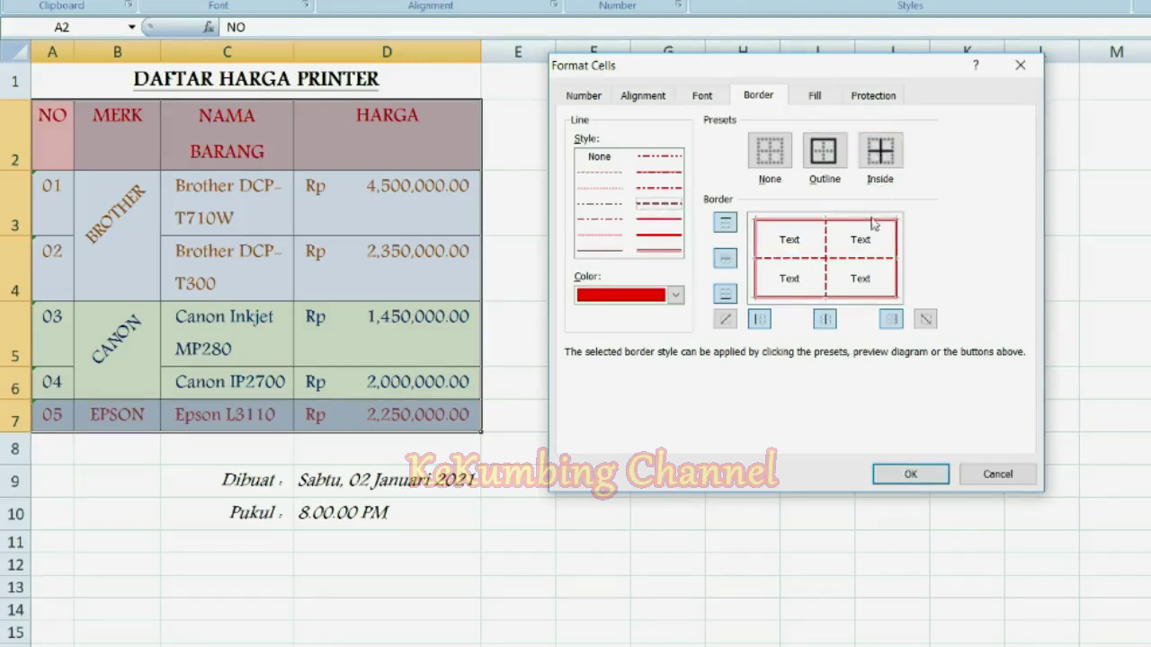
pyautogui.click(852, 259)
pyautogui.click(827, 257)
pyautogui.click(669, 221)
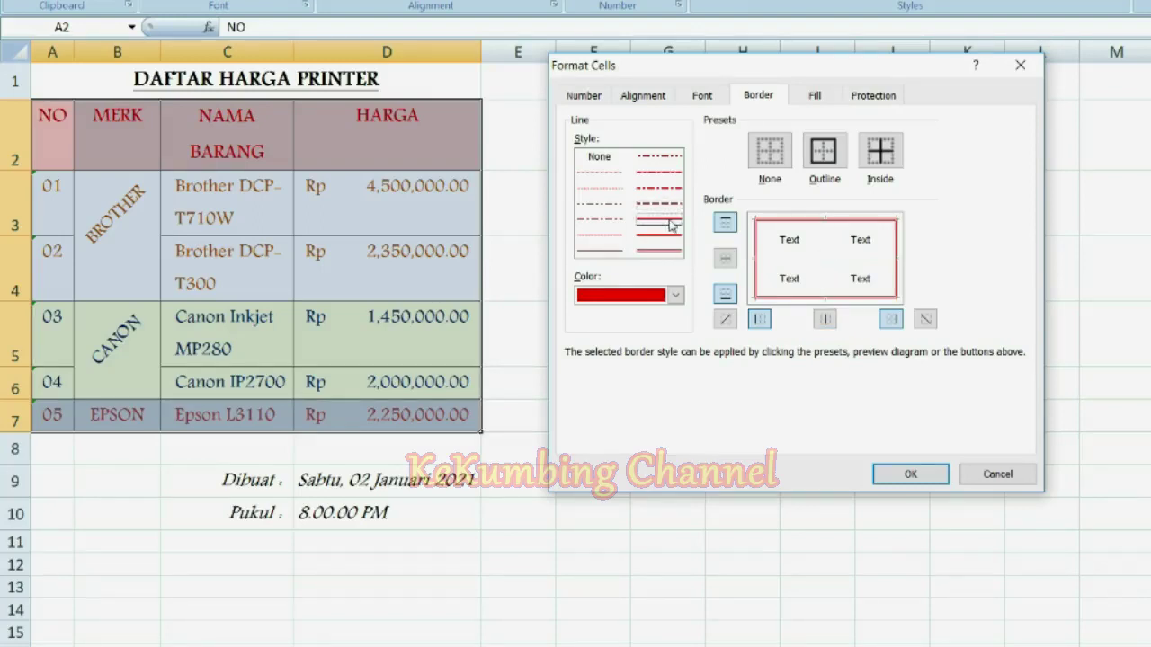
pyautogui.click(825, 237)
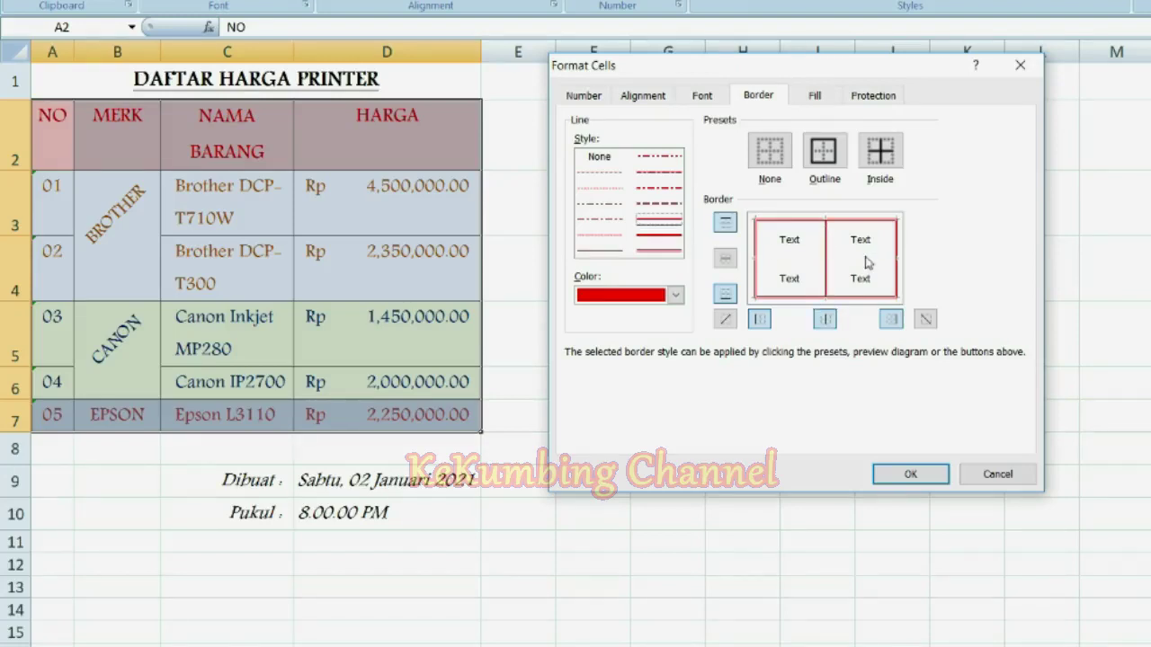
pyautogui.click(672, 205)
pyautogui.click(767, 258)
pyautogui.click(921, 481)
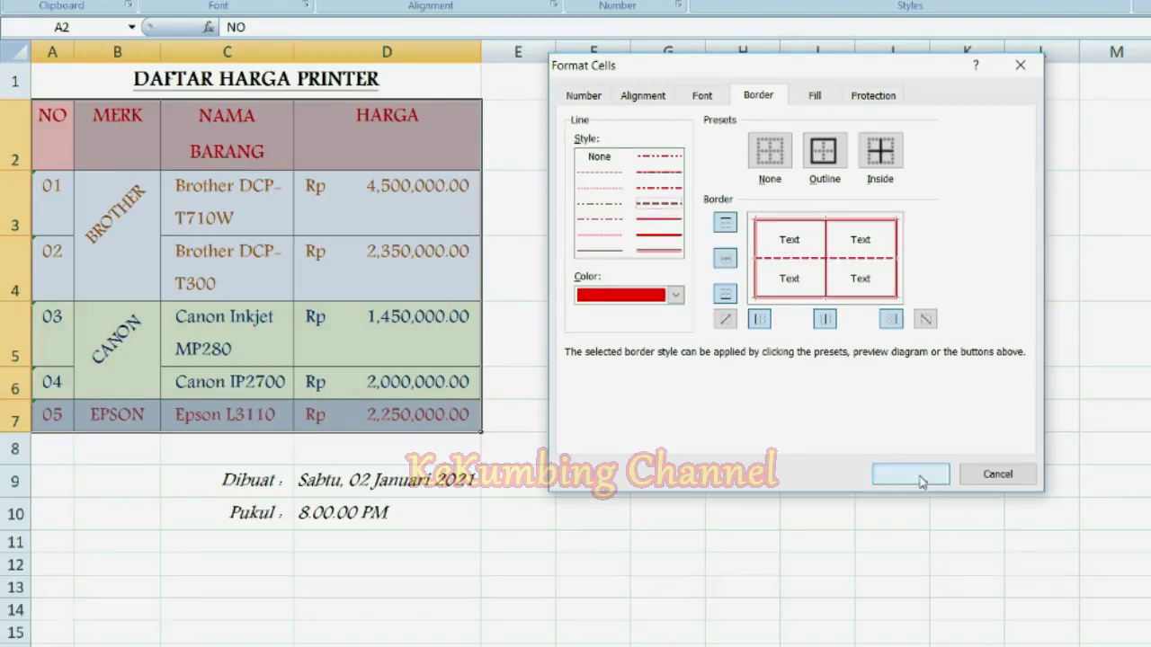
pyautogui.click(673, 302)
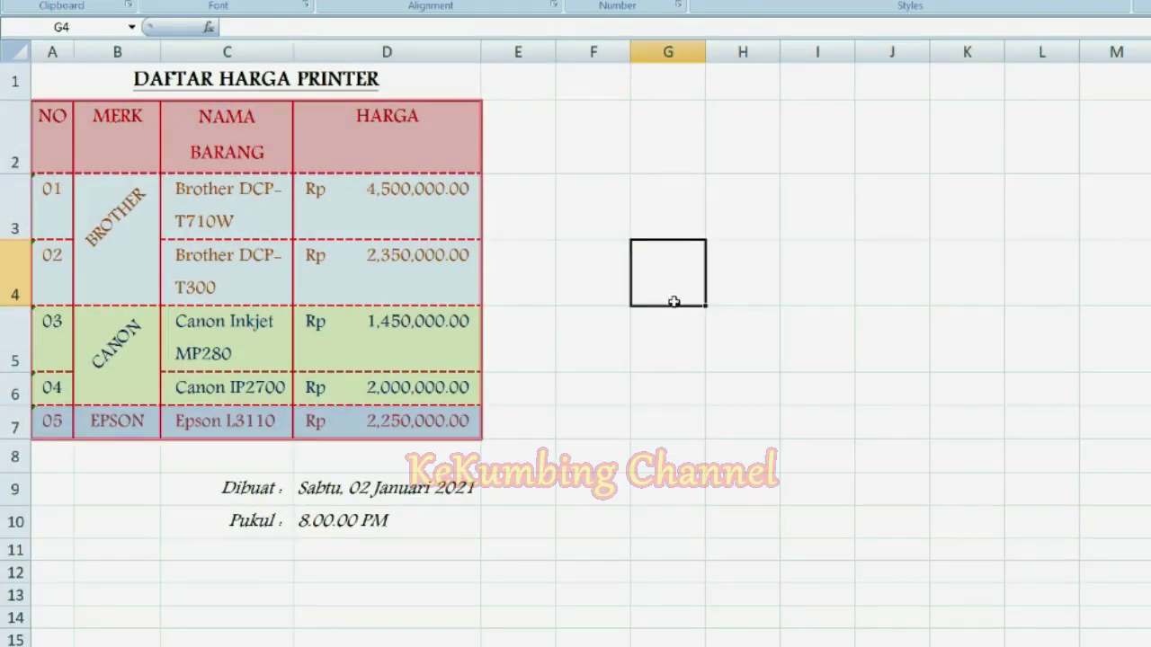
pyautogui.click(260, 513)
pyautogui.click(269, 549)
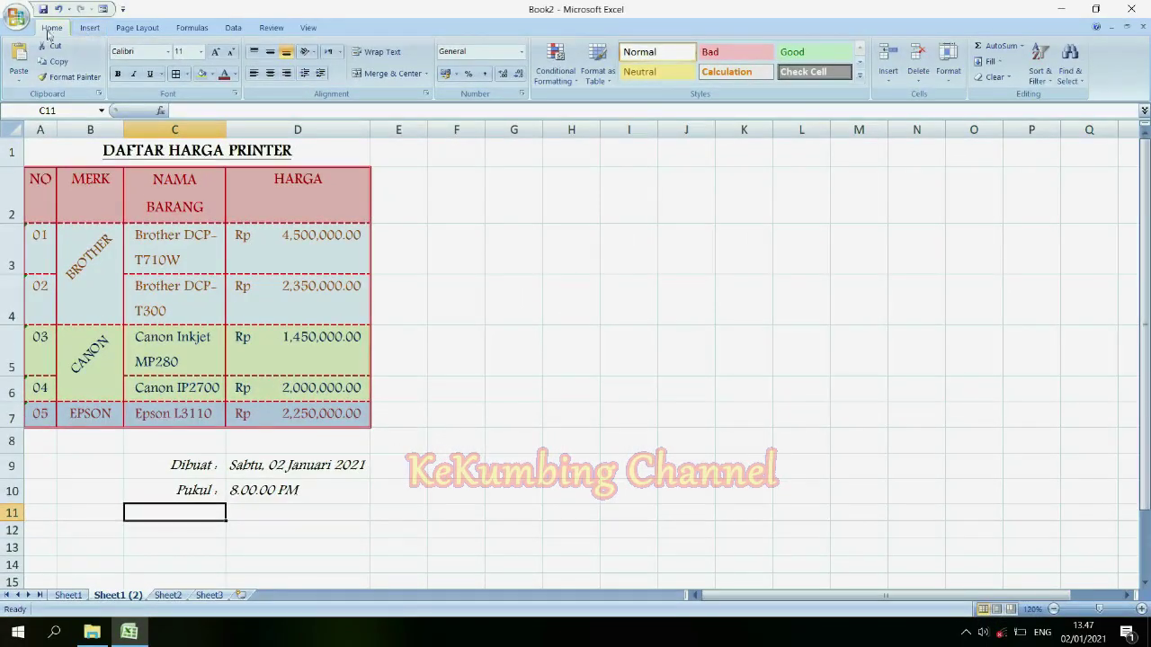
# Save the workbook as 'LATIHAN JAM KEDUA' in the JAM 2 folder via Save As
pyautogui.click(20, 17)
pyautogui.click(50, 149)
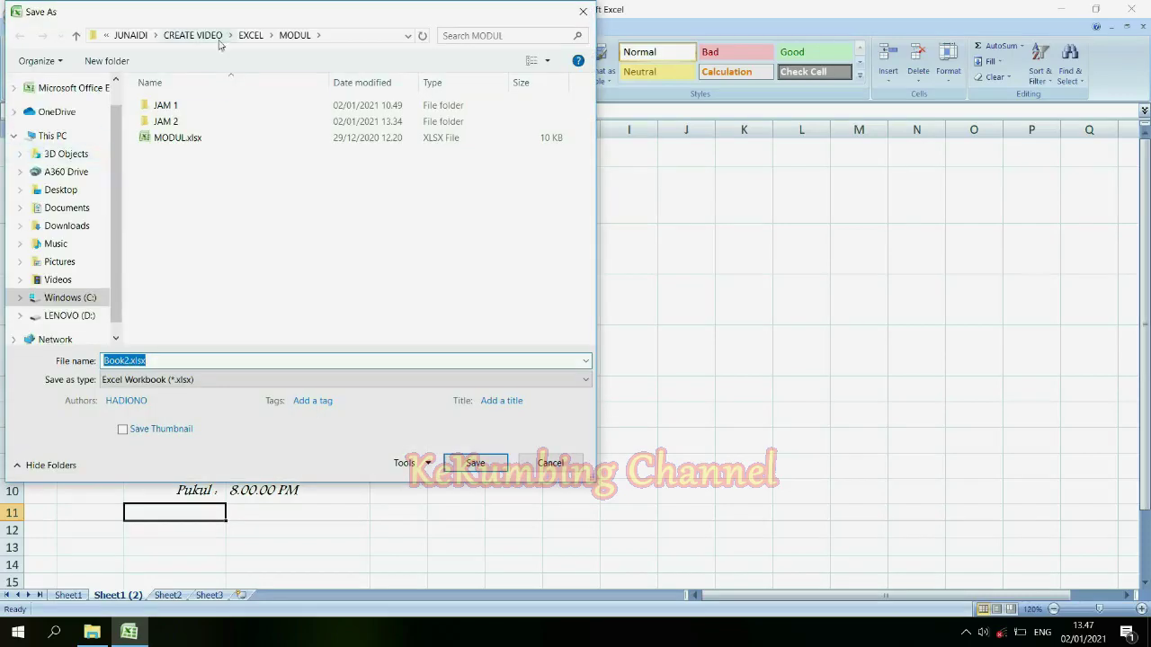
pyautogui.doubleClick(146, 124)
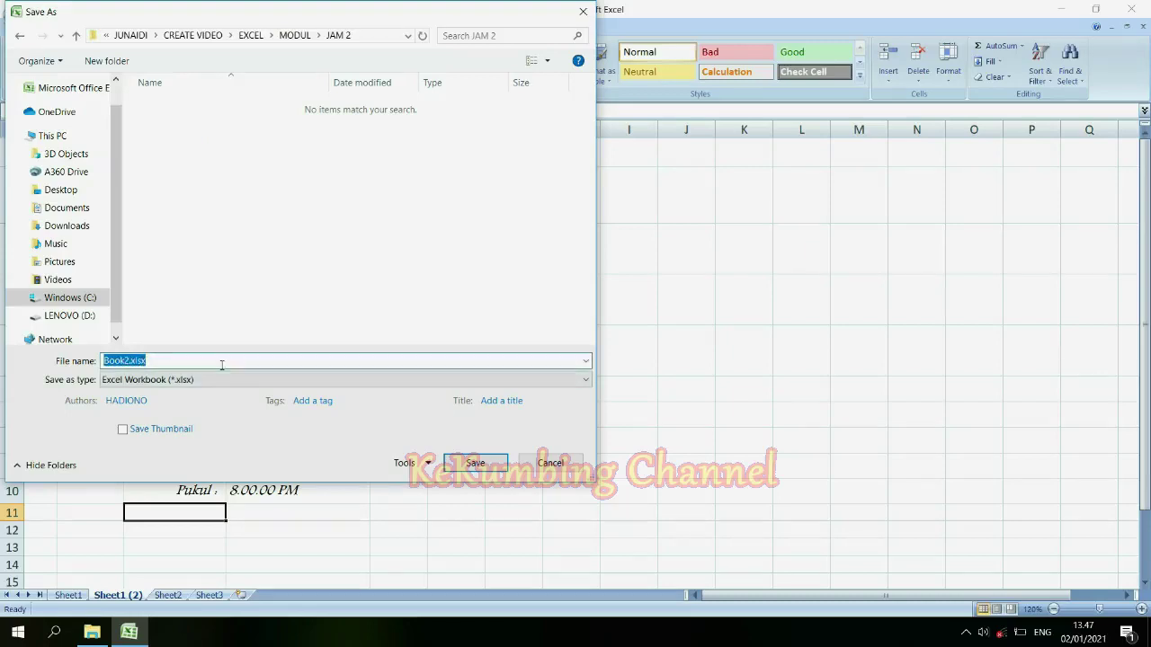
pyautogui.write('LATIHAN JAM KEDUA')
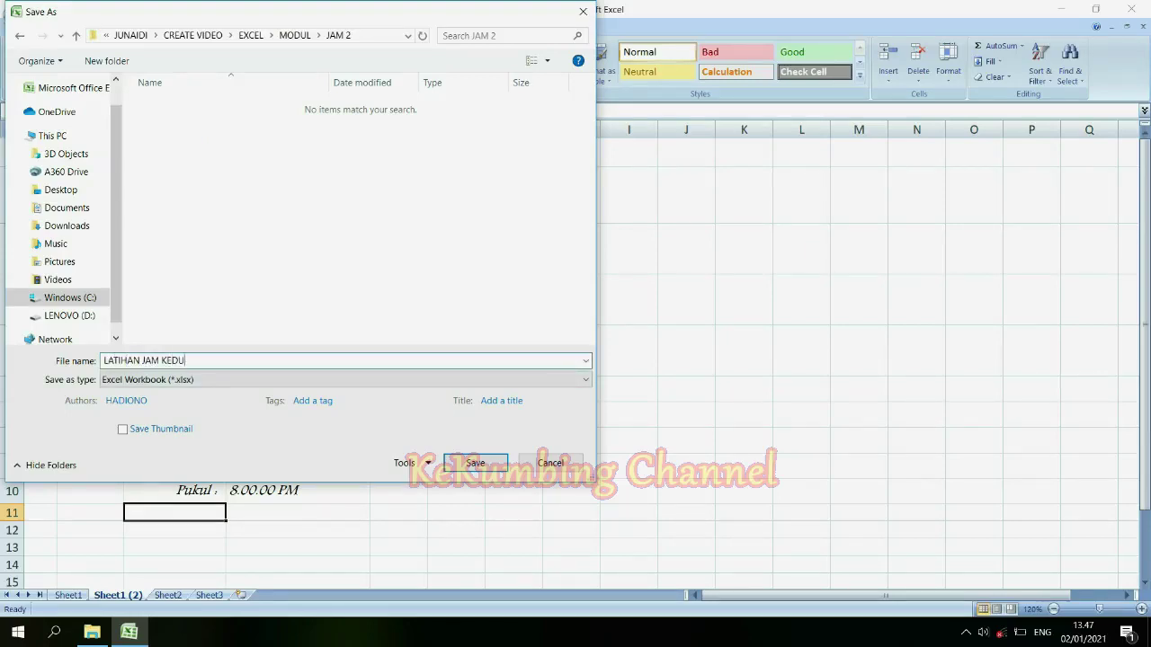
pyautogui.click(500, 467)
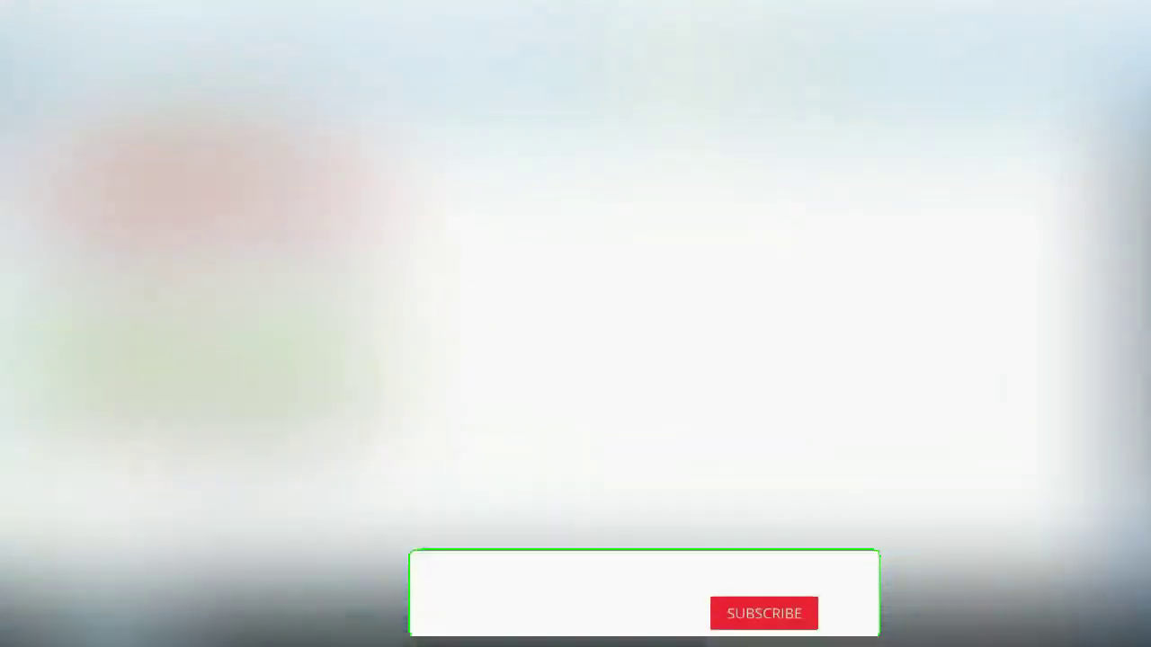
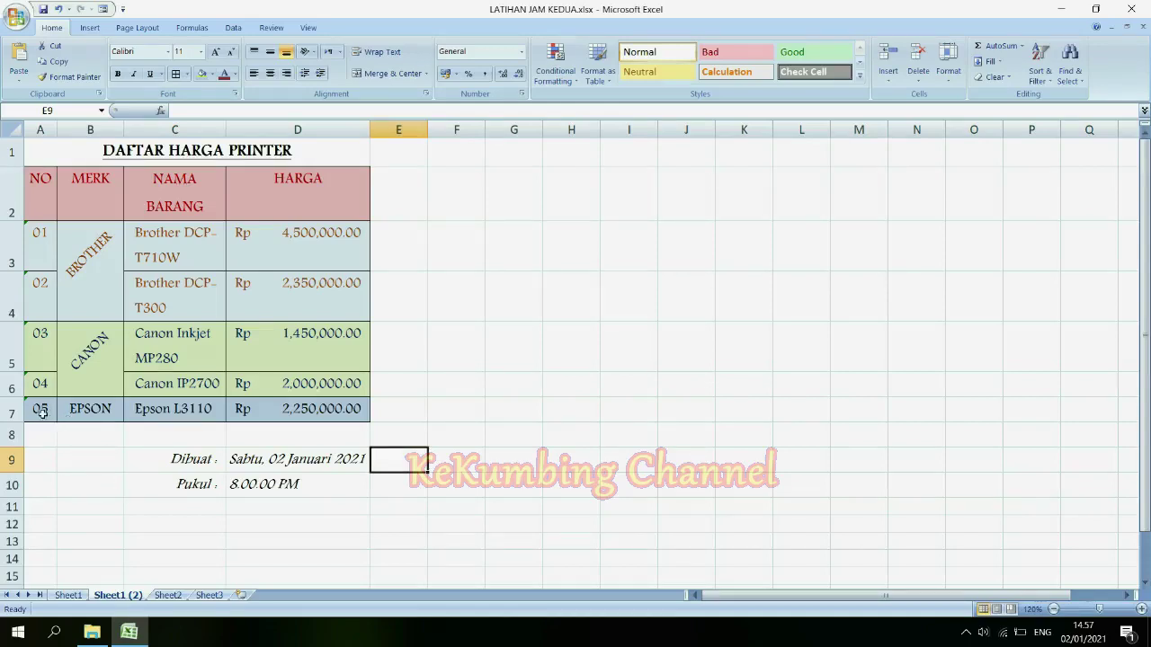
# Undo the blue EPSON row fill and the green CANON row fills, keeping BROTHER blue
pyautogui.moveTo(45, 411); pyautogui.dragTo(324, 412)
pyautogui.moveTo(35, 412); pyautogui.dragTo(328, 409)
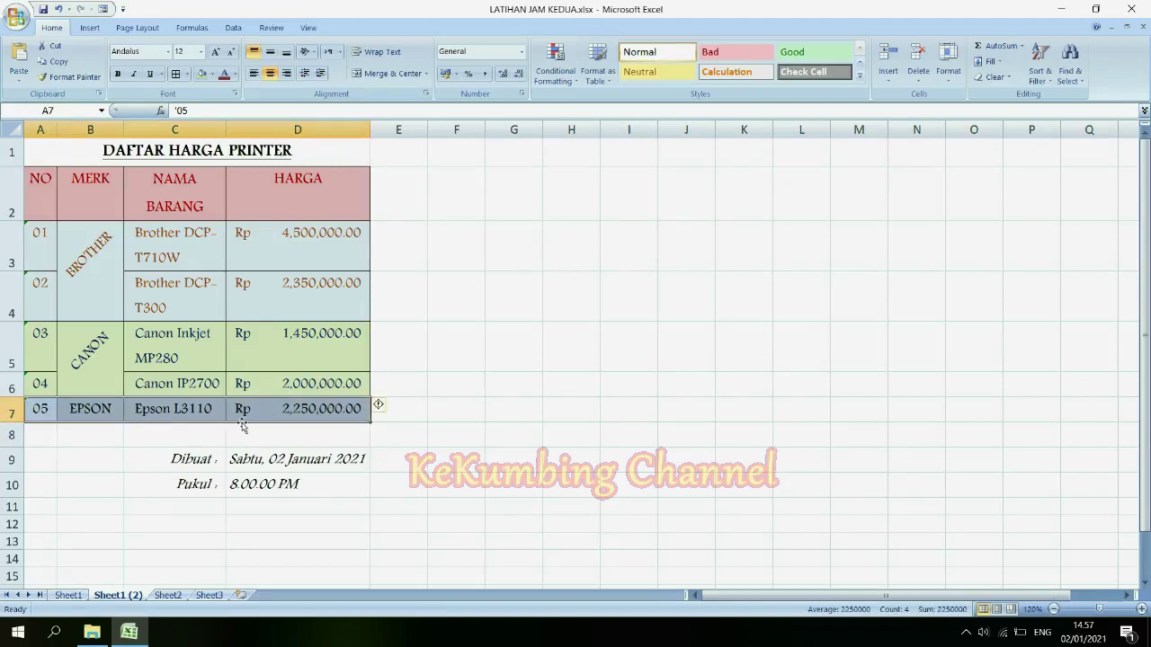
pyautogui.click(141, 435)
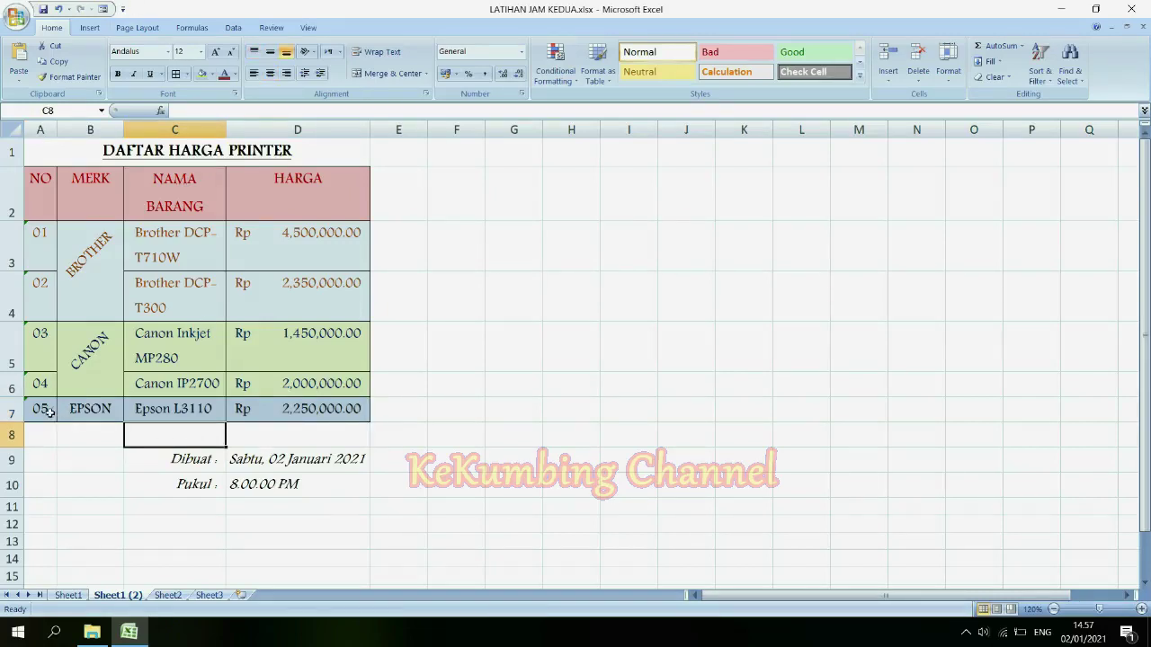
pyautogui.click(58, 13)
pyautogui.click(90, 435)
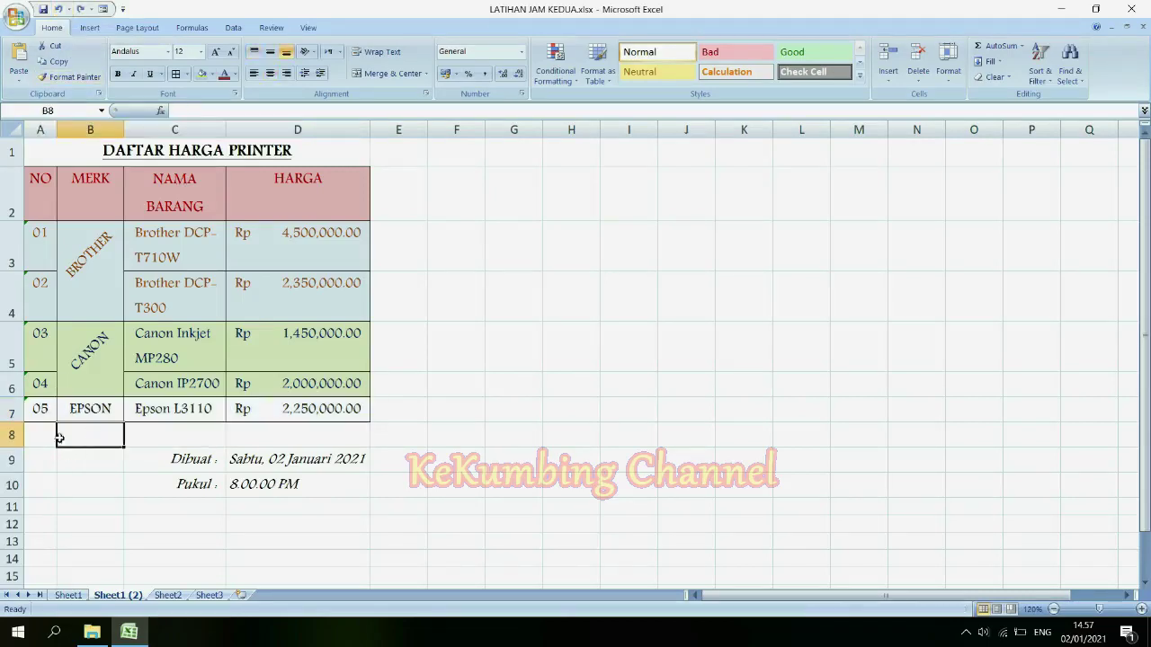
pyautogui.click(59, 13)
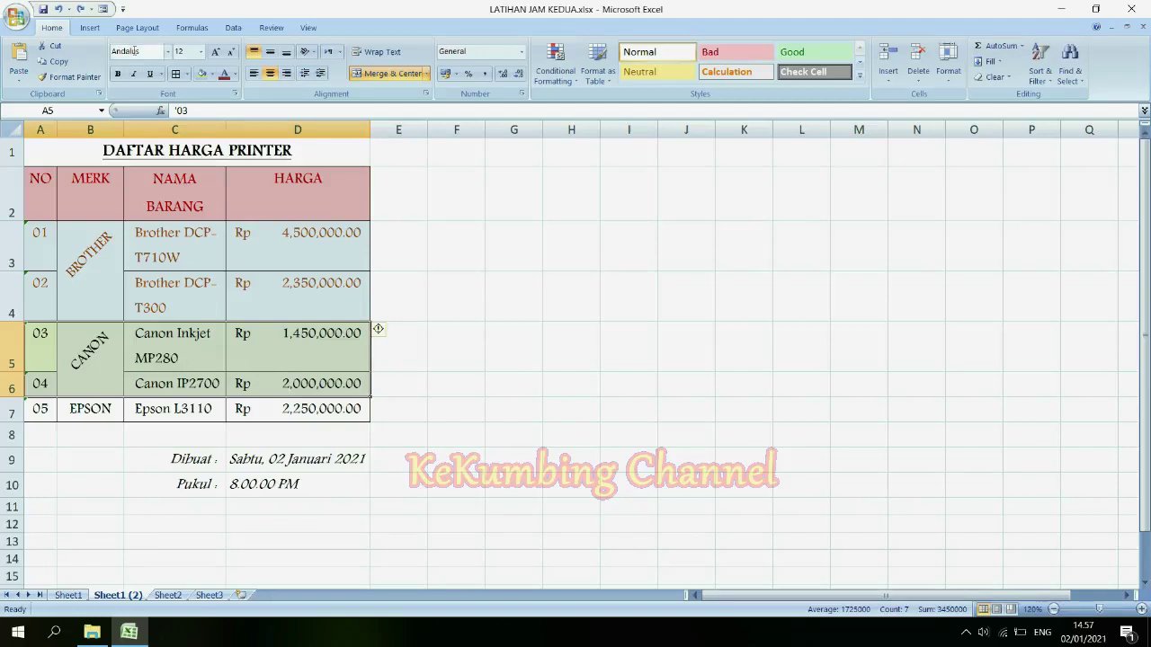
pyautogui.click(57, 10)
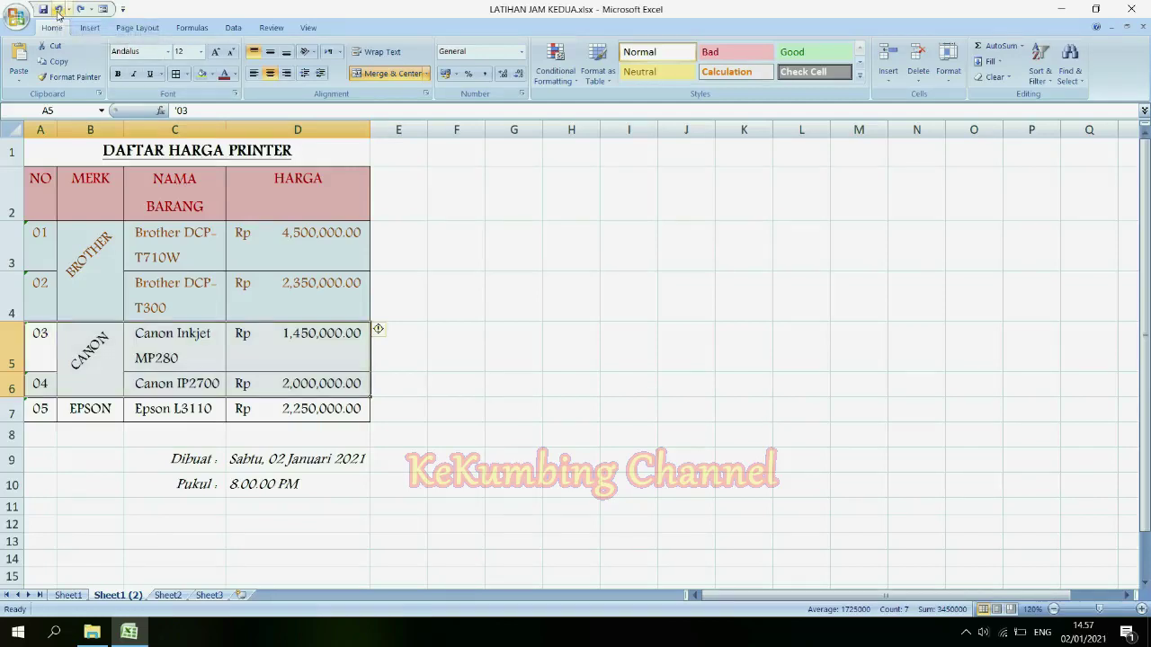
pyautogui.click(97, 431)
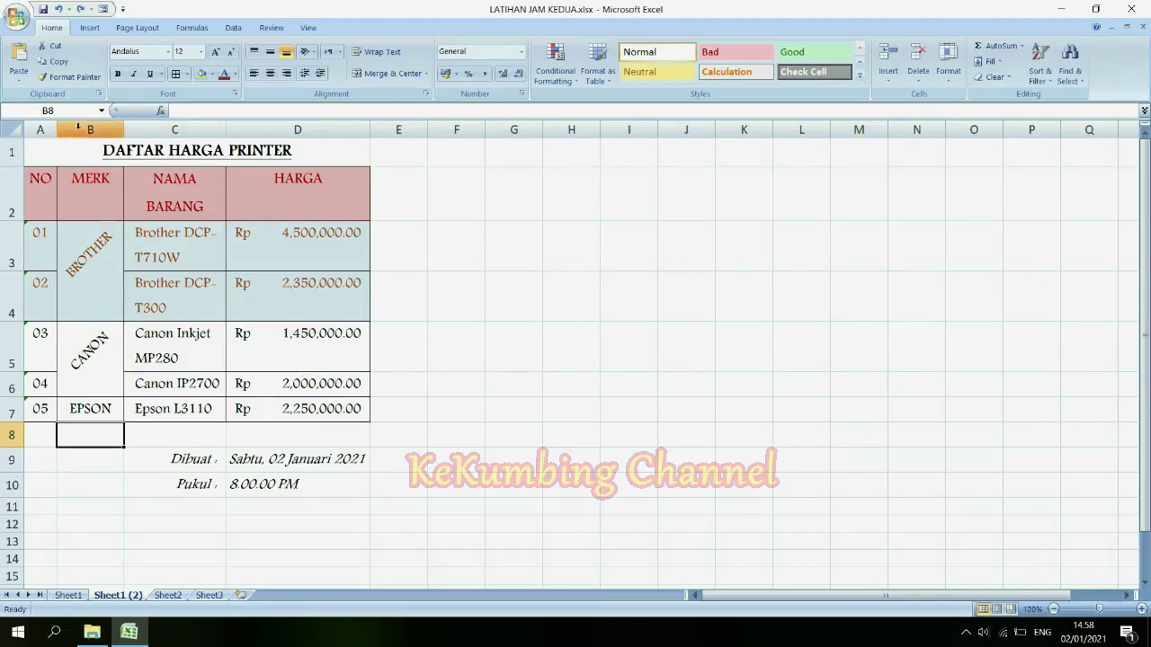
# Undo 17 actions from the Undo list, reverting the table to its plain, unmerged layout
pyautogui.click(70, 9)
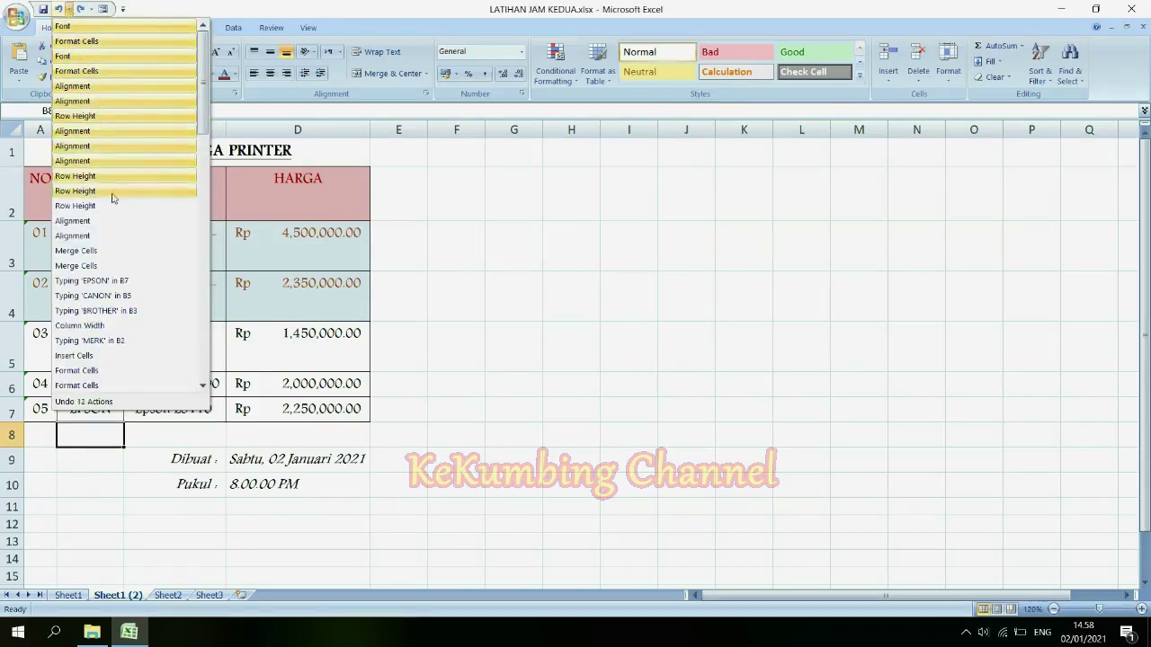
pyautogui.click(110, 272)
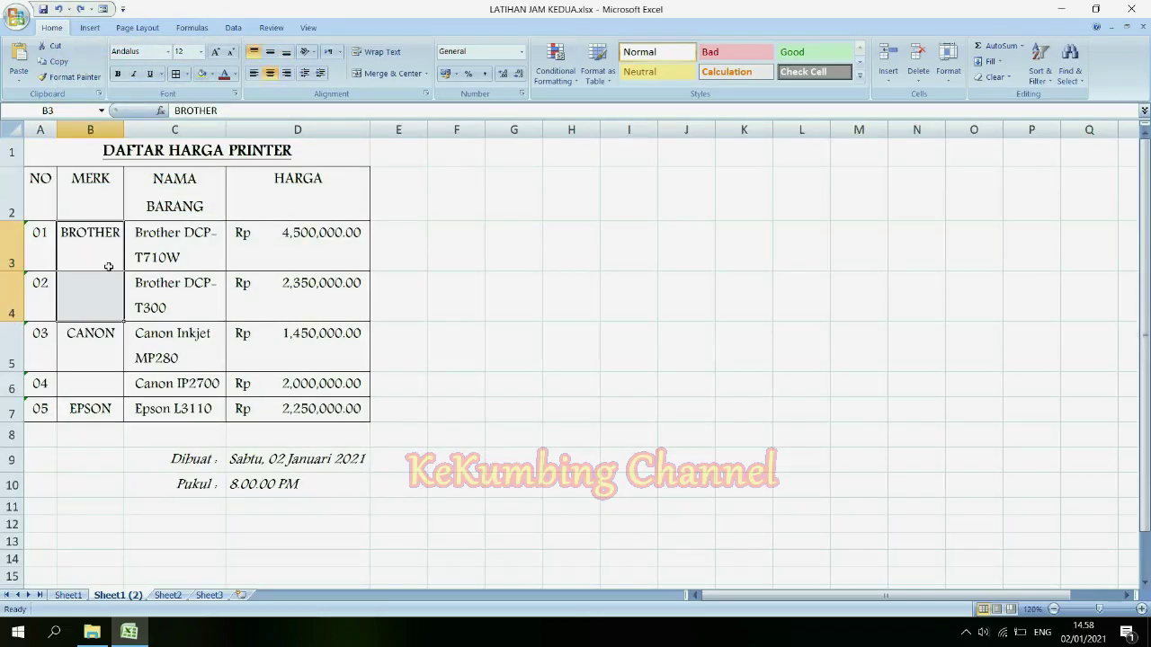
pyautogui.click(101, 291)
pyautogui.click(91, 258)
pyautogui.click(101, 295)
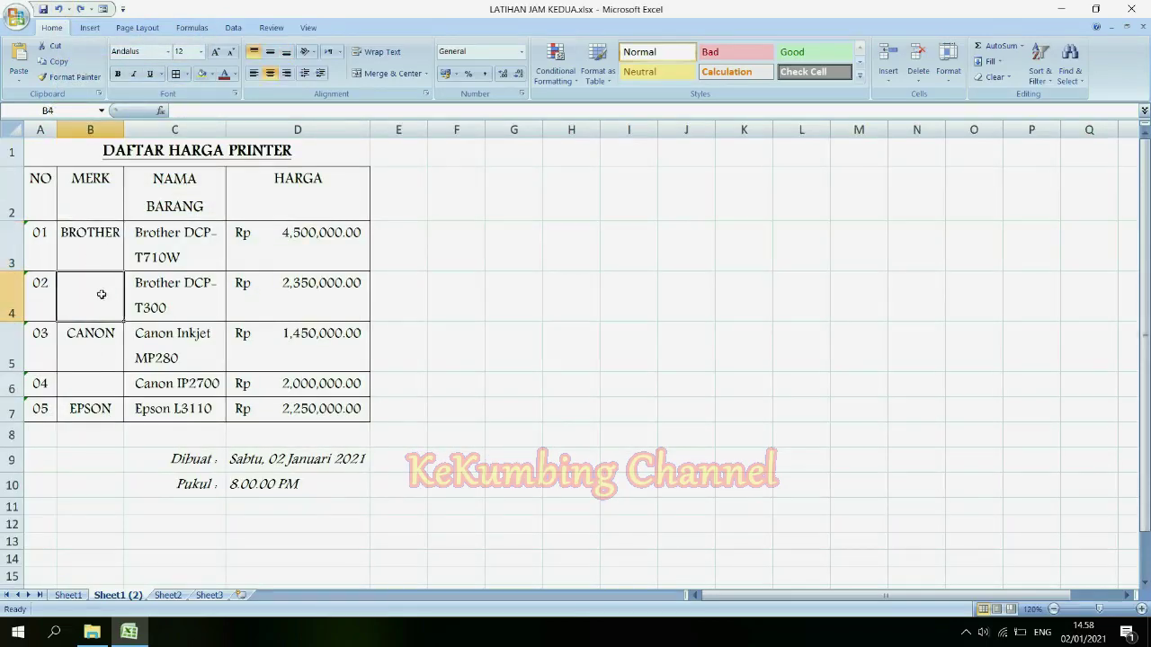
pyautogui.click(94, 351)
pyautogui.click(99, 376)
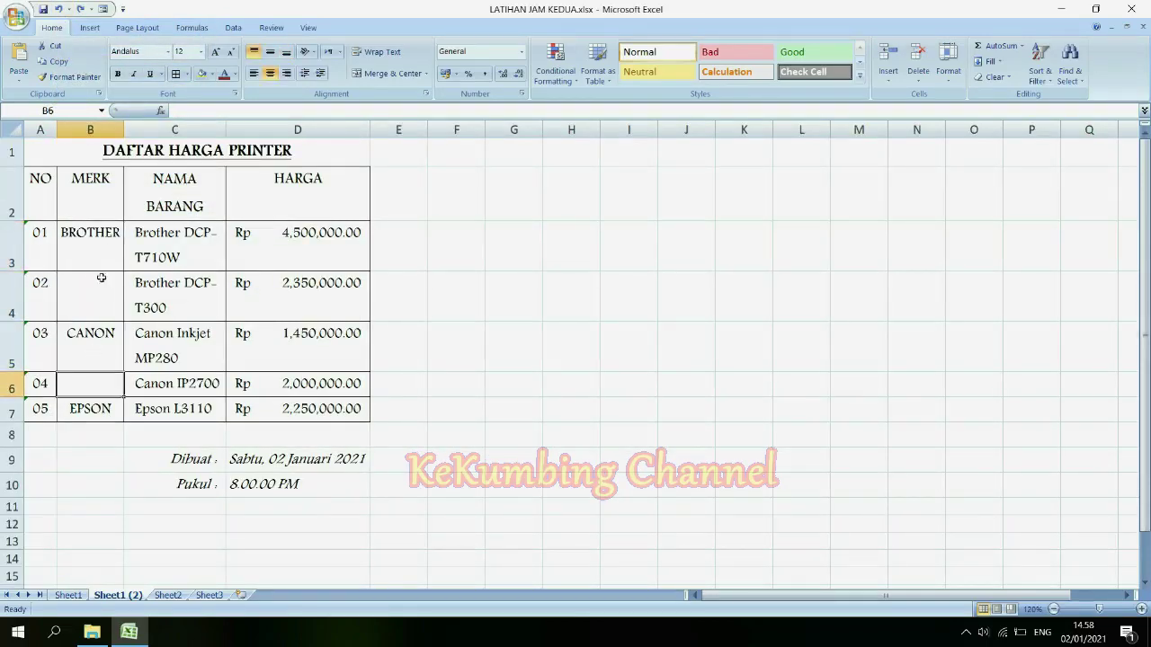
pyautogui.moveTo(99, 258); pyautogui.dragTo(97, 282)
pyautogui.click(99, 261)
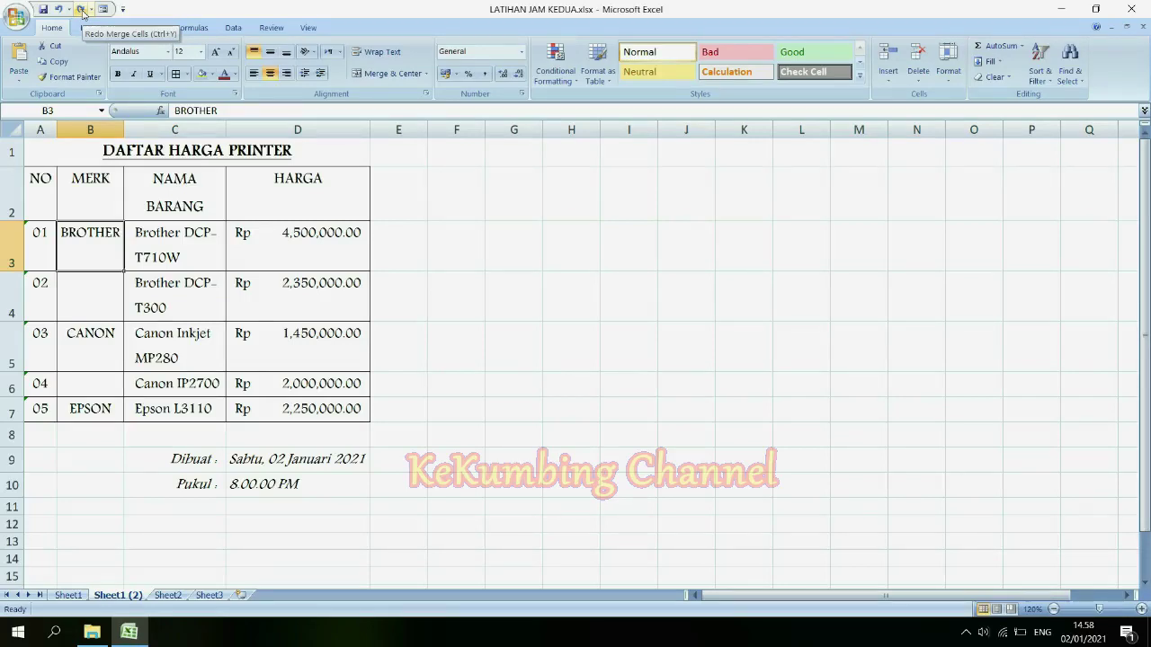
# Redo the BROTHER and CANON merges, then reapply all remaining formatting from the Redo list
pyautogui.click(80, 9)
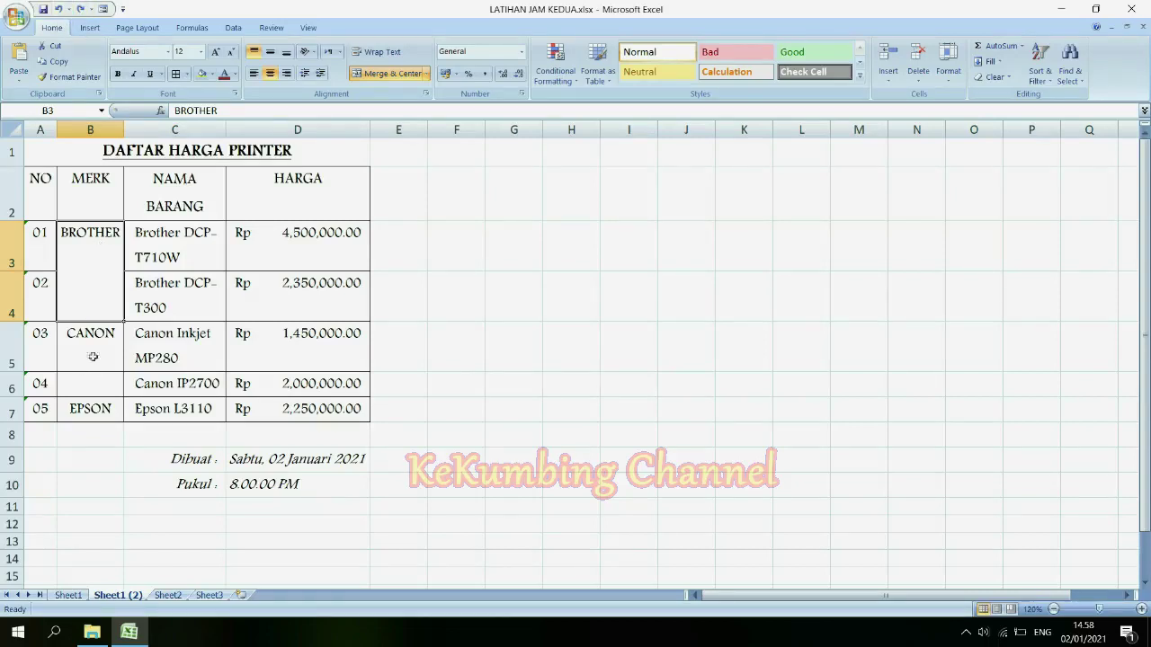
pyautogui.click(81, 10)
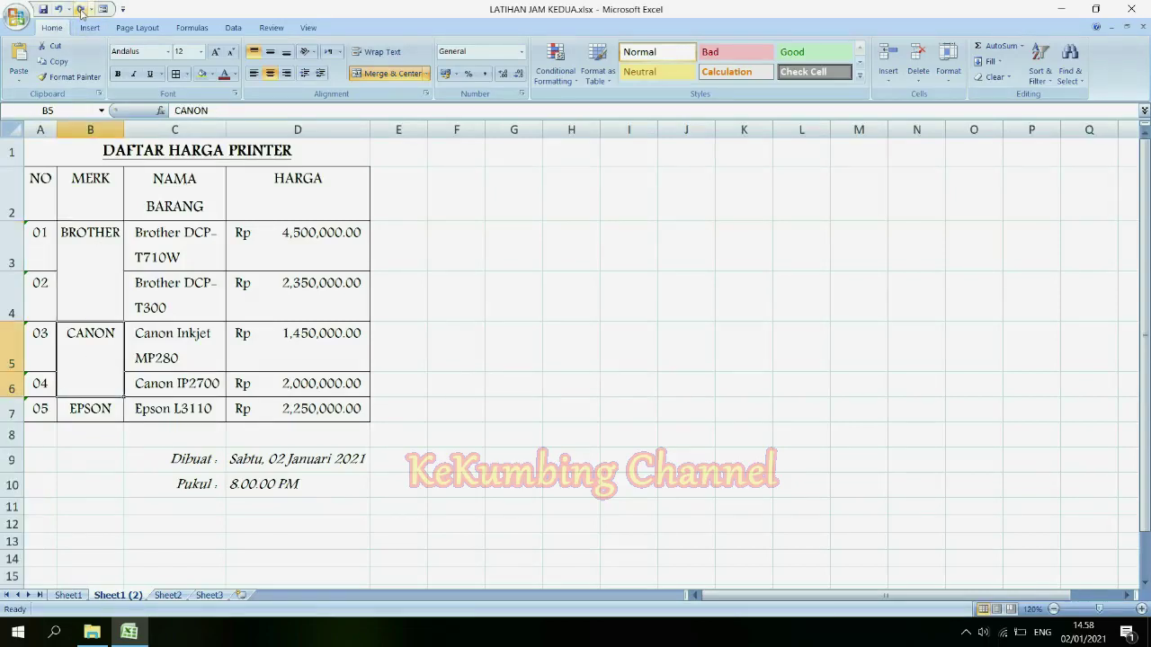
pyautogui.click(81, 10)
pyautogui.click(81, 10)
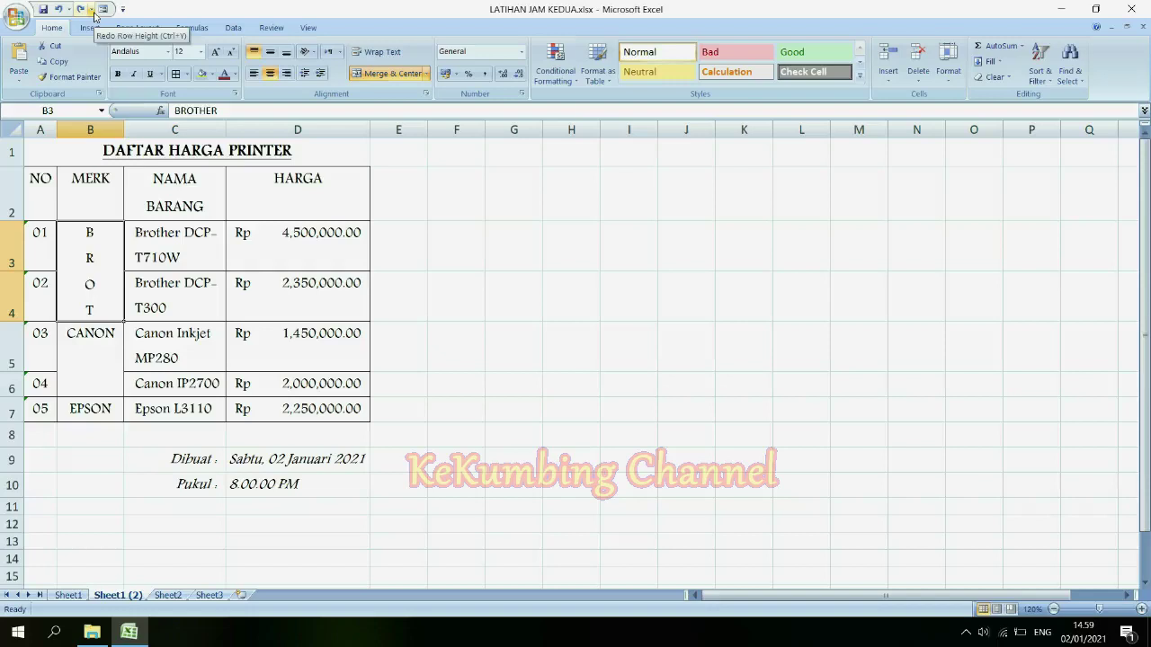
pyautogui.click(93, 12)
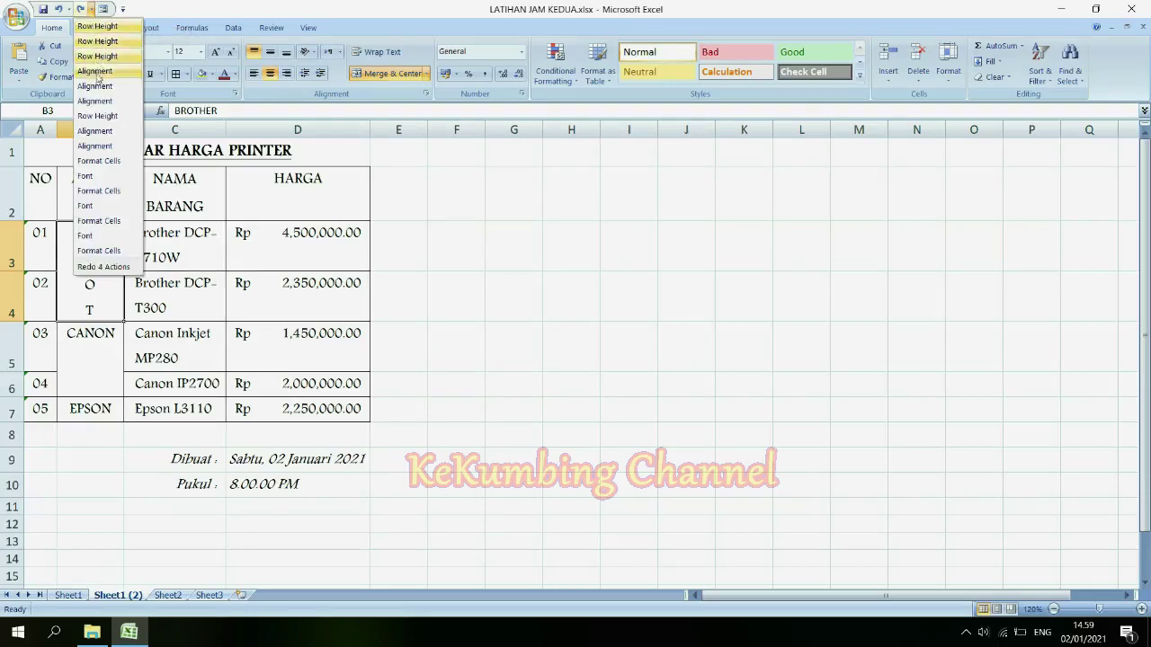
pyautogui.click(101, 256)
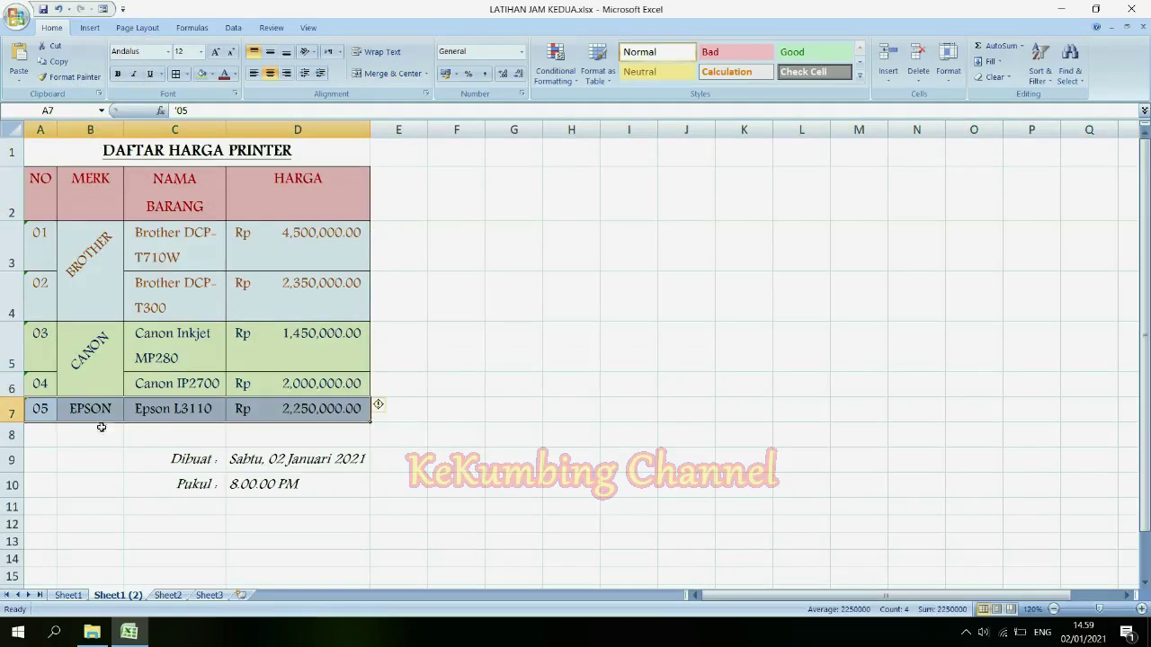
# Undo the blue fill on EPSON row 7 and the green fill on CANON rows 5–6
pyautogui.click(100, 439)
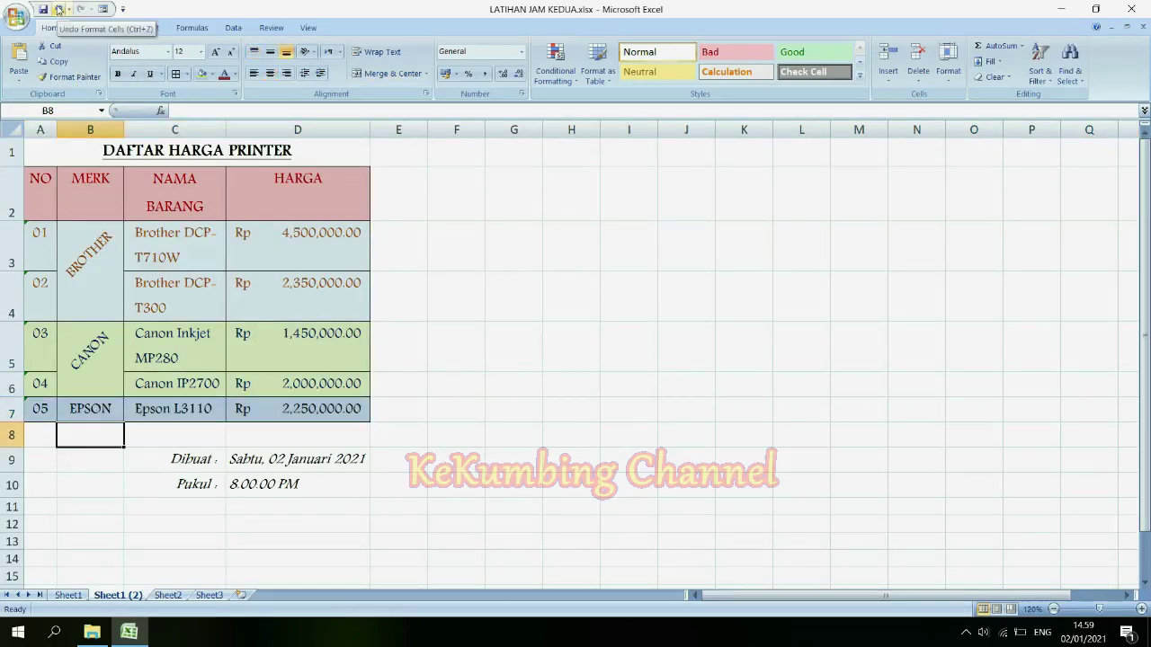
pyautogui.click(57, 9)
pyautogui.click(57, 9)
pyautogui.click(57, 9)
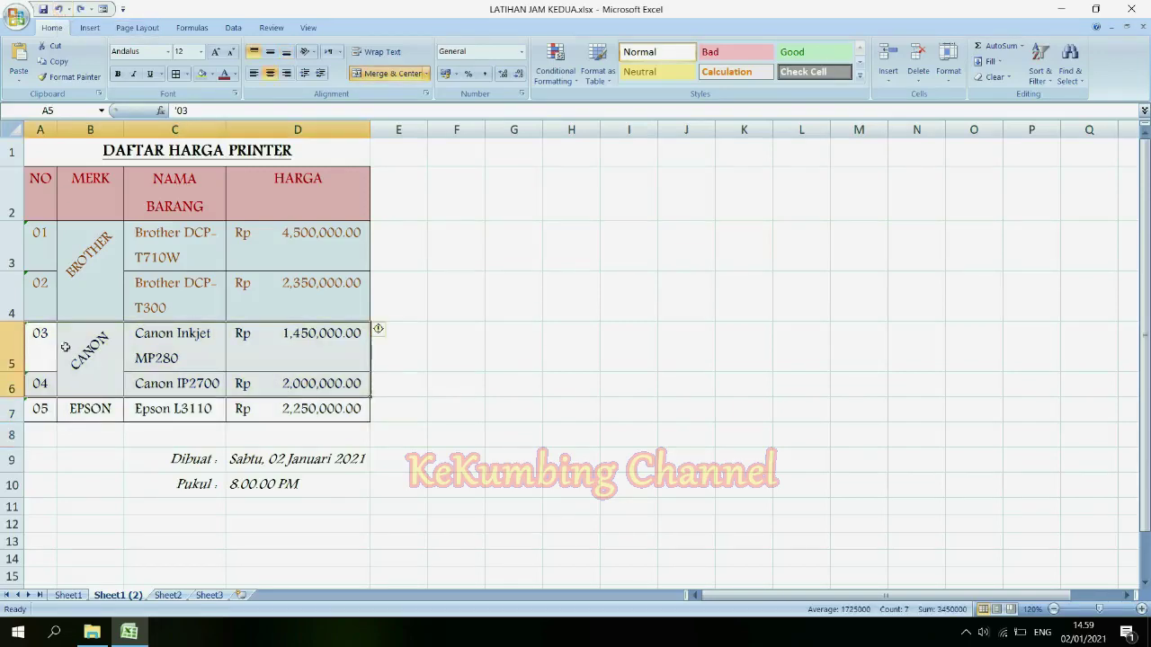
pyautogui.click(91, 435)
pyautogui.click(58, 9)
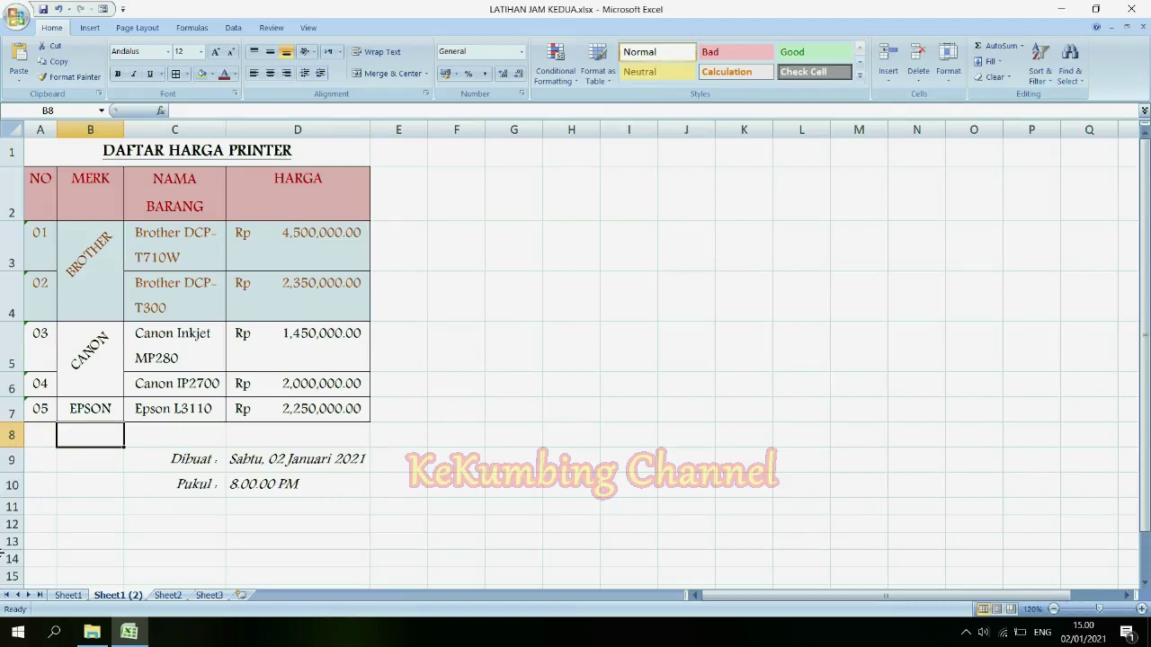
# On Sheet1, sort A3:A7 Z to A with expanded selection, then undo the sort
pyautogui.click(68, 595)
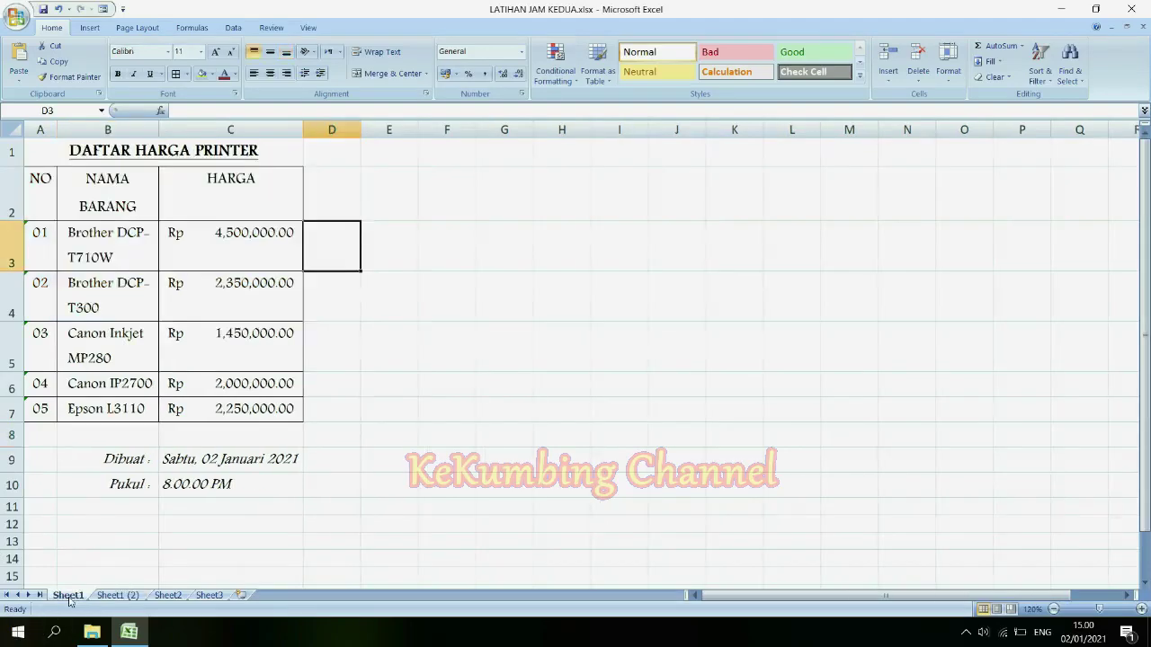
pyautogui.click(137, 508)
pyautogui.click(39, 244)
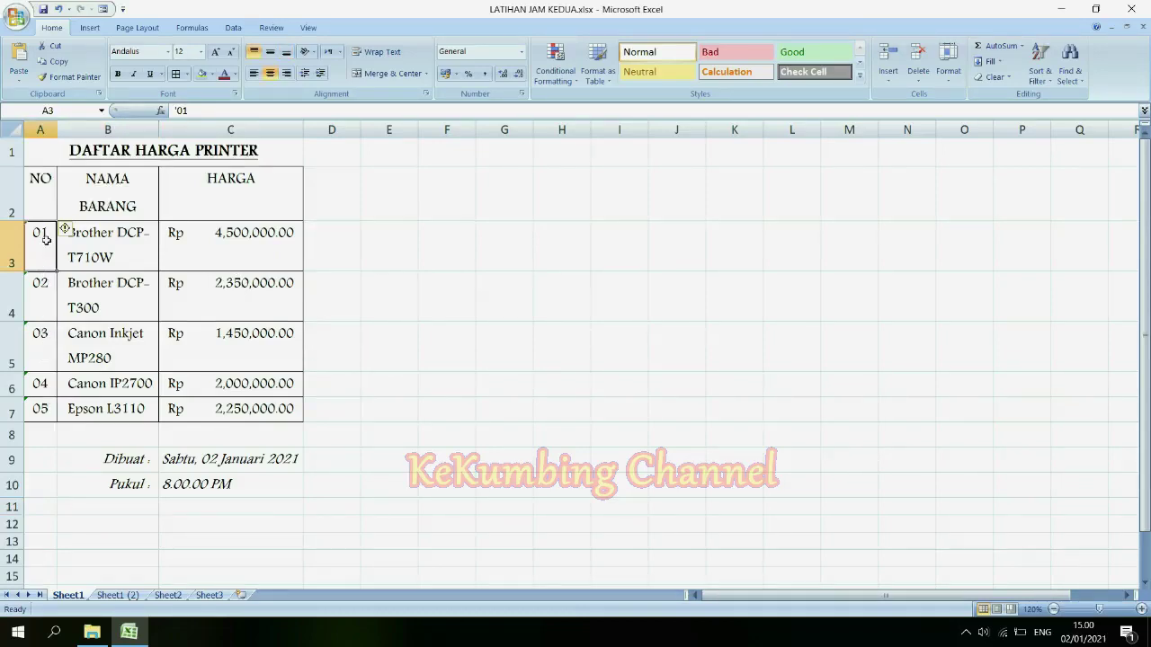
pyautogui.moveTo(45, 240); pyautogui.dragTo(41, 400)
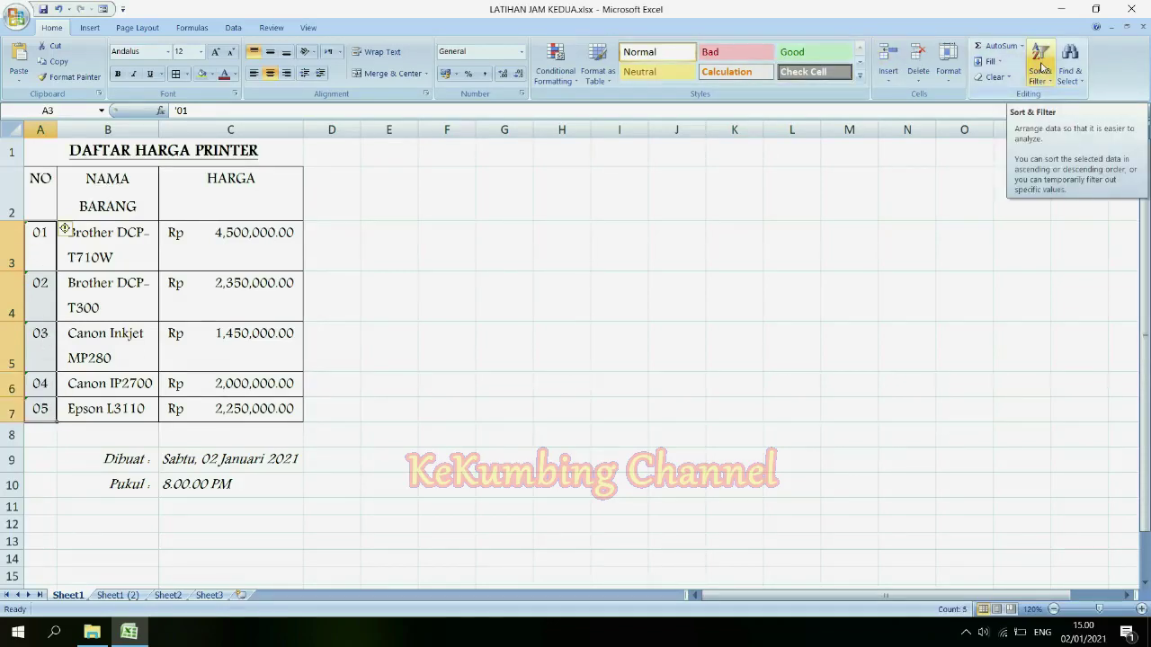
pyautogui.click(1041, 67)
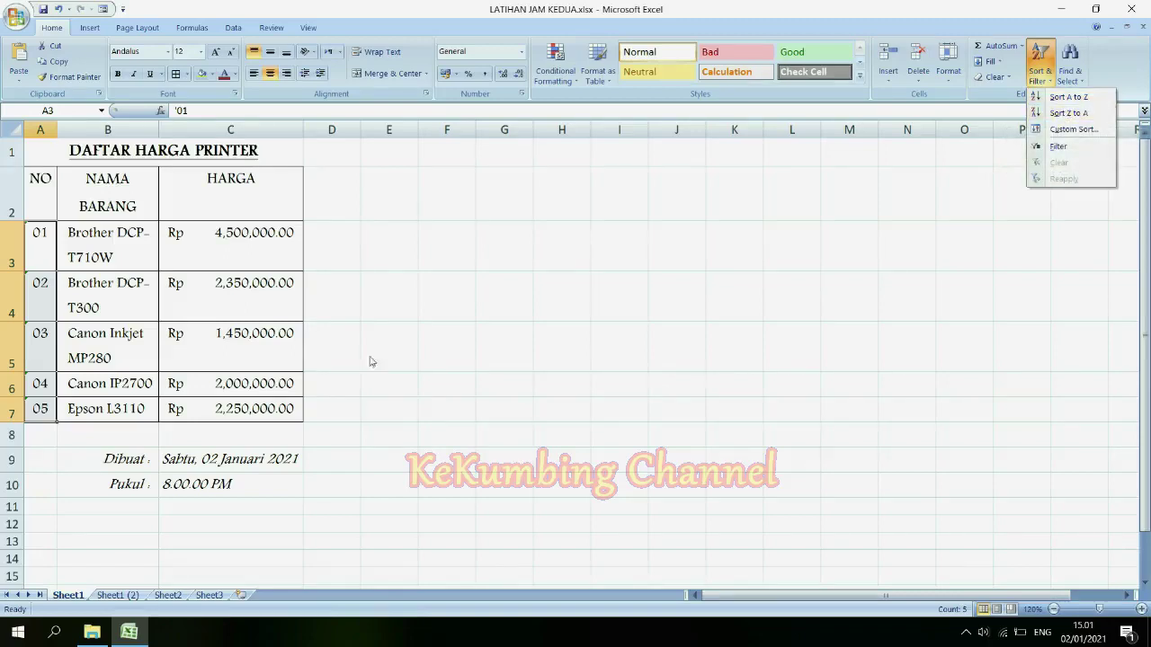
pyautogui.click(1066, 114)
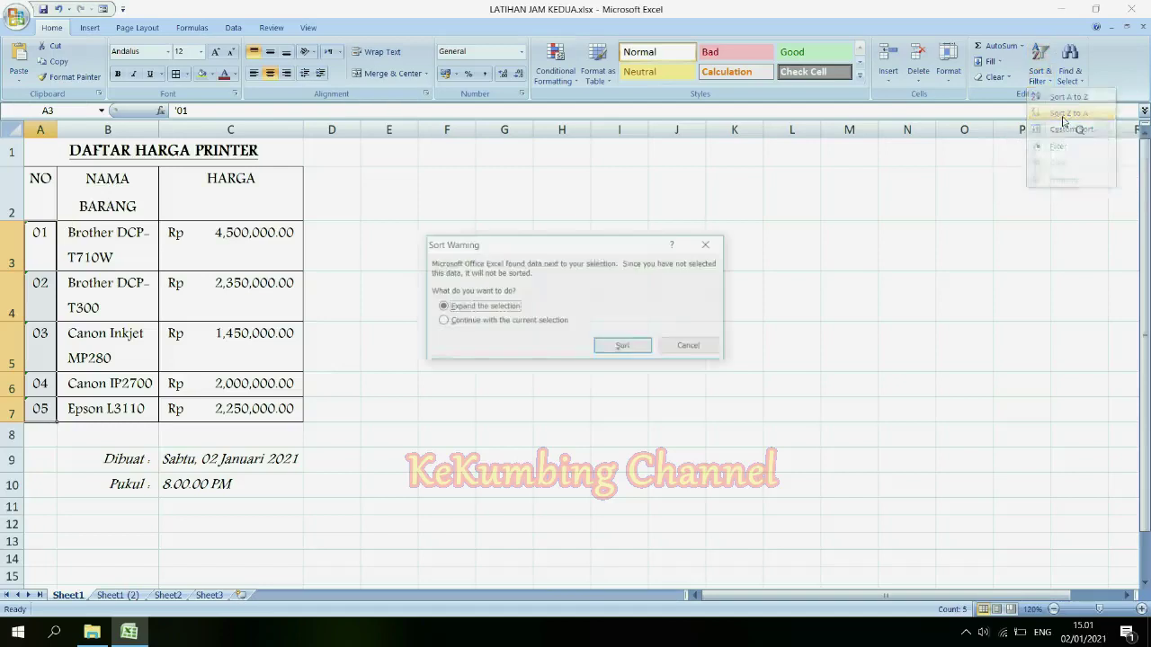
pyautogui.click(616, 341)
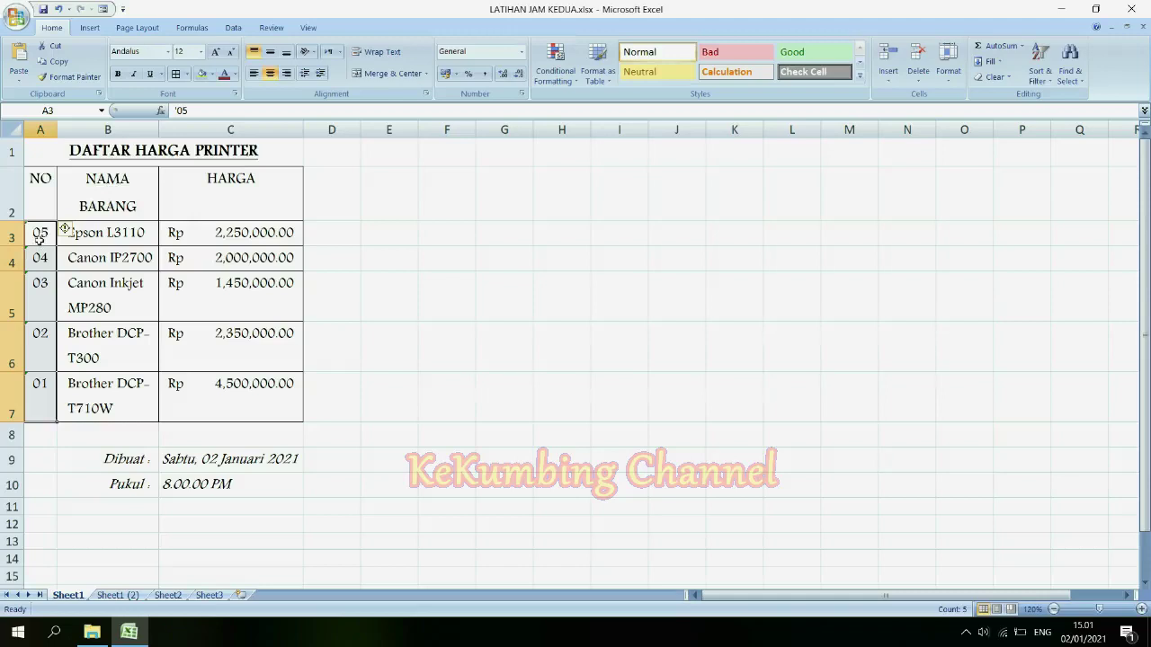
pyautogui.hotkey('ctrl', 'z')
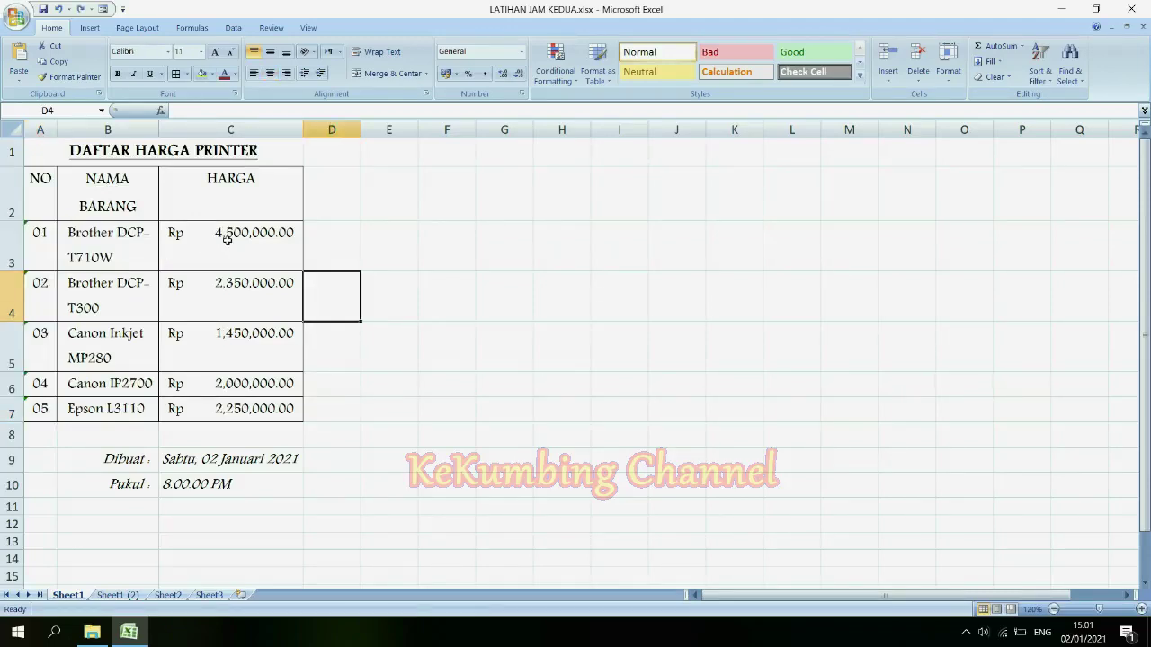
# Sort the table by HARGA (C3:C7) smallest to largest, expanding to whole rows
pyautogui.click(226, 238)
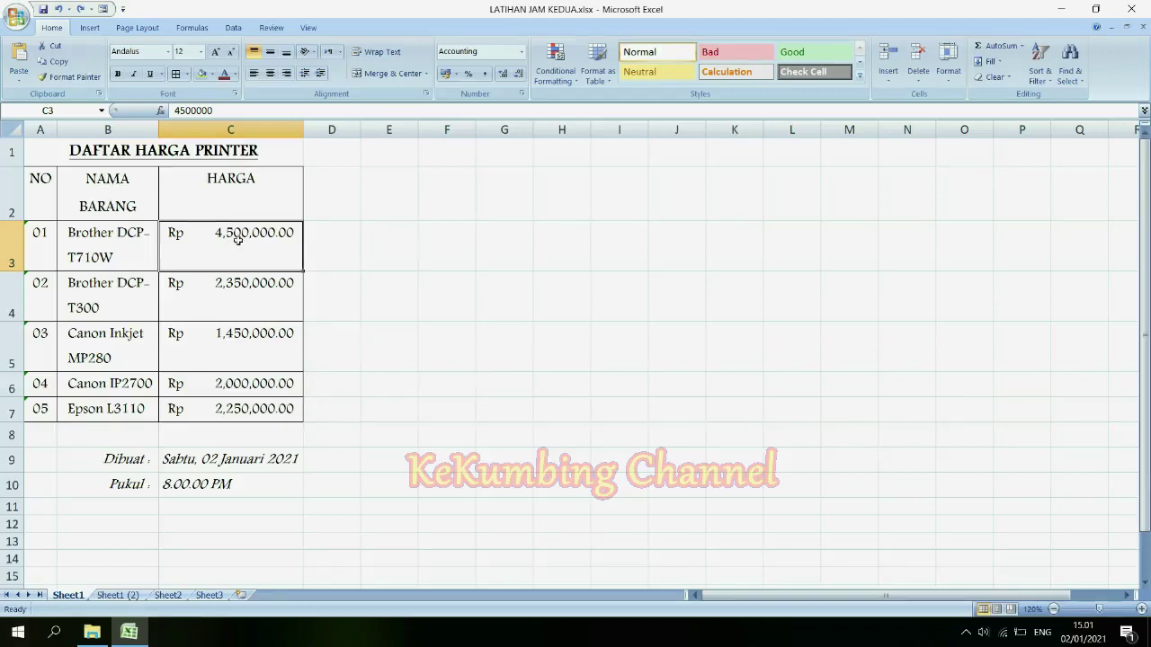
pyautogui.moveTo(244, 259); pyautogui.dragTo(250, 412)
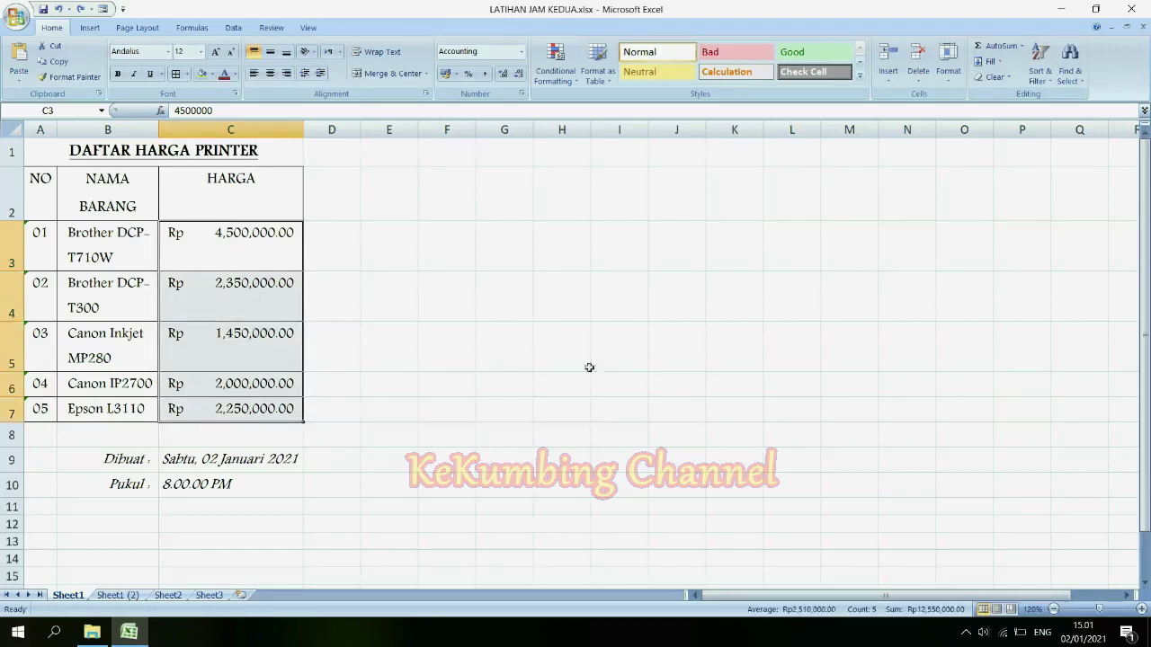
pyautogui.click(1038, 79)
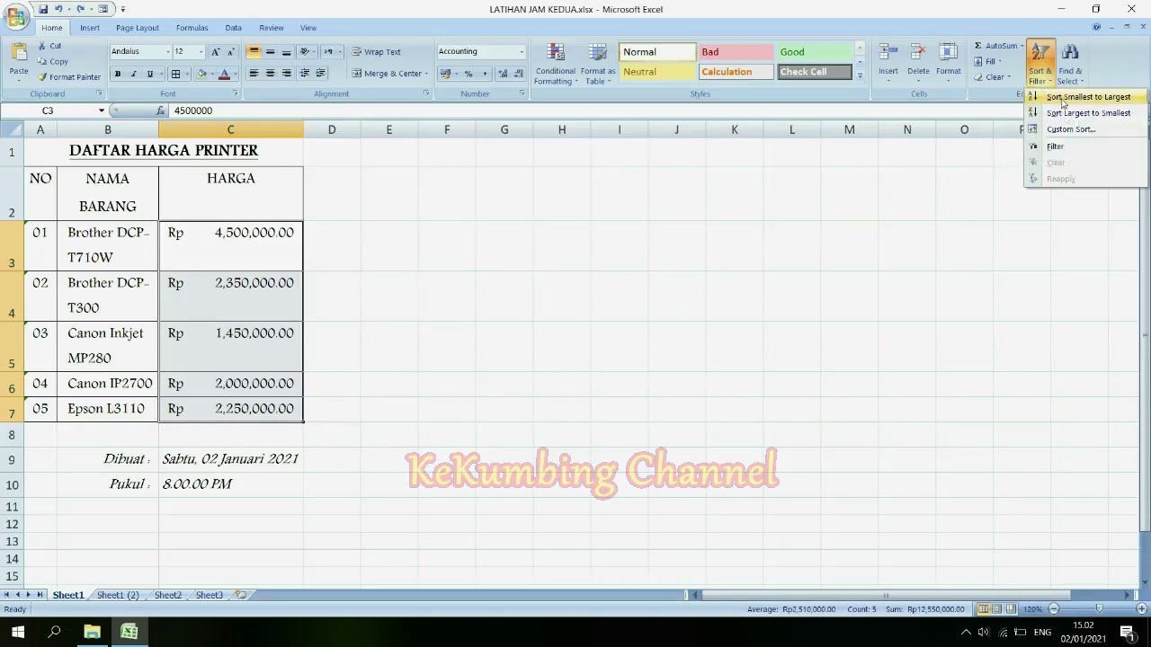
pyautogui.click(1062, 97)
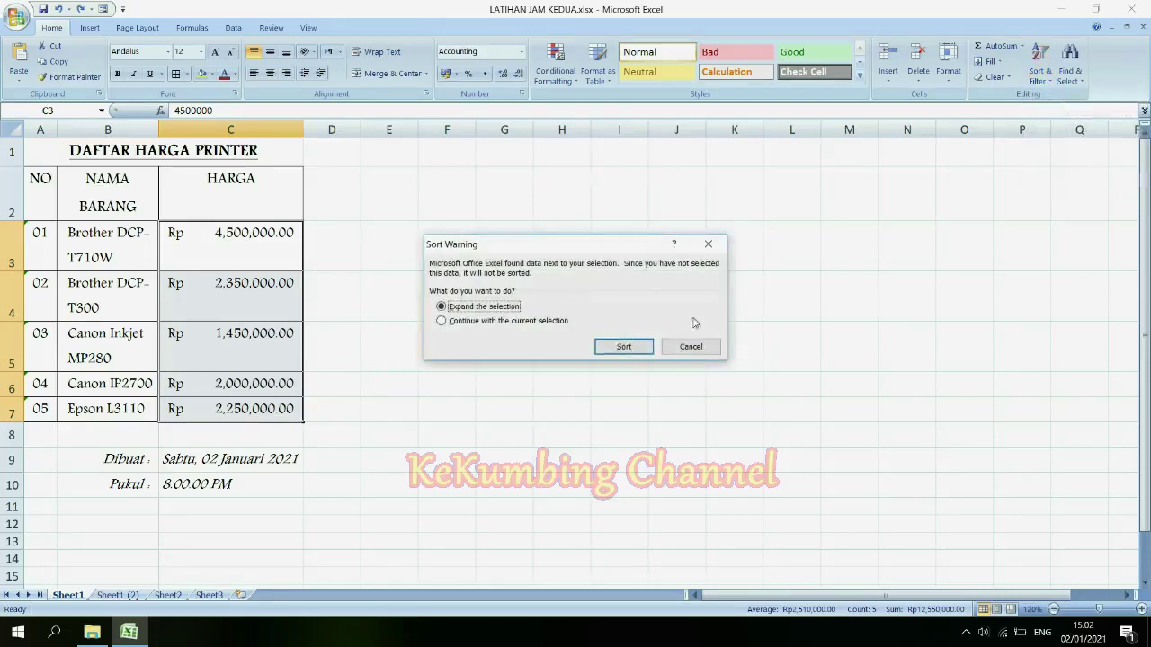
pyautogui.click(624, 347)
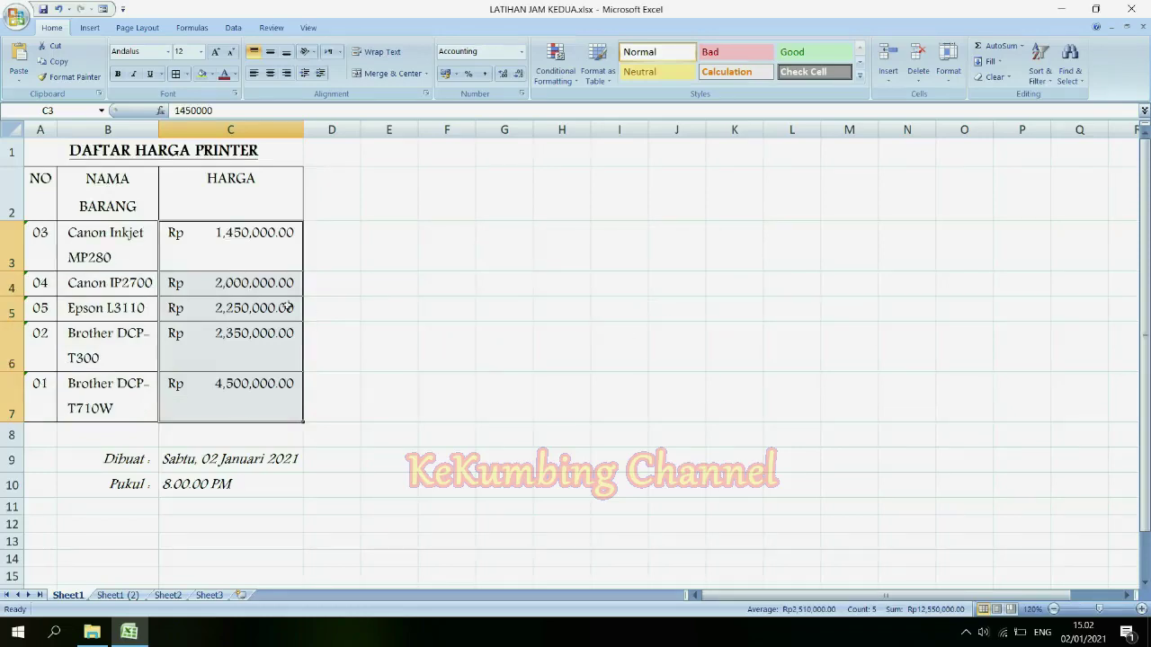
pyautogui.click(225, 243)
pyautogui.moveTo(226, 282); pyautogui.dragTo(226, 308)
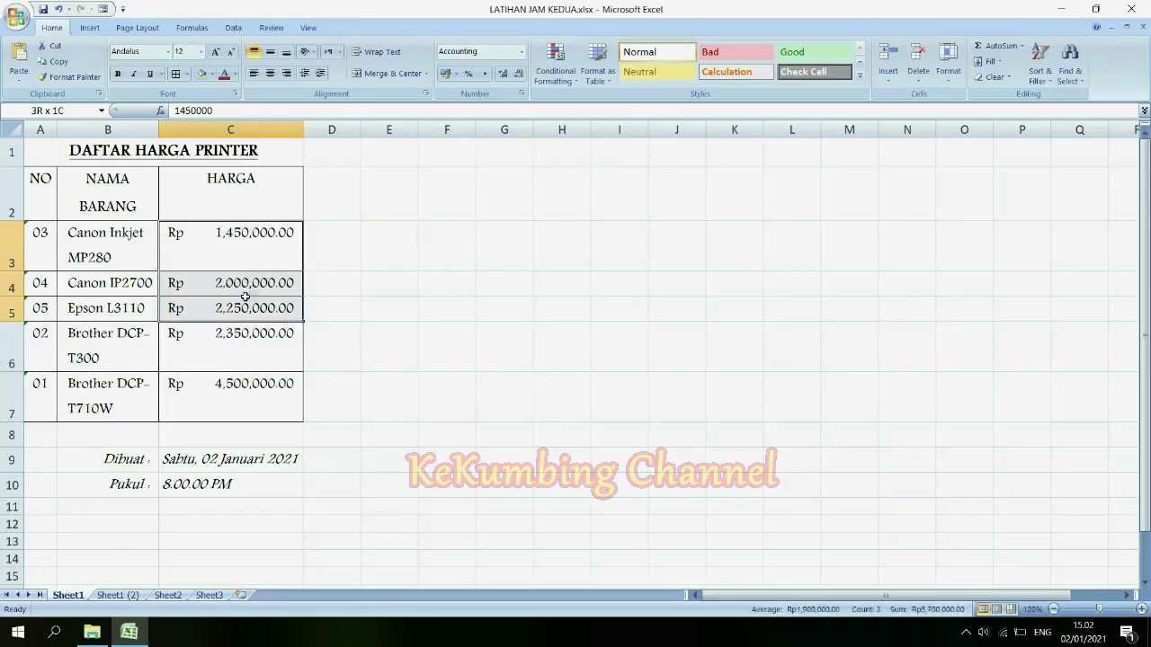
pyautogui.click(248, 244)
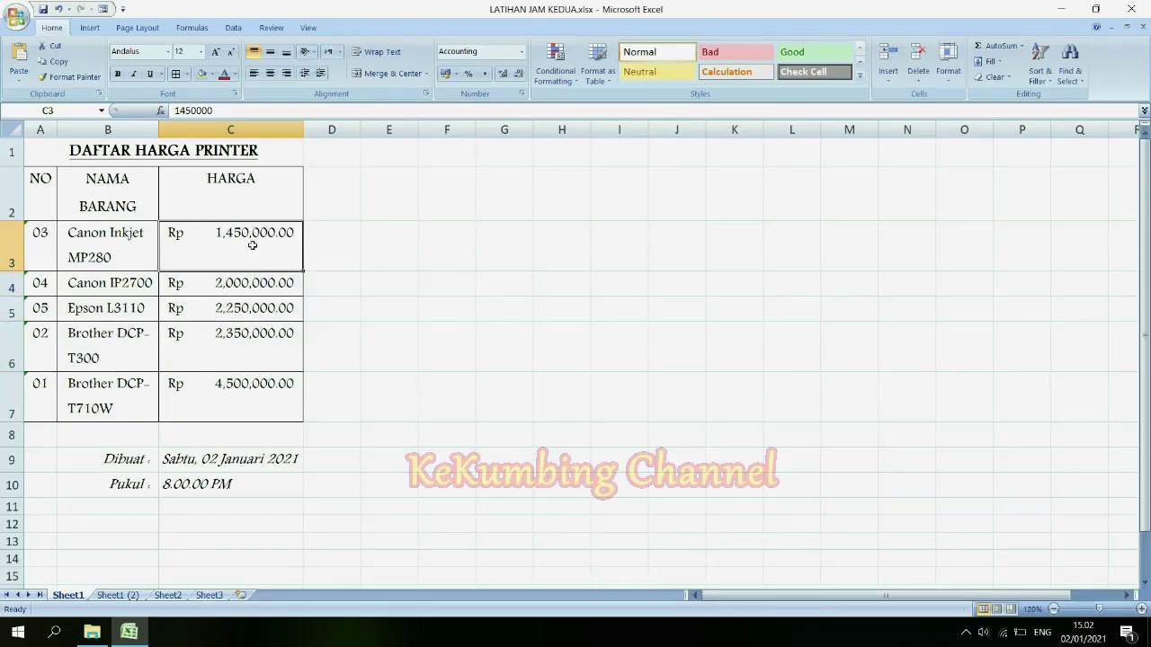
pyautogui.click(256, 395)
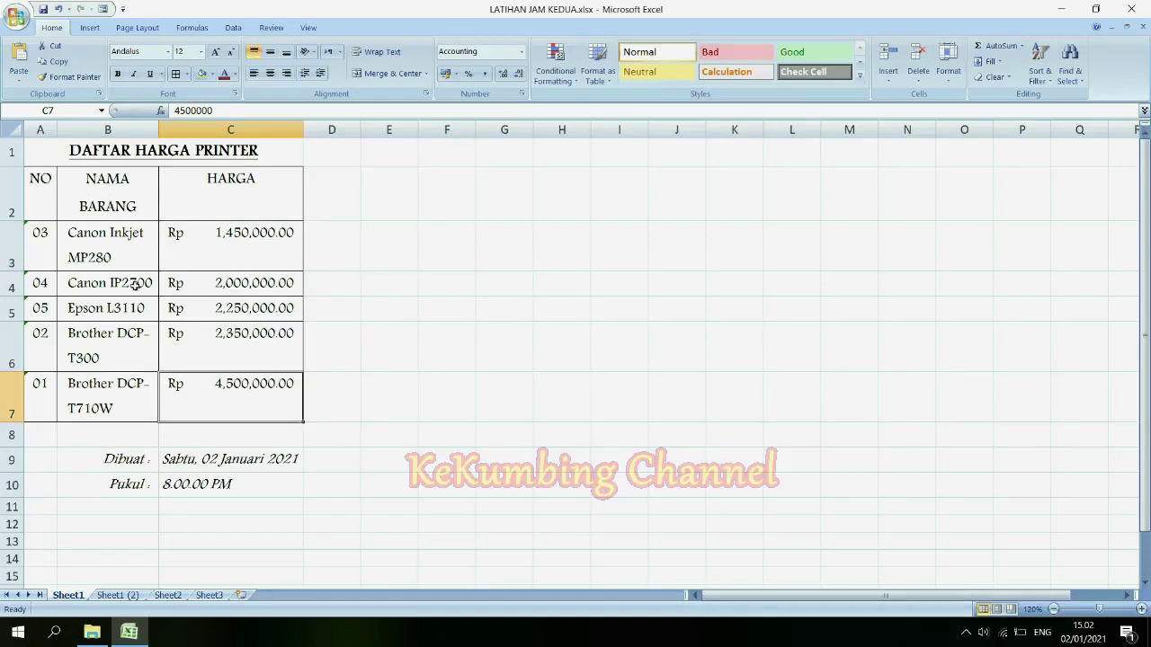
pyautogui.click(123, 240)
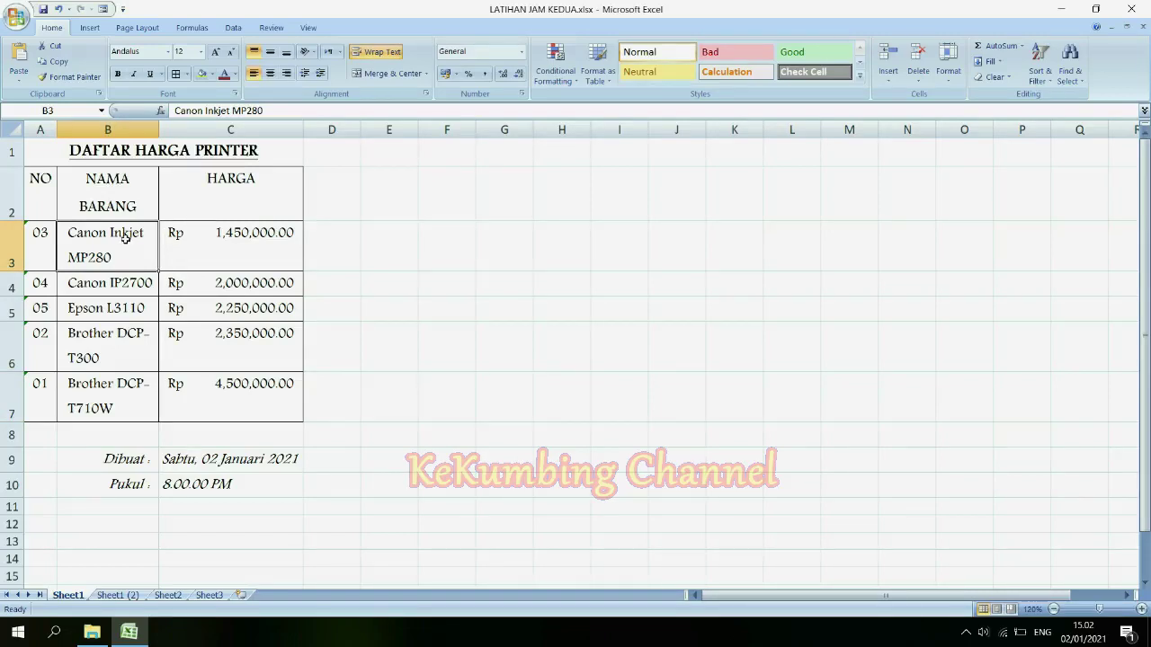
# Sort the table by printer name (B3:B7) A to Z, expanding to whole rows
pyautogui.moveTo(125, 235); pyautogui.dragTo(130, 381)
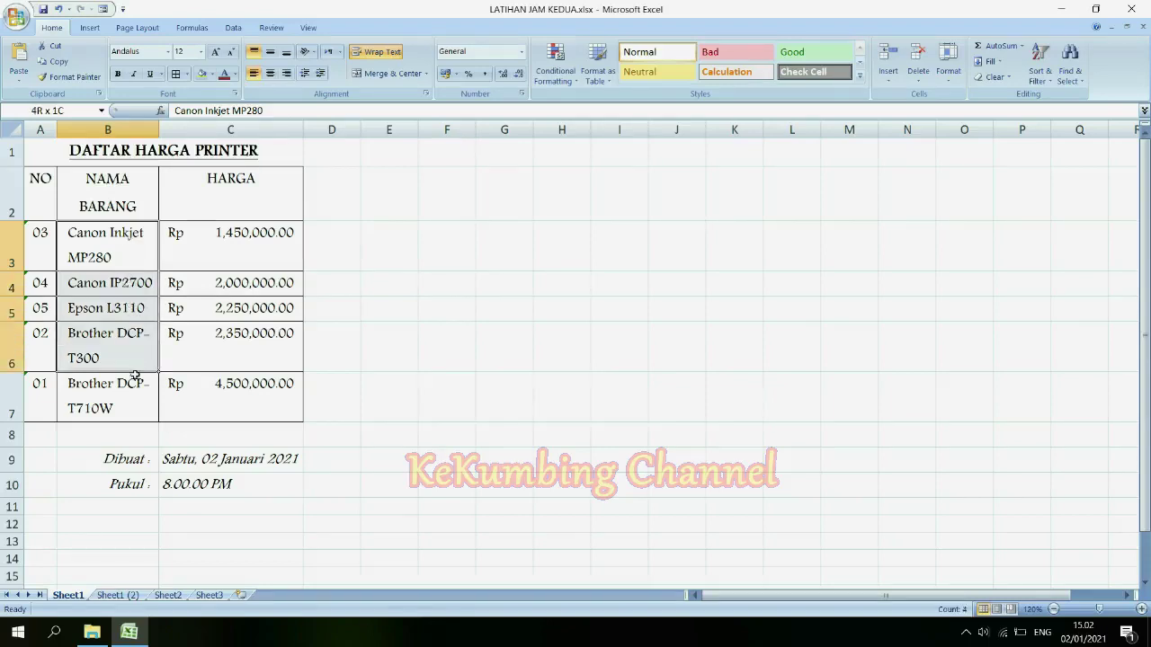
pyautogui.click(1038, 69)
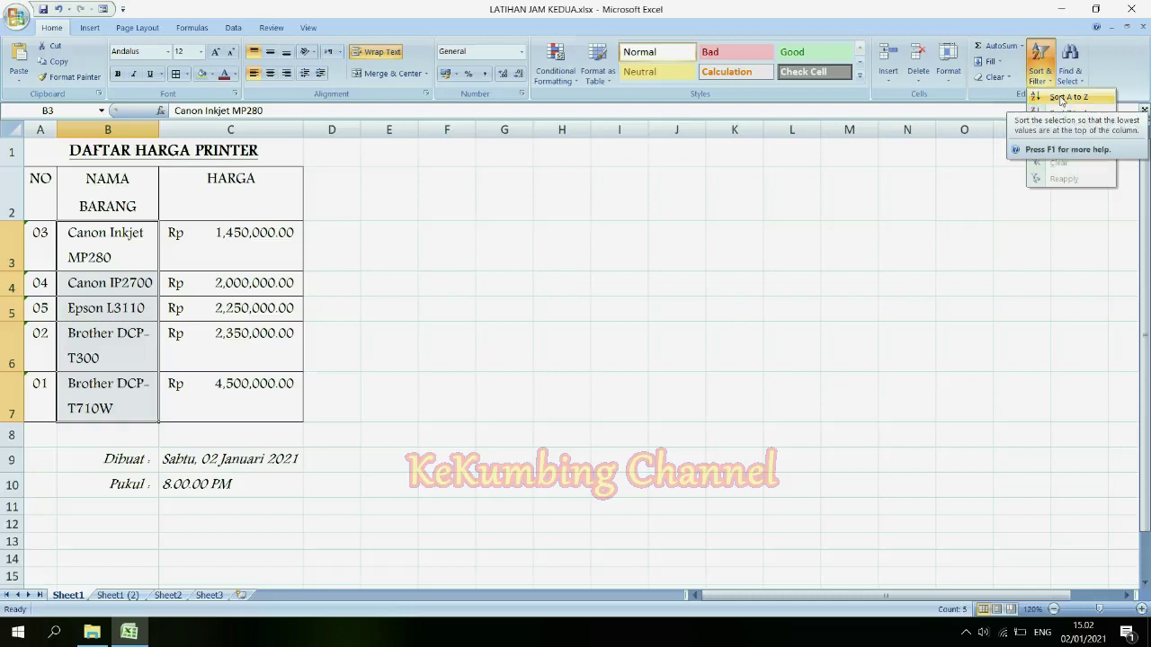
pyautogui.click(1066, 97)
pyautogui.click(625, 347)
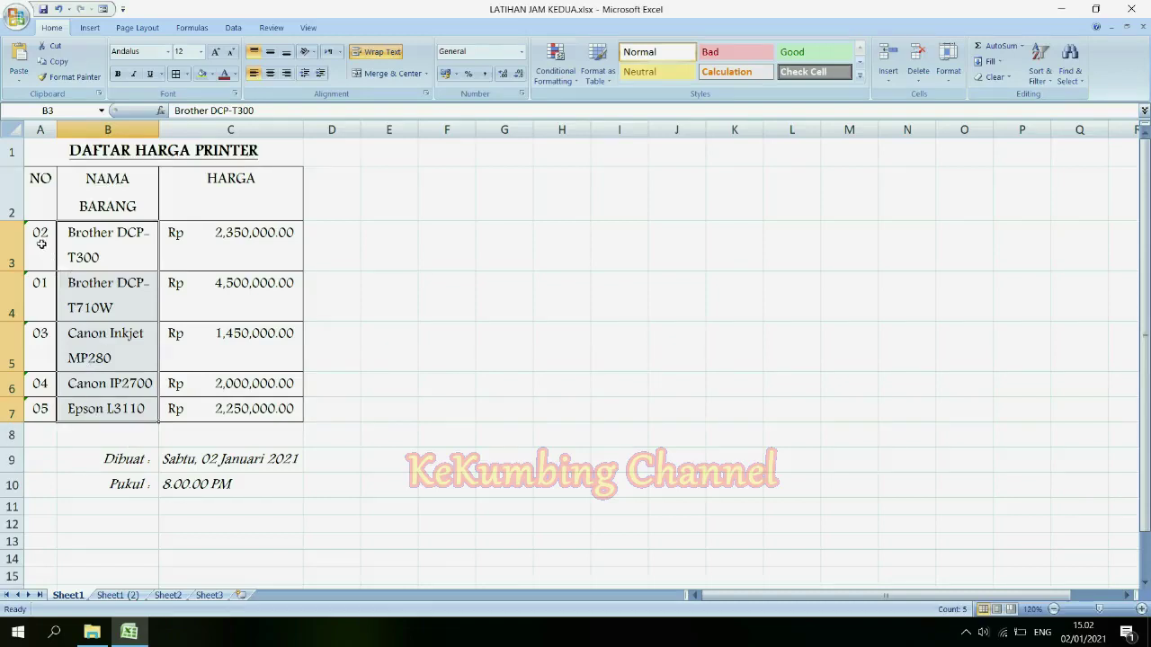
# Re-sort the table by NO (A3:A7) ascending so rows run 01 to 05
pyautogui.moveTo(41, 243); pyautogui.dragTo(41, 412)
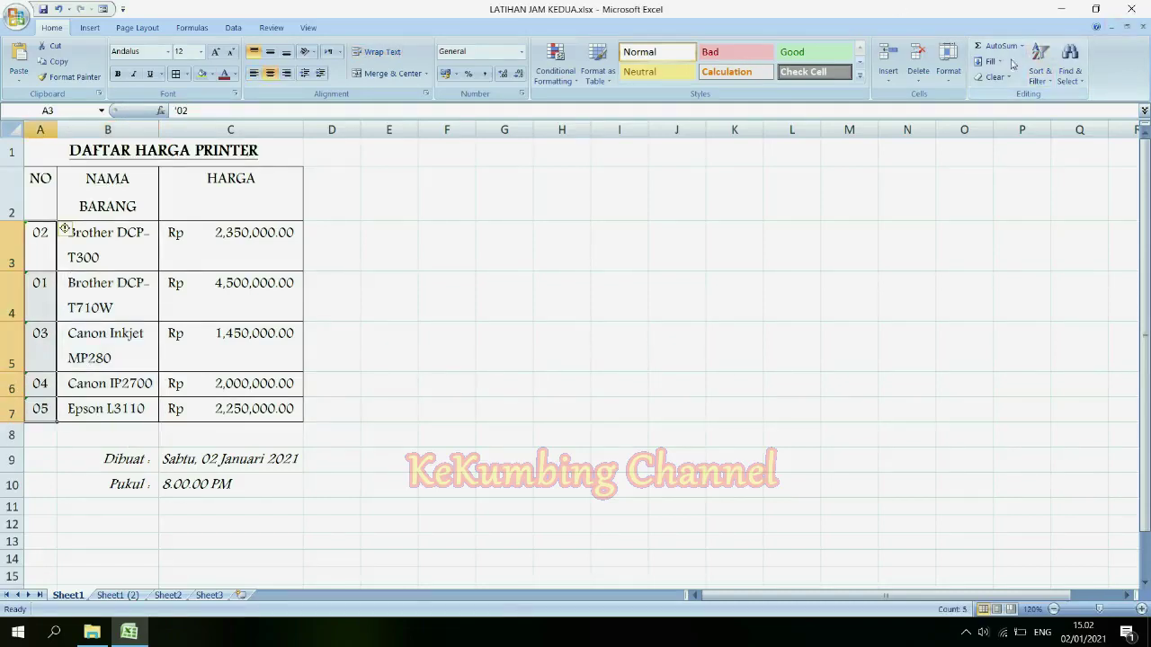
pyautogui.click(1039, 65)
pyautogui.click(1054, 98)
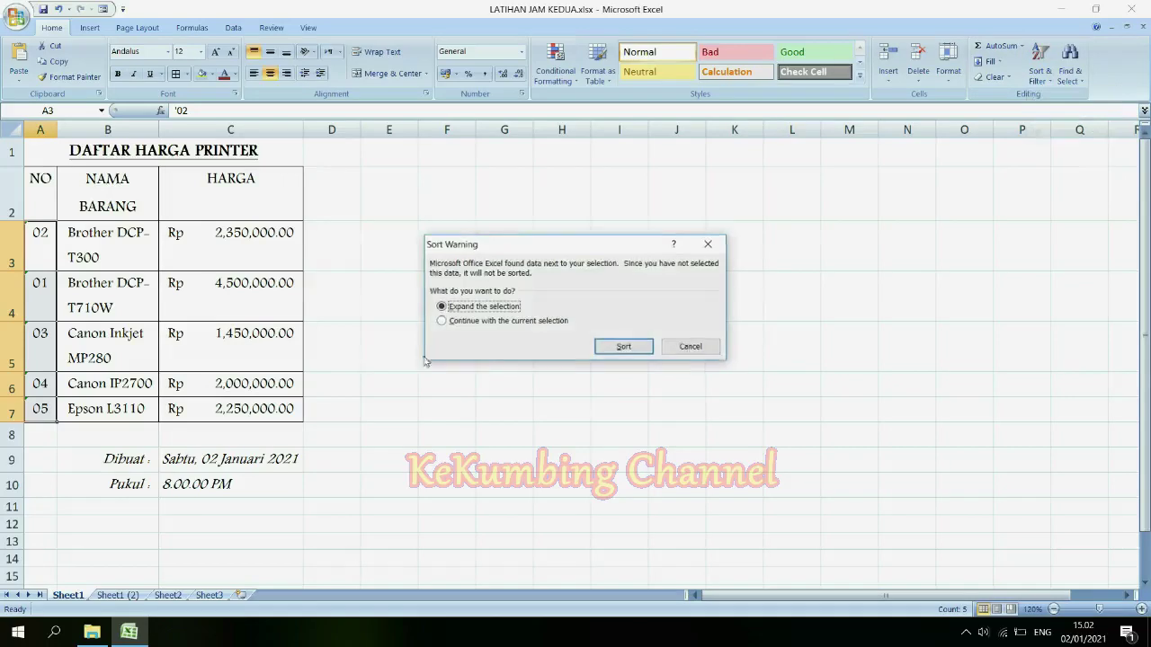
pyautogui.click(624, 346)
pyautogui.click(268, 500)
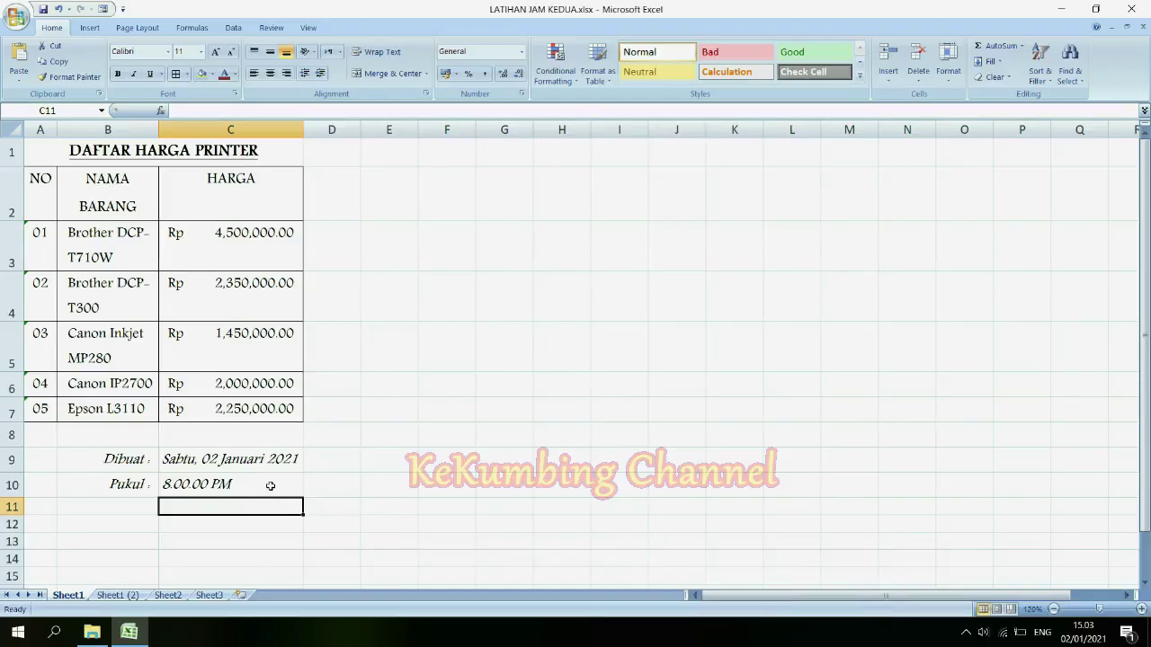
pyautogui.scroll(-2, 270, 485)
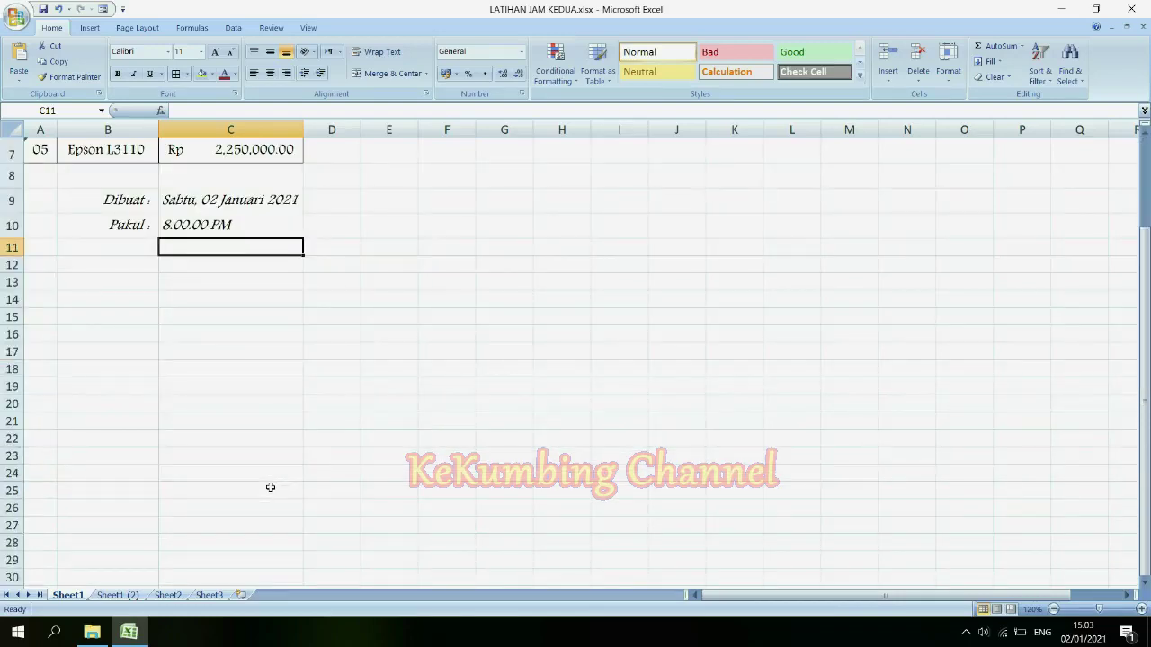
# Enter 1 in A12, fill it down to A25, and switch Auto Fill to Fill Series
pyautogui.click(39, 265)
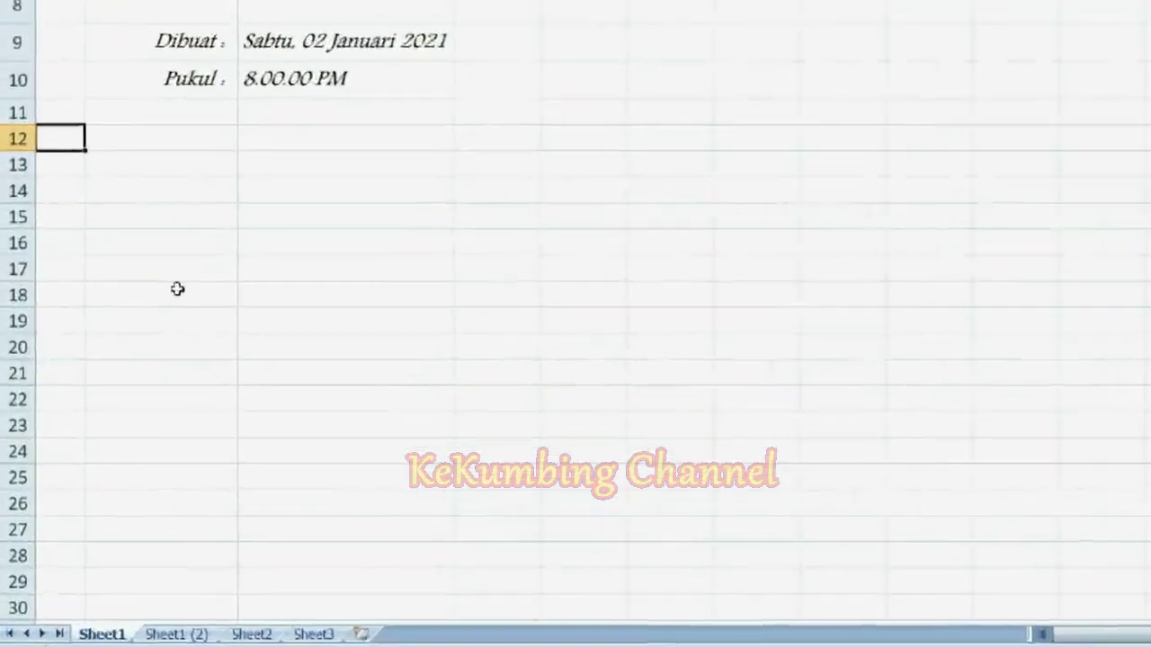
pyautogui.write('1')
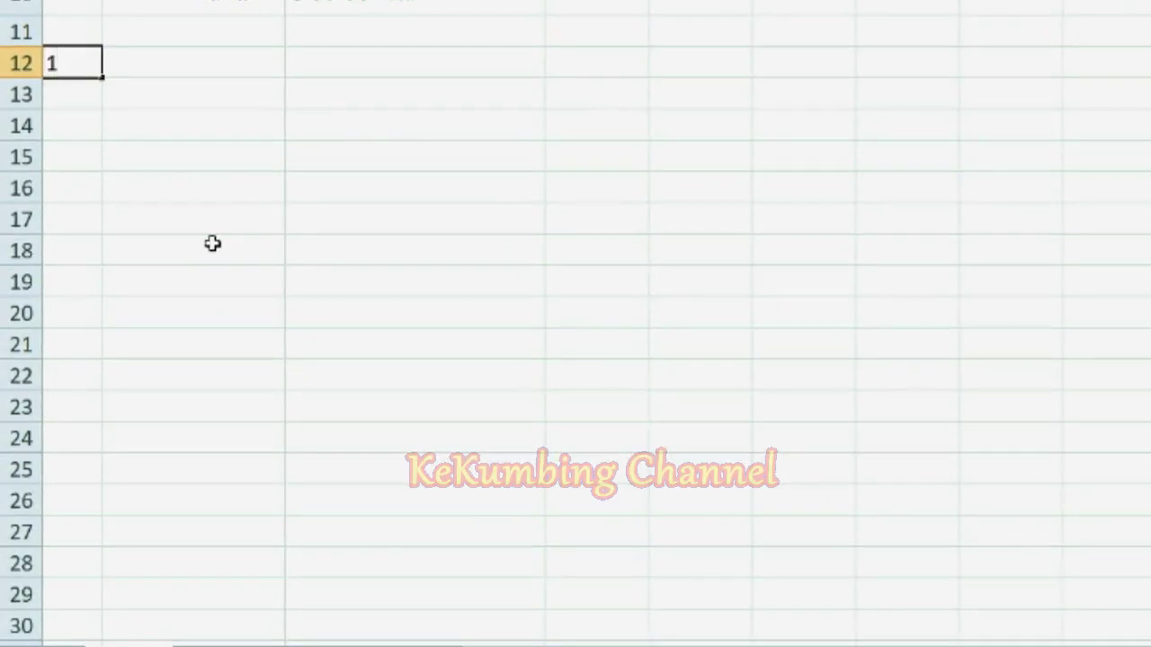
pyautogui.press('Return')
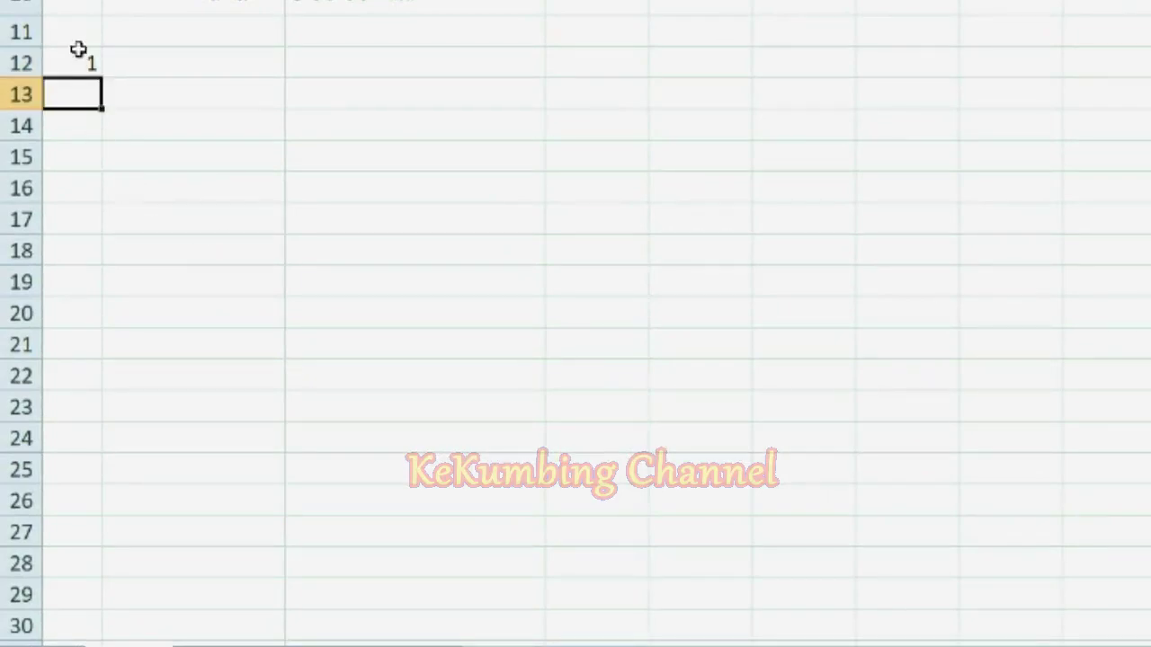
pyautogui.click(79, 62)
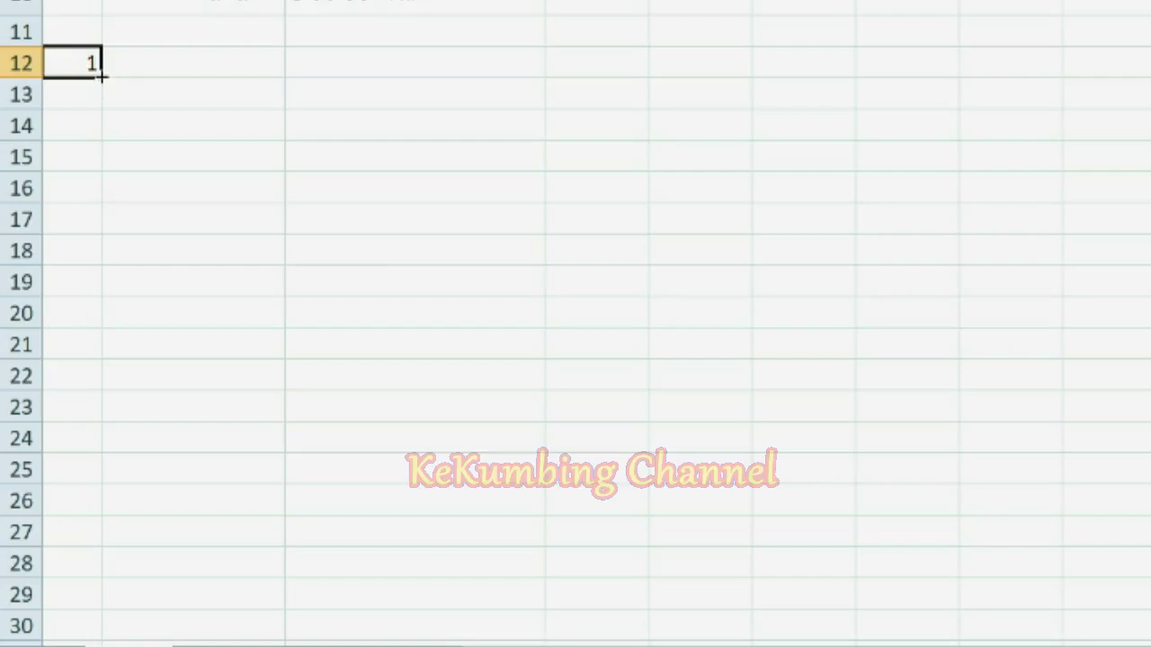
pyautogui.moveTo(101, 77); pyautogui.dragTo(102, 482)
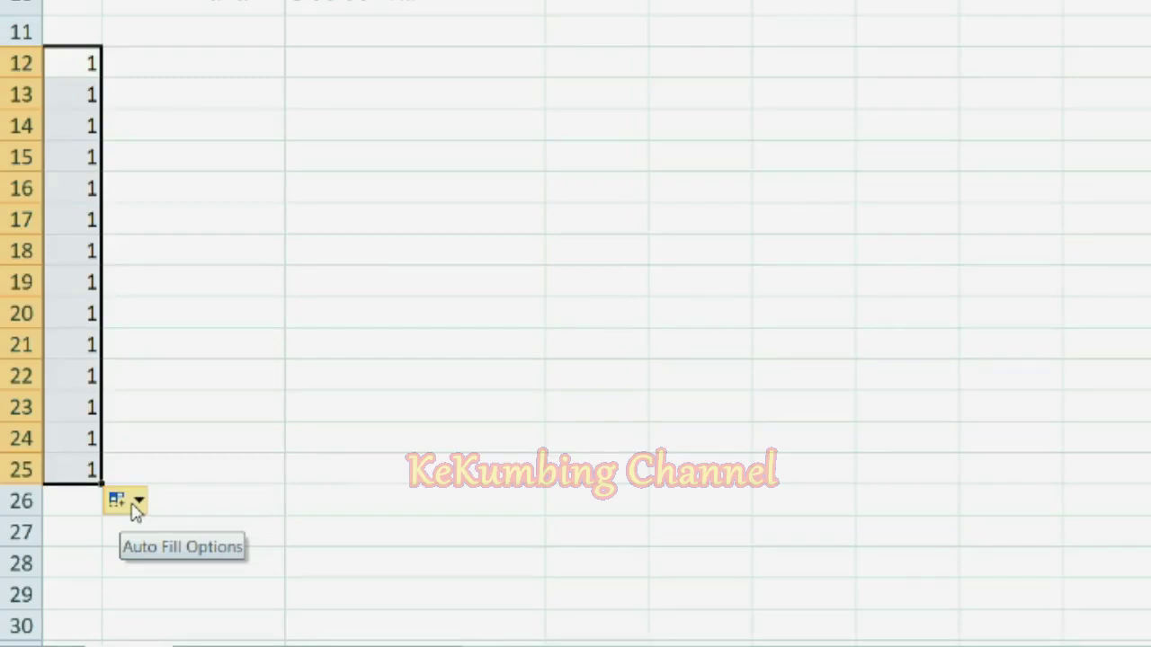
pyautogui.click(135, 504)
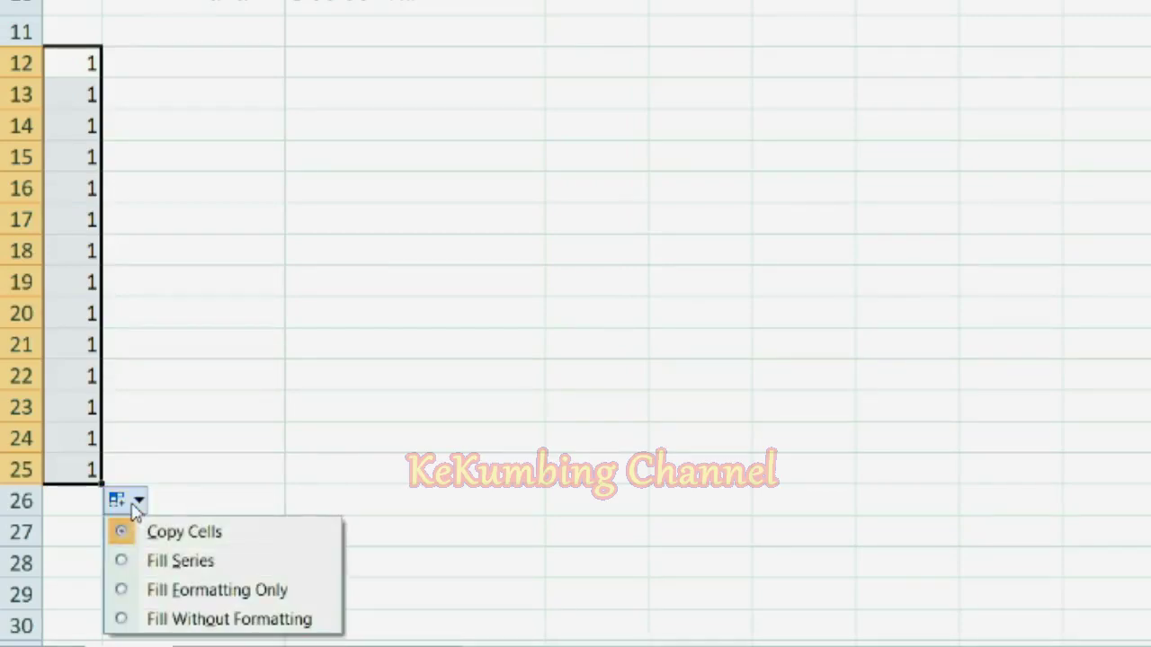
pyautogui.click(189, 564)
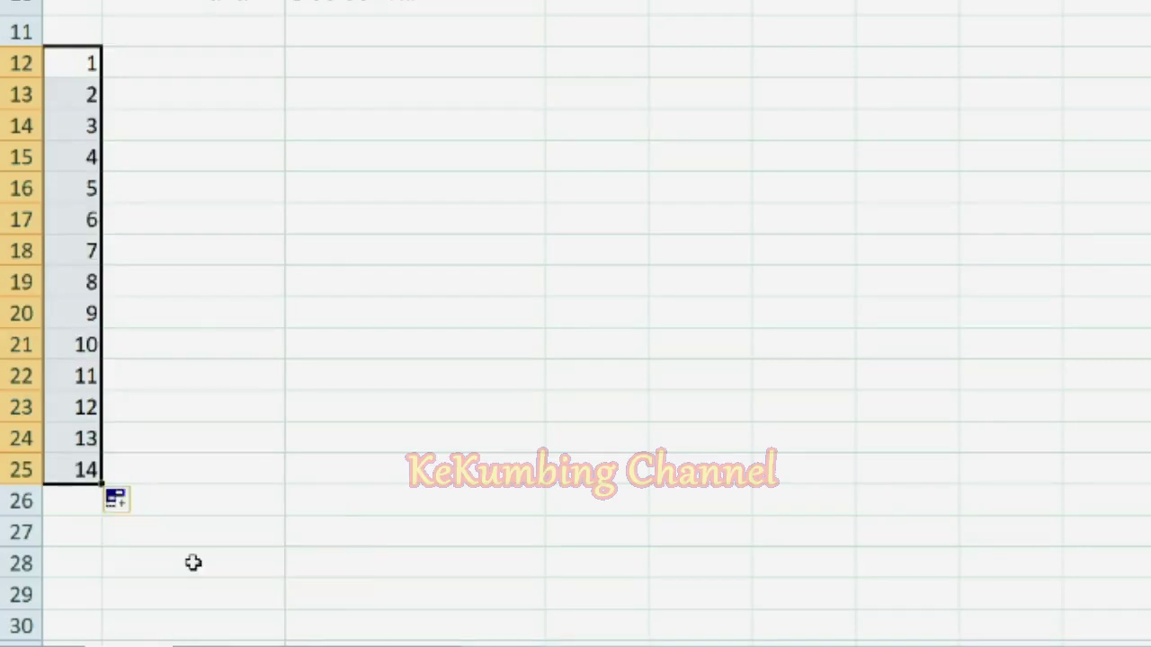
pyautogui.press('Right')
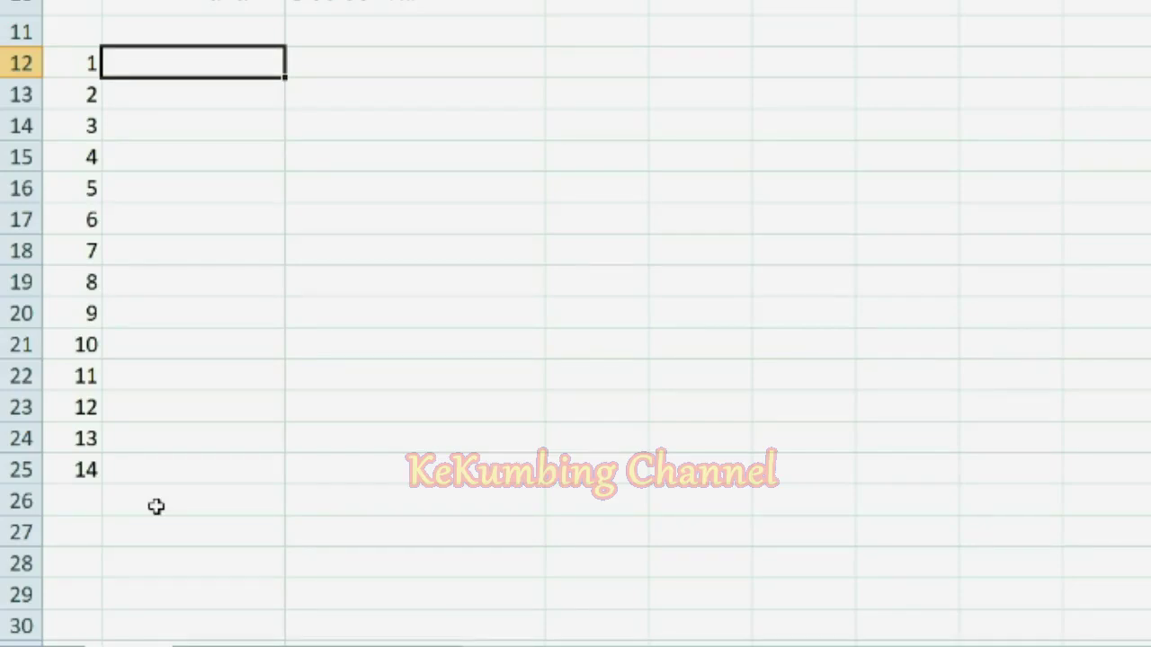
# Enter 1 and 2 in B12:B13 and drag the fill handle to row 26, reaching 15
pyautogui.write('1')
pyautogui.press('Return')
pyautogui.write('2')
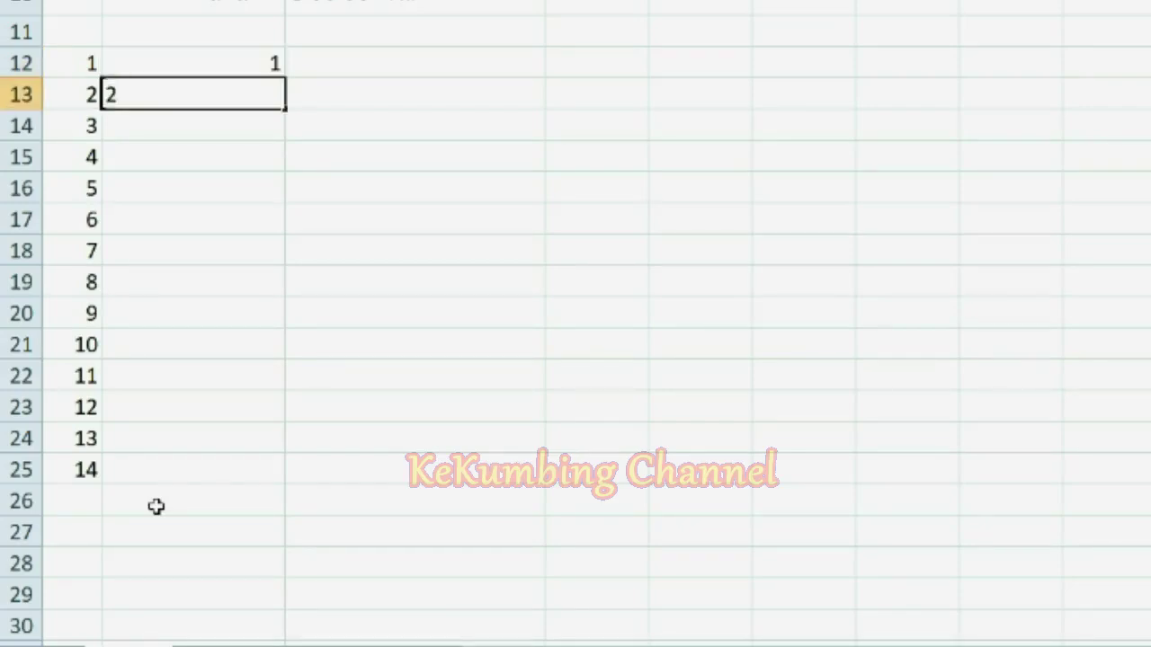
pyautogui.press('Return')
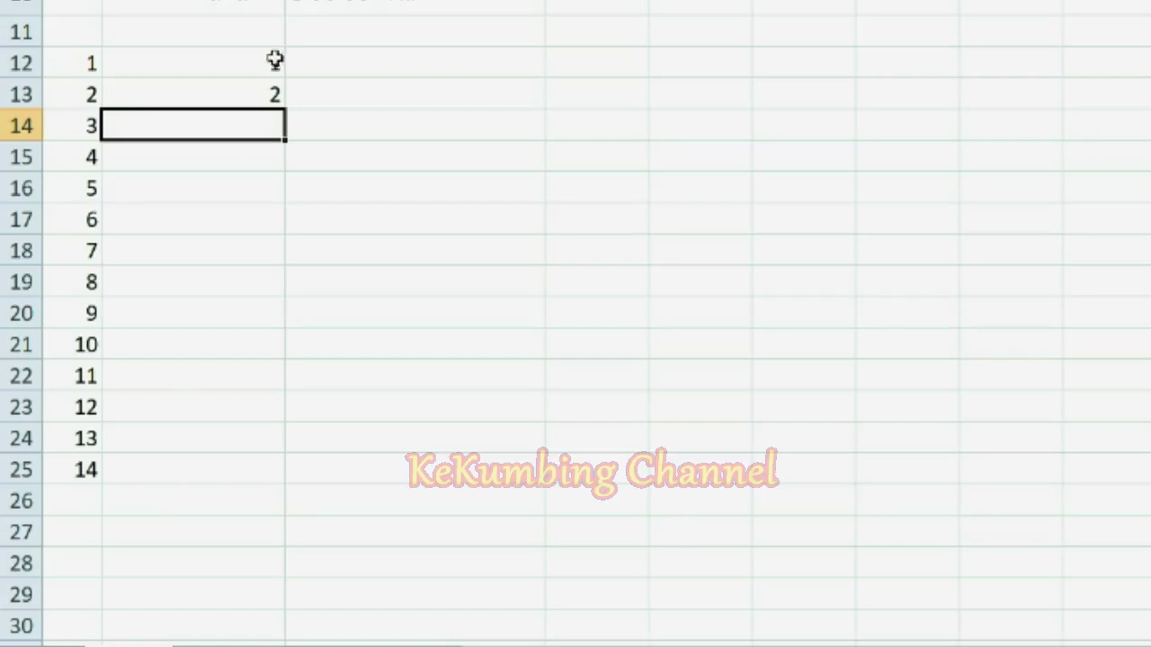
pyautogui.moveTo(268, 61); pyautogui.dragTo(268, 85)
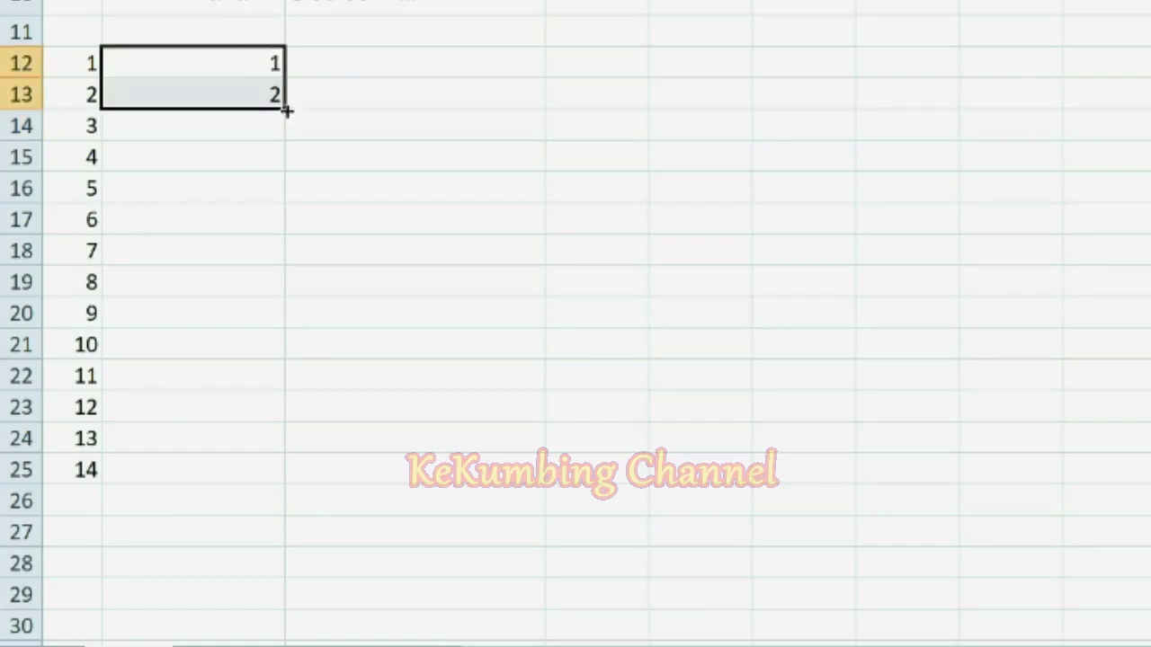
pyautogui.moveTo(286, 109)
pyautogui.mouseDown()
pyautogui.moveTo(300, 233)
pyautogui.moveTo(287, 507)
pyautogui.mouseUp()
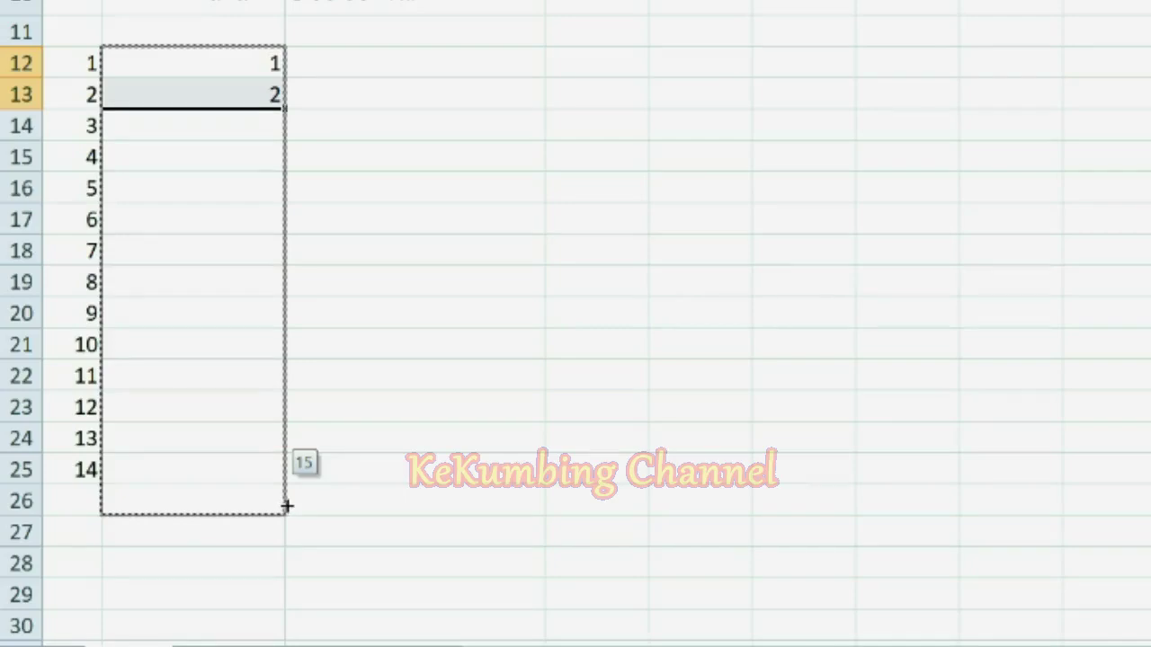
pyautogui.moveTo(286, 506); pyautogui.dragTo(289, 506)
pyautogui.moveTo(289, 506); pyautogui.dragTo(289, 510)
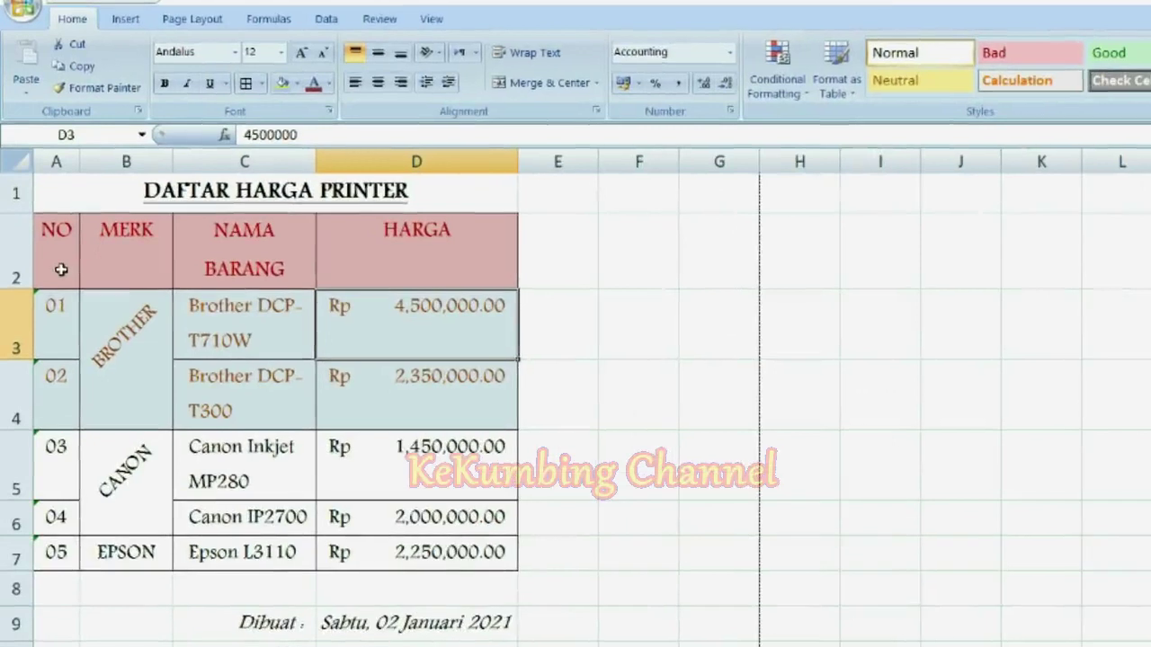
# Copy the A2:D2 header formatting with Format Painter onto the EPSON row A7:D7
pyautogui.press('Up')
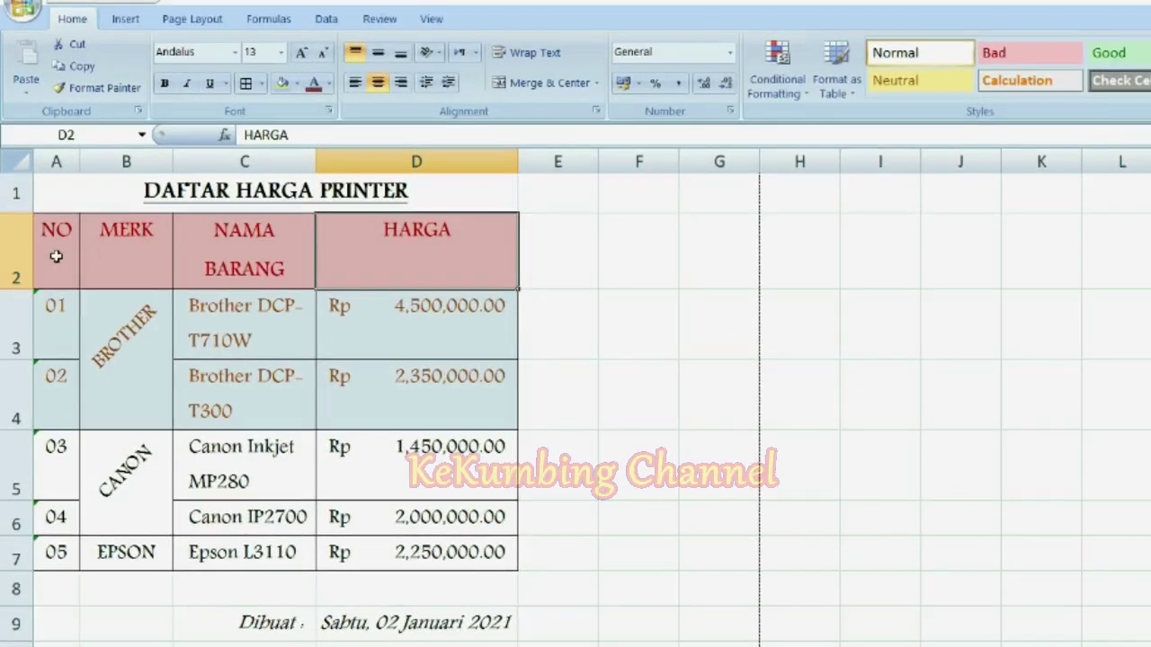
pyautogui.moveTo(57, 252); pyautogui.dragTo(416, 249)
pyautogui.click(180, 617)
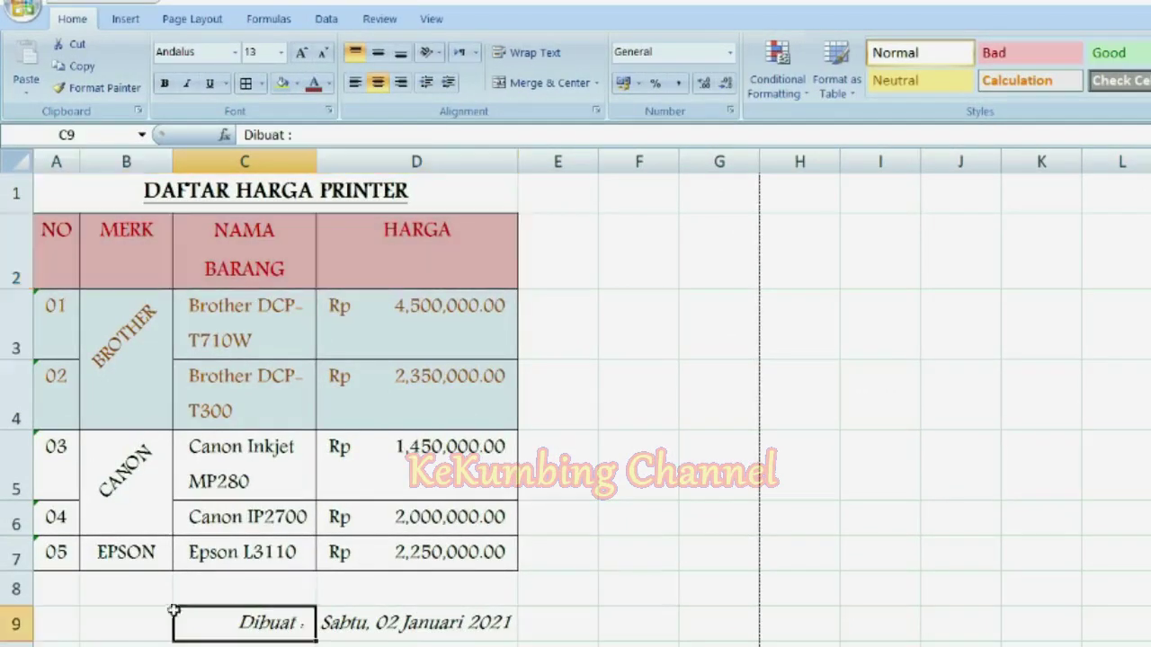
pyautogui.click(58, 243)
pyautogui.moveTo(58, 243); pyautogui.dragTo(389, 281)
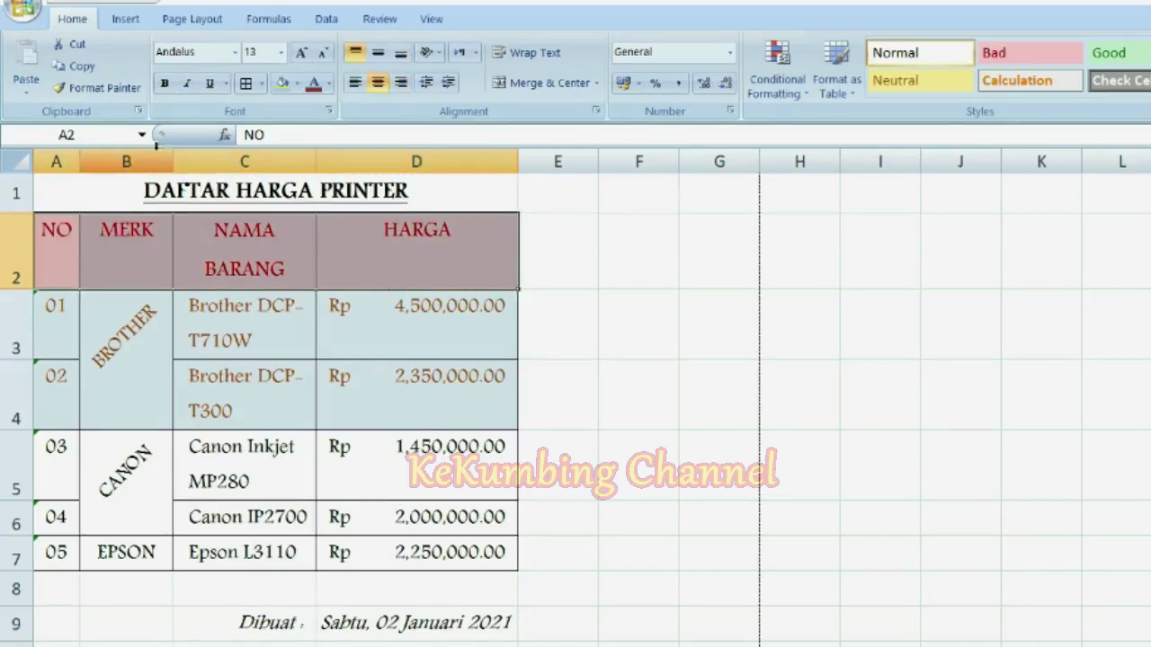
pyautogui.click(111, 94)
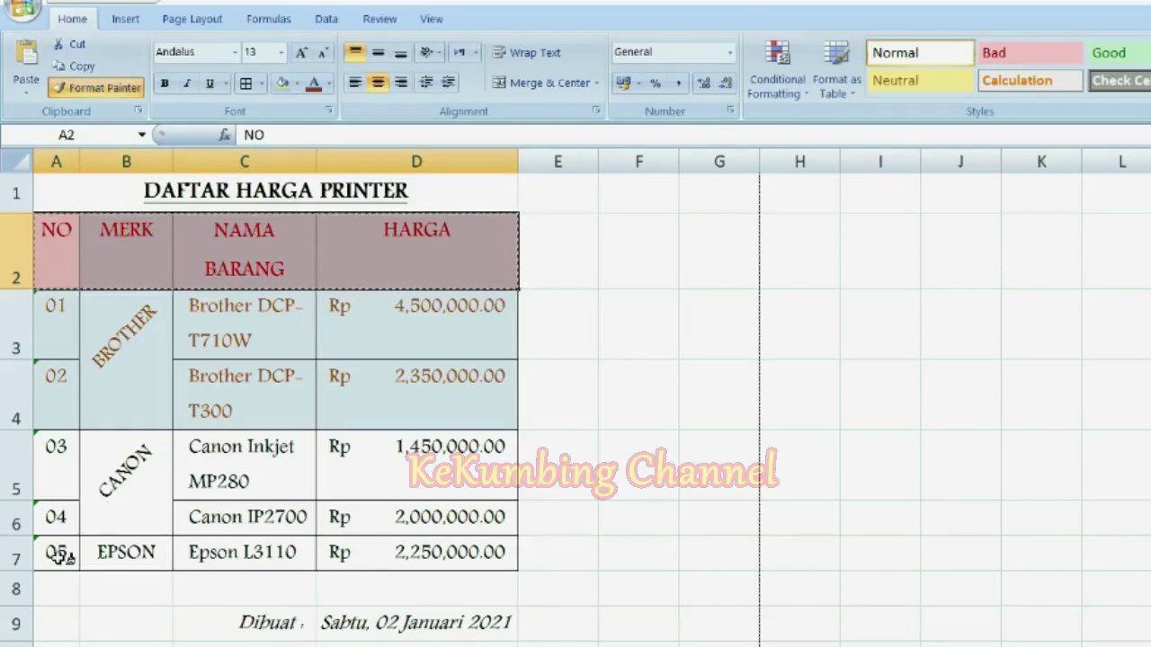
pyautogui.moveTo(61, 558); pyautogui.dragTo(503, 553)
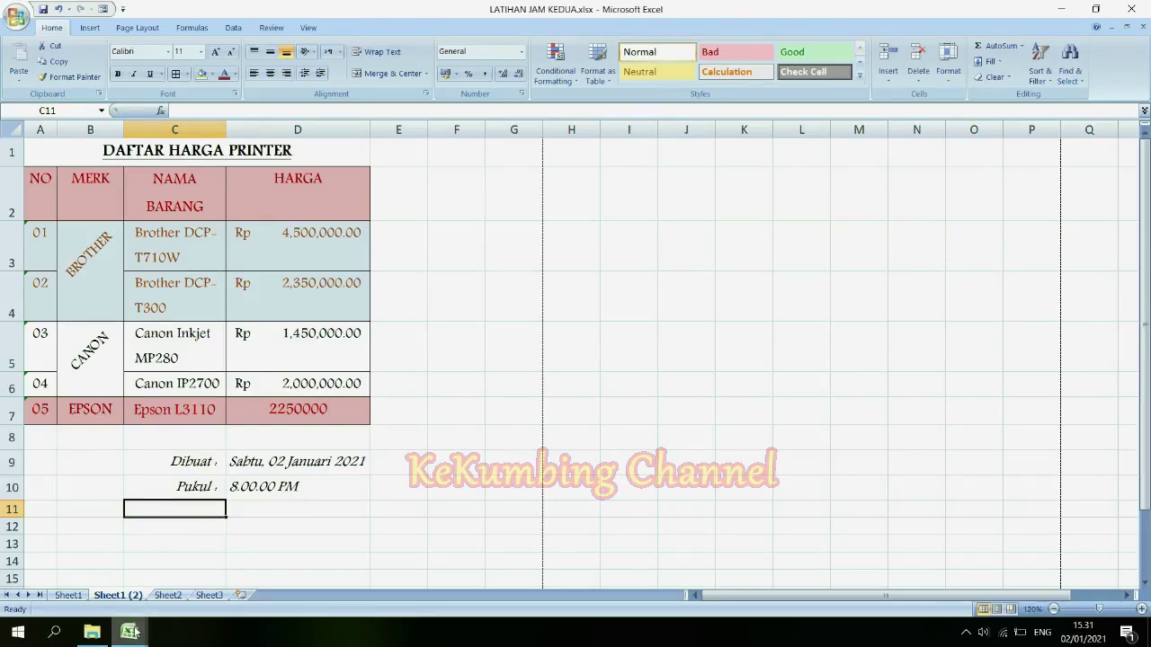
pyautogui.moveTo(129, 632)
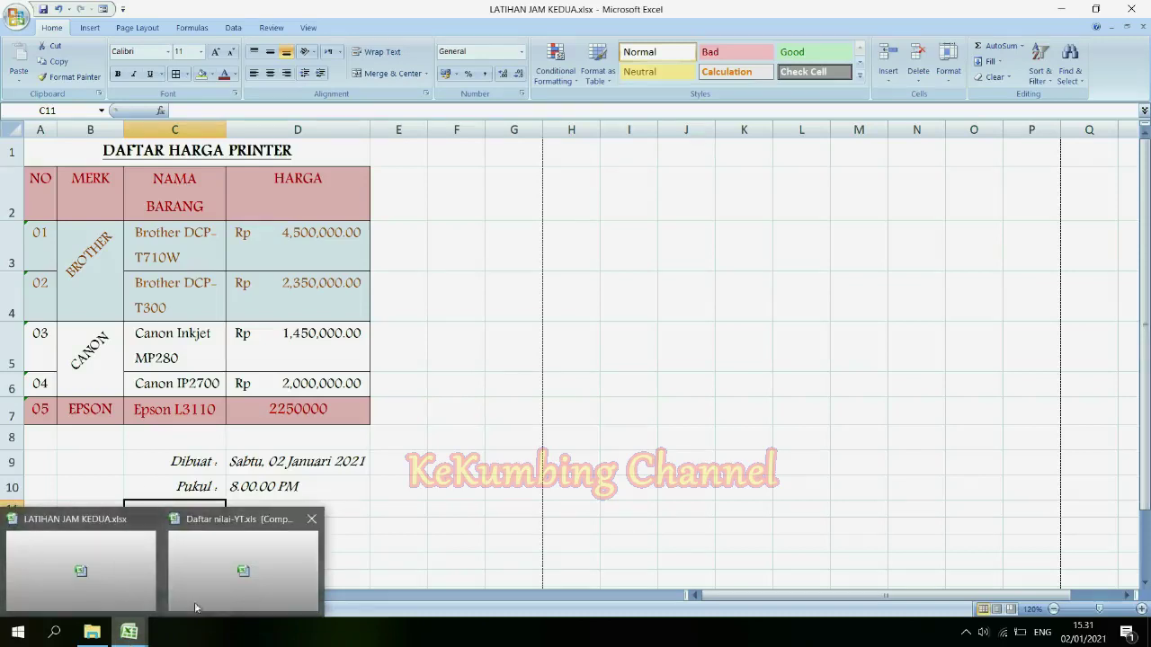
# Switch to Daftar nilai-YT.xls and select the first BELUM status entry at E17
pyautogui.click(243, 570)
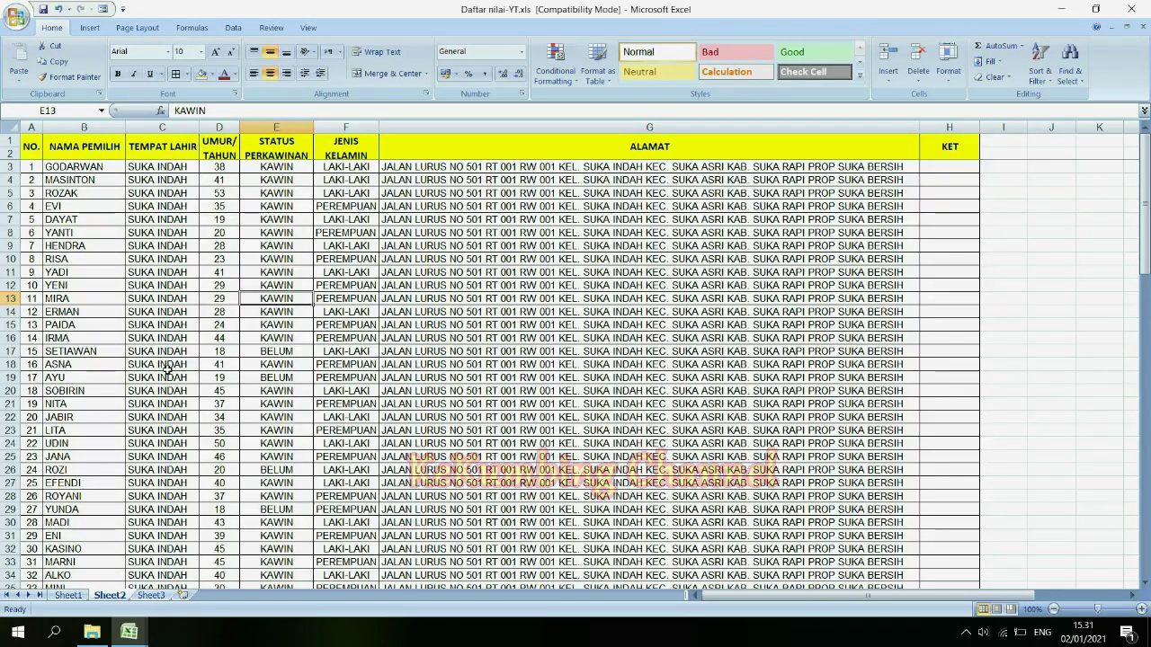
pyautogui.hotkey('ctrl', 'End')
pyautogui.press('Left')
pyautogui.press('Left')
pyautogui.press('Left')
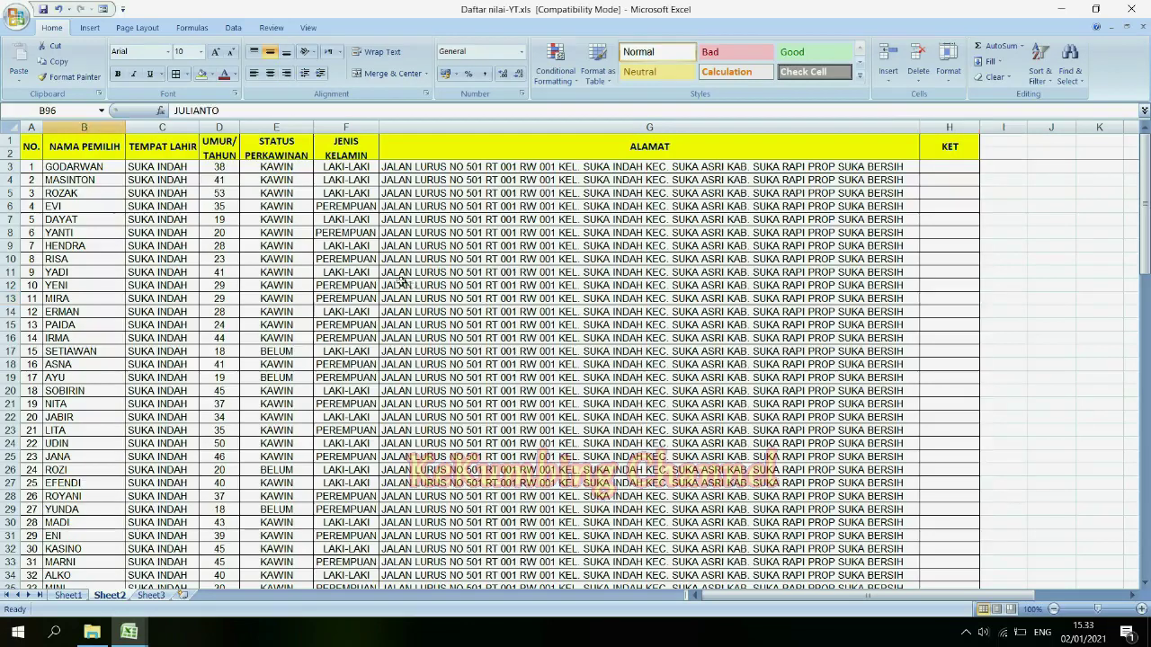
pyautogui.click(296, 149)
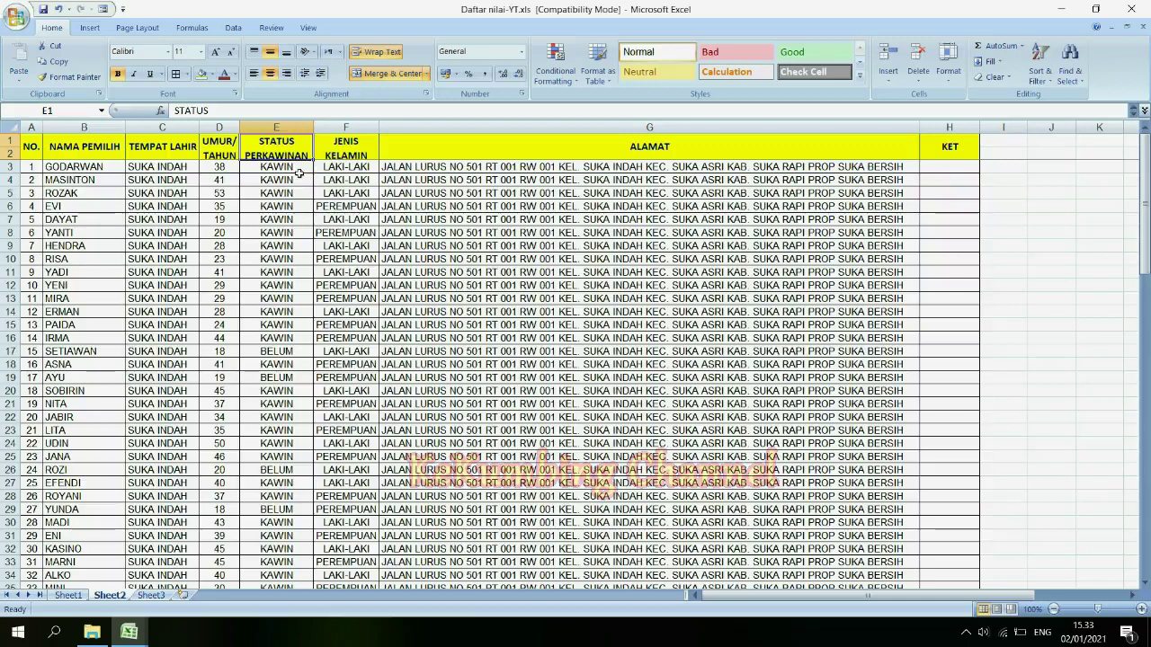
pyautogui.click(287, 377)
pyautogui.click(290, 355)
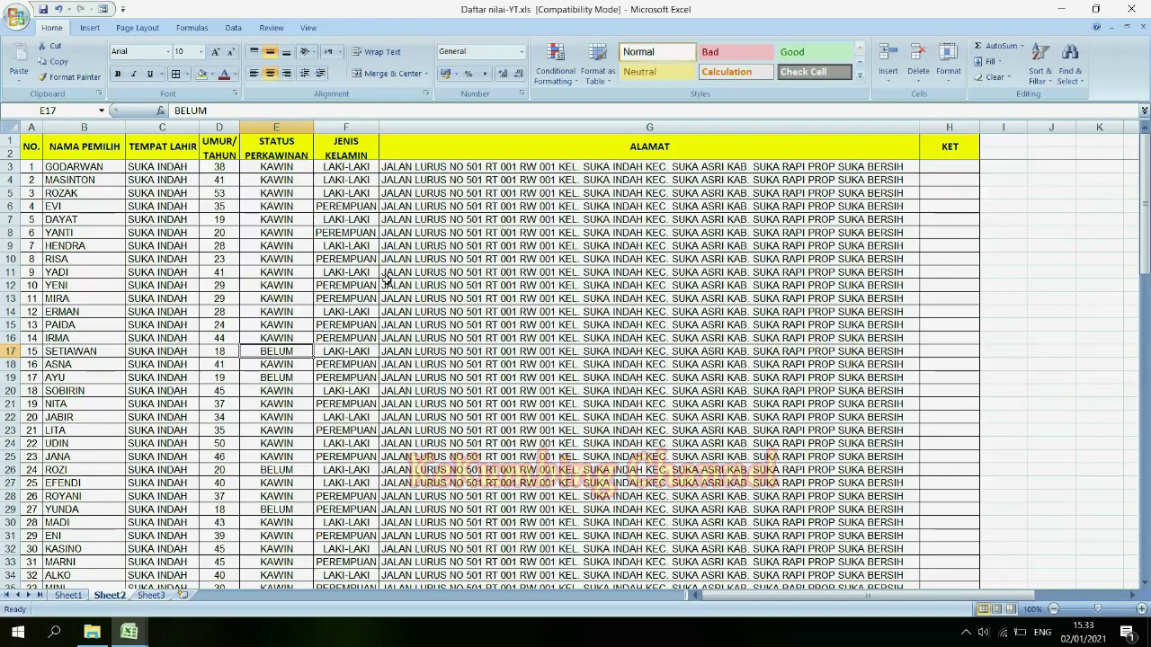
# Search for BELUM and step through the first matches down to cell E26
pyautogui.click(1074, 81)
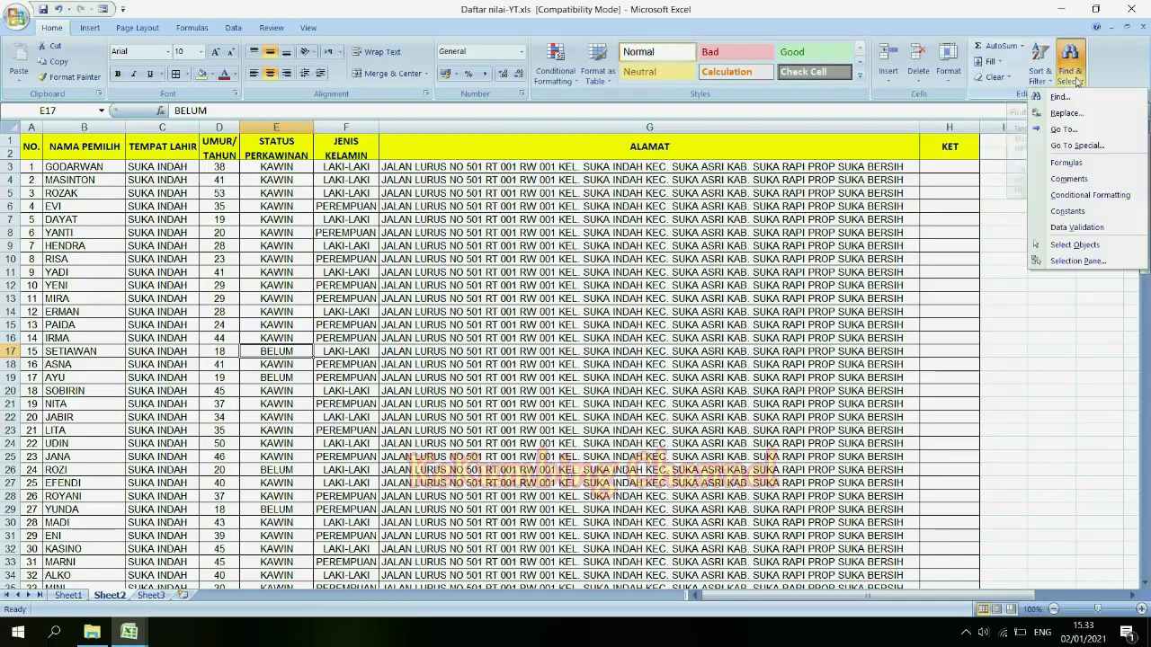
pyautogui.click(1059, 97)
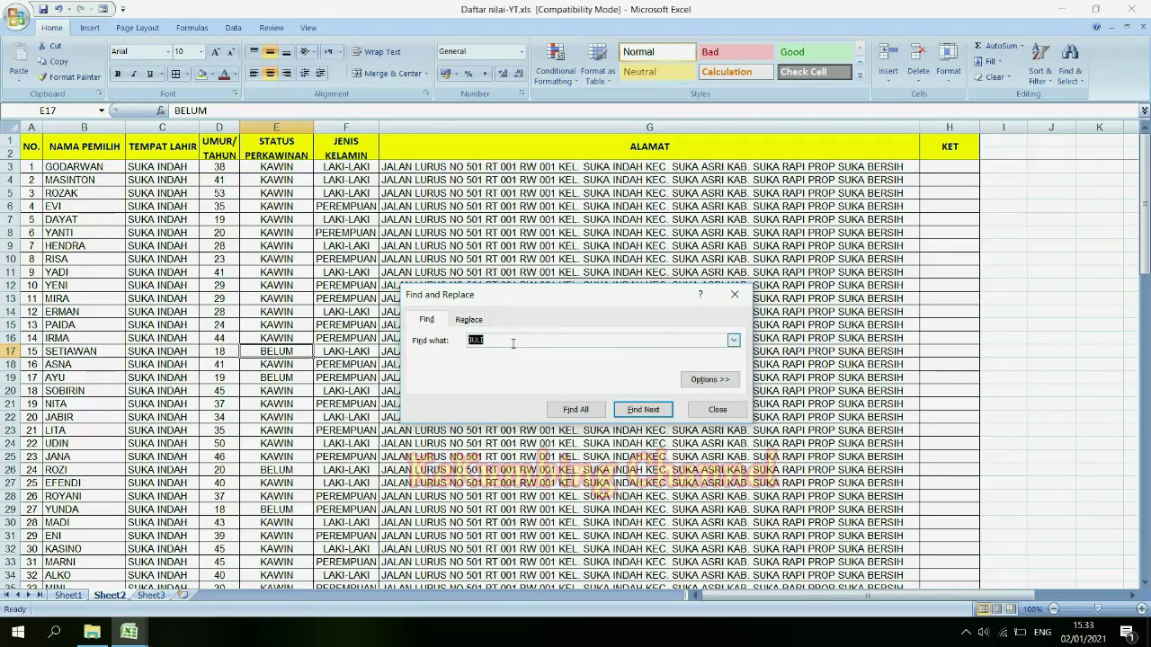
pyautogui.write('BELUM')
pyautogui.click(643, 409)
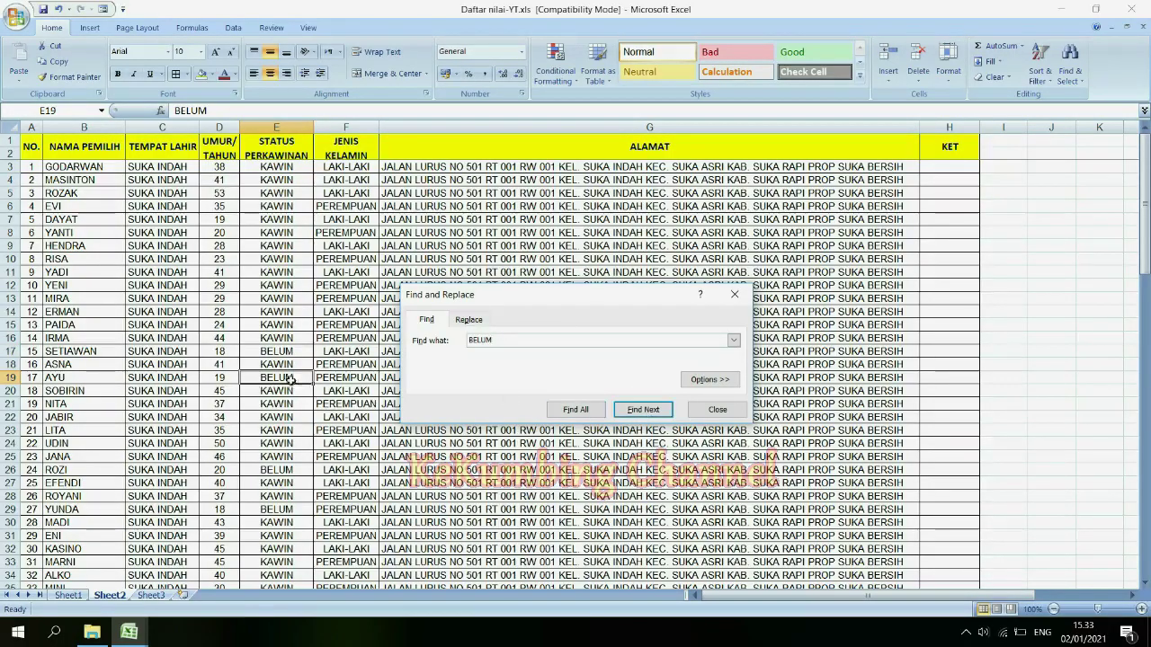
pyautogui.click(635, 411)
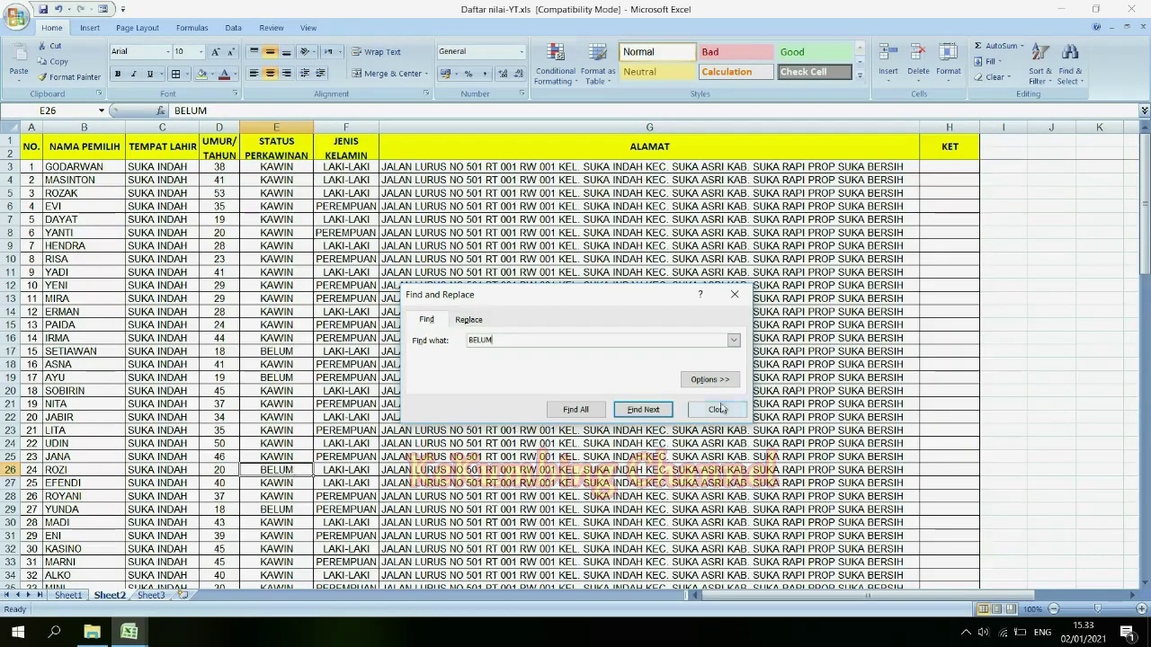
# List all 15 BELUM matches and enlarge the Find dialog to show the results
pyautogui.click(581, 409)
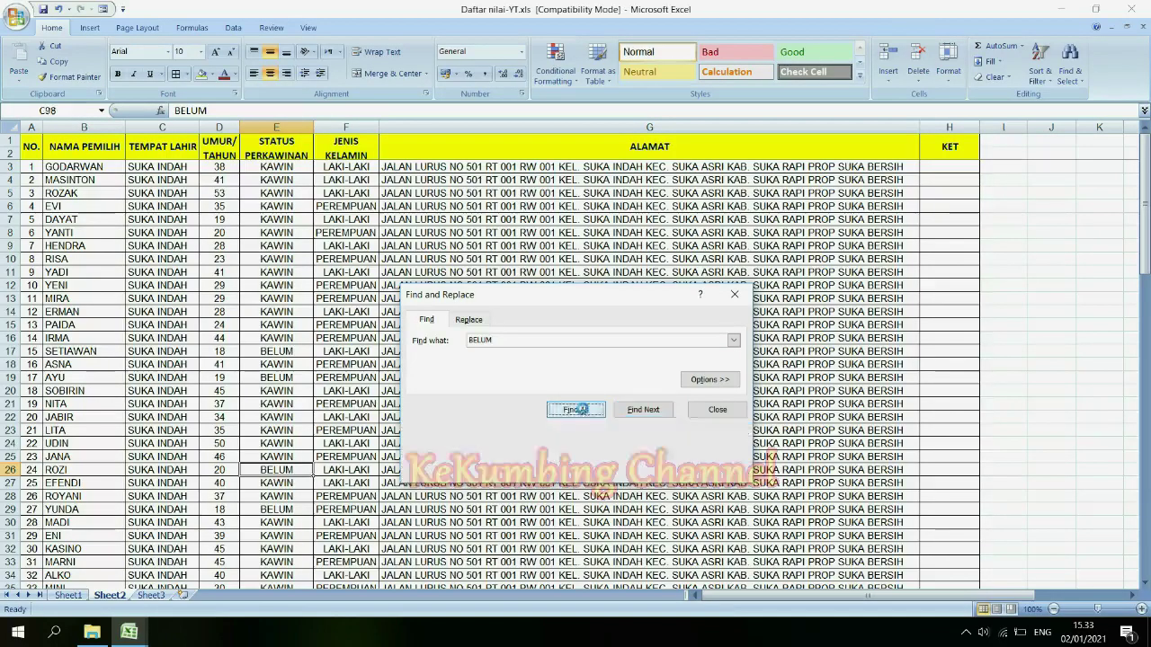
pyautogui.moveTo(540, 294); pyautogui.dragTo(586, 164)
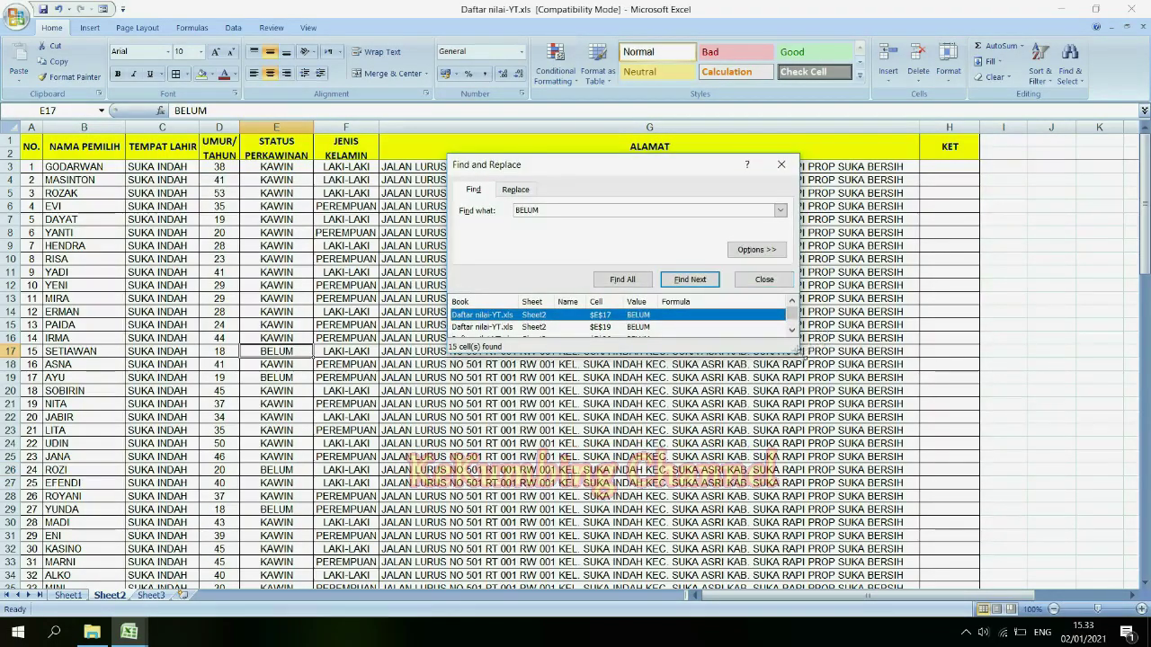
pyautogui.moveTo(795, 353); pyautogui.dragTo(940, 499)
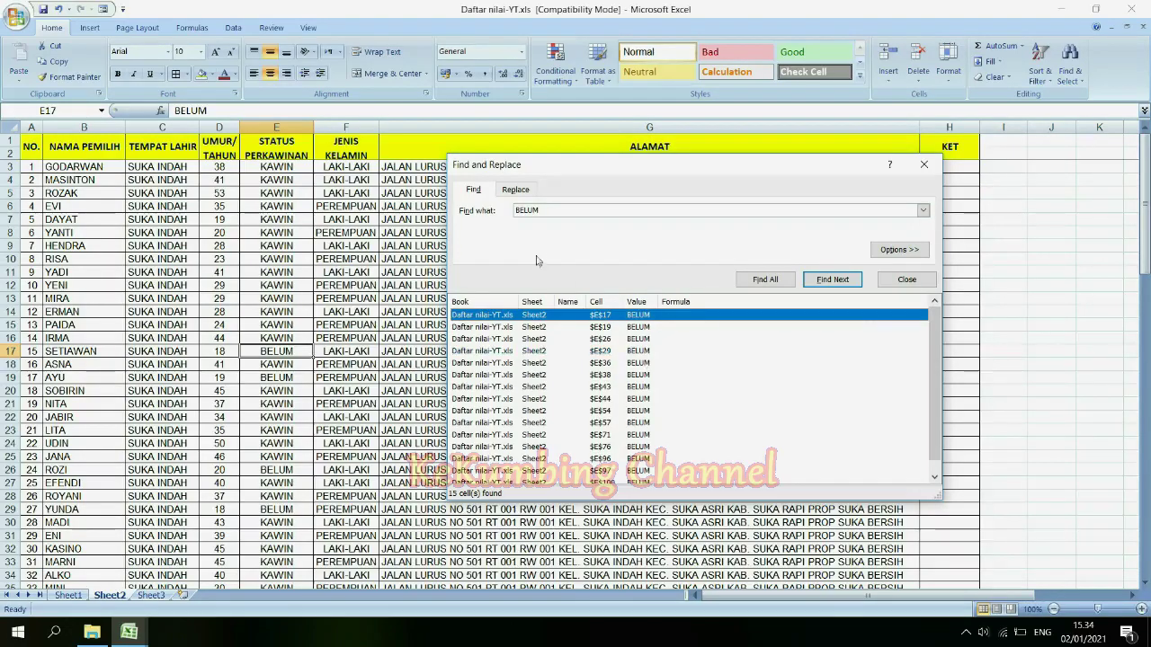
# Replace every BELUM with TIDAK KAWIN and acknowledge the replacement count
pyautogui.click(519, 190)
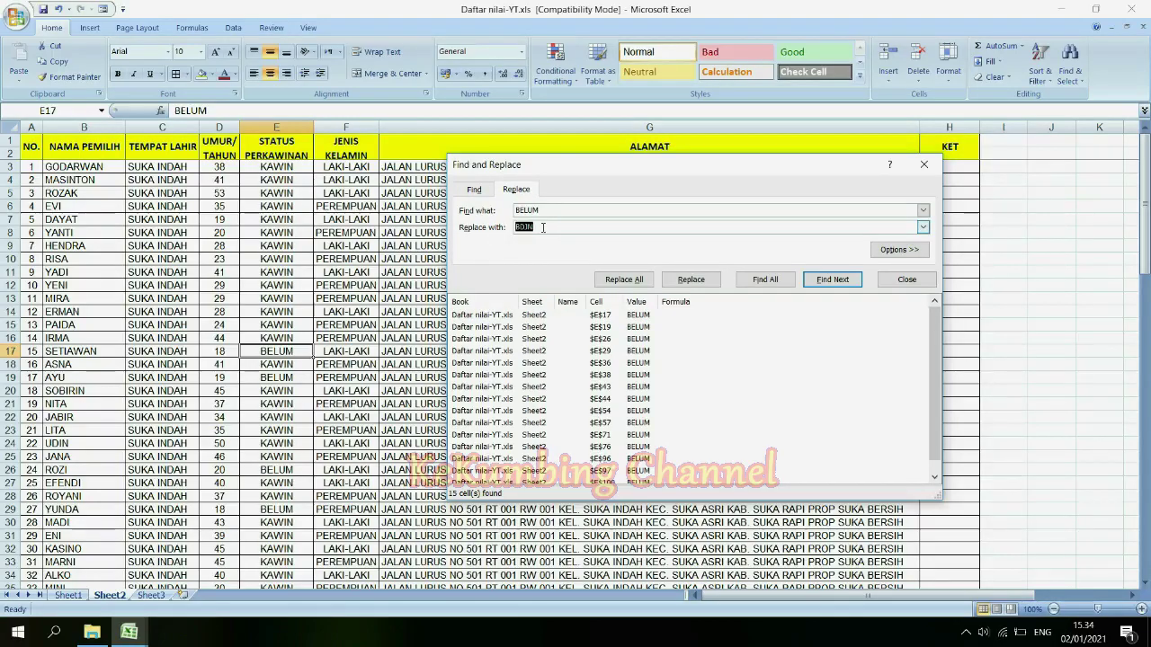
pyautogui.write('T')
pyautogui.write('A')
pyautogui.write('WIN')
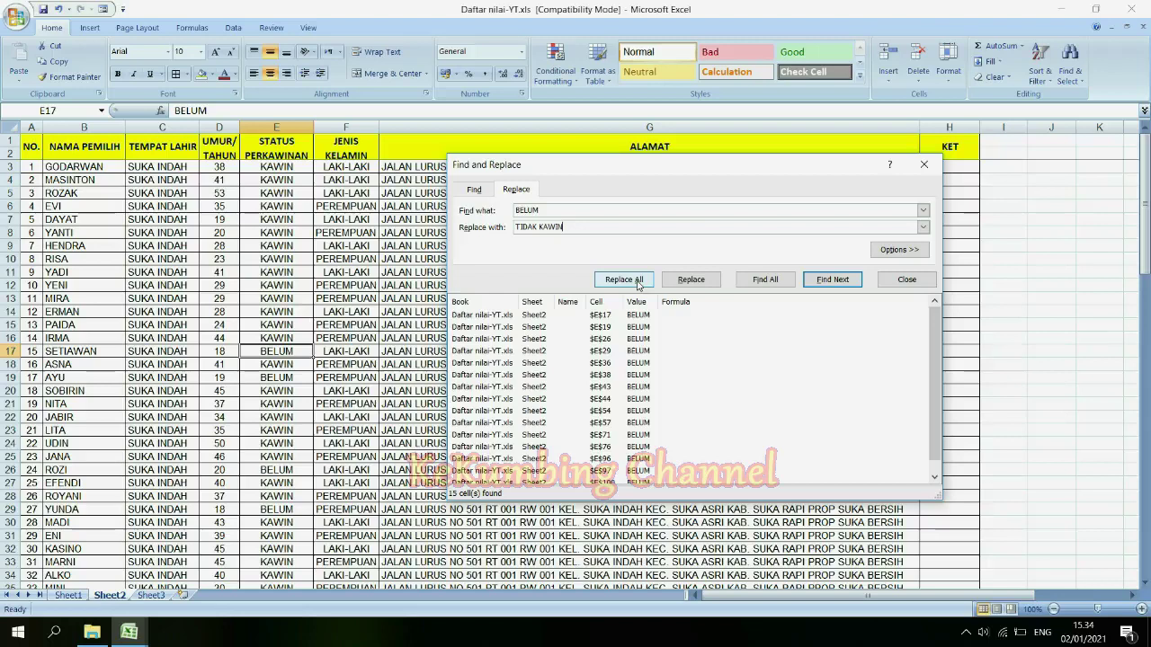
pyautogui.click(639, 281)
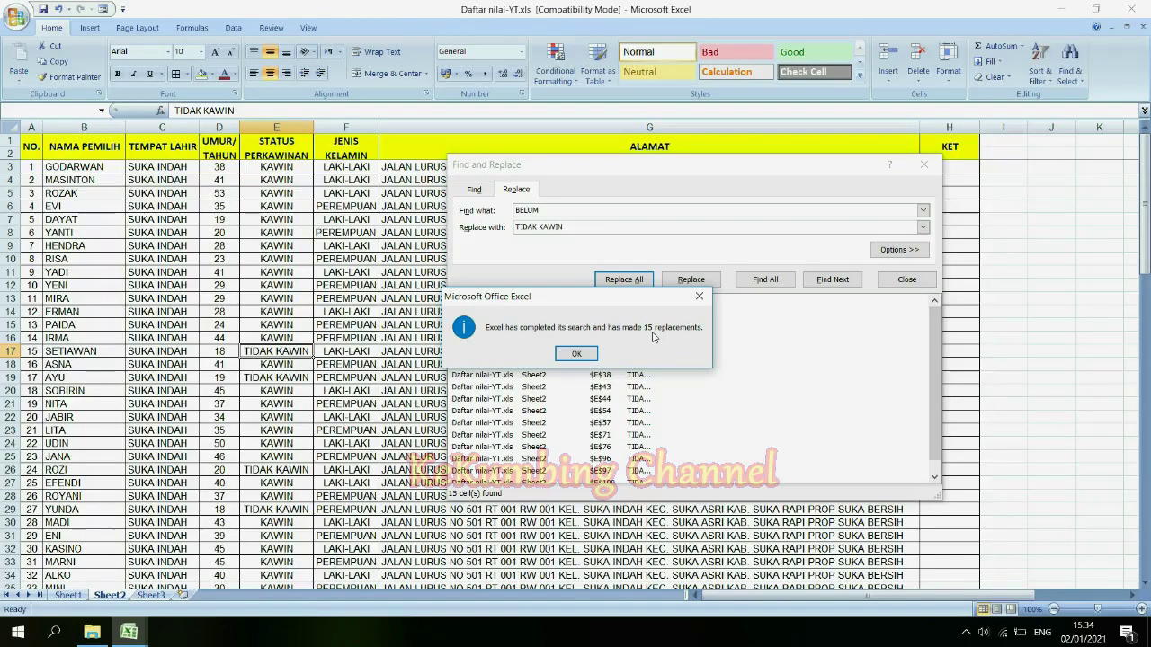
pyautogui.click(576, 353)
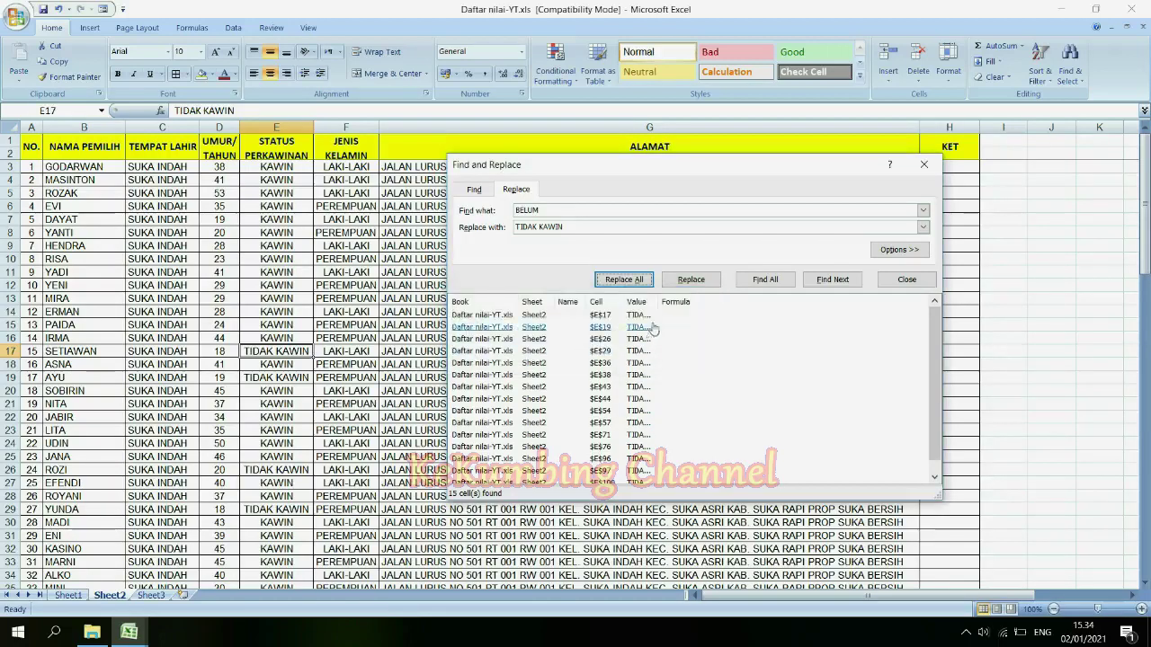
# Widen the results' value column, review the replaced entries, and close Find and Replace
pyautogui.moveTo(659, 301); pyautogui.dragTo(705, 301)
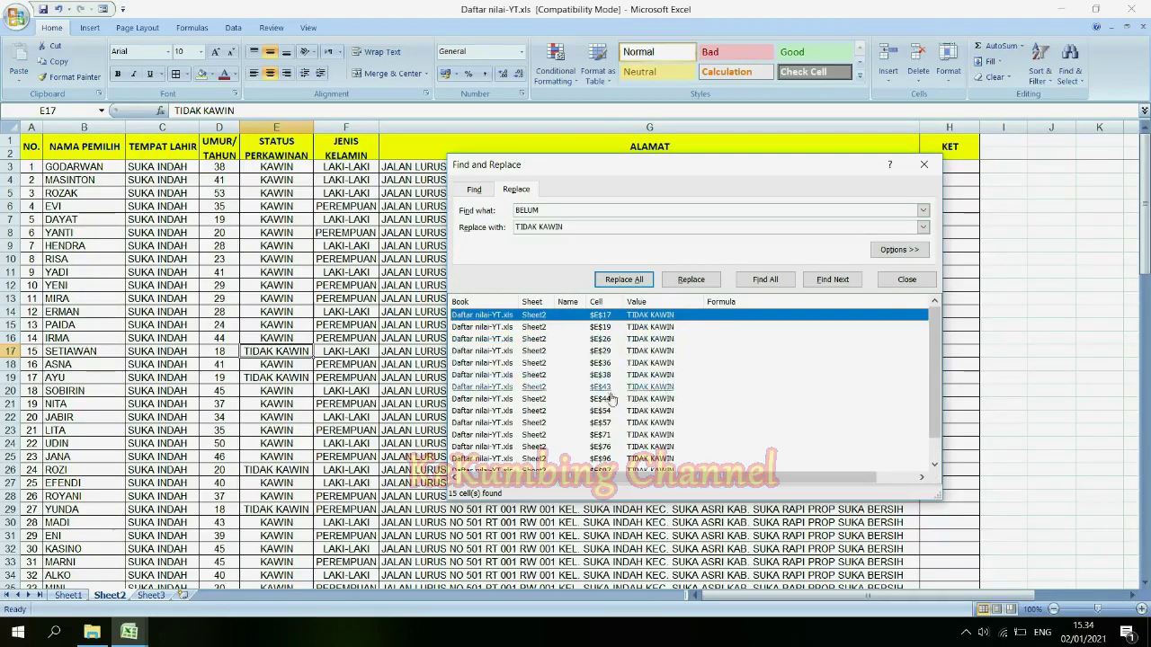
pyautogui.scroll(-4, 290, 457)
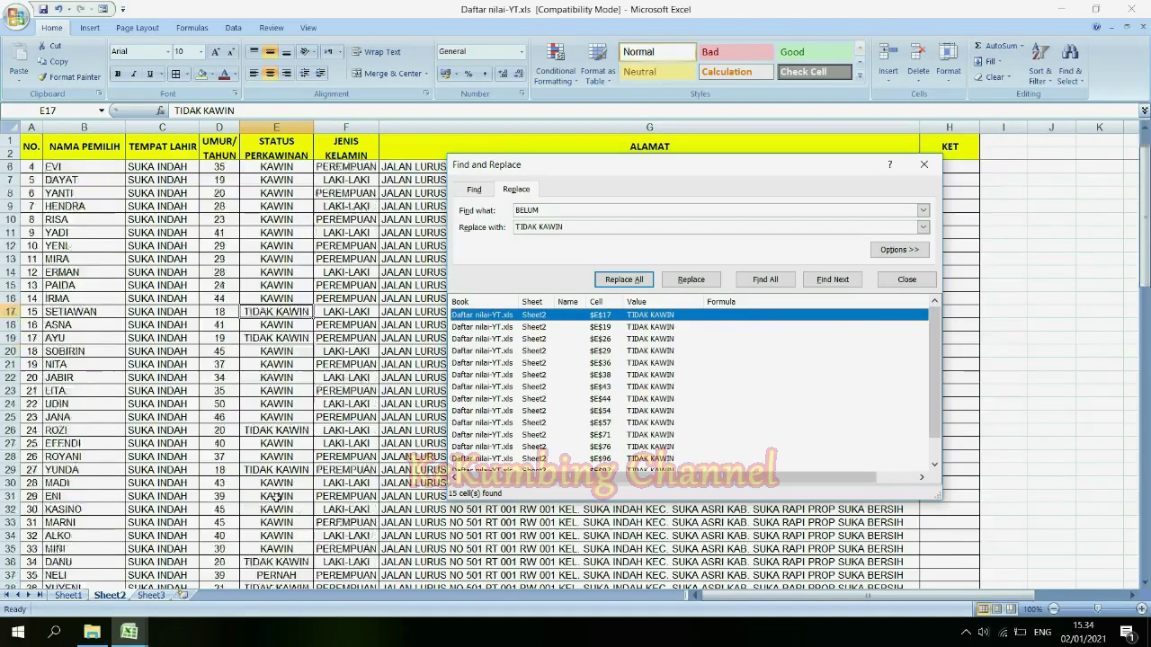
pyautogui.scroll(-4, 286, 463)
pyautogui.scroll(-4, 282, 472)
pyautogui.scroll(-4, 279, 485)
pyautogui.scroll(-3, 279, 488)
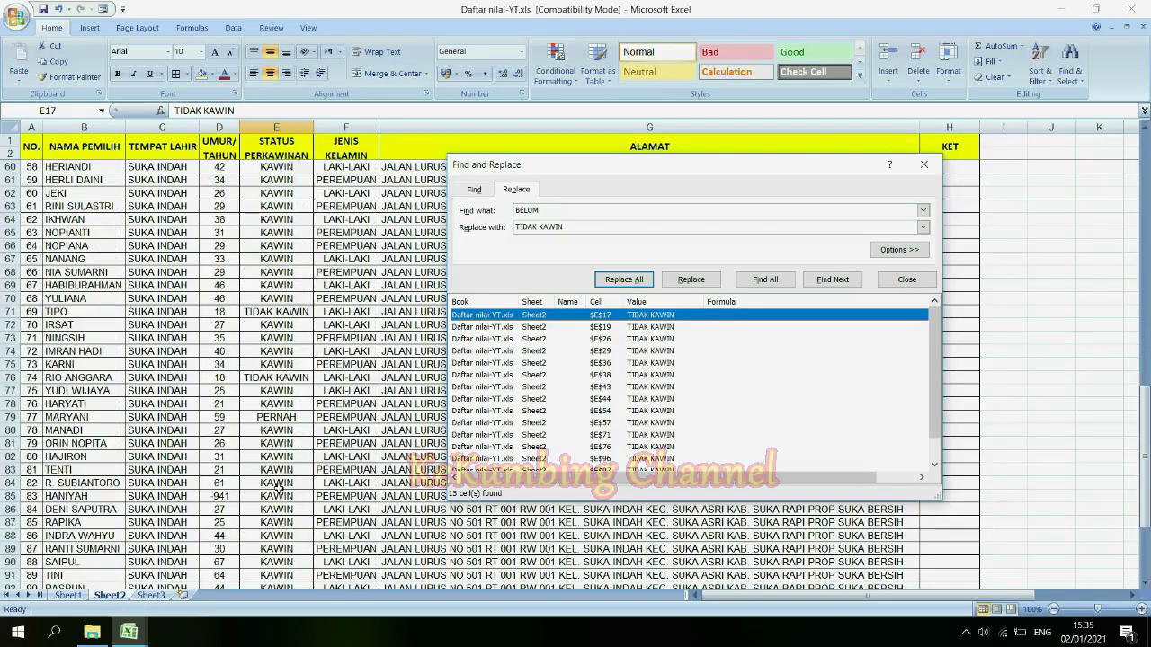
pyautogui.click(906, 280)
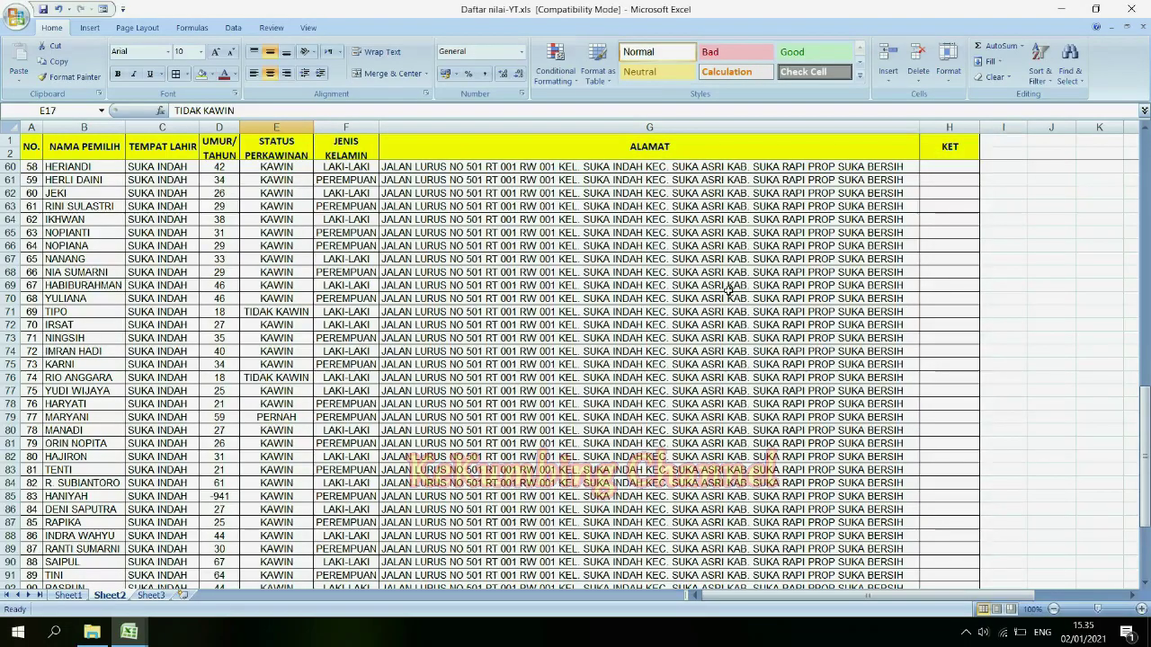